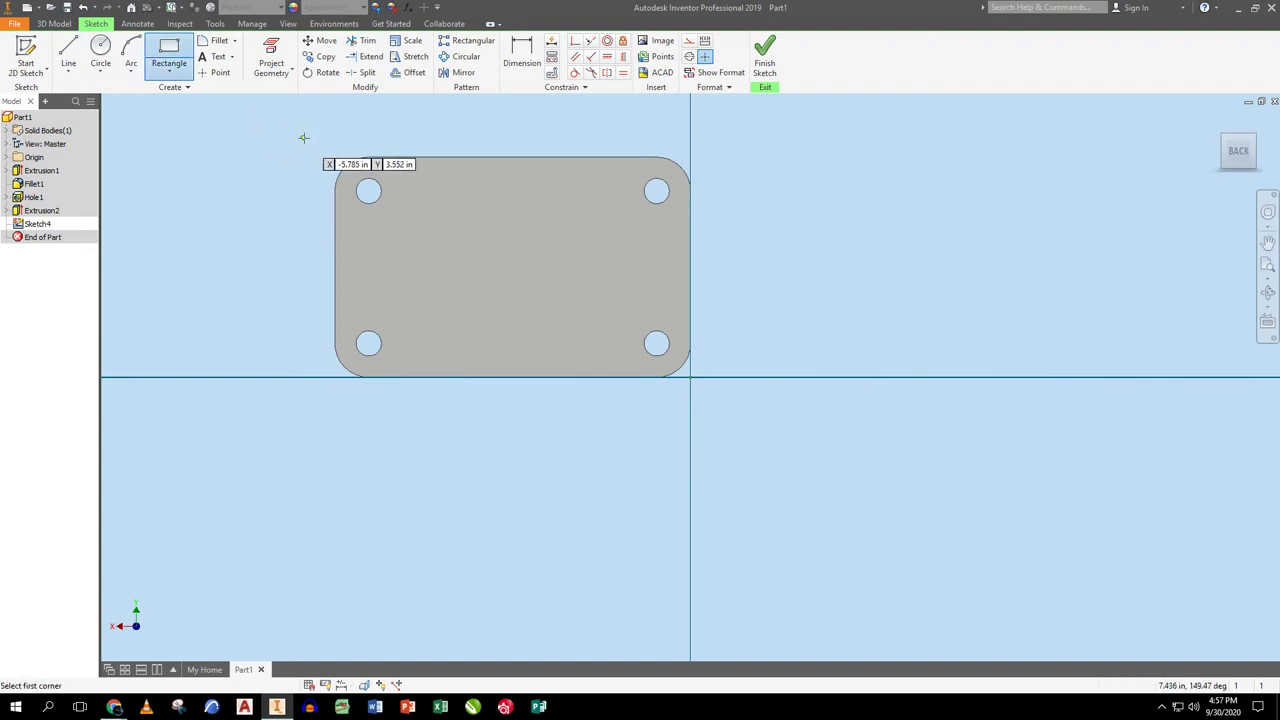
- Sketch two tall rectangles on the plate's back face, each overlapping one end and its pair of holes
{"action": "left_click", "coordinate": [272, 130]}
{"action": "left_click", "coordinate": [412, 448]}
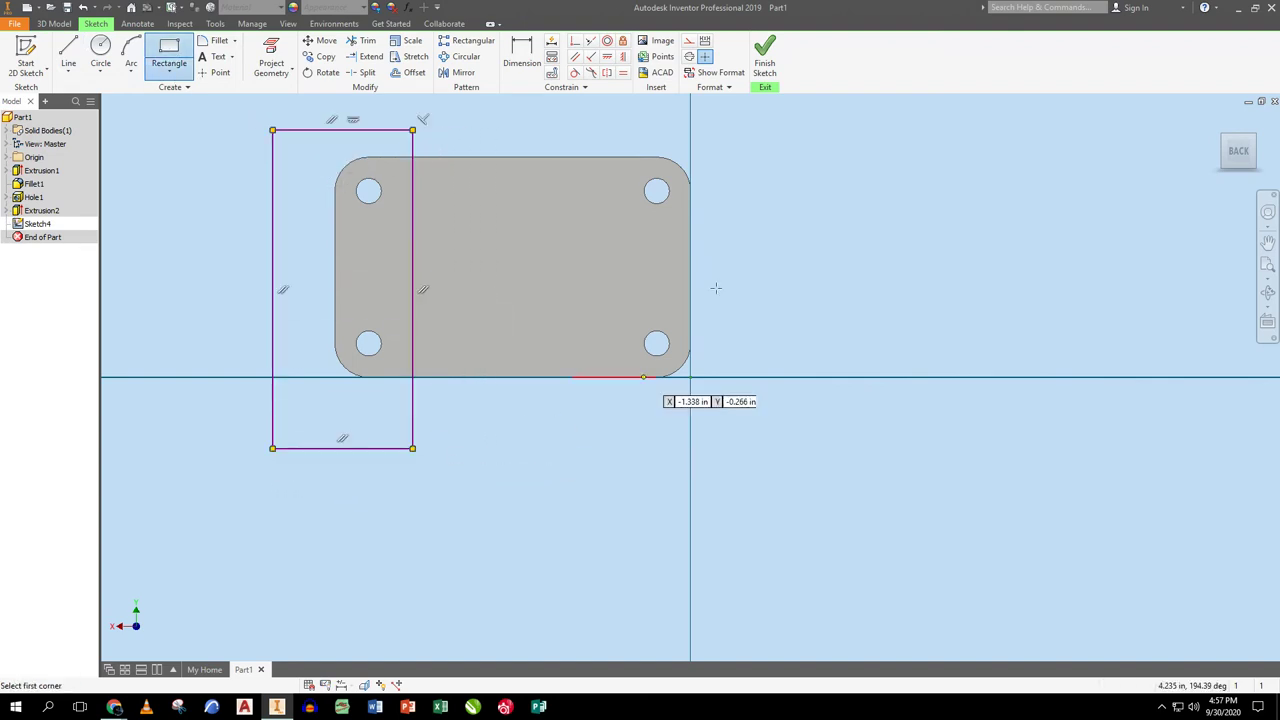
{"action": "left_click", "coordinate": [748, 124]}
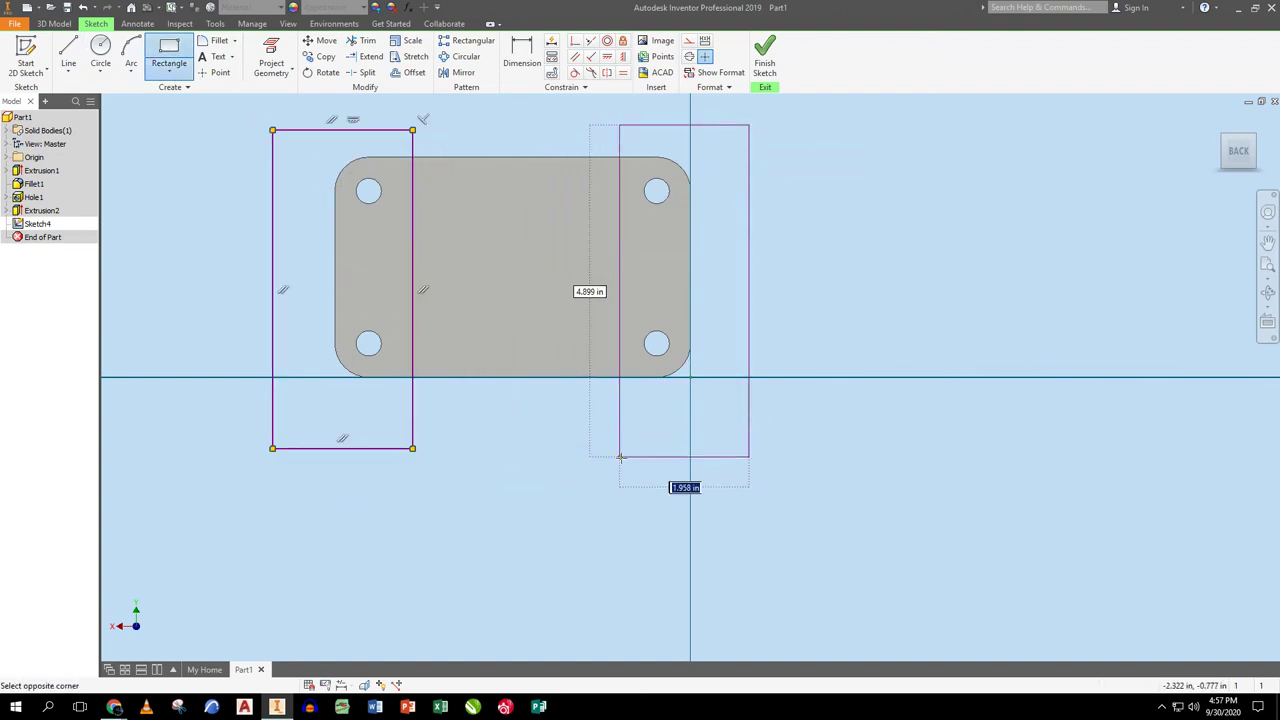
{"action": "left_click", "coordinate": [600, 435]}
- Dimension the first rectangle's inner edge 1.5 in from the plate's adjacent end edge
{"action": "left_click", "coordinate": [521, 55]}
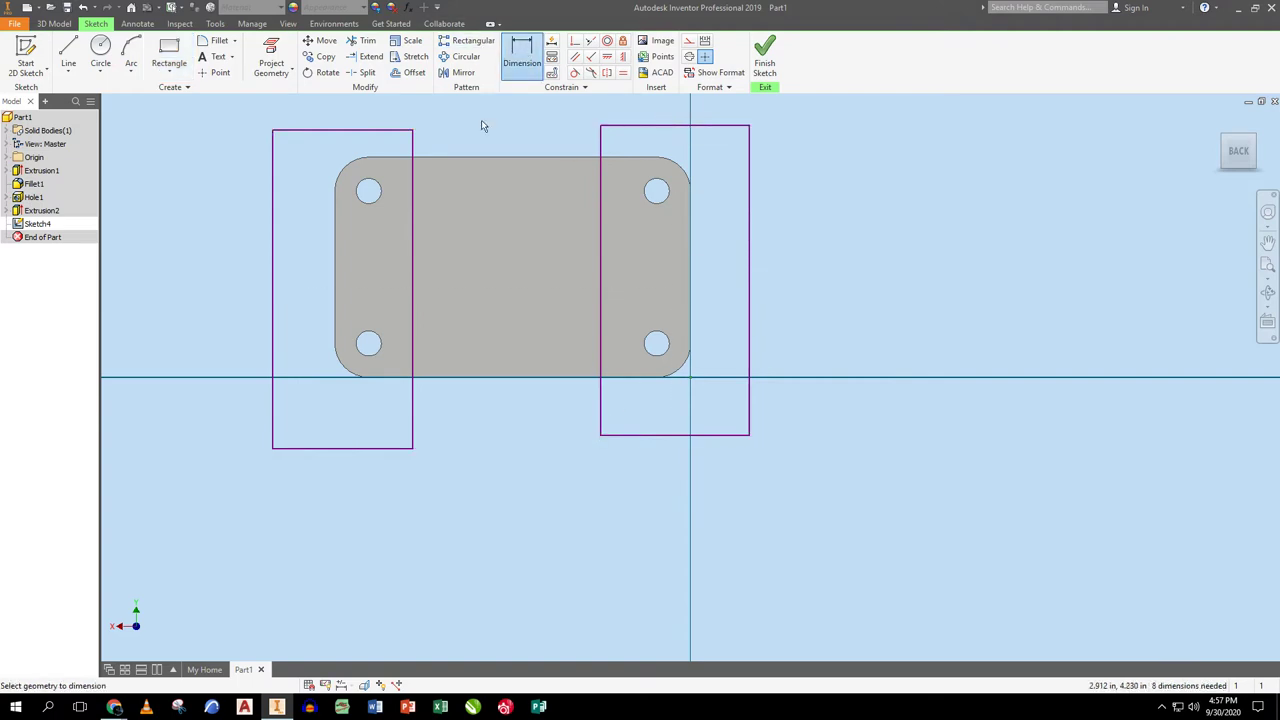
{"action": "left_click", "coordinate": [334, 274]}
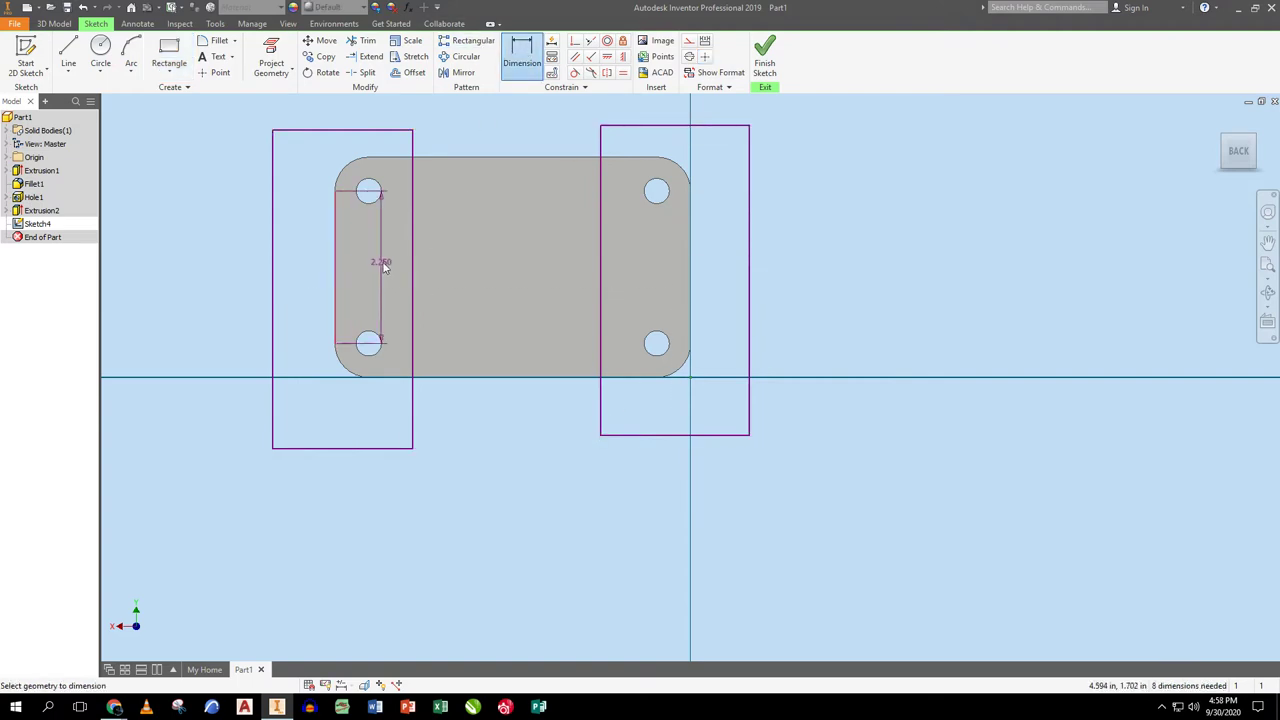
{"action": "left_click", "coordinate": [412, 265]}
{"action": "left_click", "coordinate": [386, 262]}
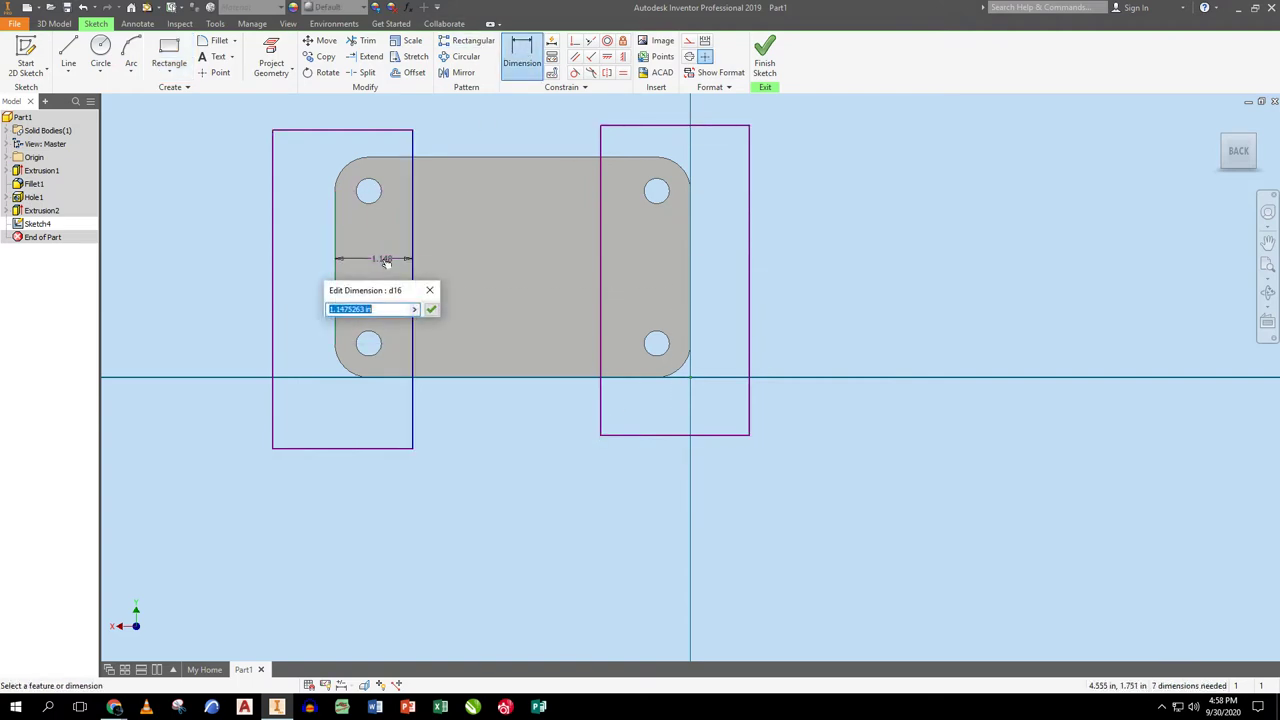
{"action": "type", "text": "1.5"}
{"action": "key", "text": "Return"}
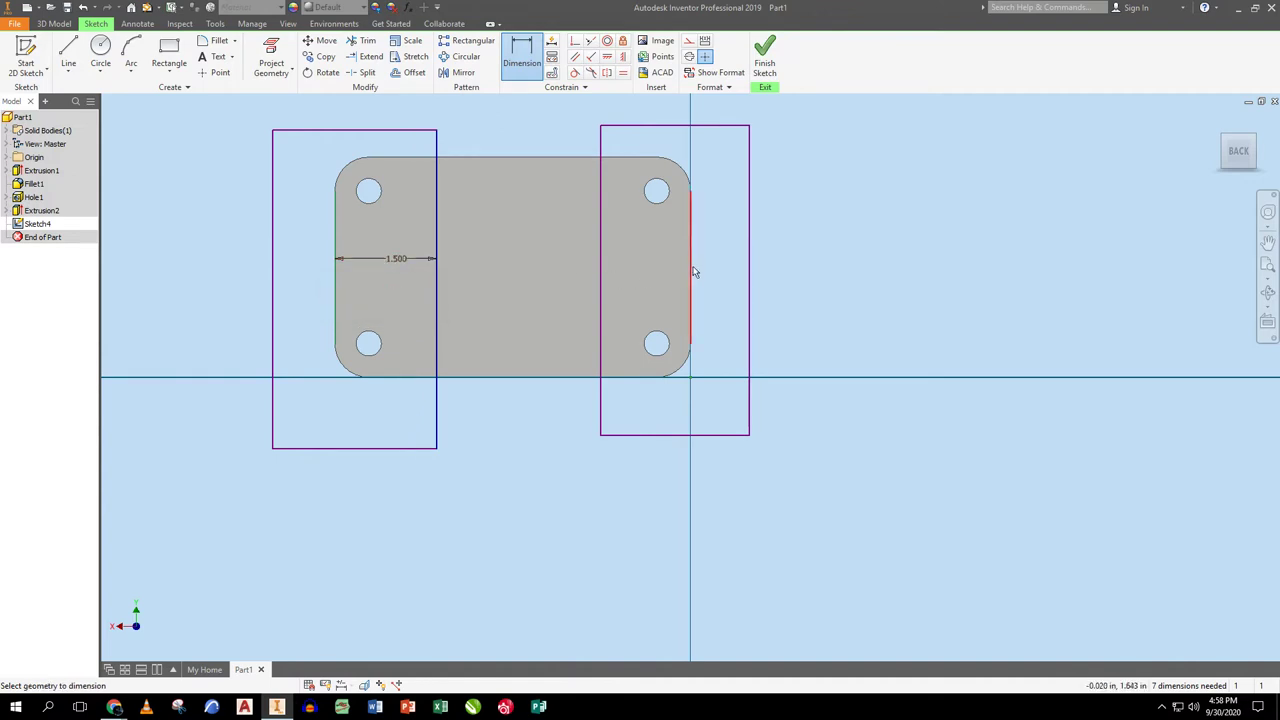
- Dimension the second rectangle's inner edge 1.5 in from the plate's opposite end edge and finish the sketch
{"action": "left_click", "coordinate": [601, 266]}
{"action": "left_click", "coordinate": [637, 266]}
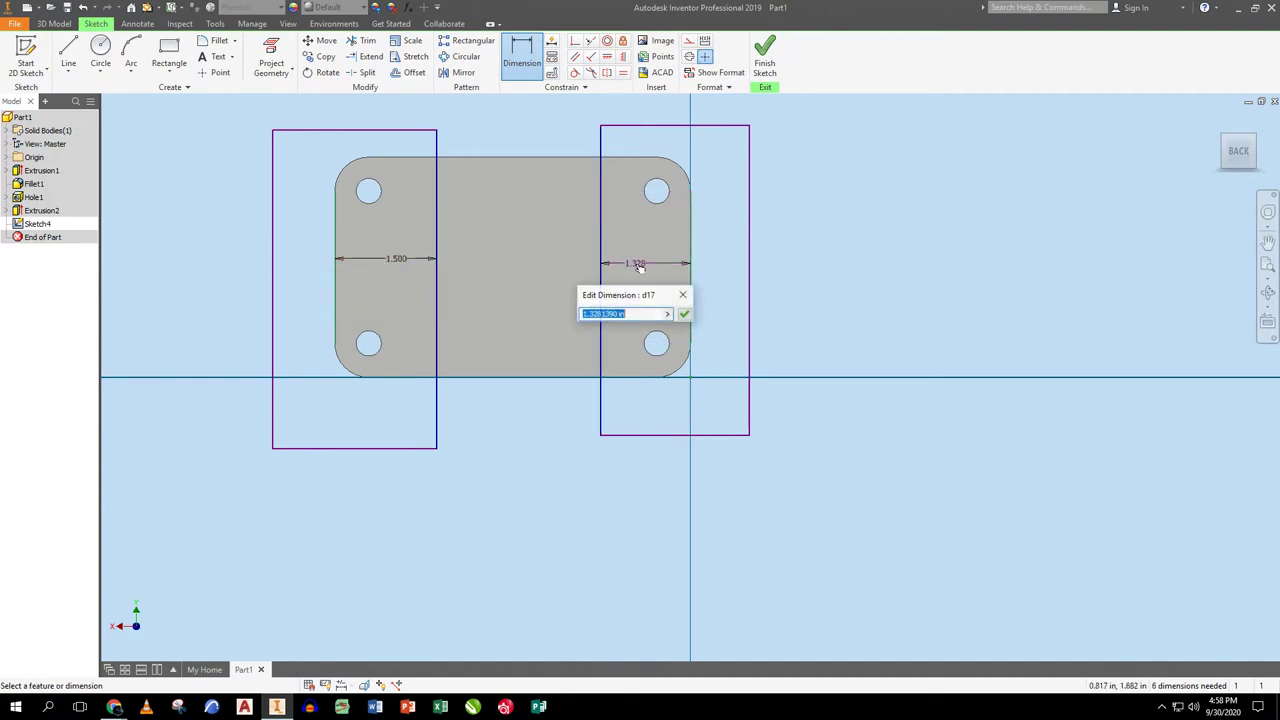
{"action": "type", "text": "1.5"}
{"action": "key", "text": "Return"}
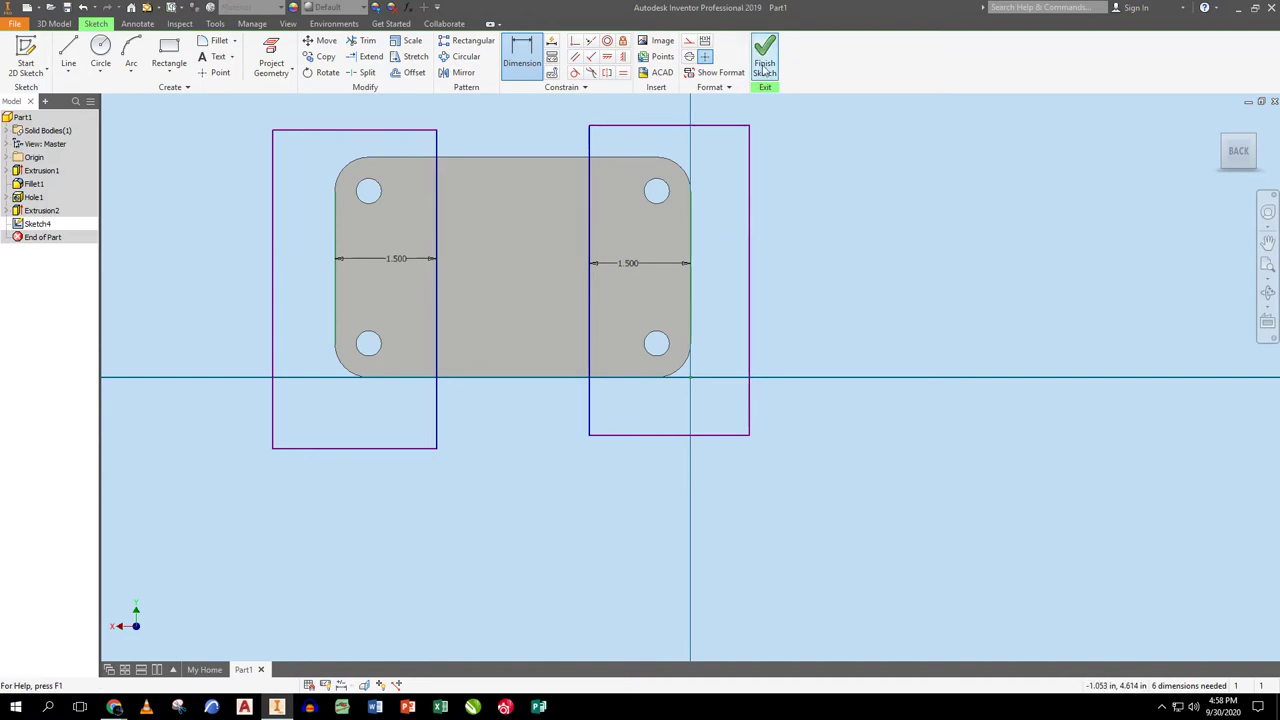
{"action": "left_click", "coordinate": [764, 62]}
- Extrude both rectangles as a cut 0.125 in deep into the plate's back face
{"action": "left_click", "coordinate": [68, 55]}
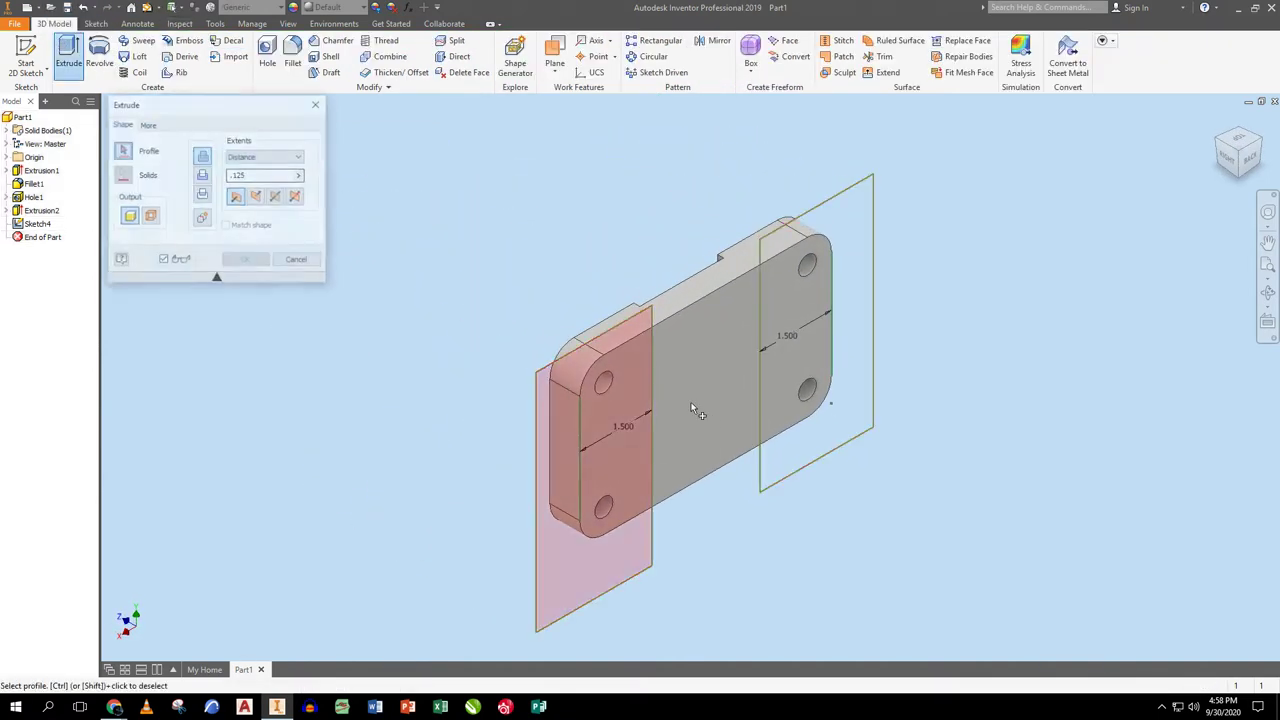
{"action": "left_click", "coordinate": [614, 463]}
{"action": "left_click", "coordinate": [822, 390]}
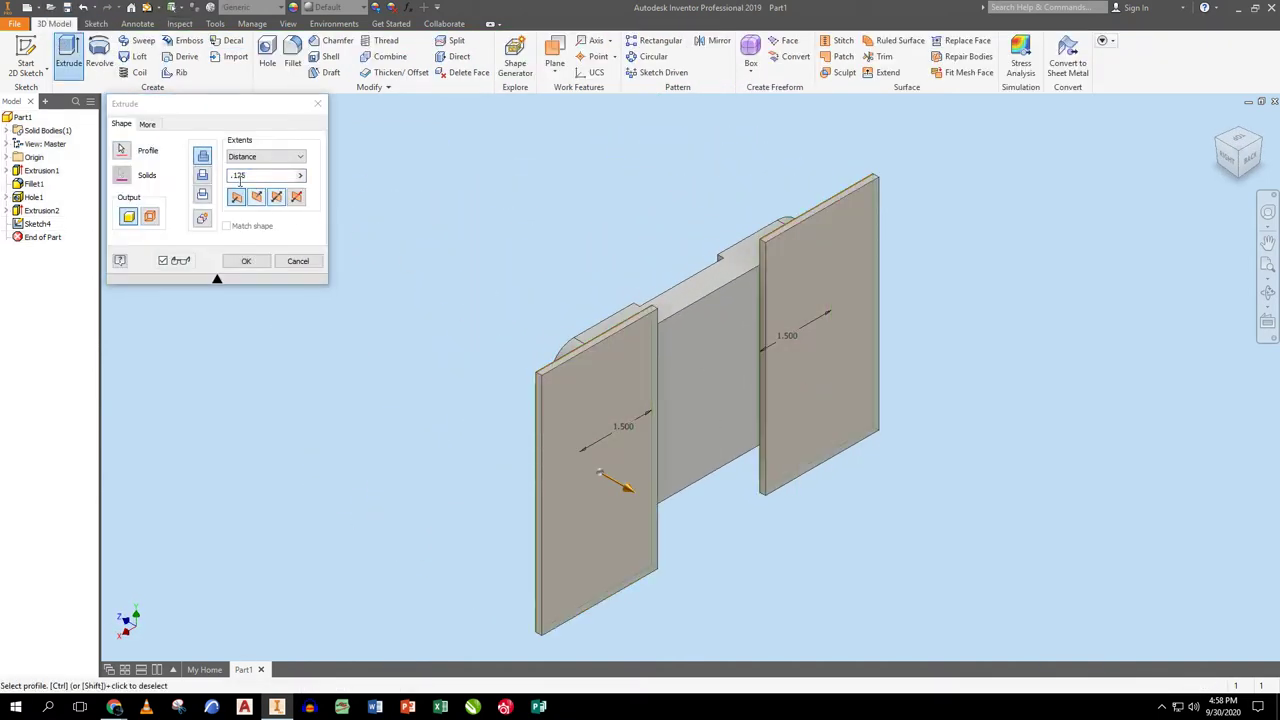
{"action": "left_click", "coordinate": [256, 196]}
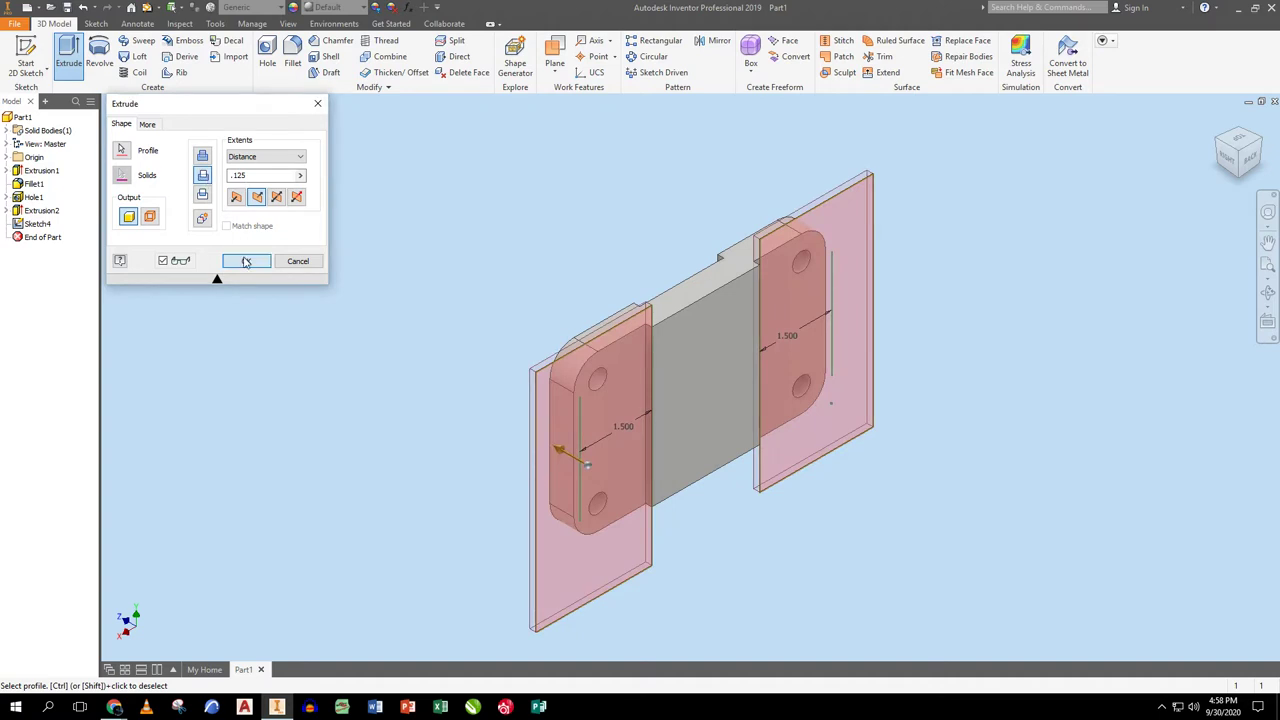
{"action": "left_click", "coordinate": [246, 261]}
- Assign the Steel material from the Inventor Material Library to the plate
{"action": "left_click", "coordinate": [255, 7]}
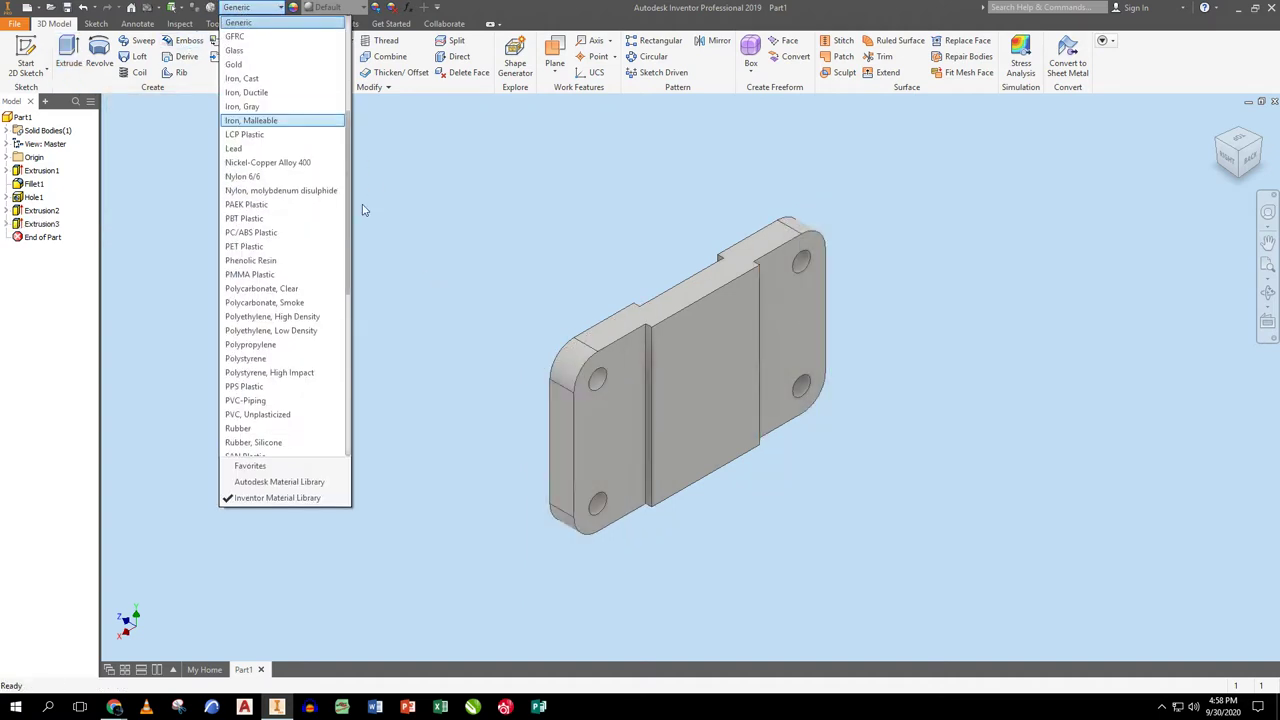
{"action": "scroll", "coordinate": [238, 208], "scroll_direction": "down", "scroll_amount": 8}
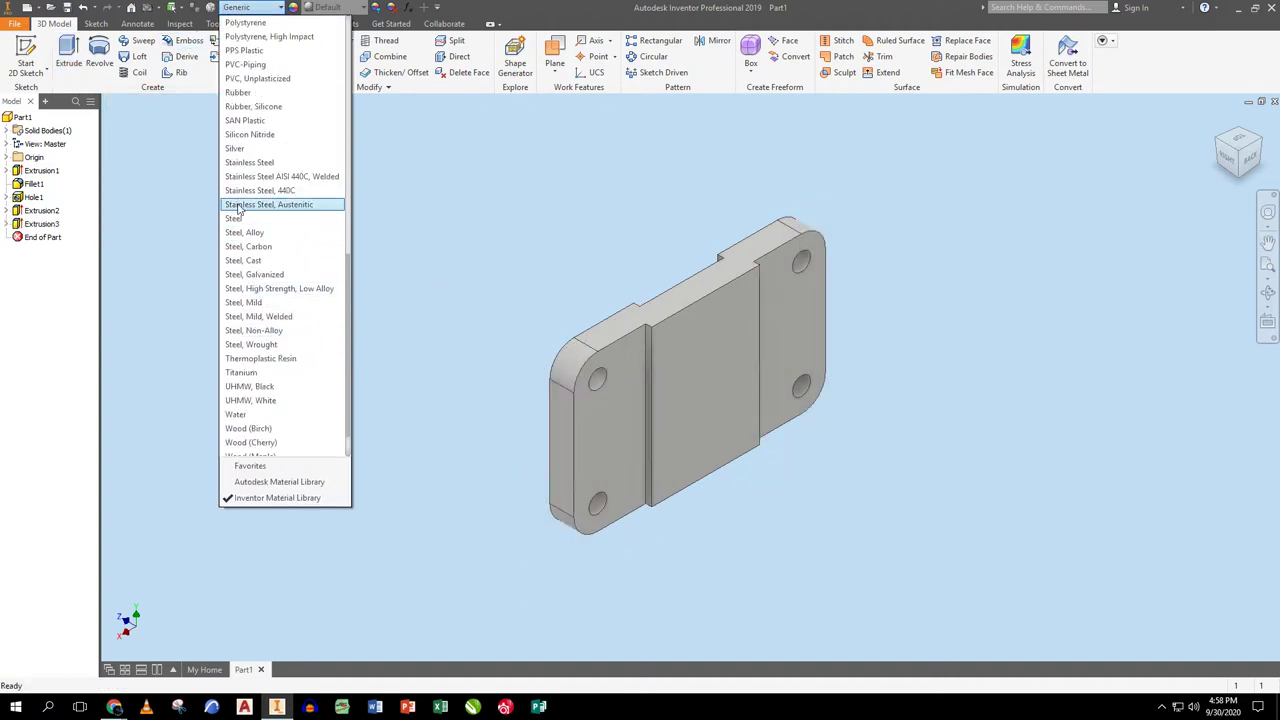
{"action": "left_click", "coordinate": [236, 218]}
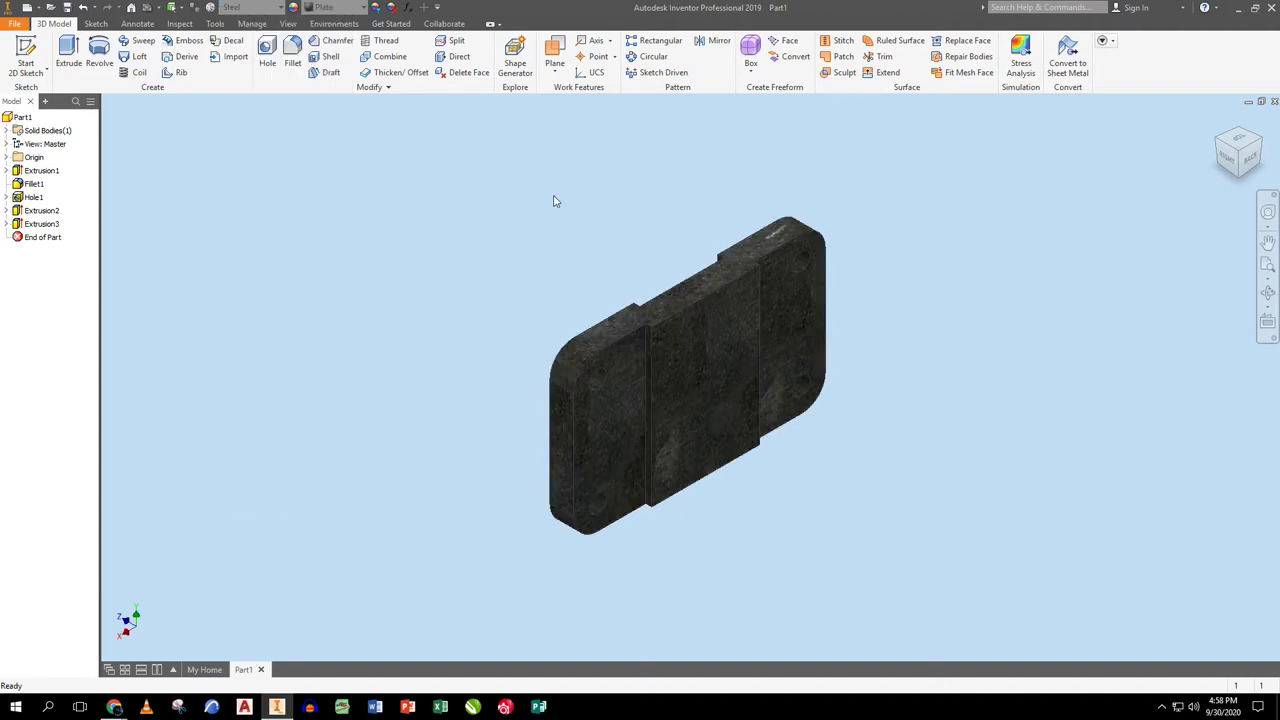
- Set the plate's material to Steel, Mild
{"action": "left_click", "coordinate": [255, 7]}
{"action": "left_click", "coordinate": [250, 260]}
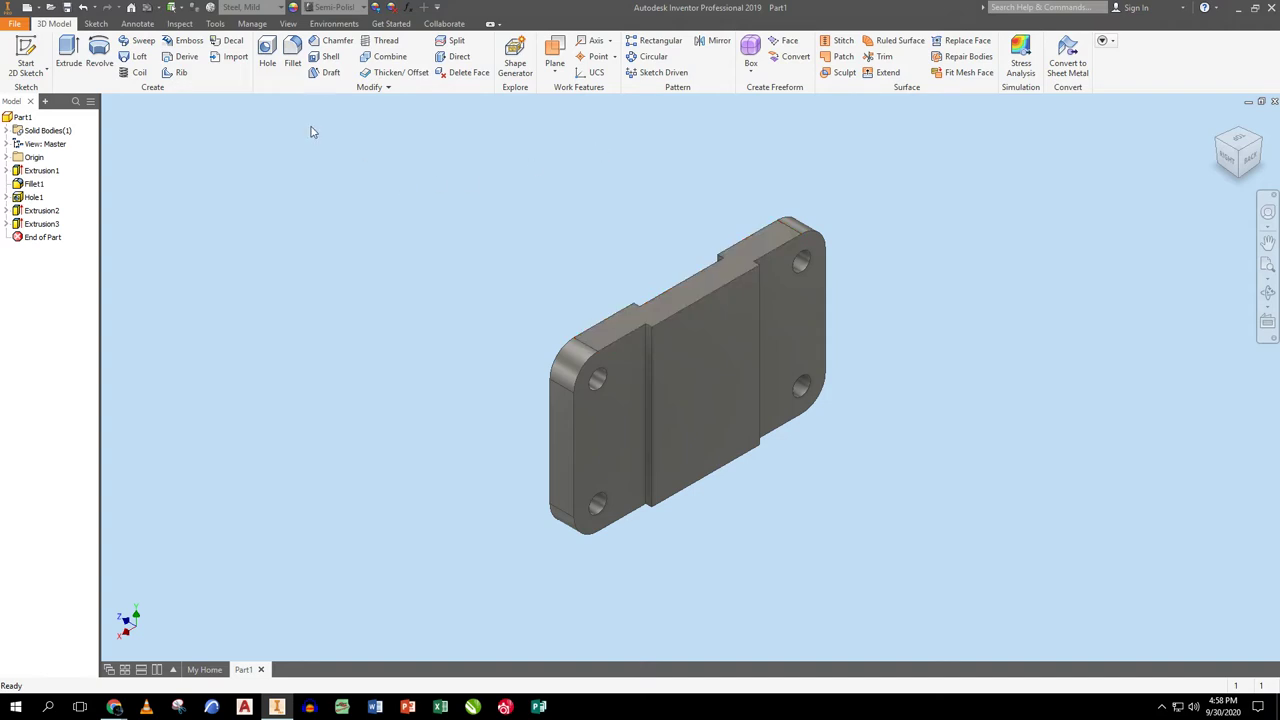
- Create a desktop folder called Wheel Complete and save the part in it as WHEEL BASE PLATE
{"action": "left_click", "coordinate": [67, 7]}
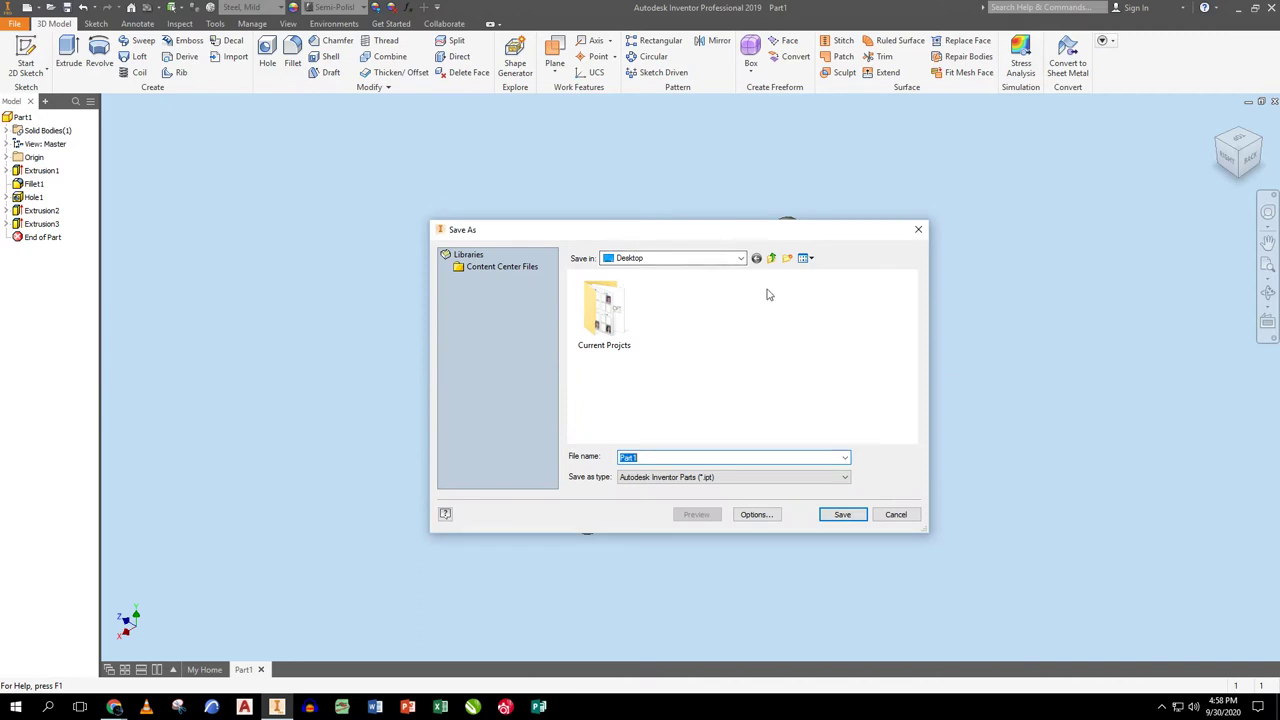
{"action": "left_click", "coordinate": [787, 258]}
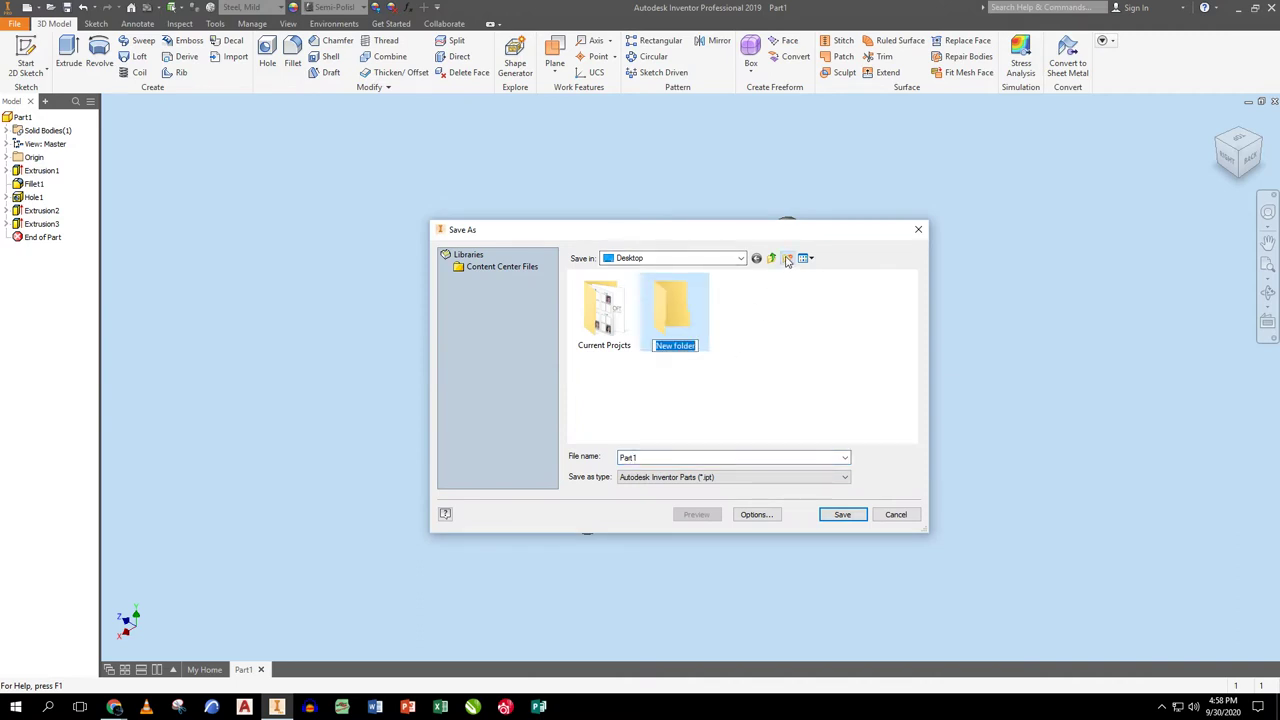
{"action": "type", "text": "Wheel"}
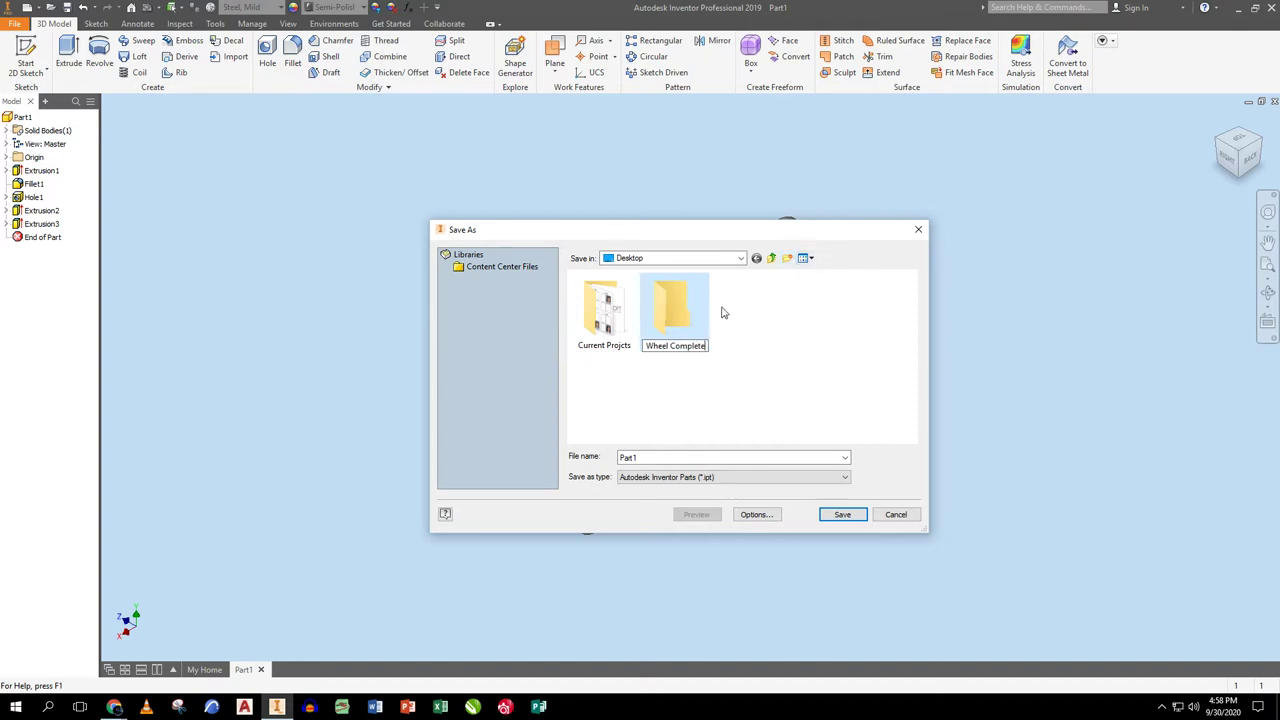
{"action": "double_click", "coordinate": [674, 310]}
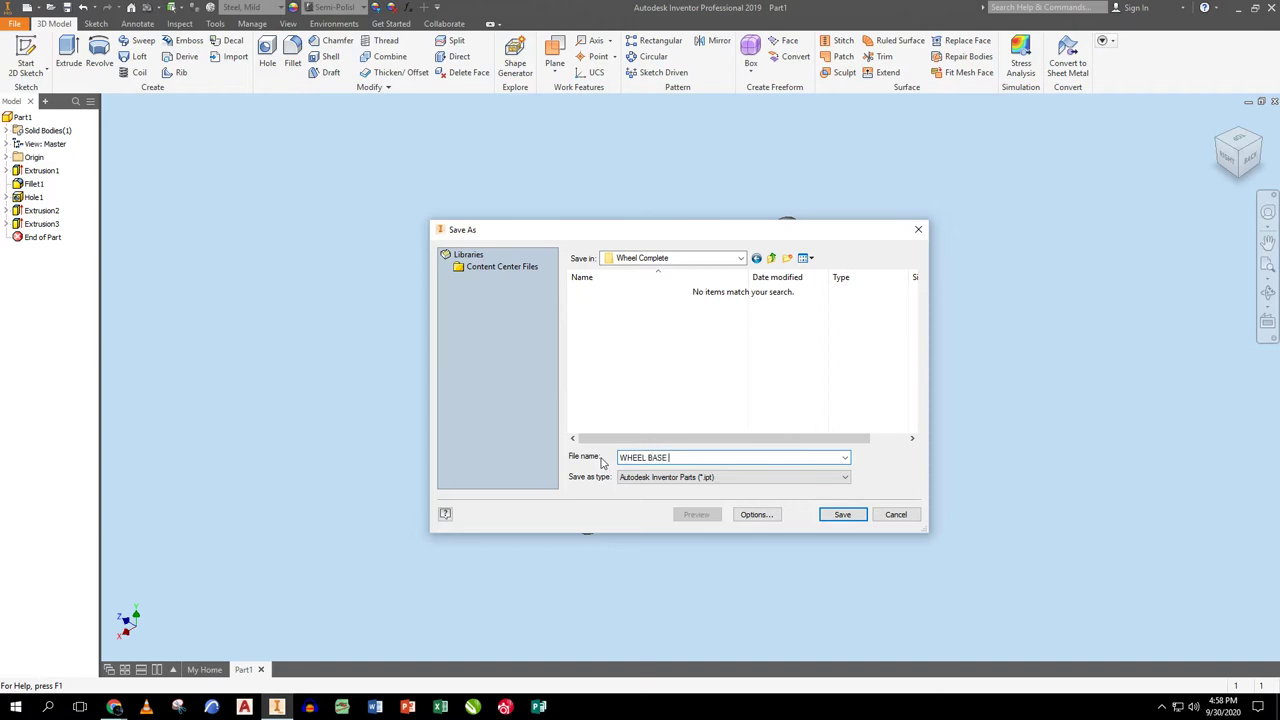
{"action": "left_click", "coordinate": [843, 515]}
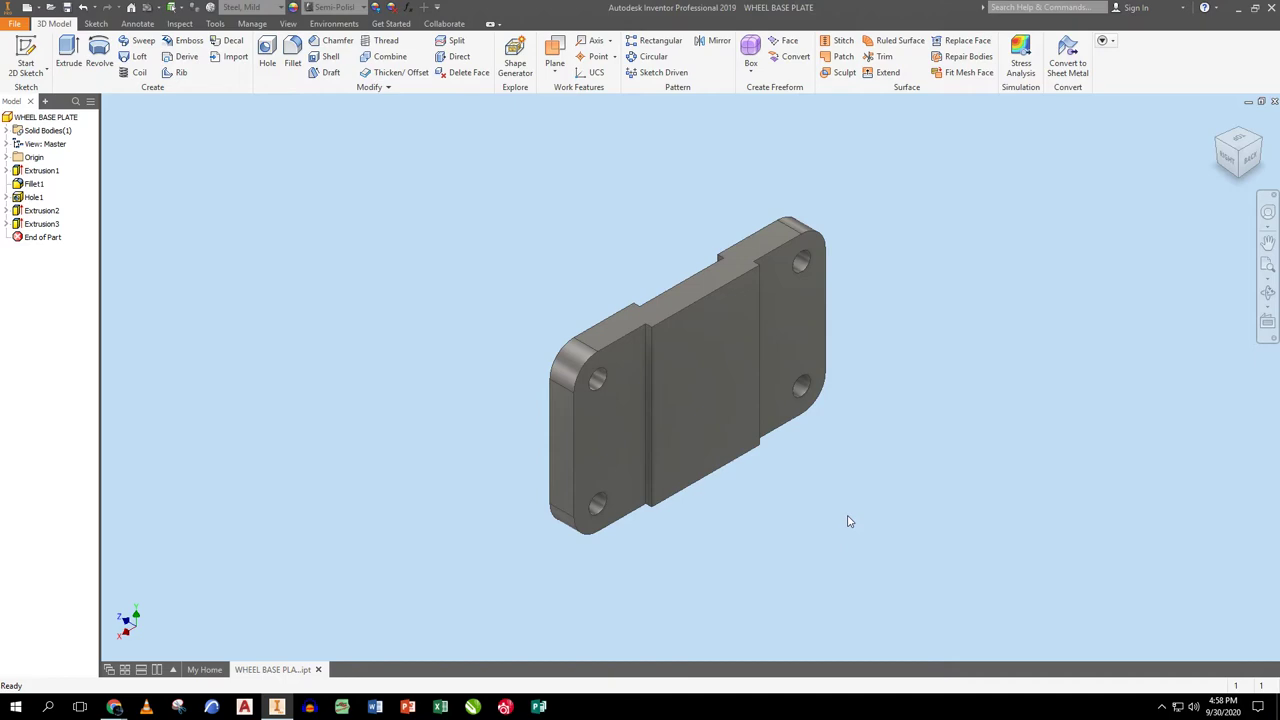
- Close the wheel base plate file and create a new part, accepting the library style definitions
{"action": "left_click", "coordinate": [318, 669]}
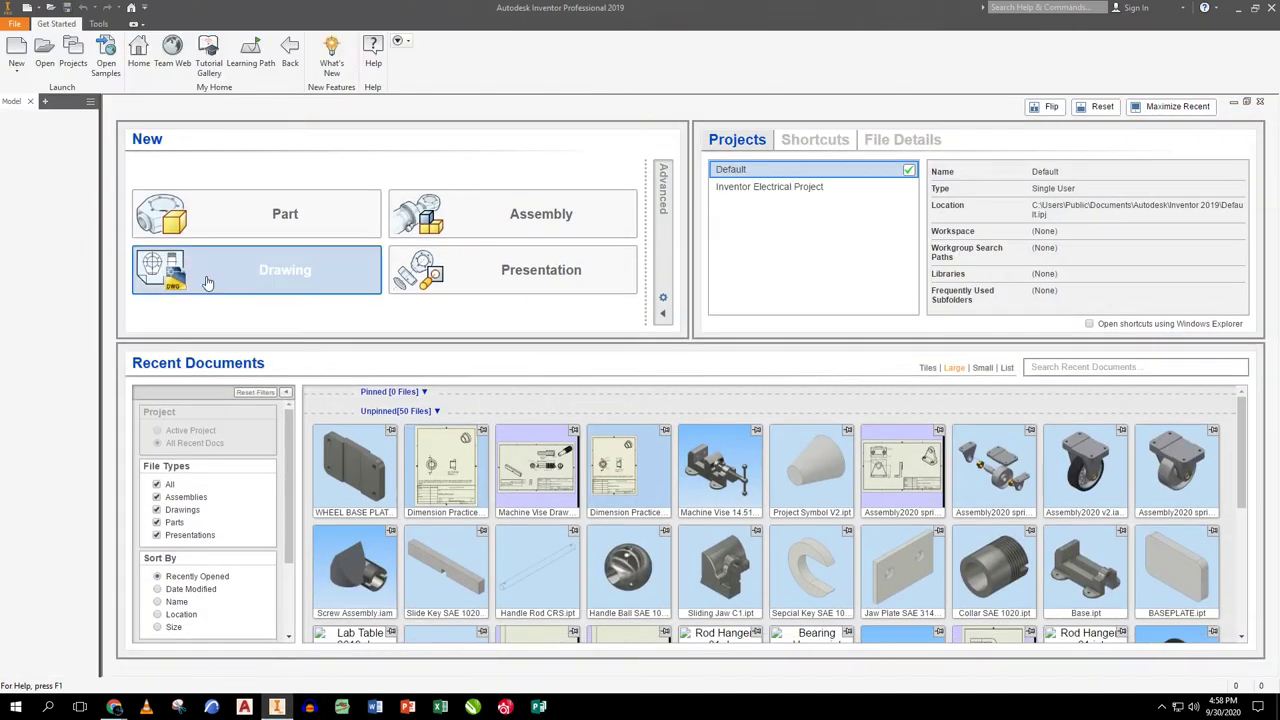
{"action": "left_click", "coordinate": [232, 212]}
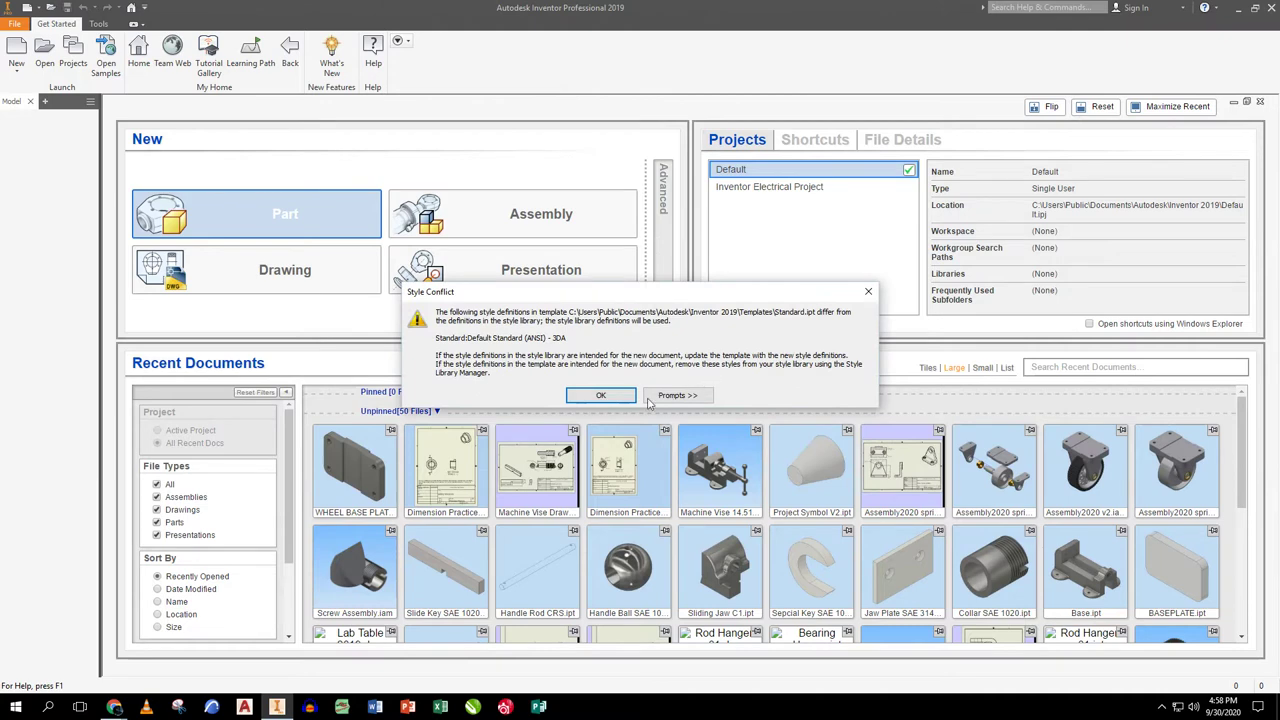
{"action": "left_click", "coordinate": [606, 398]}
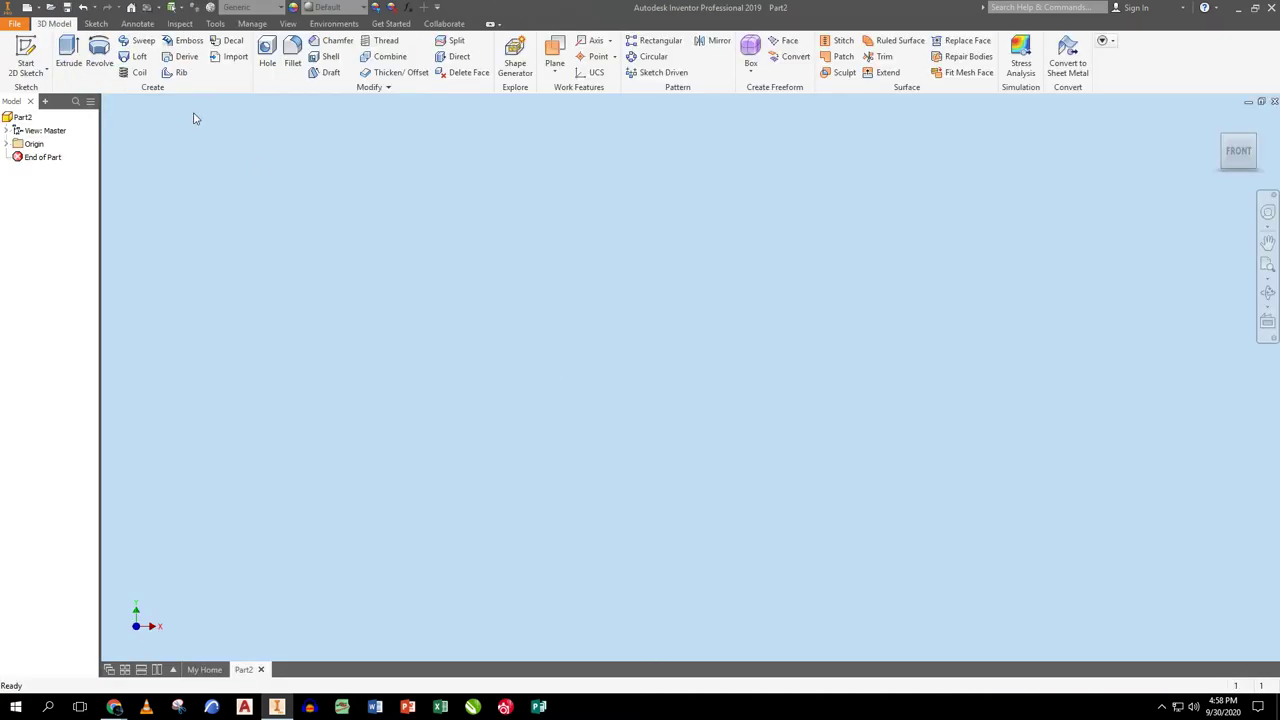
- Sketch a horizontal rectangle about 1.71 by 0.27 in on the XY plane with one corner at the origin
{"action": "left_click", "coordinate": [26, 55]}
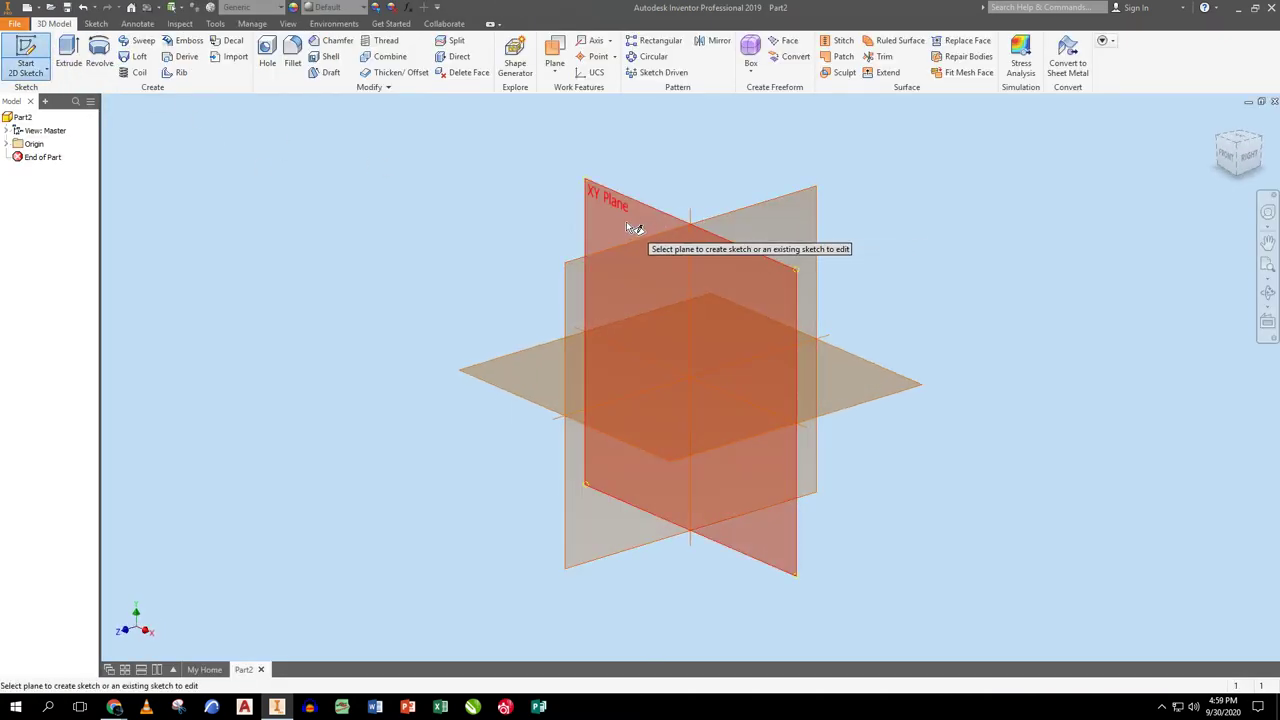
{"action": "left_click", "coordinate": [626, 221]}
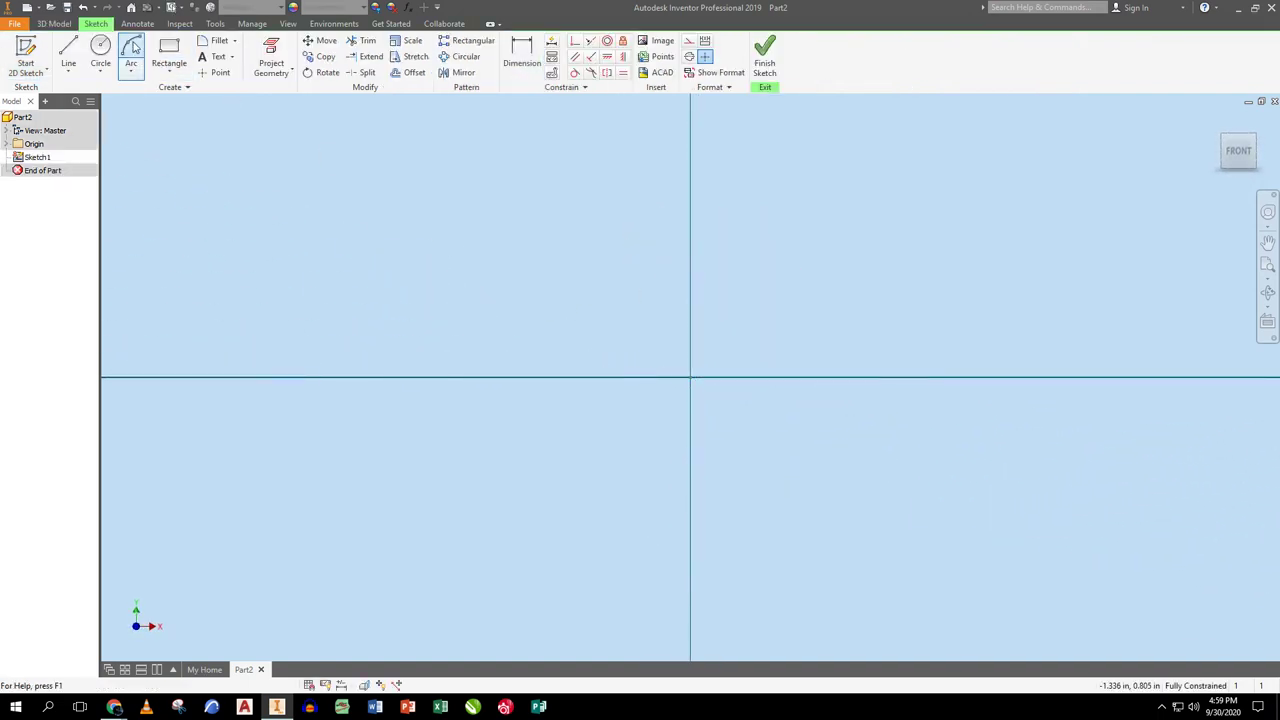
{"action": "left_click", "coordinate": [100, 48]}
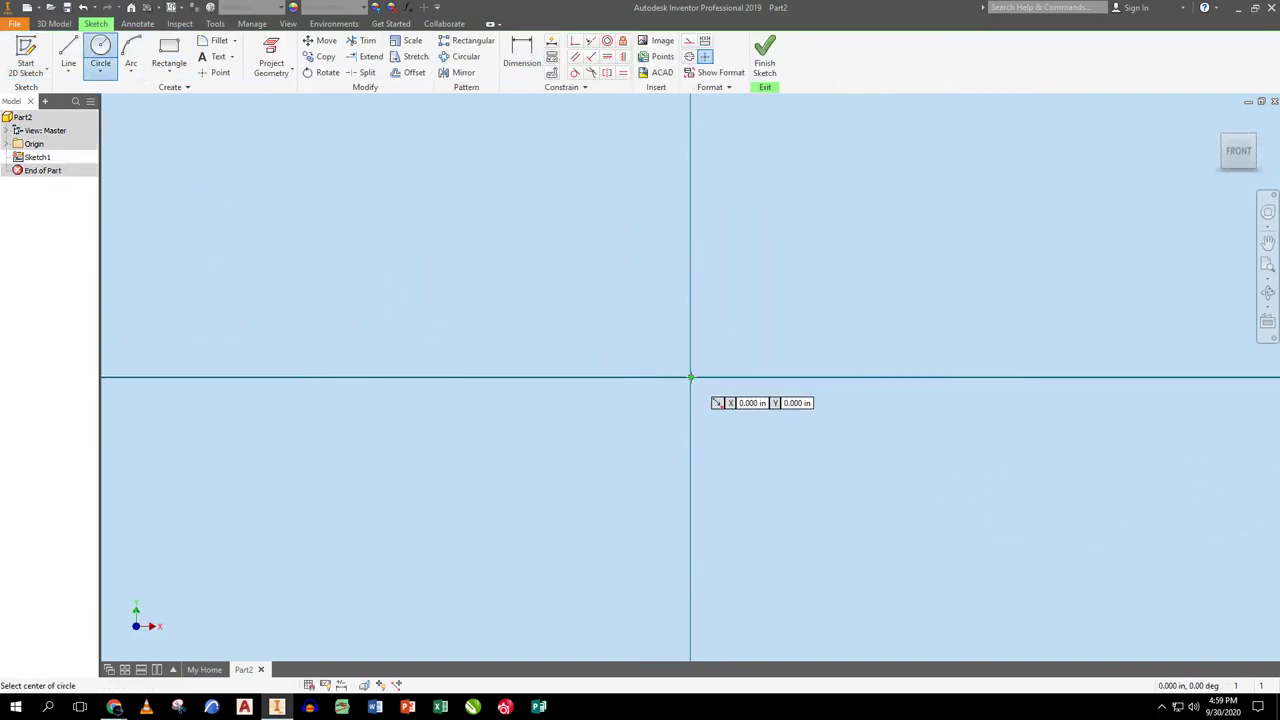
{"action": "left_click", "coordinate": [169, 55]}
{"action": "left_click", "coordinate": [690, 377]}
{"action": "mouse_move", "coordinate": [826, 303]}
{"action": "middle_mouse_down"}
{"action": "mouse_move", "coordinate": [851, 317]}
{"action": "mouse_move", "coordinate": [567, 360]}
{"action": "mouse_move", "coordinate": [564, 438]}
{"action": "middle_mouse_up"}
{"action": "left_click", "coordinate": [974, 389]}
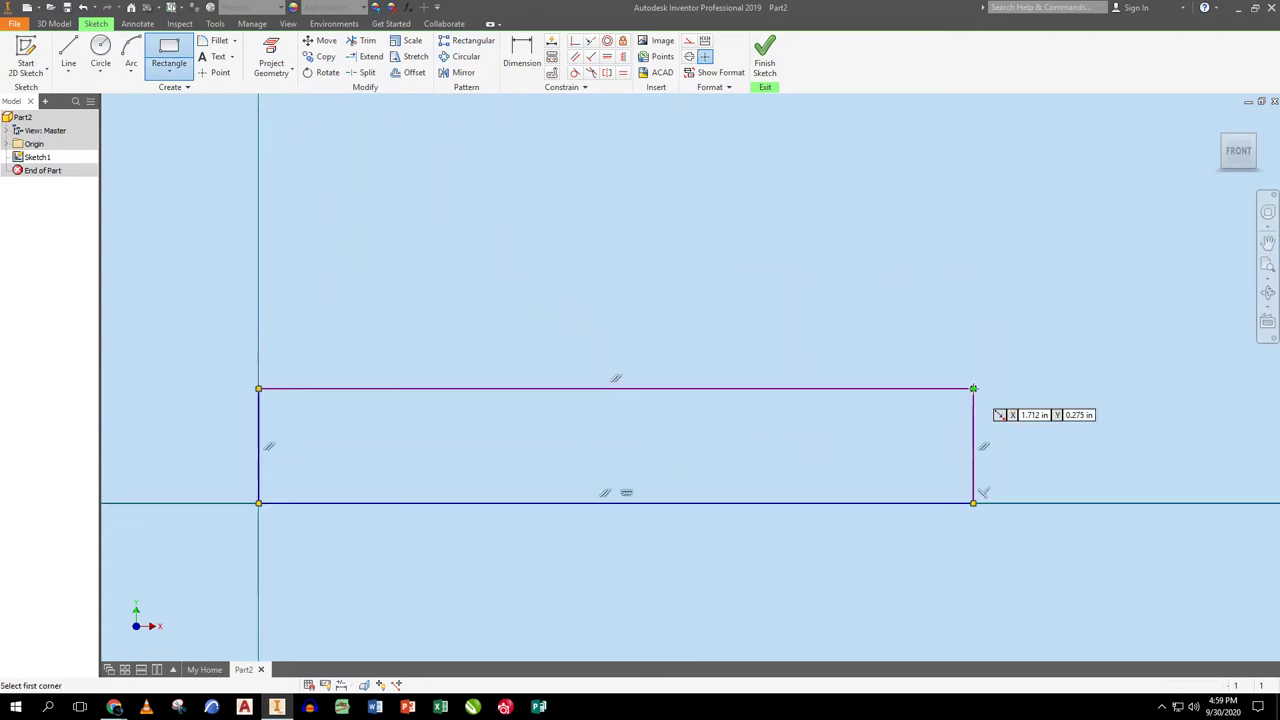
- Dimension the rectangle's bottom edge to a length of 3.25 in
{"action": "left_click", "coordinate": [536, 55]}
{"action": "left_click", "coordinate": [642, 500]}
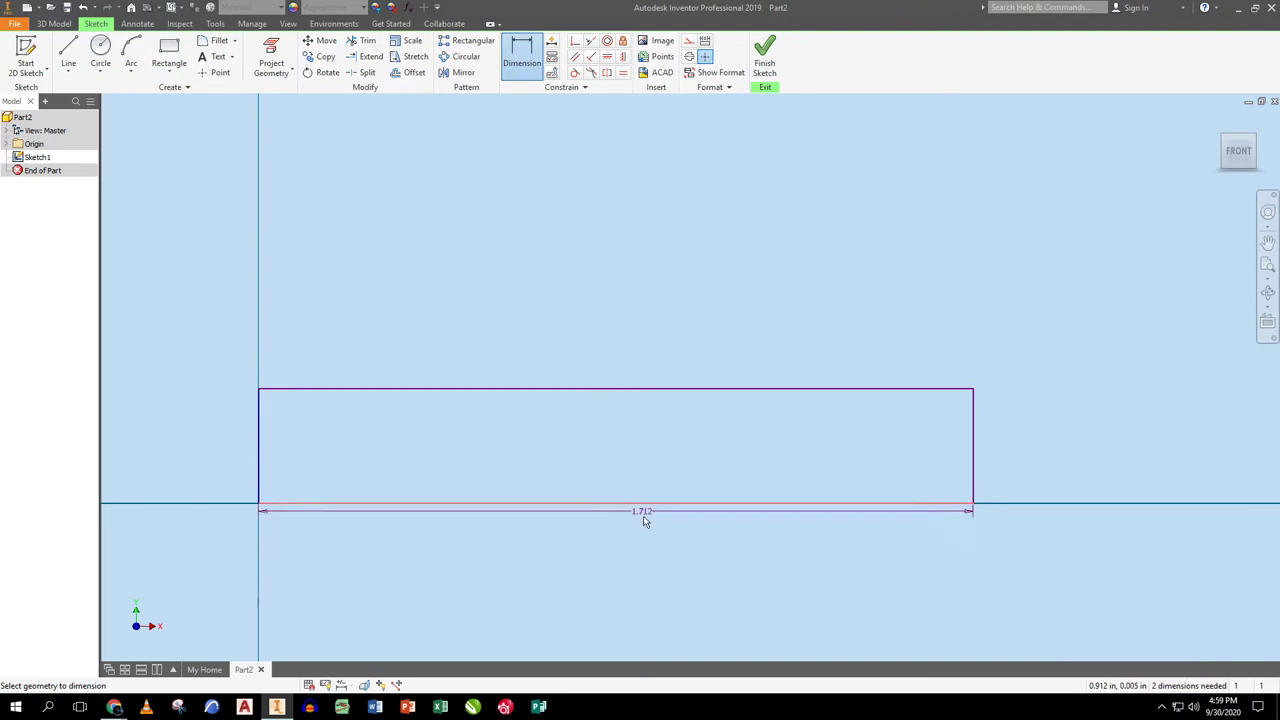
{"action": "left_click", "coordinate": [645, 526]}
{"action": "type", "text": "3.25"}
{"action": "key", "text": "Return"}
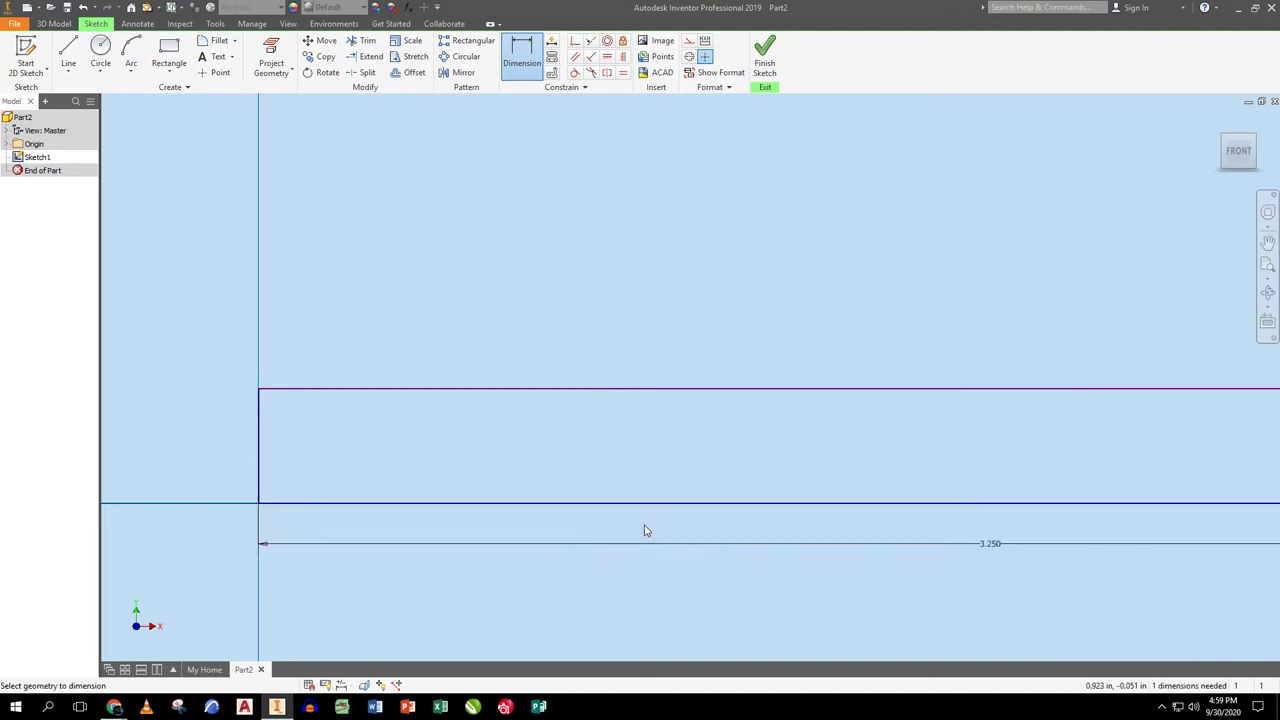
- Dimension the rectangle's vertical edge to a height of 0.375 in
{"action": "scroll", "coordinate": [643, 529], "scroll_direction": "down", "scroll_amount": 5}
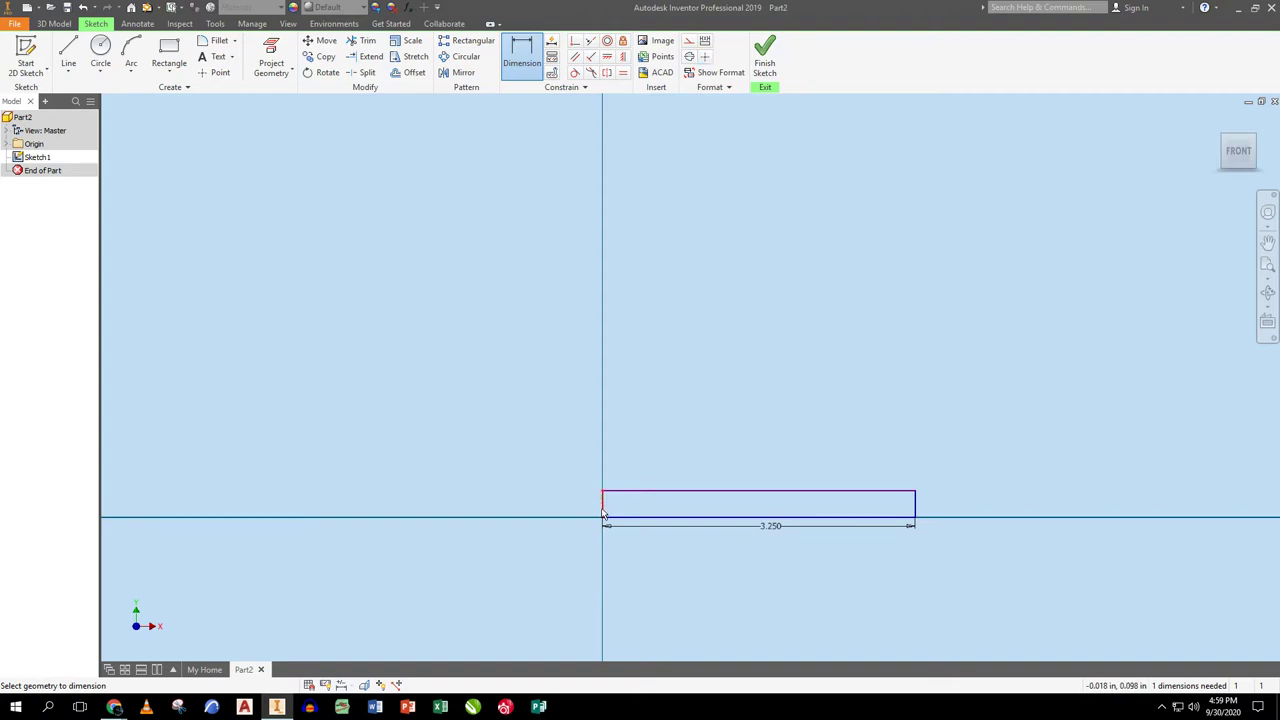
{"action": "left_click", "coordinate": [603, 496]}
{"action": "left_click", "coordinate": [556, 512]}
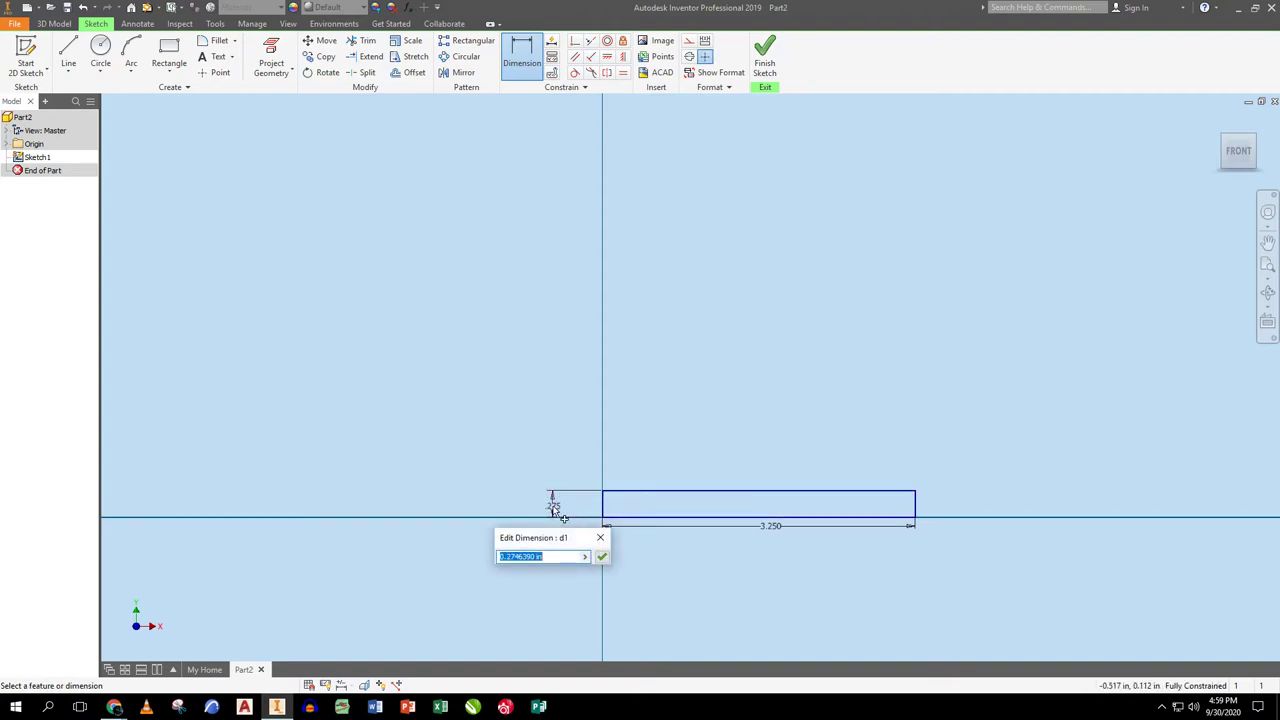
{"action": "type", "text": ".375"}
{"action": "key", "text": "Return"}
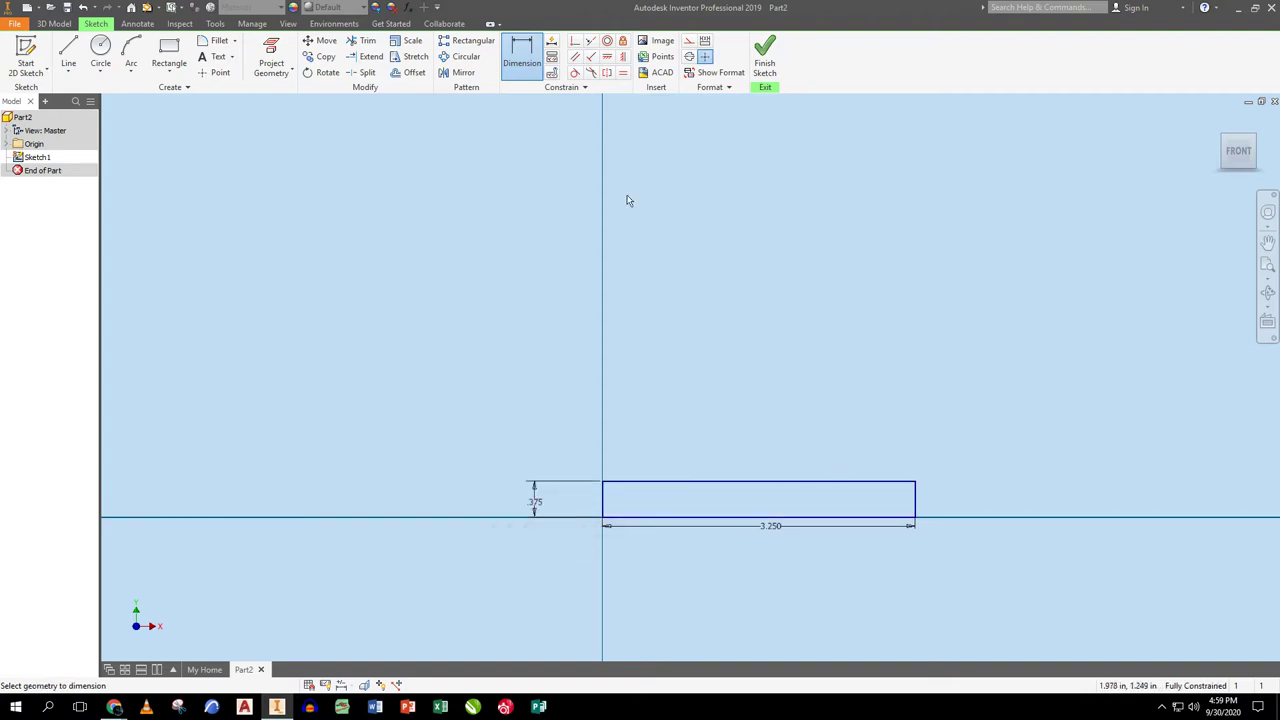
- Sketch a circle of 1 in diameter above the rectangle
{"action": "left_click", "coordinate": [100, 50]}
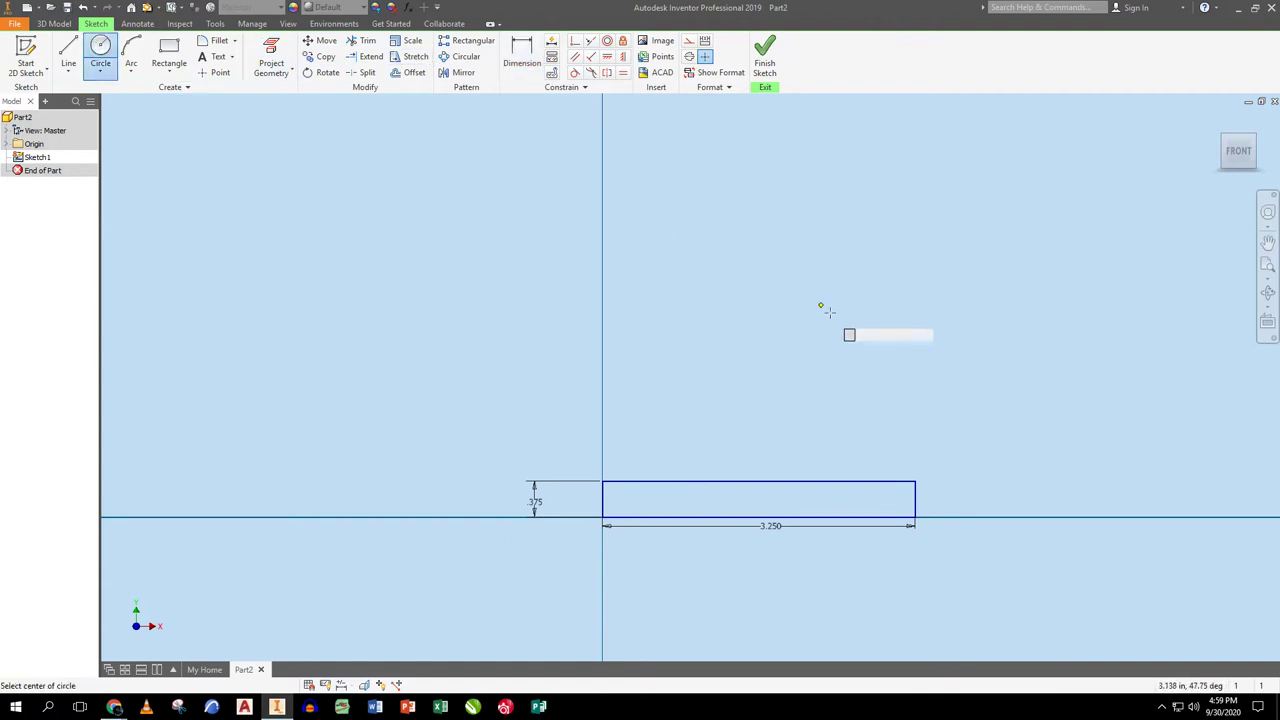
{"action": "left_click", "coordinate": [748, 308]}
{"action": "type", "text": "1"}
{"action": "key", "text": "Return"}
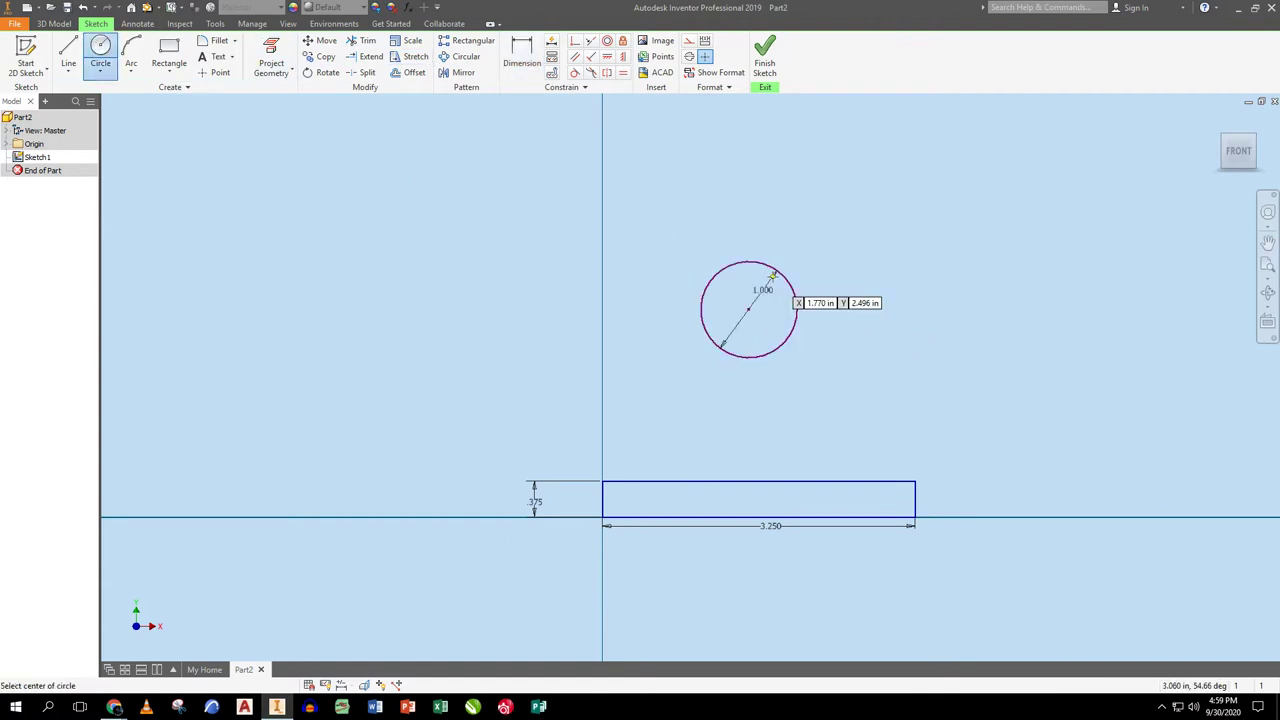
- Sketch a circle of 1.5 in diameter concentric with the 1 in circle
{"action": "left_click", "coordinate": [748, 308]}
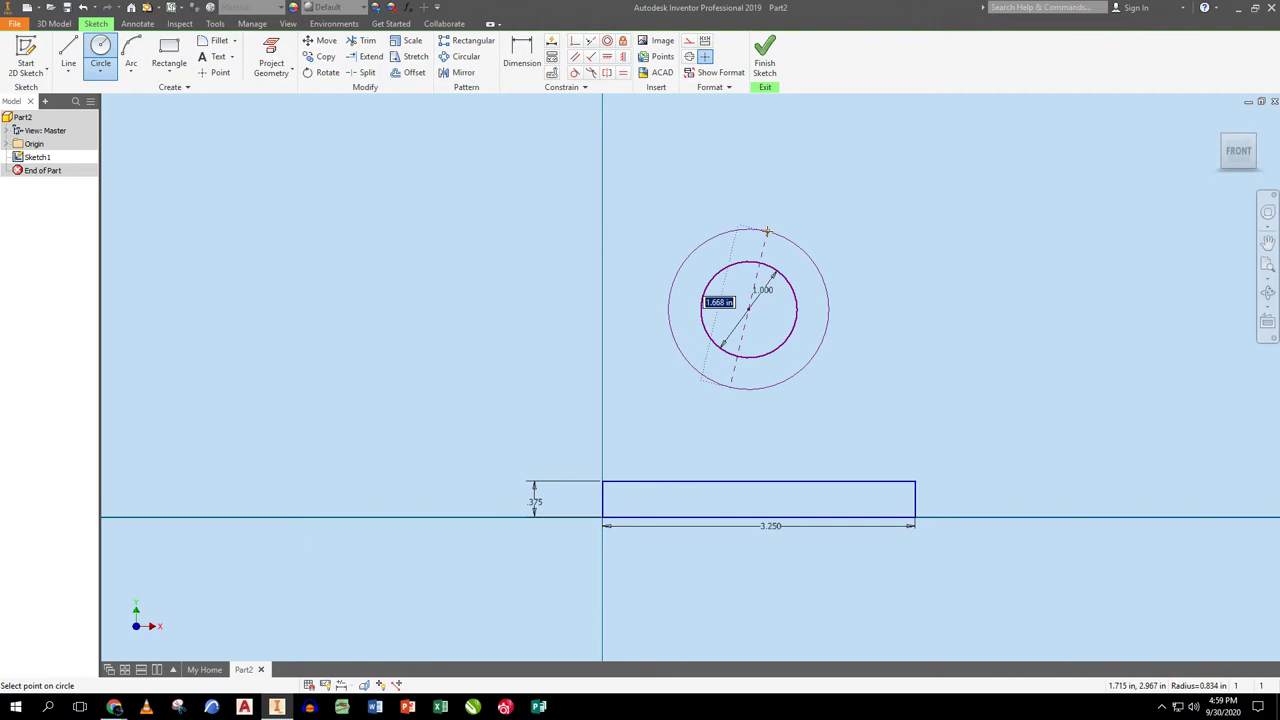
{"action": "type", "text": "1.5"}
{"action": "key", "text": "Return"}
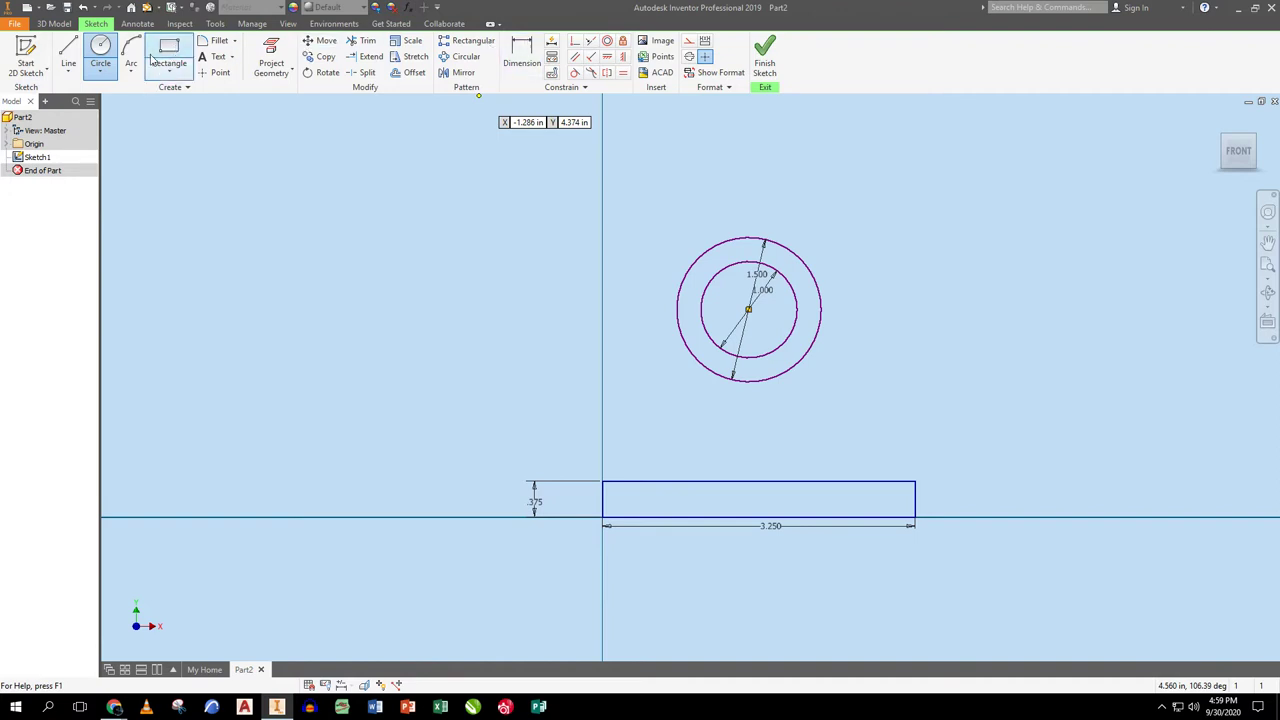
- Sketch two slanted lines from the rectangle's upper corners to the sides of the outer circle, tangent to it
{"action": "left_click", "coordinate": [68, 52]}
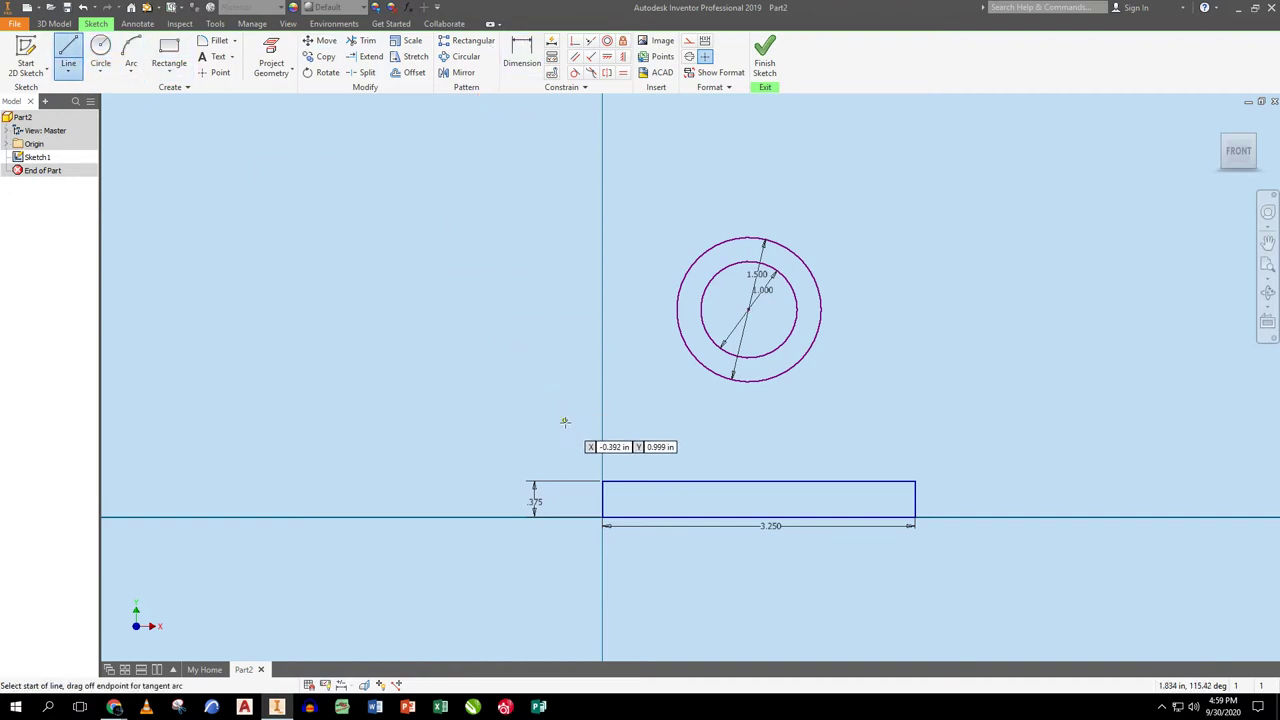
{"action": "left_click", "coordinate": [602, 481]}
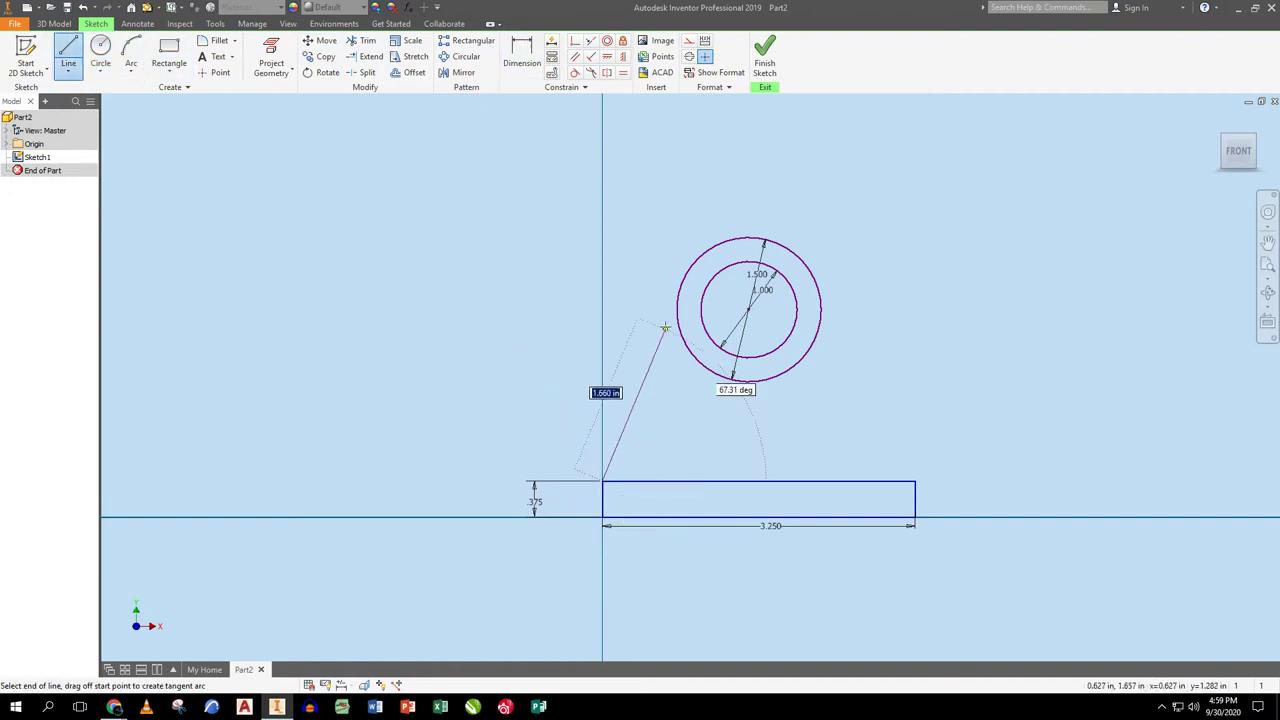
{"action": "double_click", "coordinate": [683, 278]}
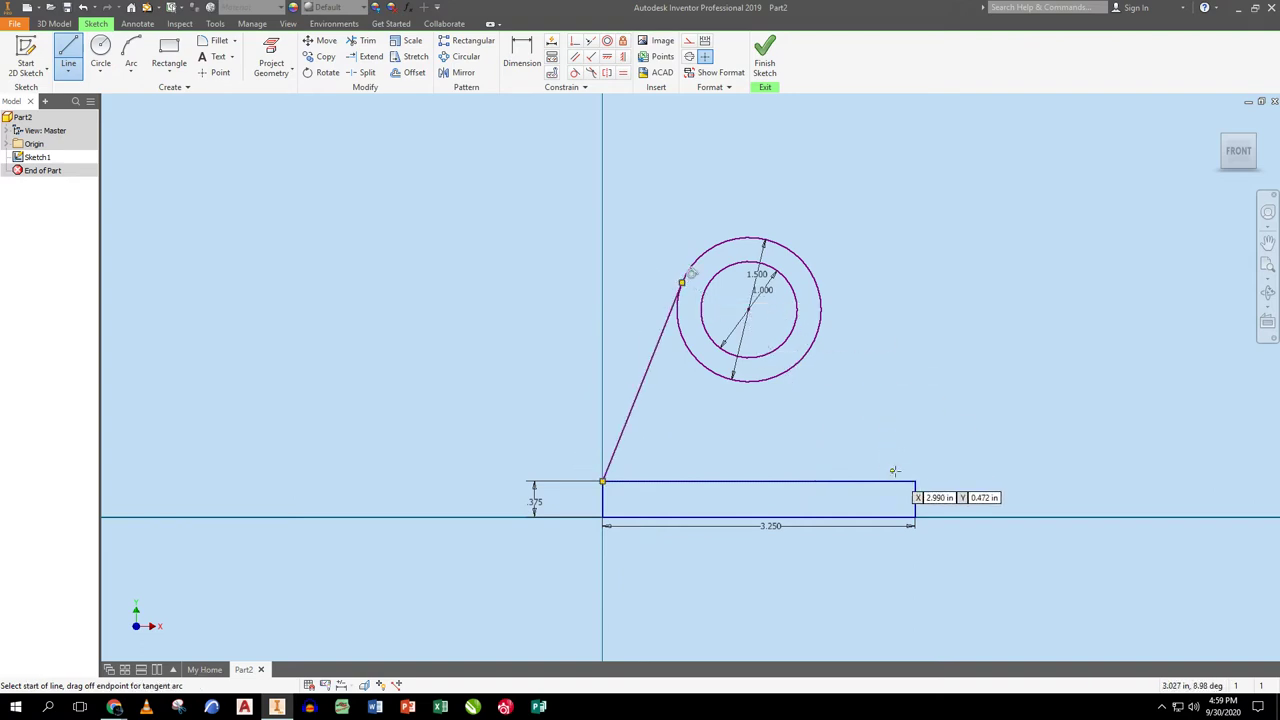
{"action": "double_click", "coordinate": [817, 271]}
- Dimension the horizontal distance from the rectangle's vertical edge at the origin to the circles' centre as 3.25/2 in
{"action": "left_click", "coordinate": [530, 55]}
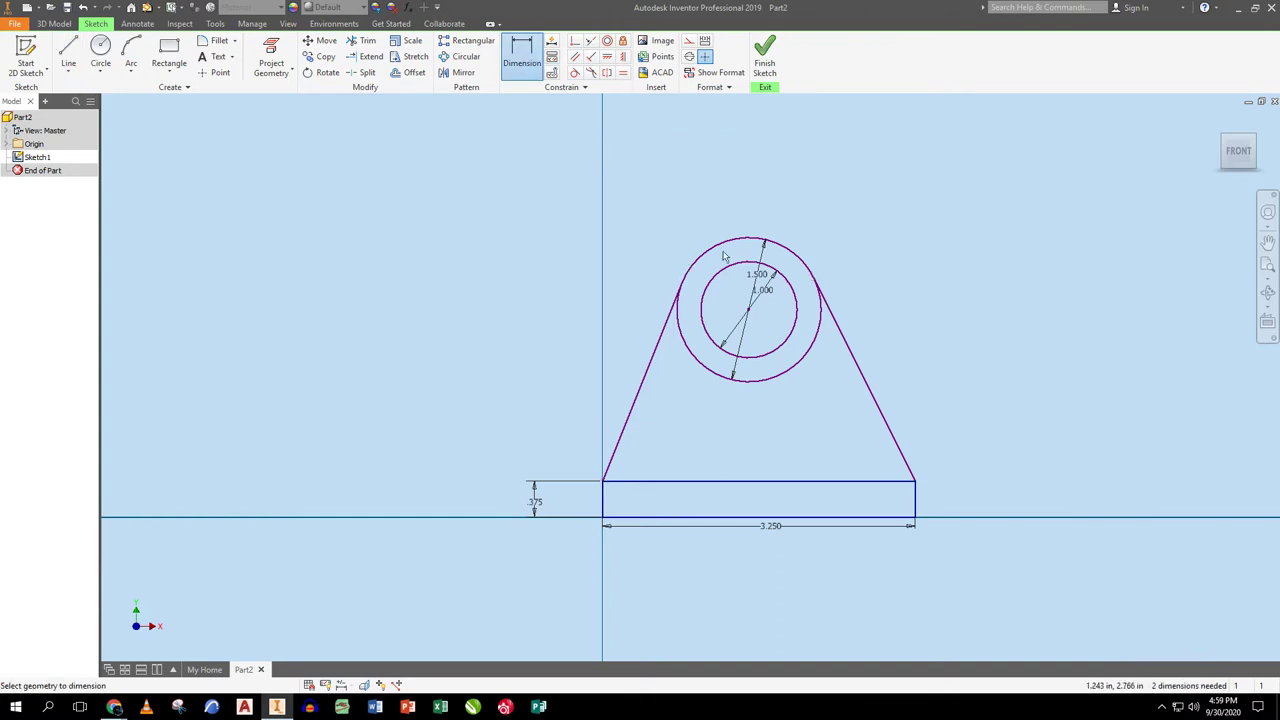
{"action": "left_click", "coordinate": [750, 314]}
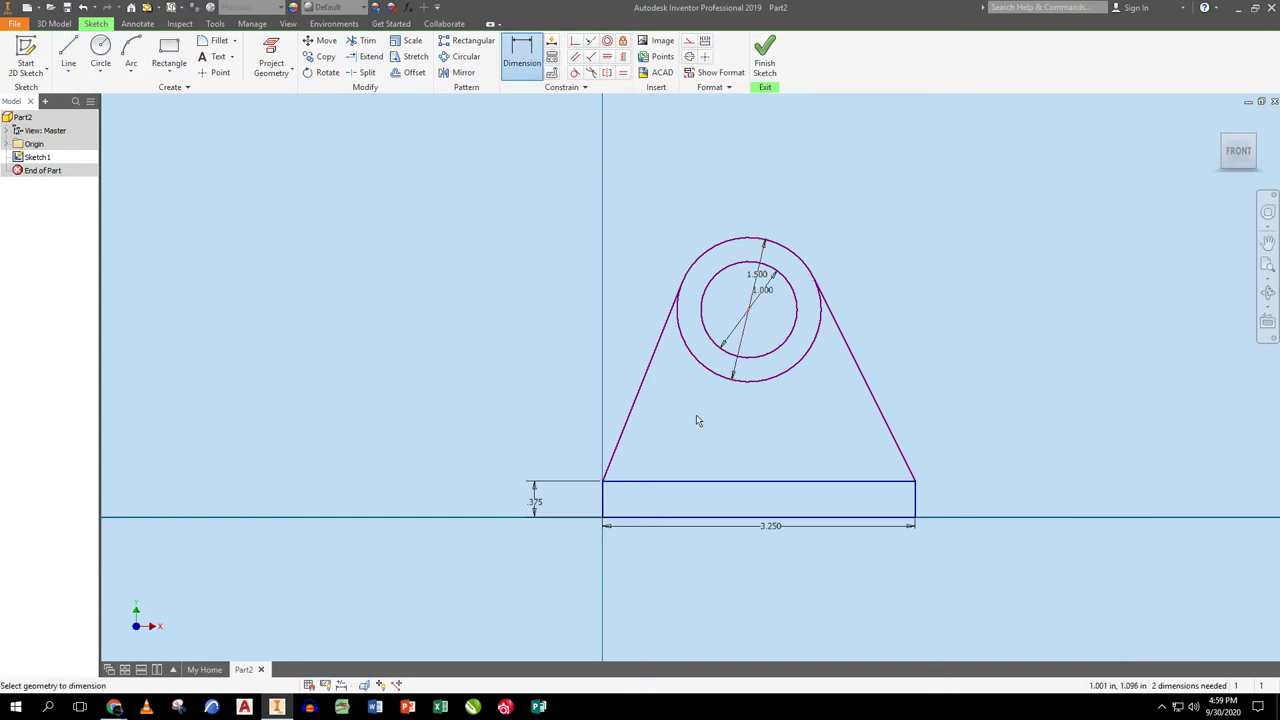
{"action": "left_click", "coordinate": [604, 505]}
{"action": "left_click", "coordinate": [662, 180]}
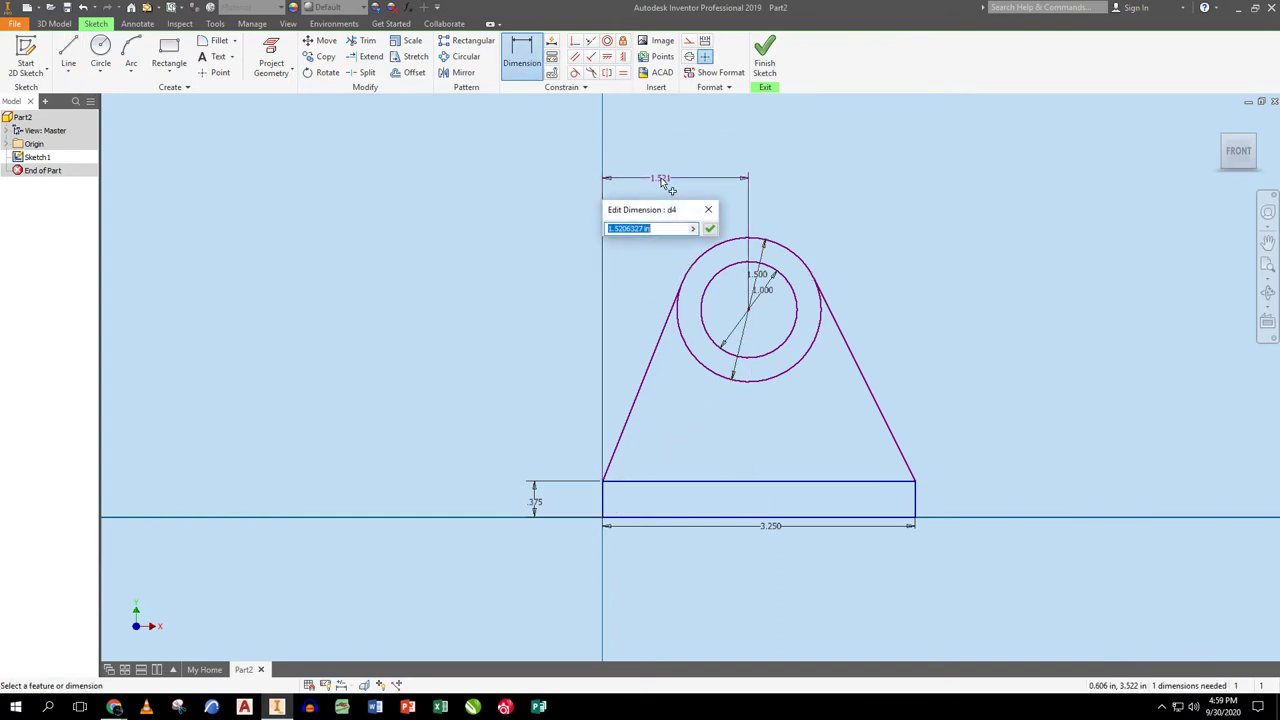
{"action": "type", "text": "3.25/2"}
{"action": "key", "text": "Return"}
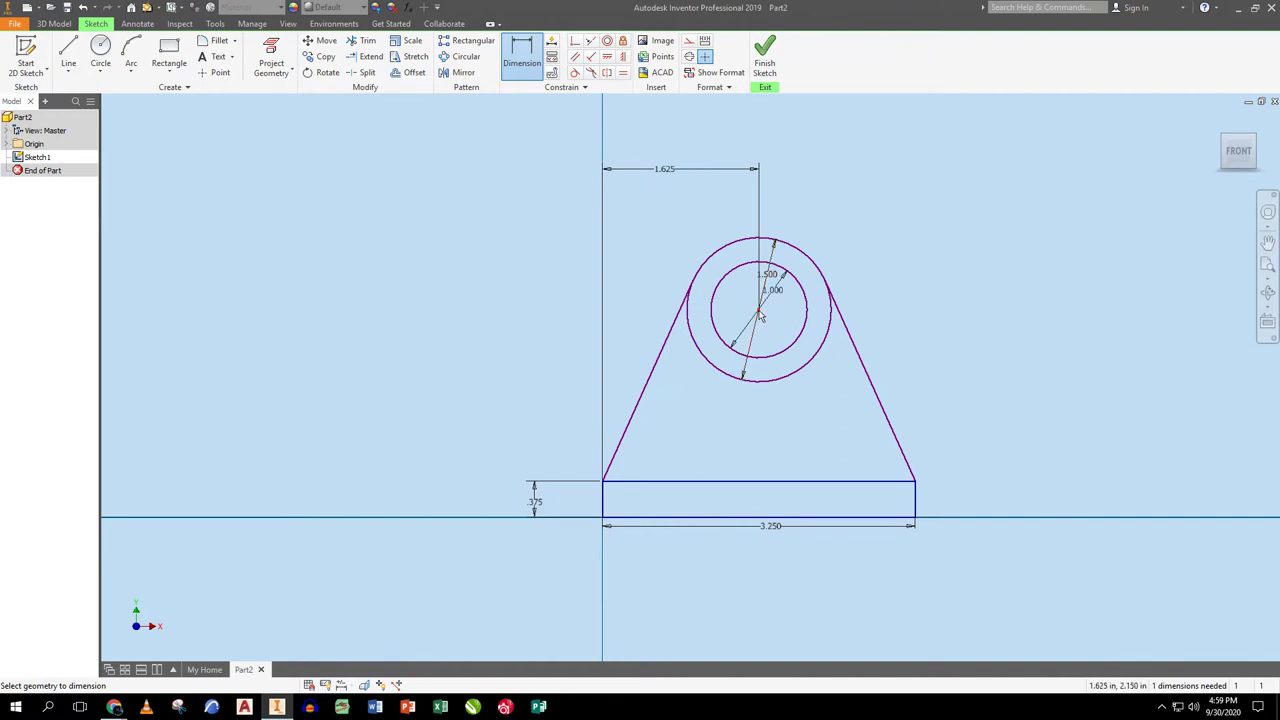
- Dimension the circles' centre at a height of 2.375 in above the rectangle's bottom edge
{"action": "left_click", "coordinate": [800, 517]}
{"action": "left_click", "coordinate": [758, 309]}
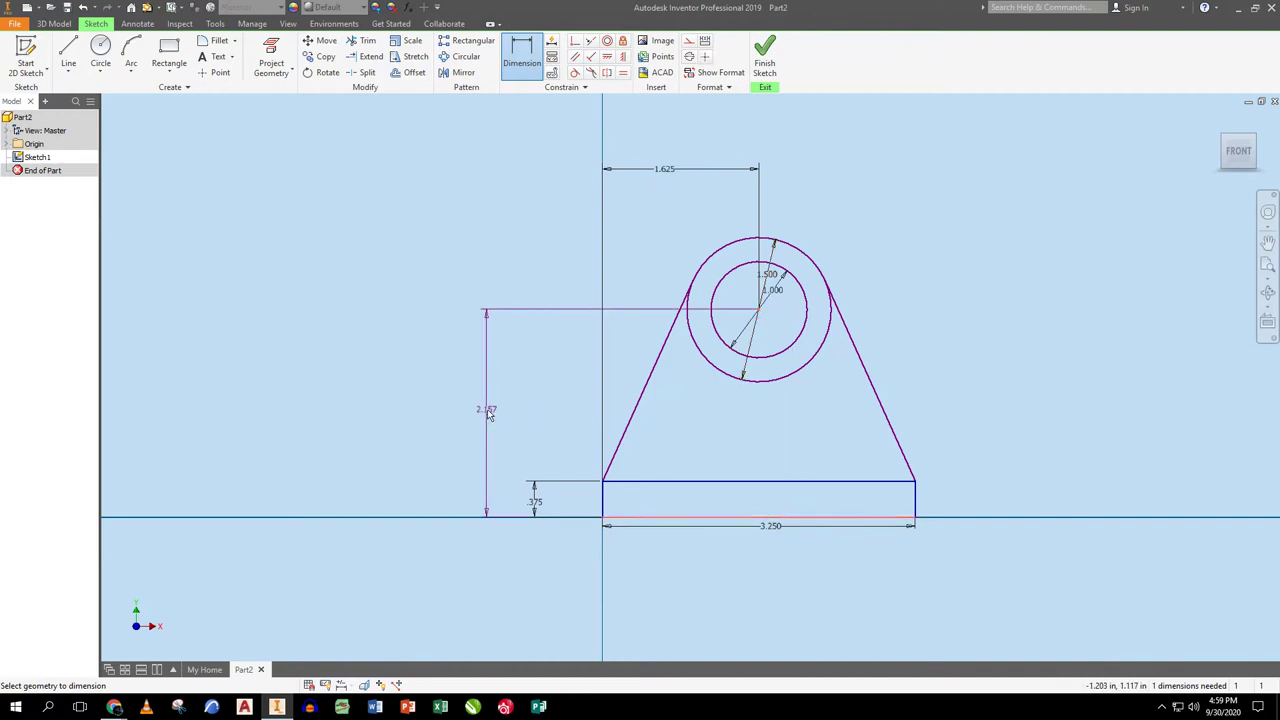
{"action": "left_click", "coordinate": [487, 412]}
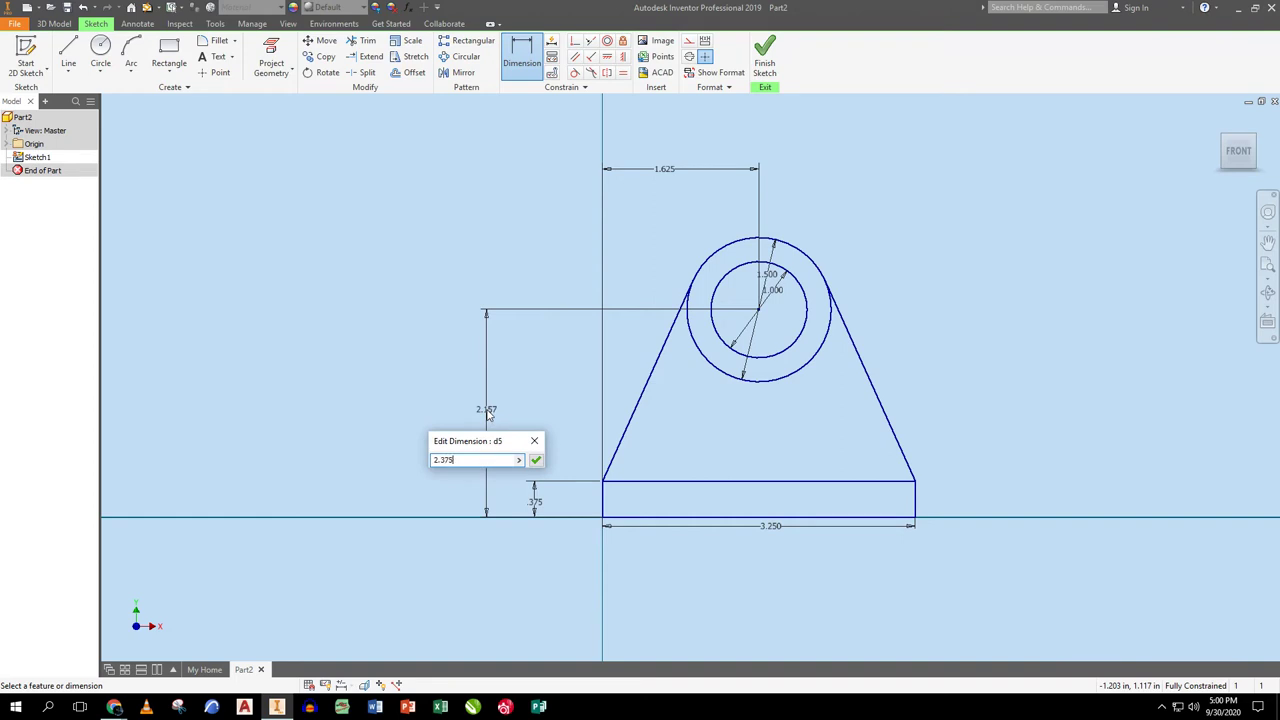
{"action": "key", "text": "Return"}
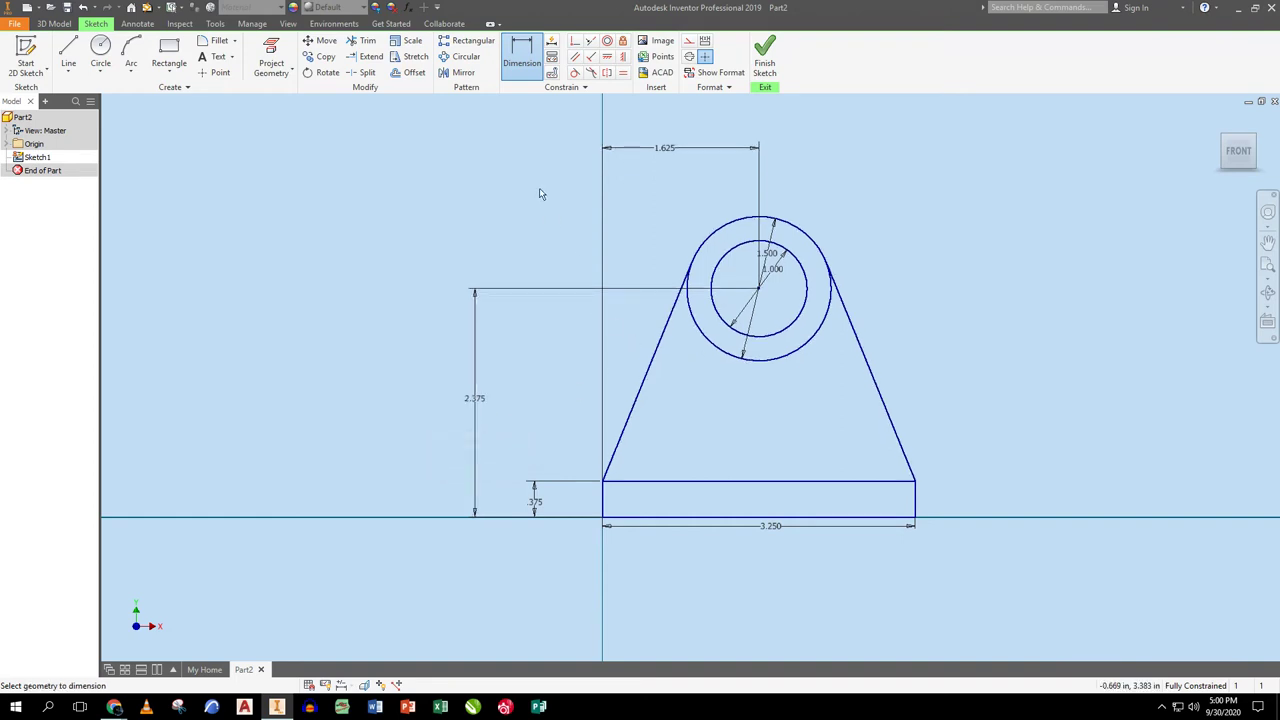
- Trim away the outer circle's lower arc between the slanted lines, and try to trim the rectangle's upper edge
{"action": "left_click", "coordinate": [362, 40]}
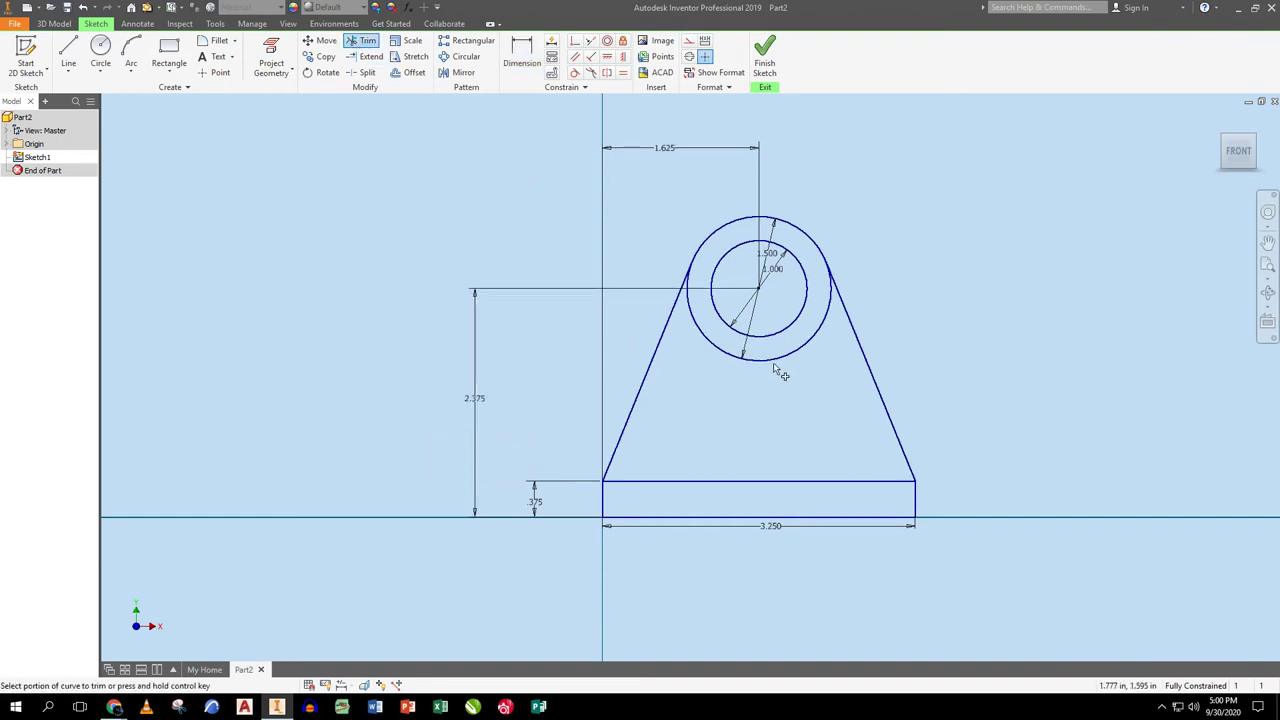
{"action": "left_click", "coordinate": [752, 357]}
{"action": "left_click", "coordinate": [797, 484]}
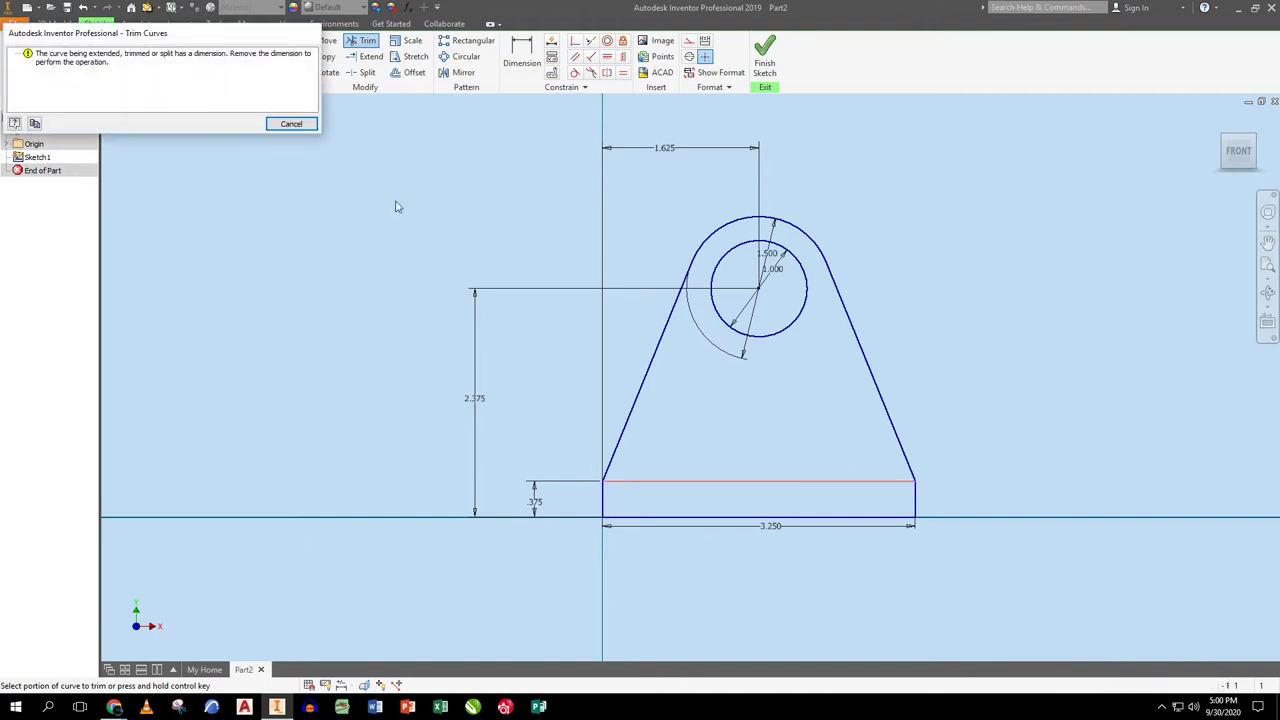
{"action": "left_click", "coordinate": [291, 123]}
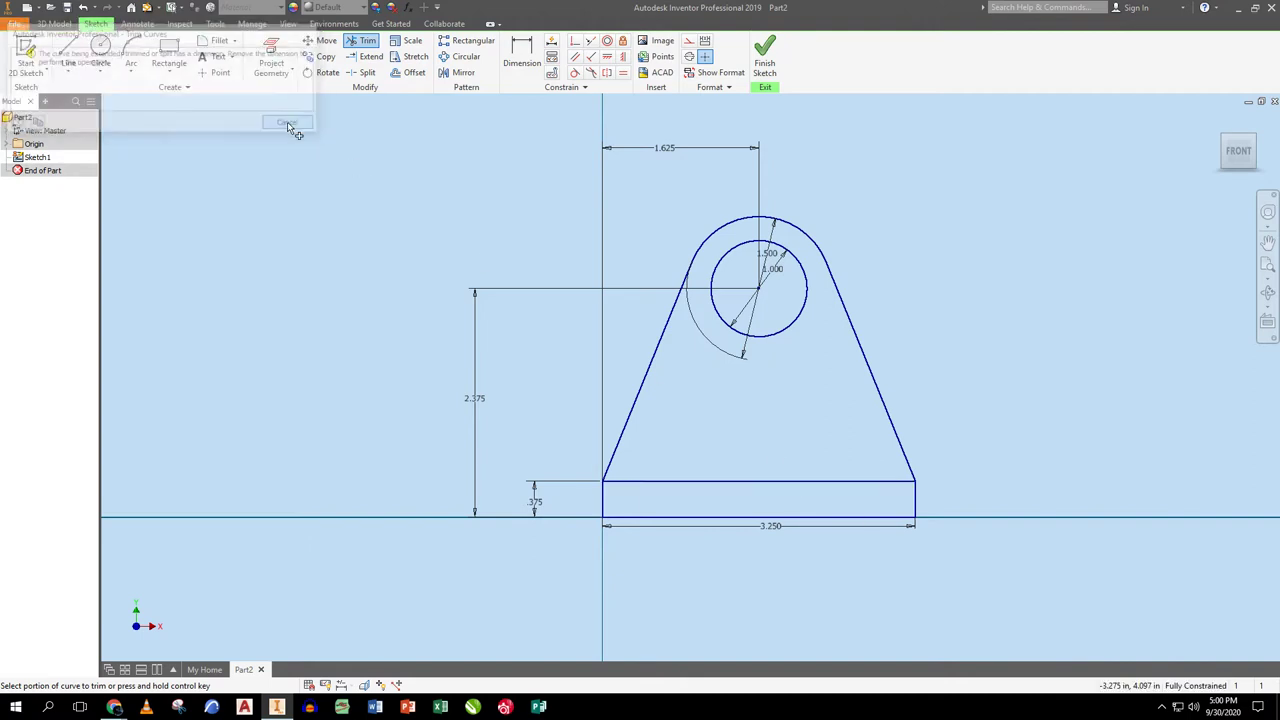
- Finish the sketch and extrude the tapered plate and base strip regions 0.375 in, leaving the 1 in hole open
{"action": "left_click", "coordinate": [765, 62]}
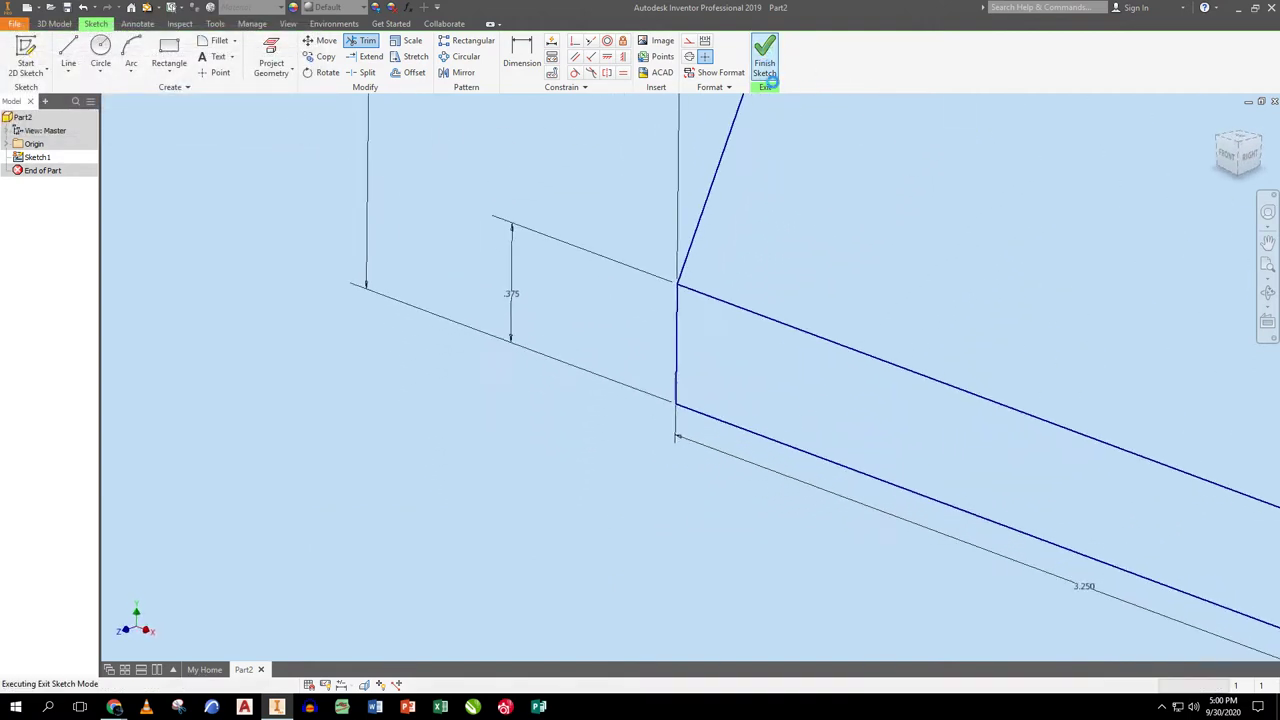
{"action": "left_click", "coordinate": [1268, 265]}
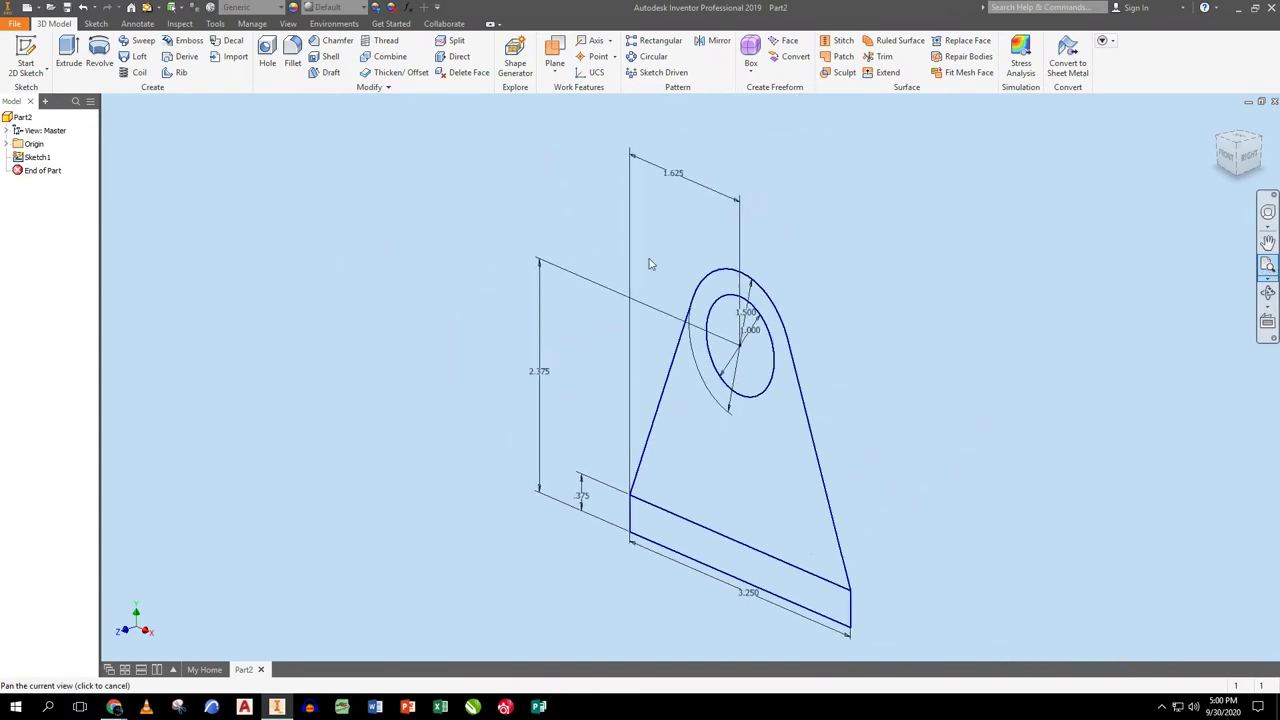
{"action": "left_click", "coordinate": [69, 55]}
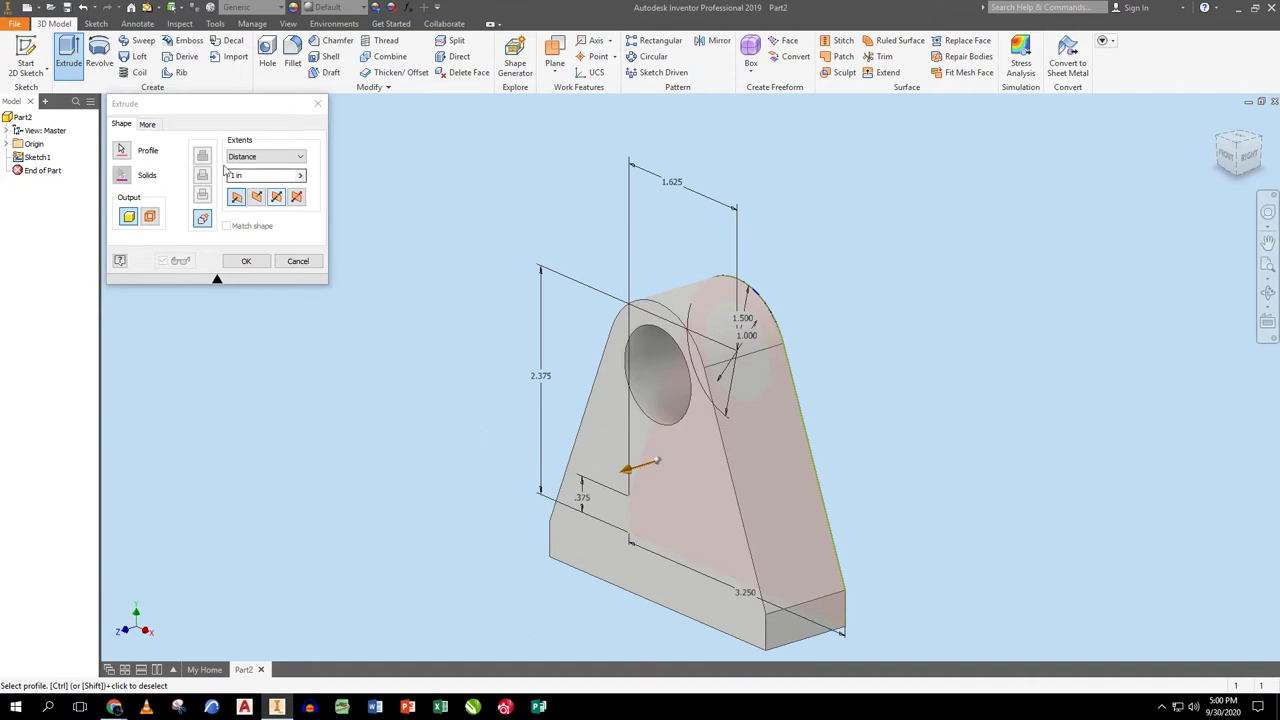
{"action": "type", "text": "."}
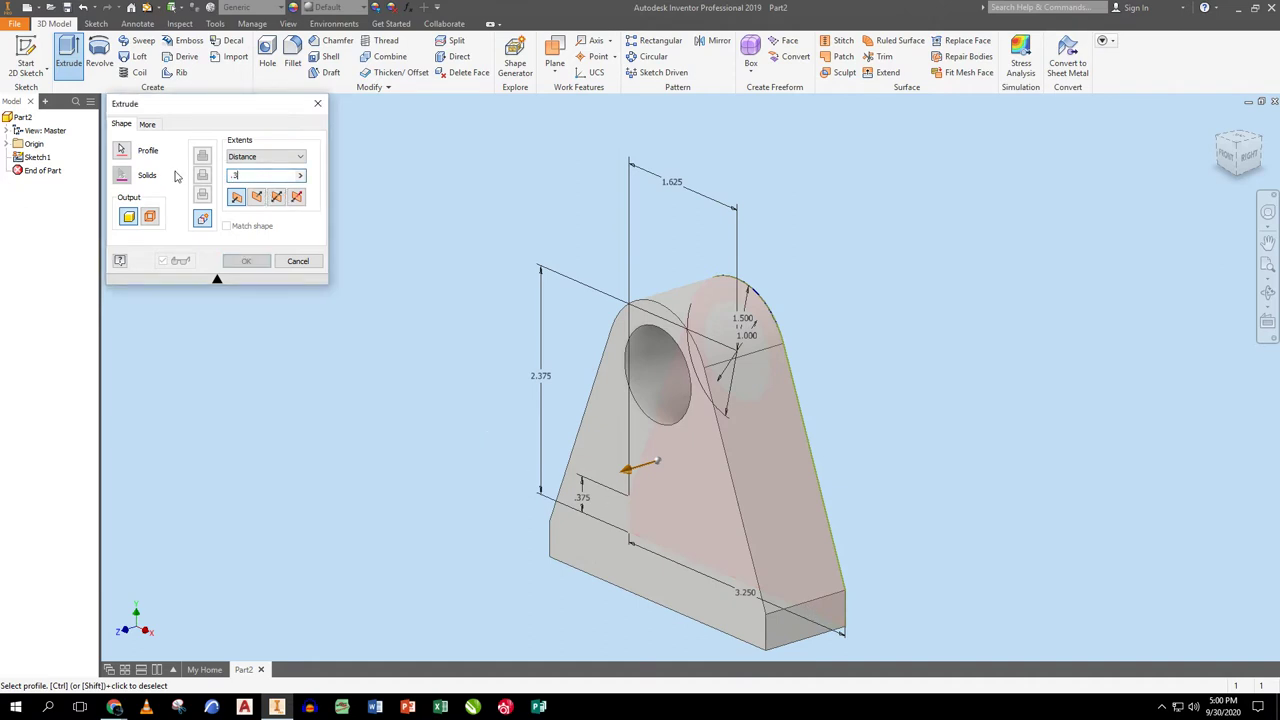
{"action": "type", "text": "375"}
{"action": "key", "text": "Return"}
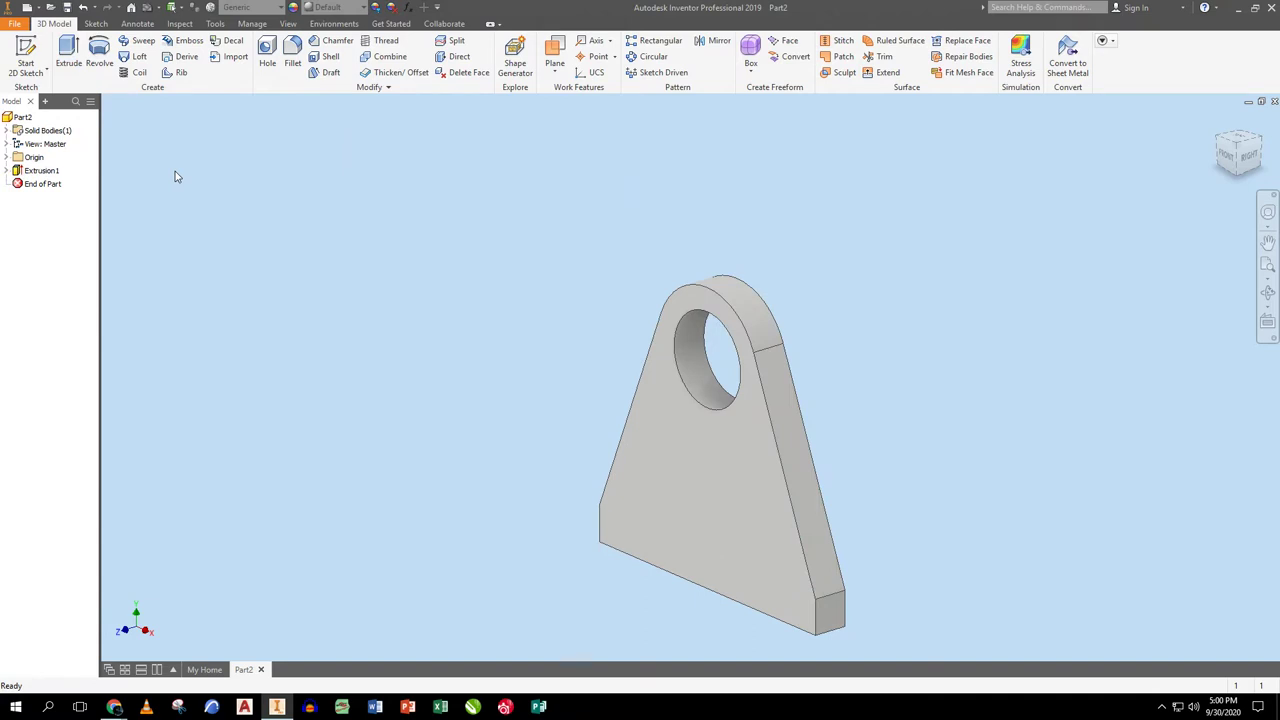
- Sketch a rectangle on the plate's front face, from the origin to the opposite upper corner of the base strip
{"action": "left_click", "coordinate": [665, 521]}
{"action": "left_click", "coordinate": [26, 55]}
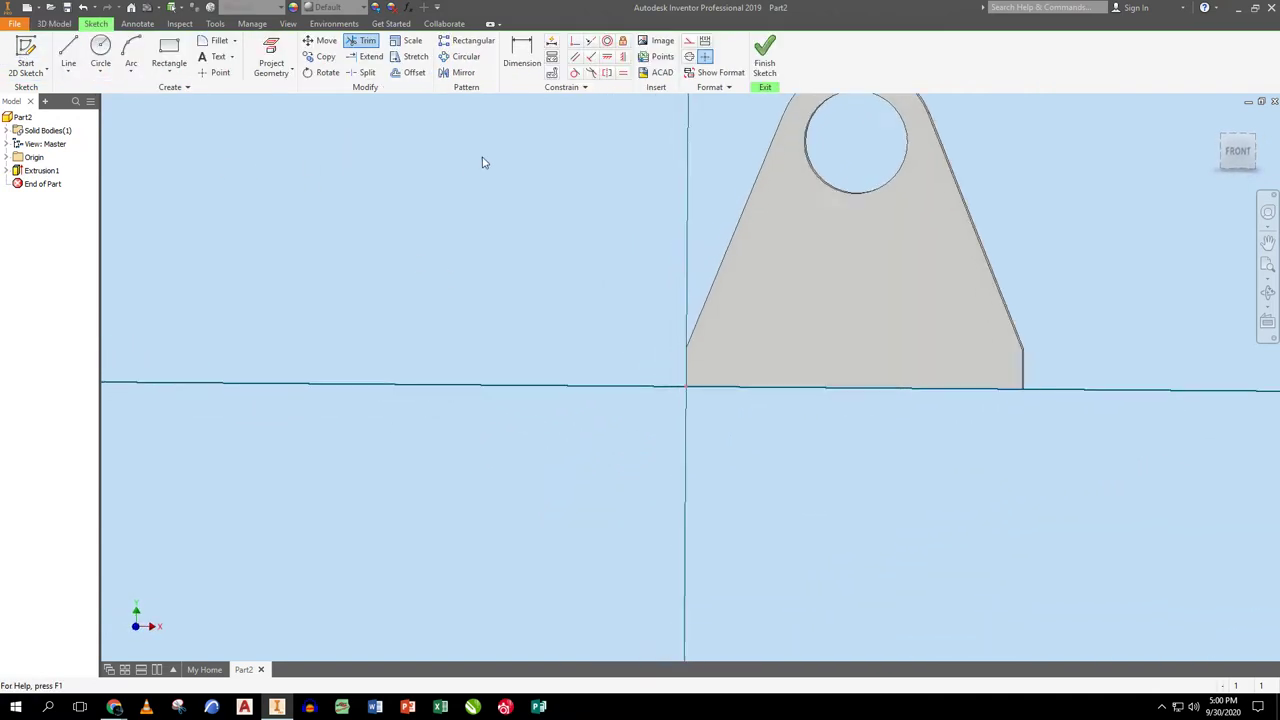
{"action": "left_click", "coordinate": [169, 55]}
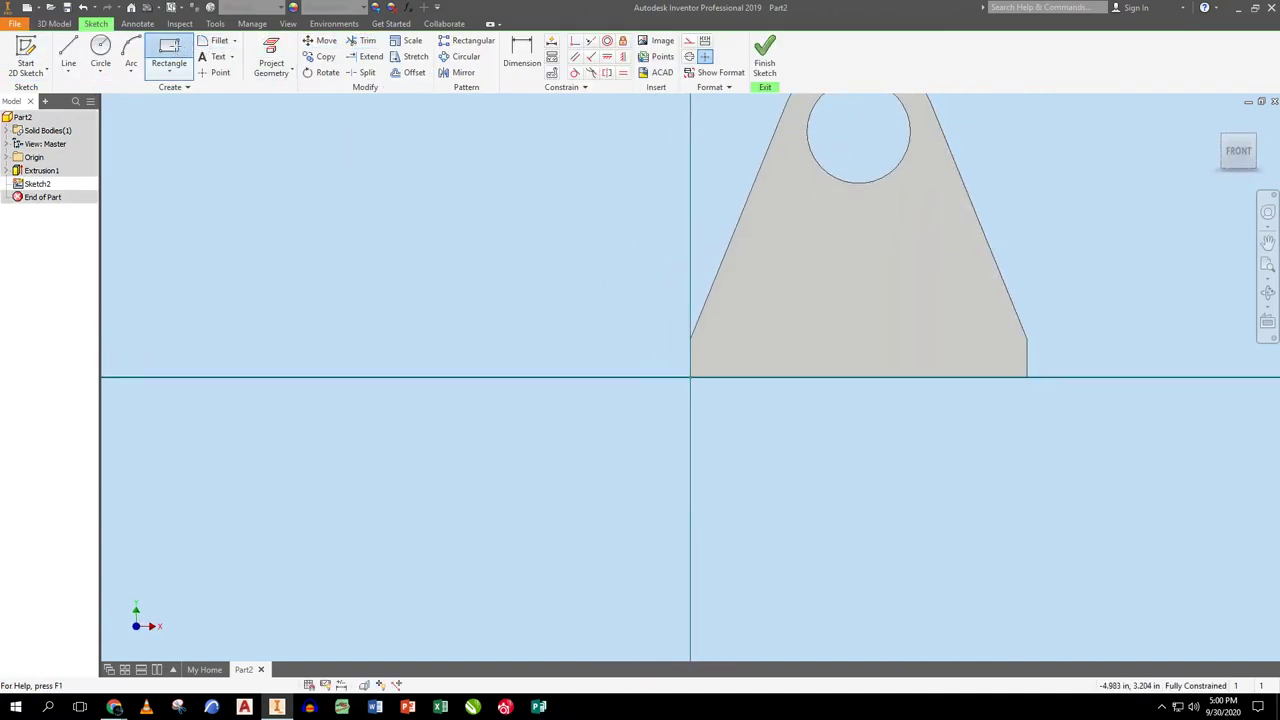
{"action": "left_click", "coordinate": [690, 377]}
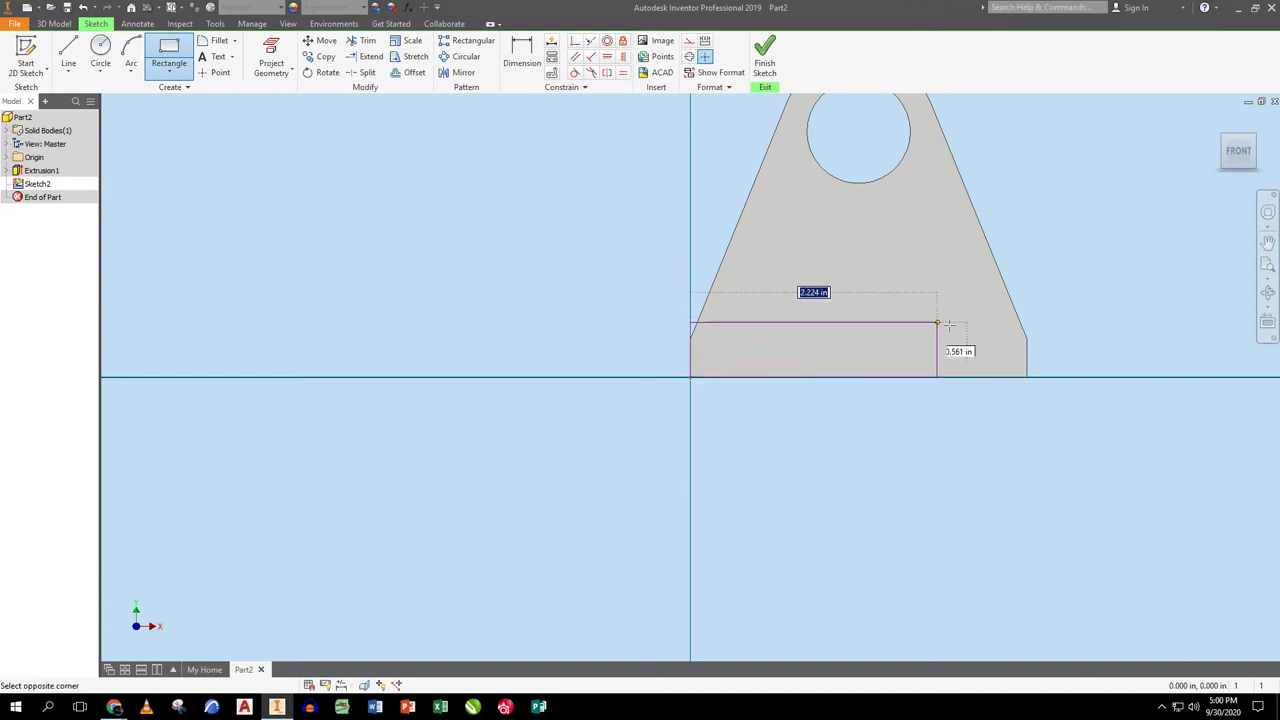
{"action": "left_click", "coordinate": [1027, 338]}
{"action": "left_click", "coordinate": [764, 55]}
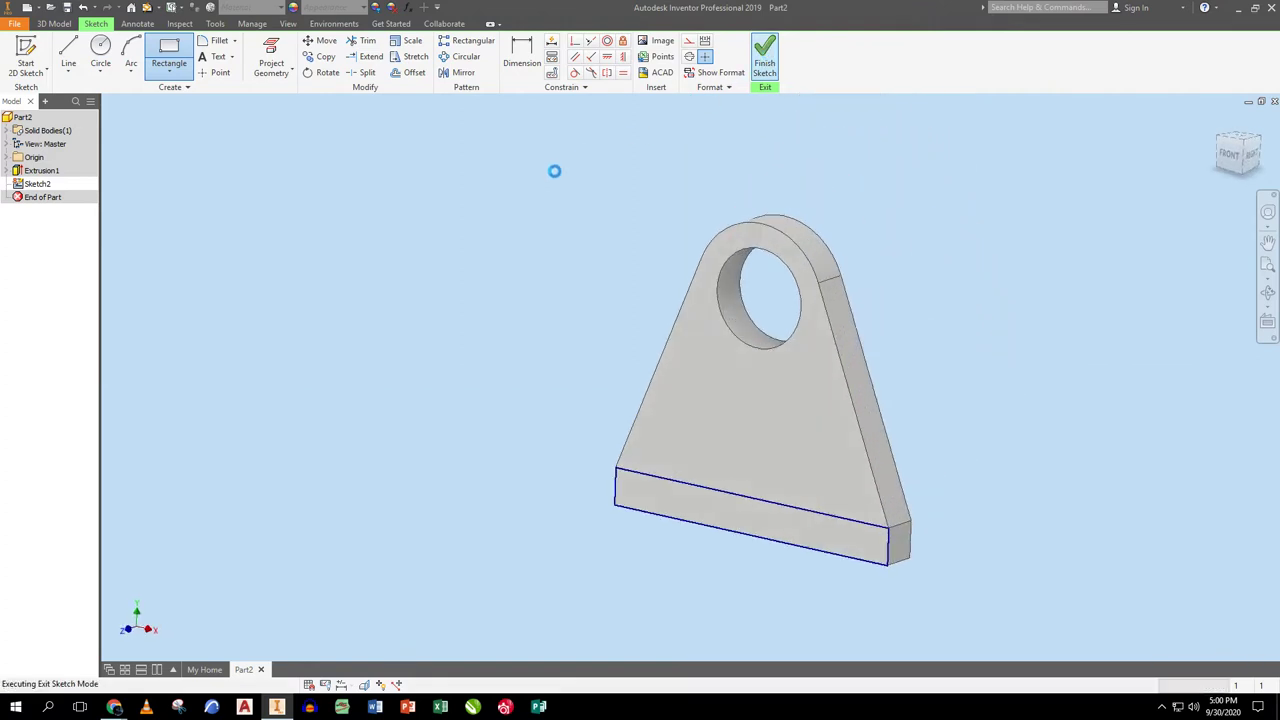
- Extrude the base rectangle outward by 1.5-.375 in, joining it to the plate as a foot
{"action": "type", "text": "e"}
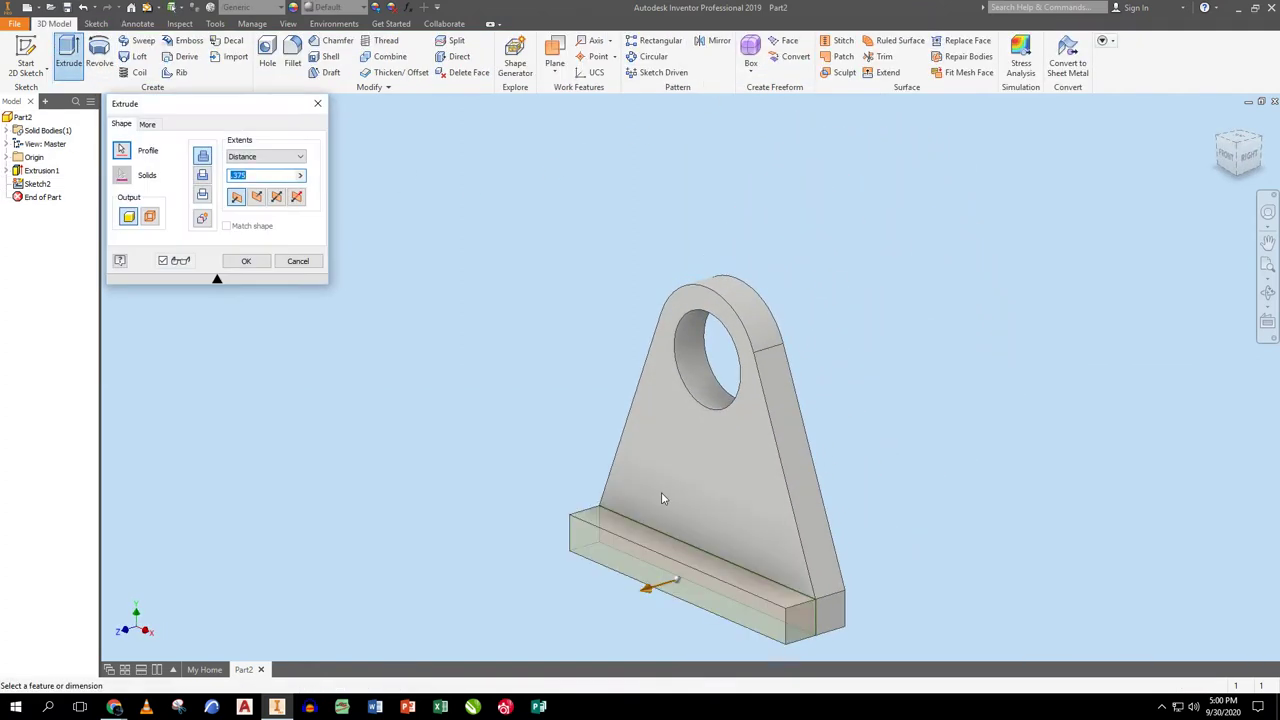
{"action": "type", "text": "1.5-"}
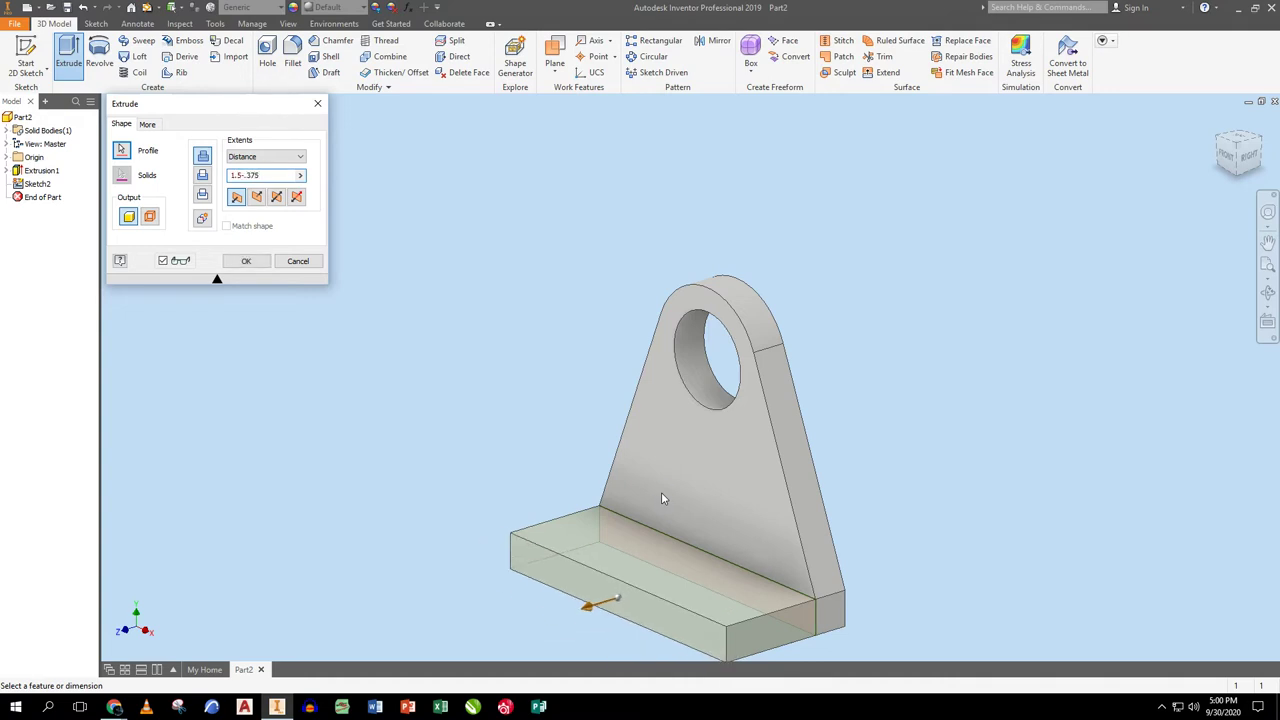
{"action": "key", "text": "Return"}
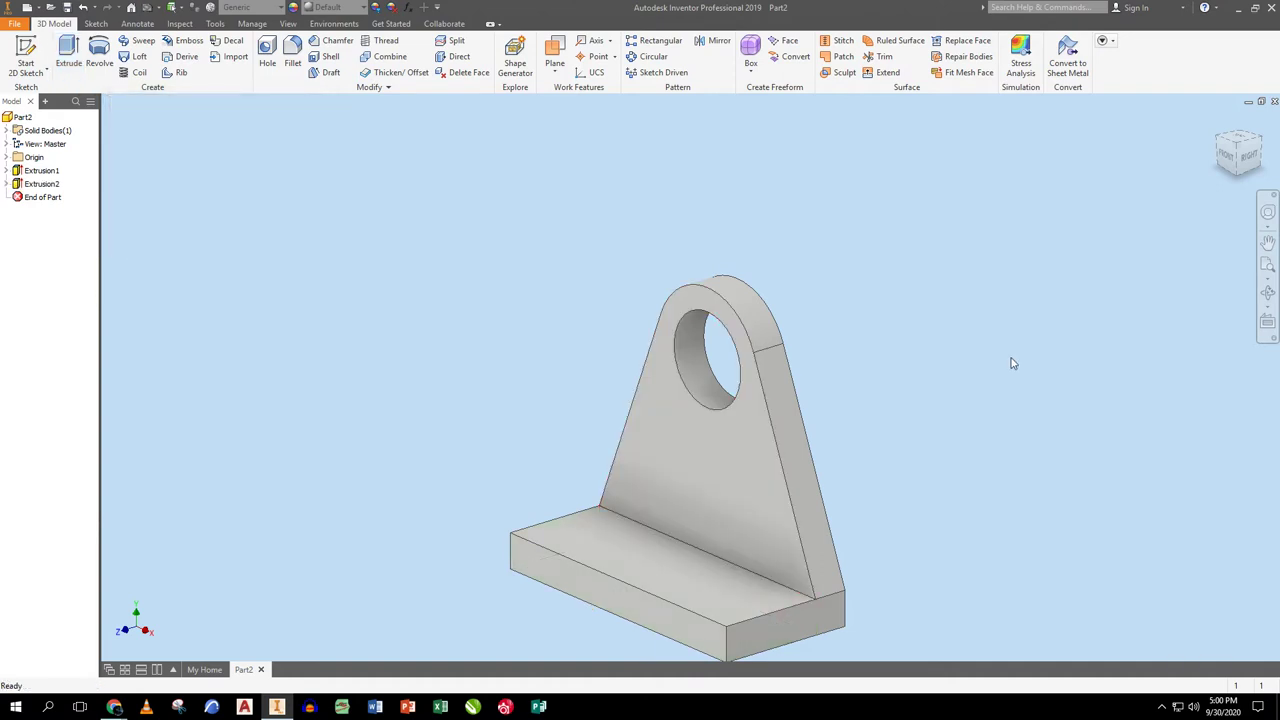
- Sketch two concentric circles on the plate's back face, one matching the hole and one matching the rounded top's outer edge
{"action": "left_click", "coordinate": [1262, 142]}
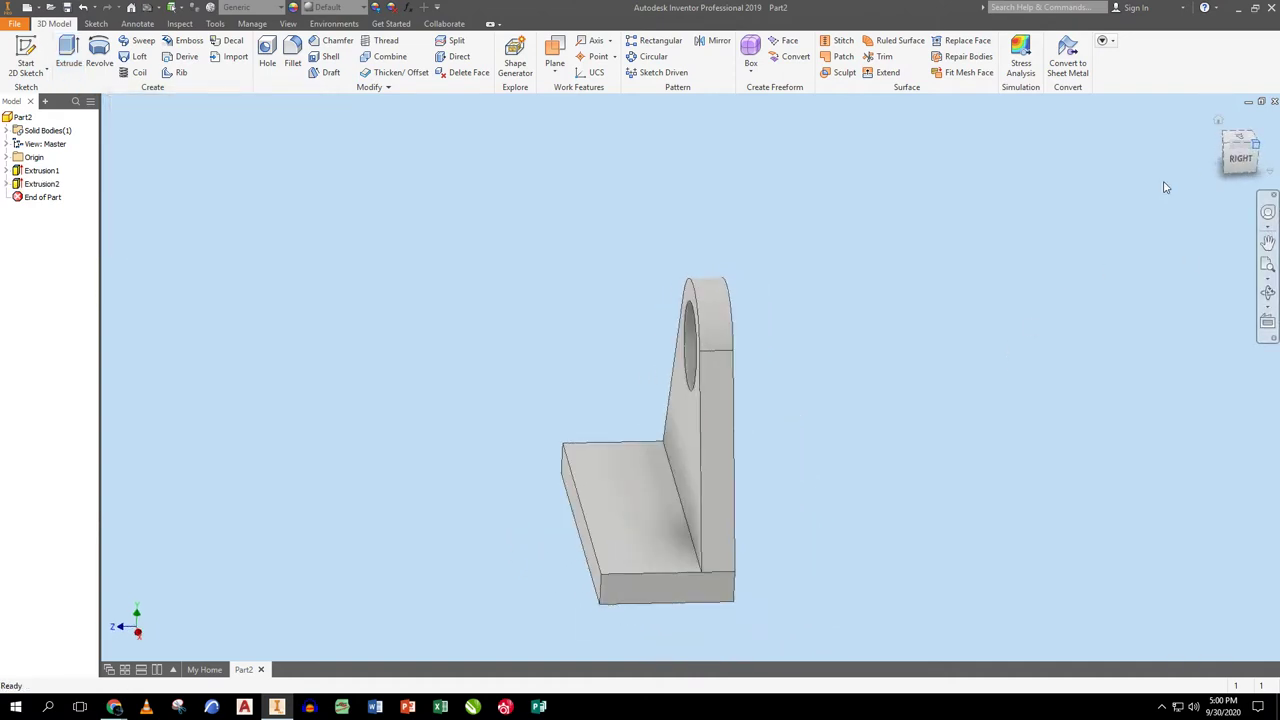
{"action": "left_click", "coordinate": [28, 50]}
{"action": "left_click", "coordinate": [720, 430]}
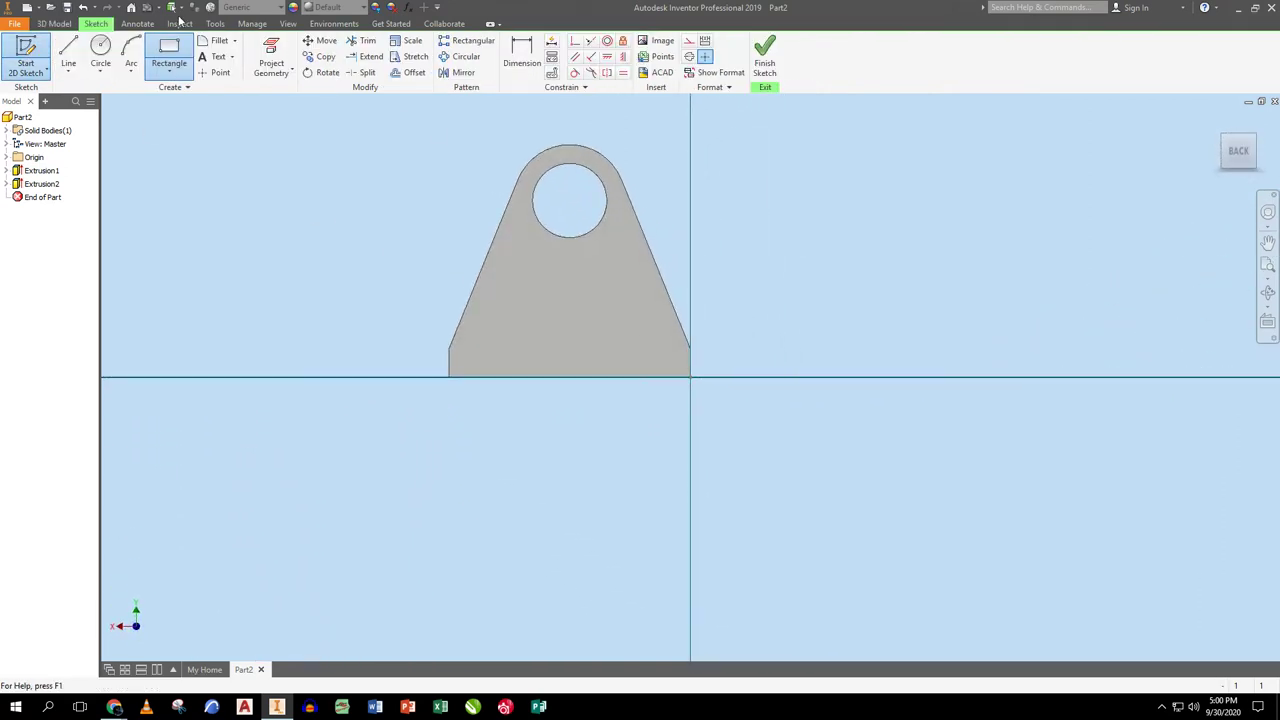
{"action": "left_click", "coordinate": [101, 47]}
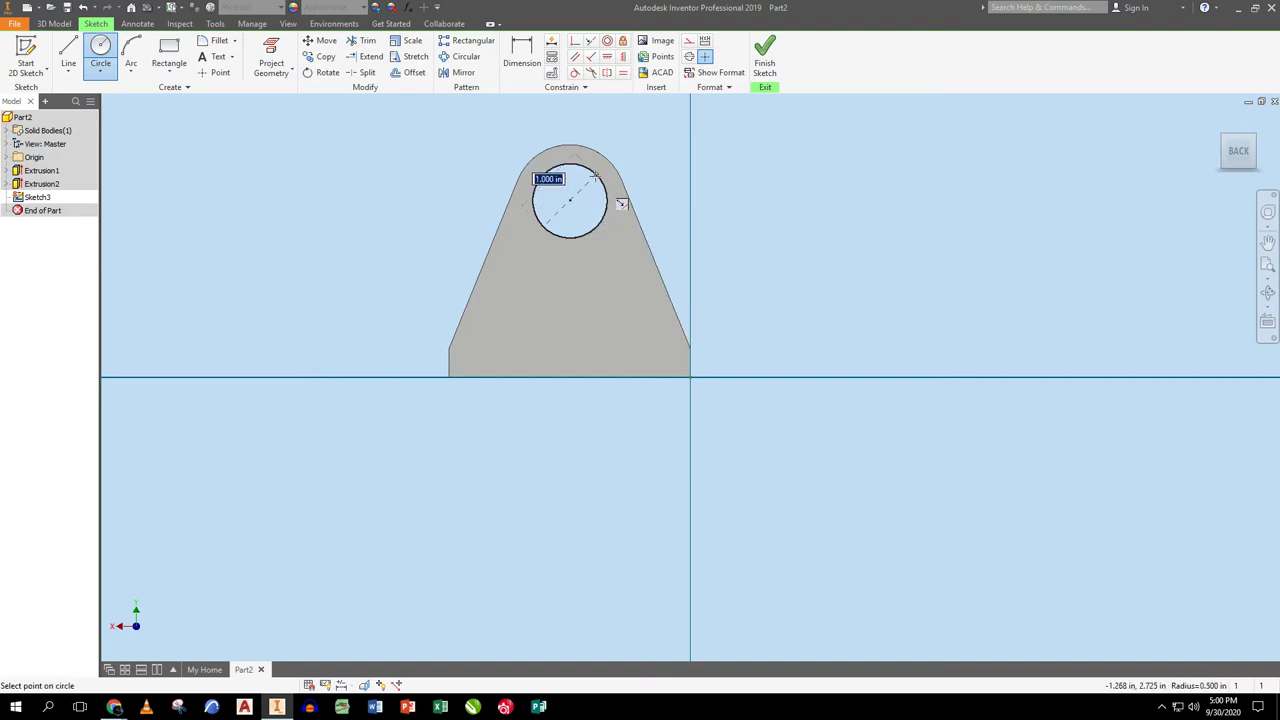
{"action": "left_click", "coordinate": [569, 199]}
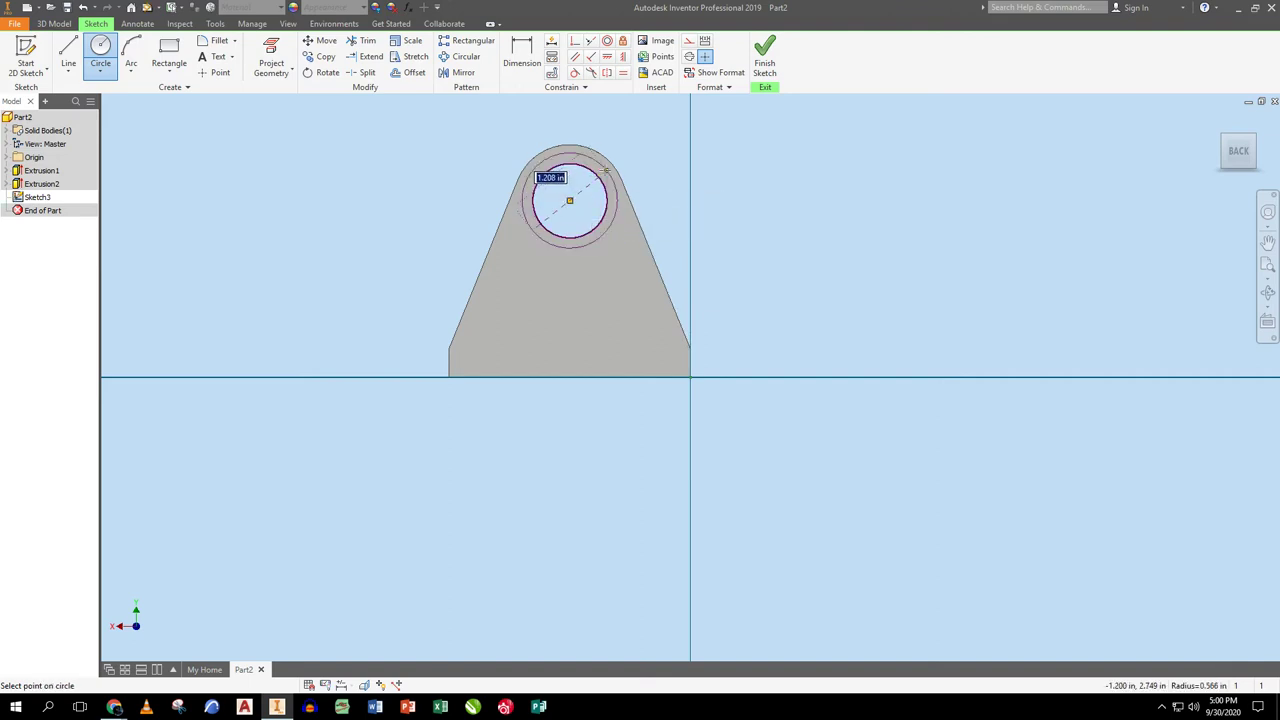
{"action": "left_click", "coordinate": [615, 165]}
{"action": "left_click", "coordinate": [764, 55]}
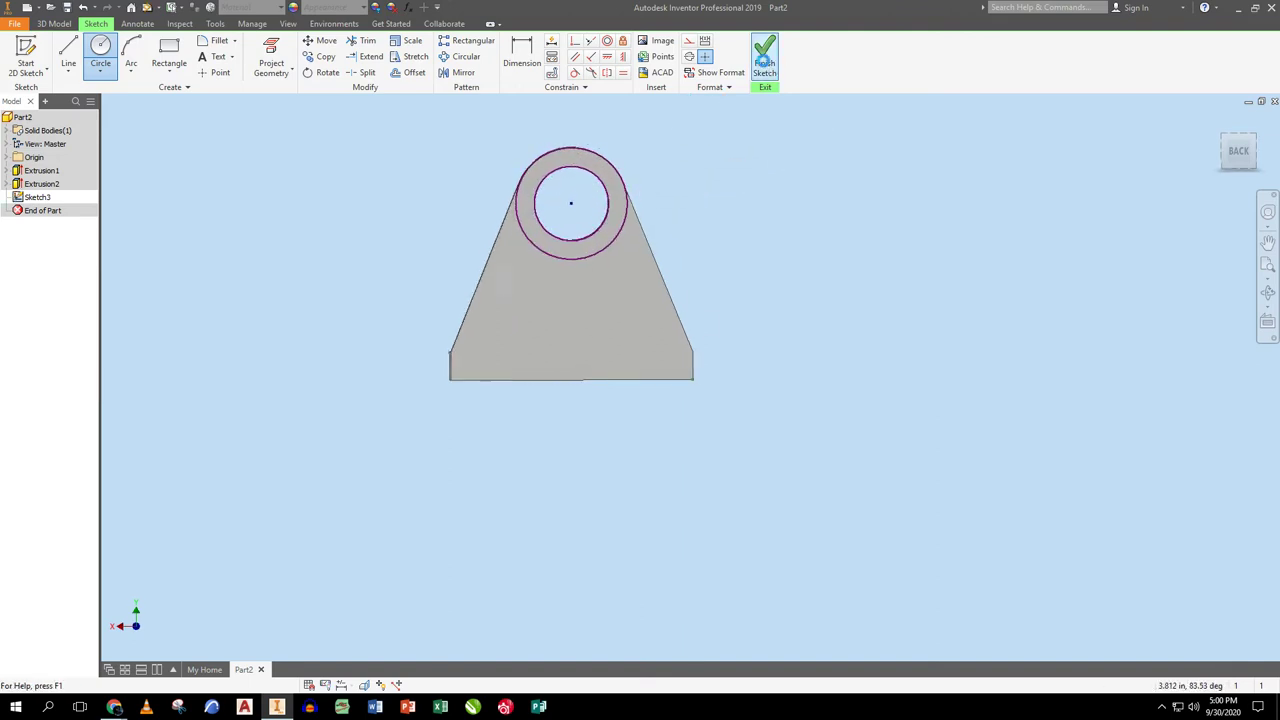
- Extrude the ring around the hole outward 0.125 in from the back face as a raised boss
{"action": "left_click", "coordinate": [68, 55]}
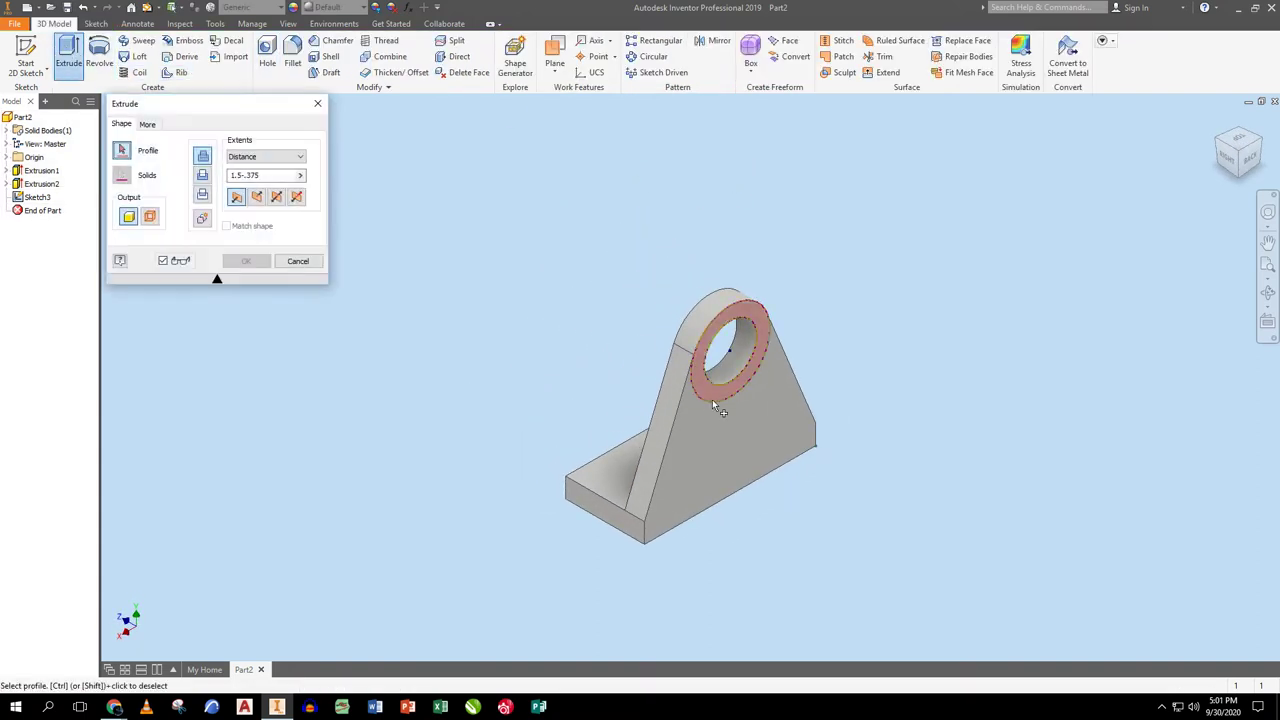
{"action": "key", "text": "Return"}
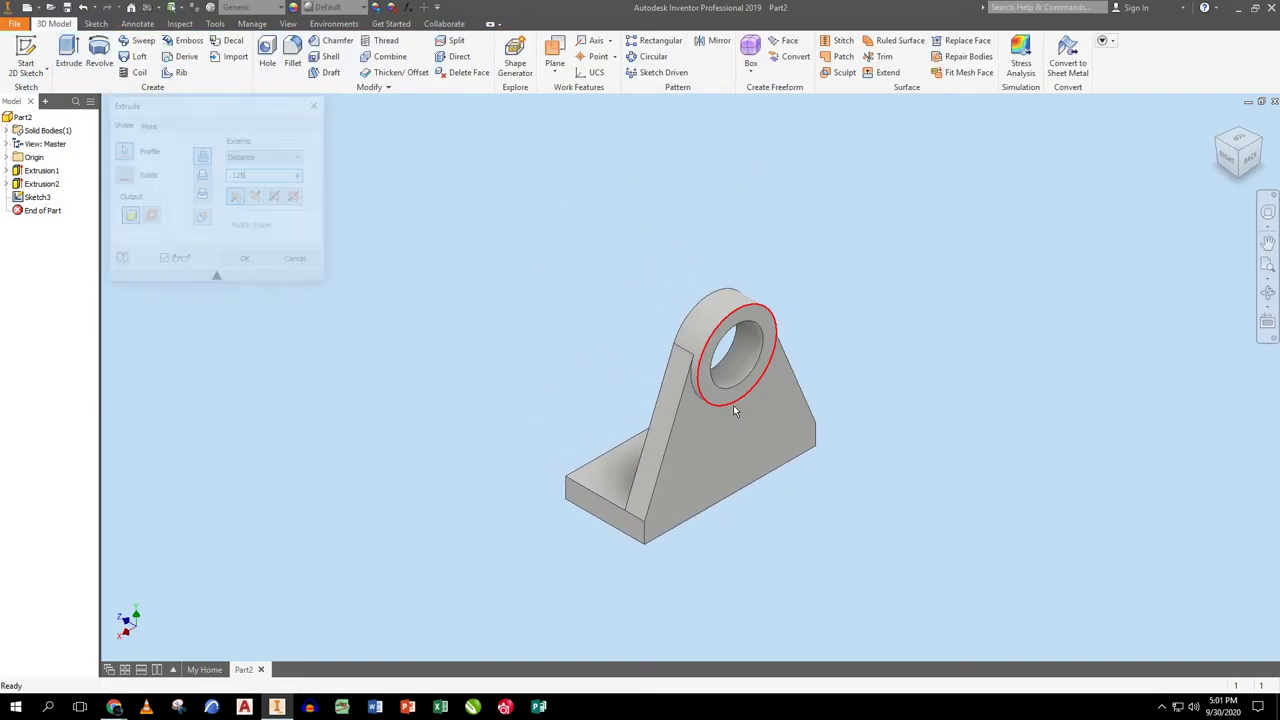
- Fillet the two outer vertical corners of the base foot with a 0.5 in radius
{"action": "left_click", "coordinate": [292, 52]}
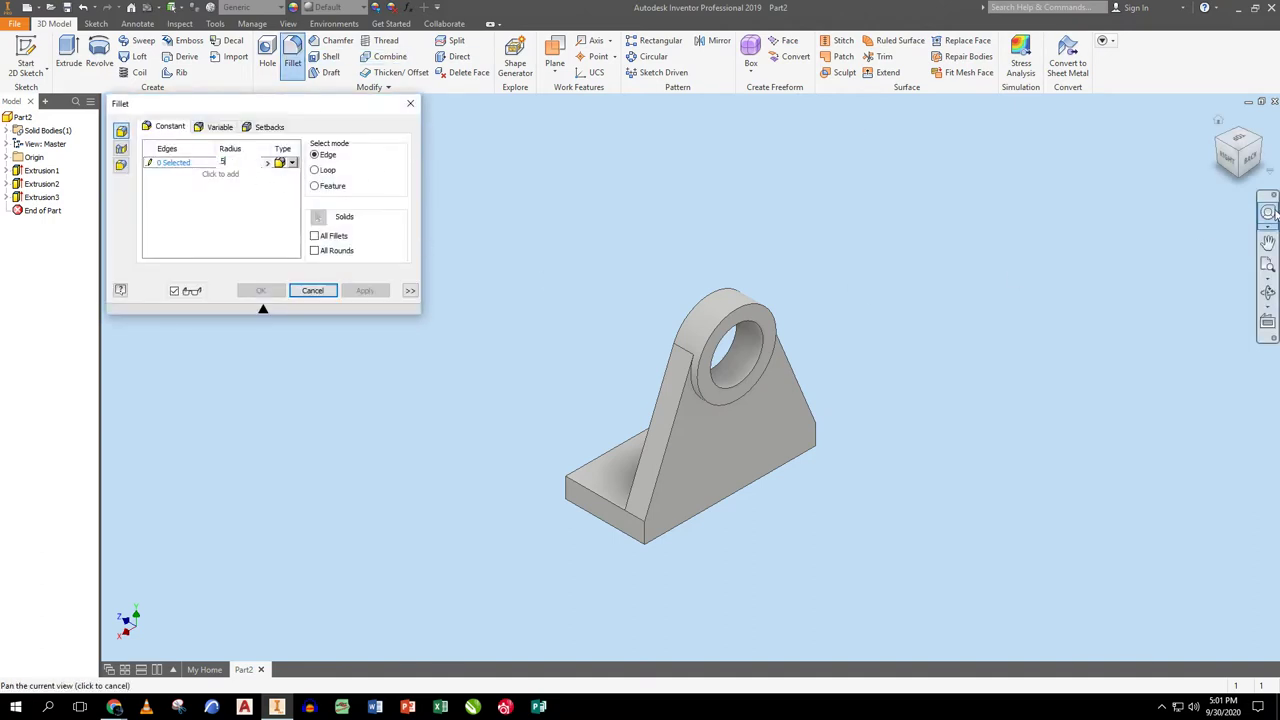
{"action": "middle_click_drag", "start_coordinate": [660, 420], "coordinate": [555, 445], "text": "shift"}
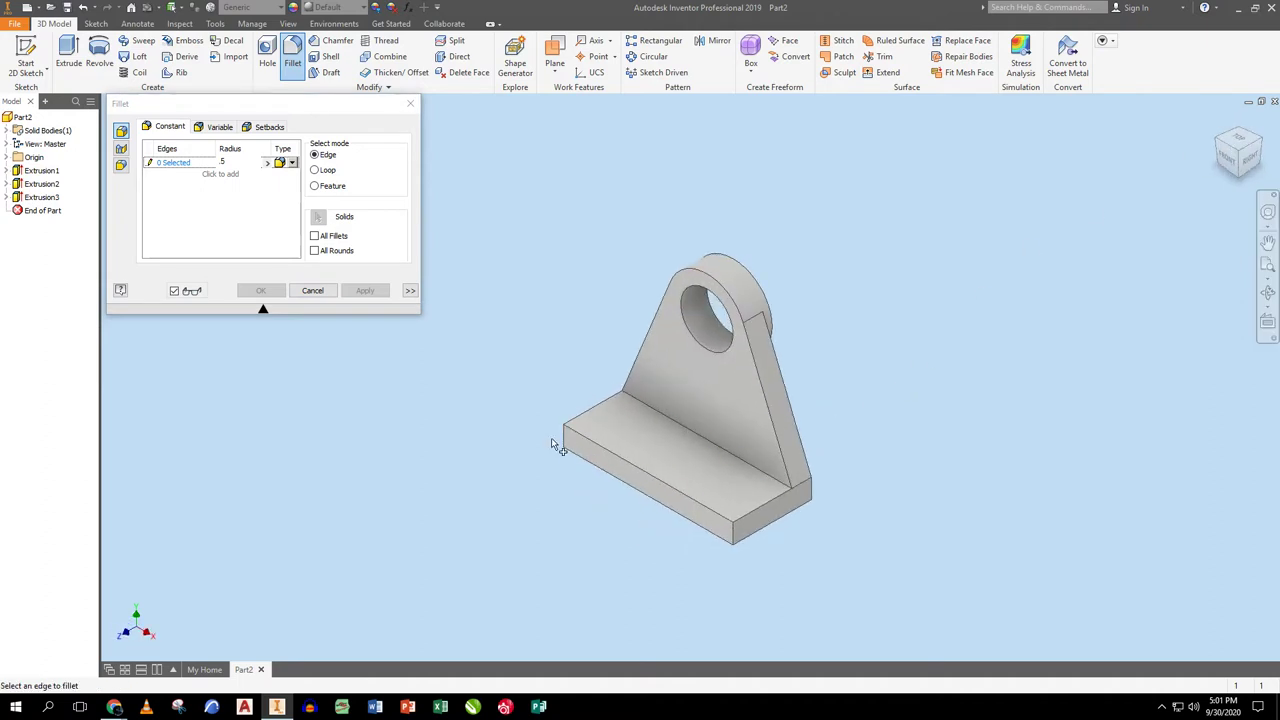
{"action": "left_click", "coordinate": [564, 444]}
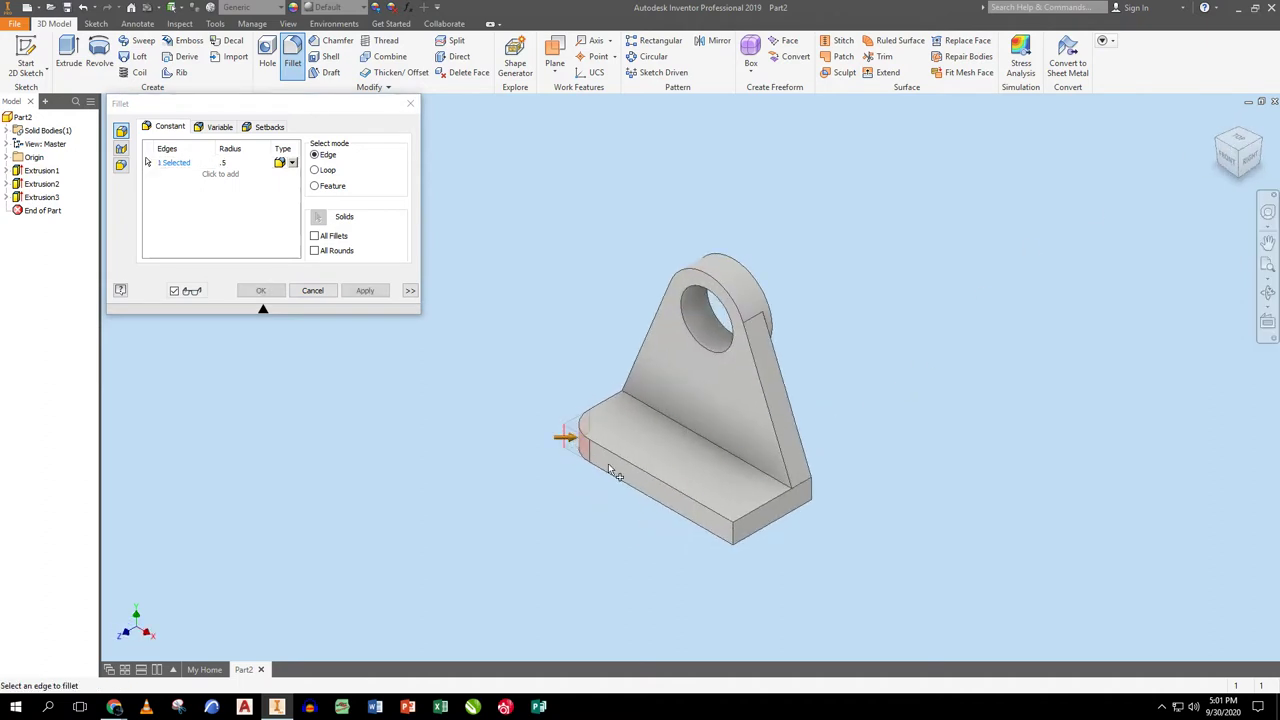
{"action": "left_click", "coordinate": [734, 541]}
{"action": "left_click", "coordinate": [365, 290]}
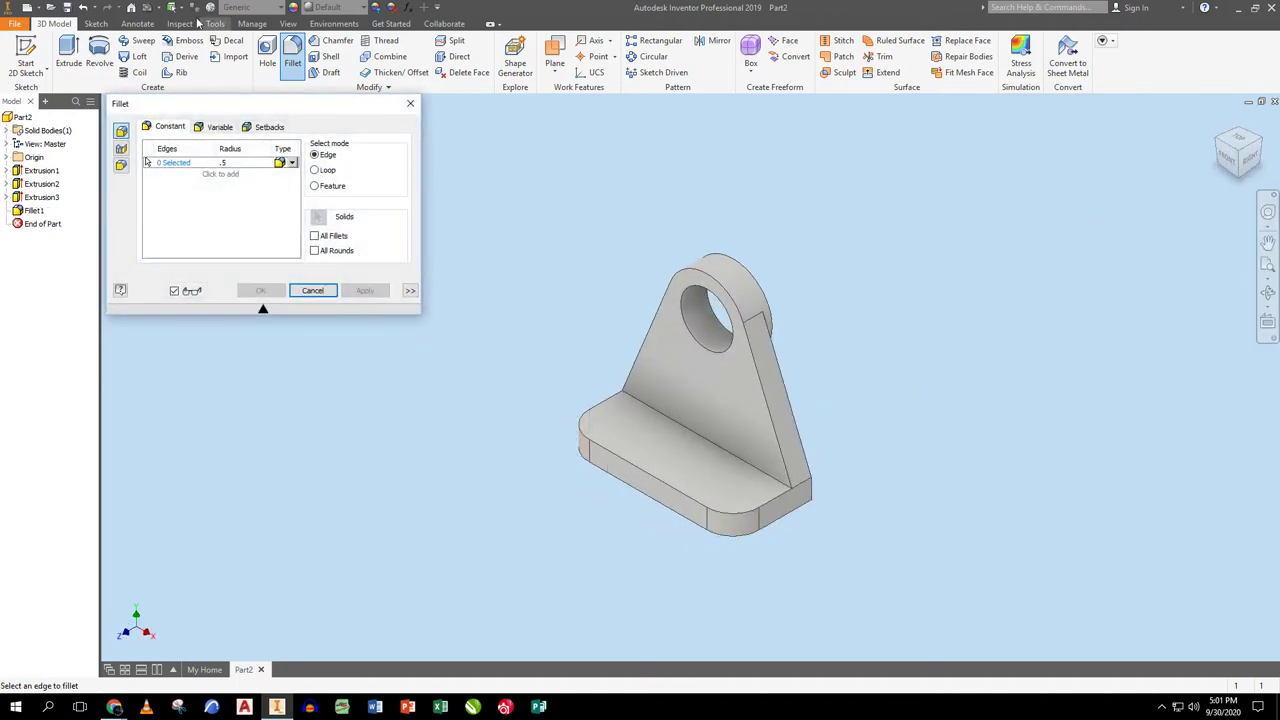
{"action": "left_click", "coordinate": [410, 103]}
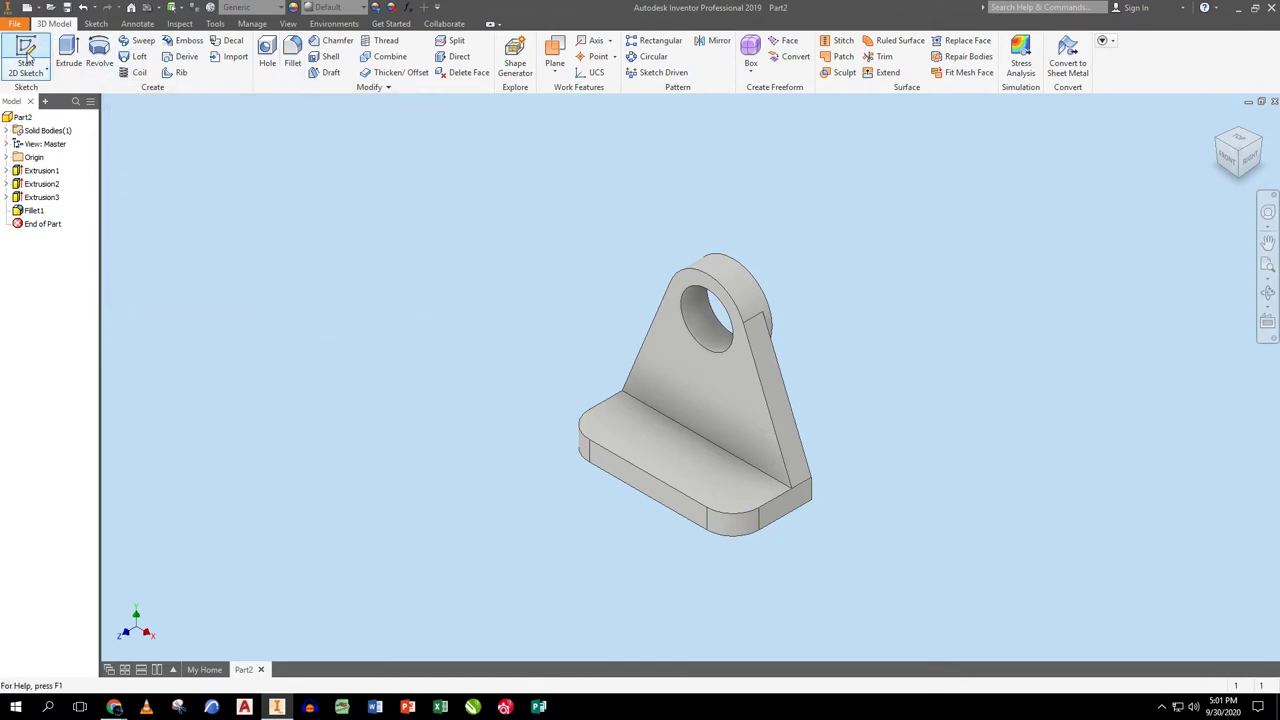
- Sketch two points on the foot's upper face at the centres of its rounded corners
{"action": "left_click", "coordinate": [25, 55]}
{"action": "left_click", "coordinate": [640, 438]}
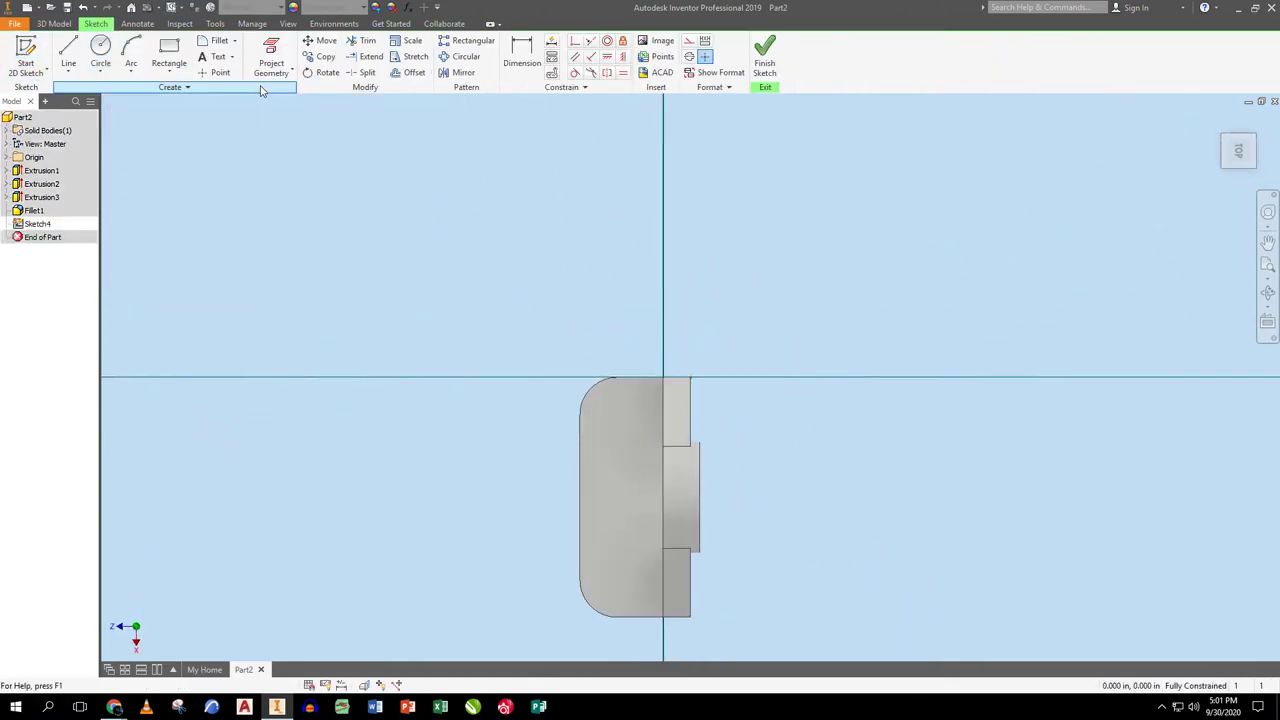
{"action": "left_click", "coordinate": [214, 72]}
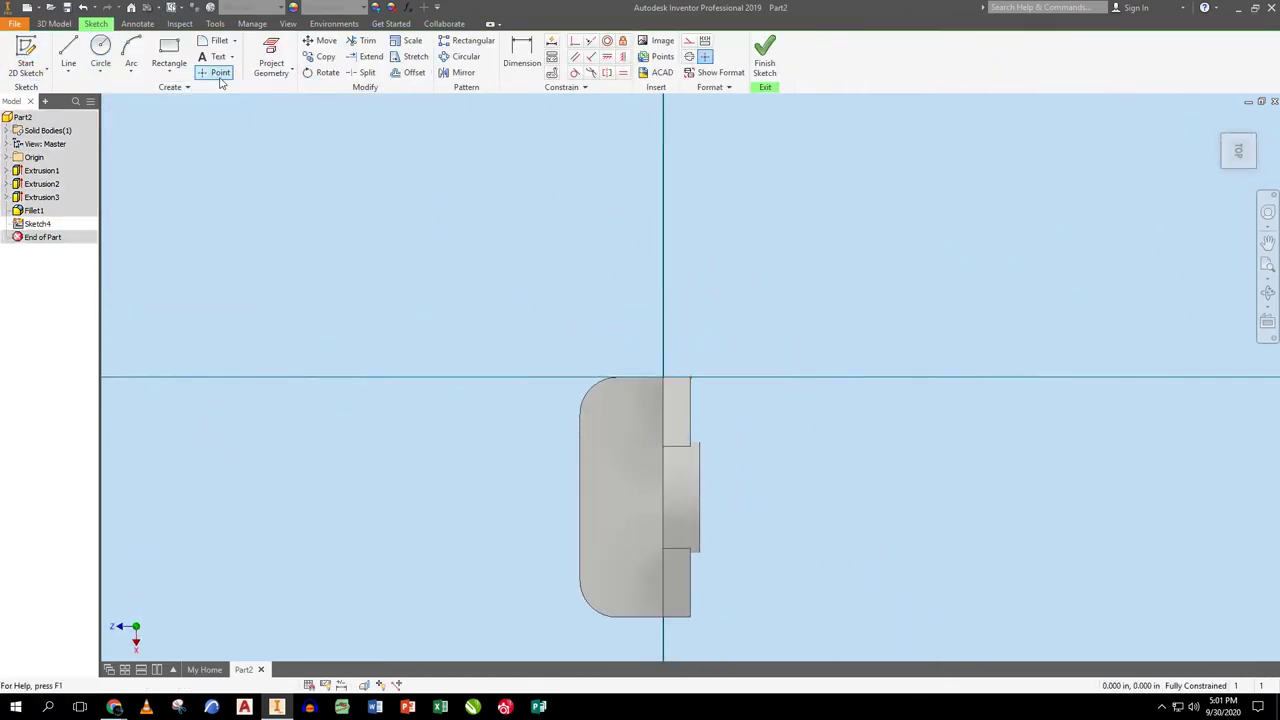
{"action": "left_click", "coordinate": [616, 414]}
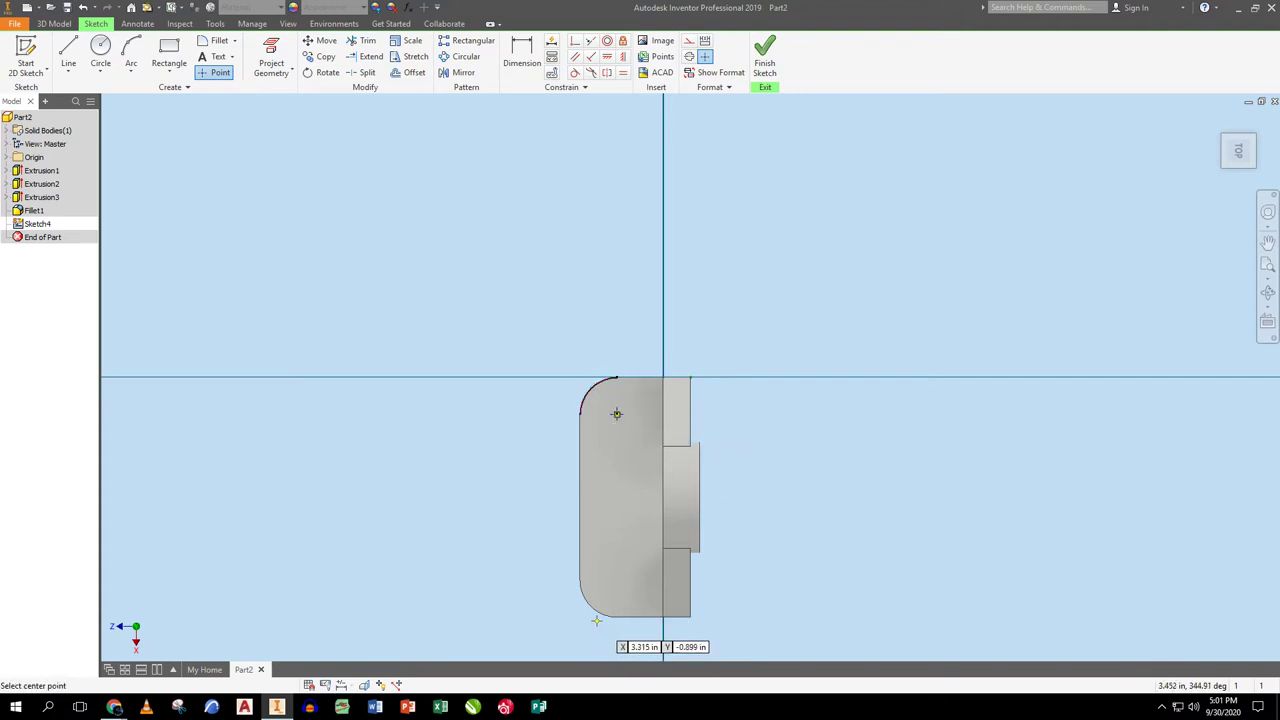
{"action": "left_click", "coordinate": [616, 580]}
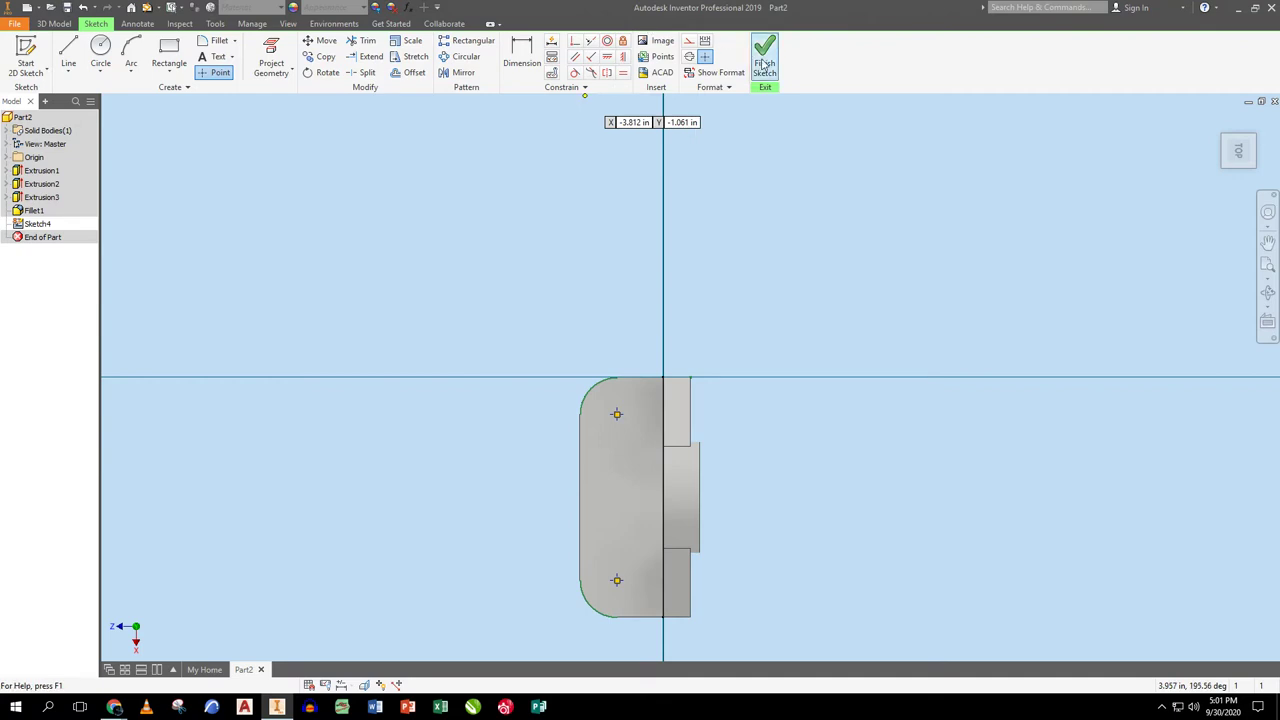
{"action": "left_click", "coordinate": [764, 64]}
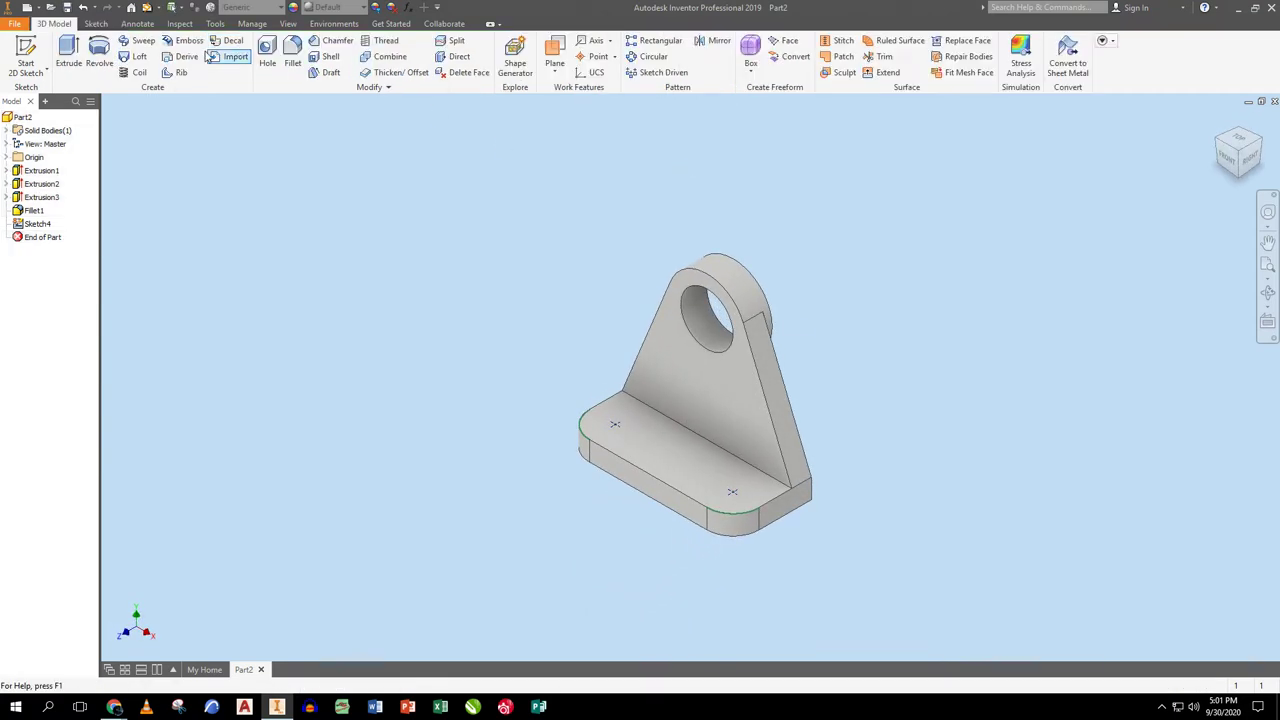
- Cut counterbored through holes at both points, 0.375 in in diameter with a counterbore 0.625 in wide and 0.125 in deep
{"action": "left_click", "coordinate": [267, 55]}
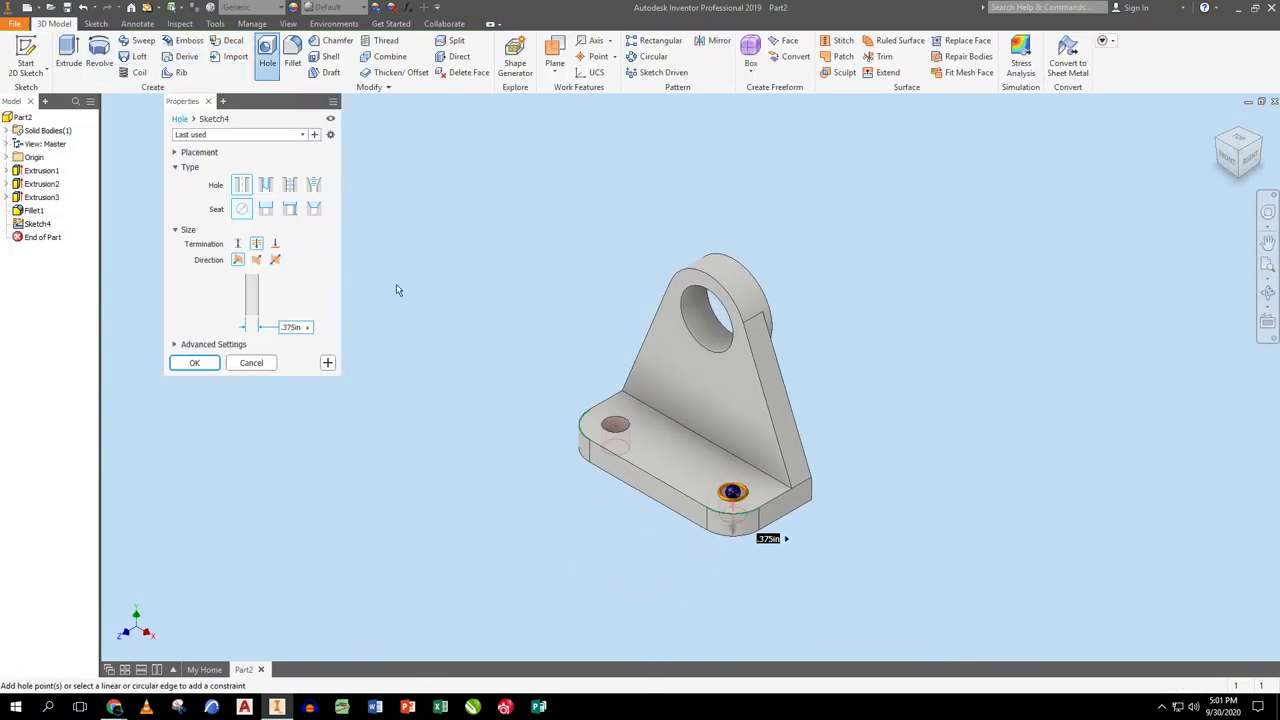
{"action": "left_click", "coordinate": [265, 209]}
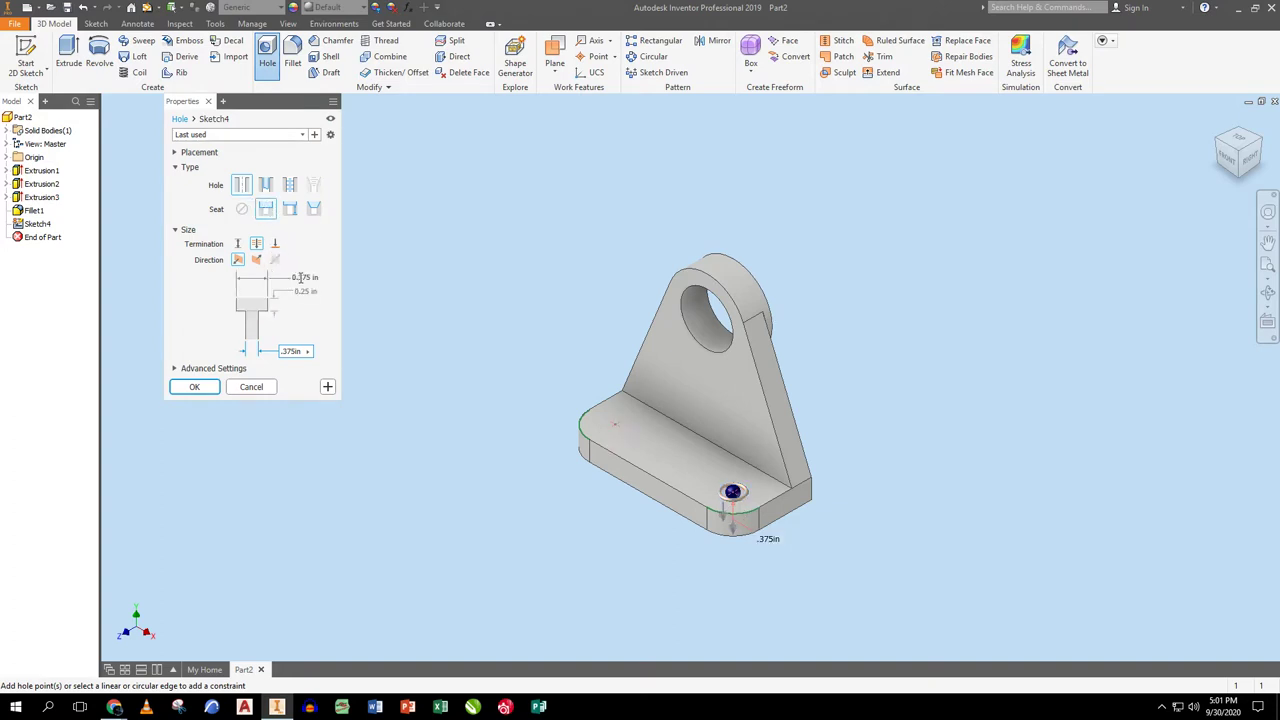
{"action": "left_click", "coordinate": [299, 278]}
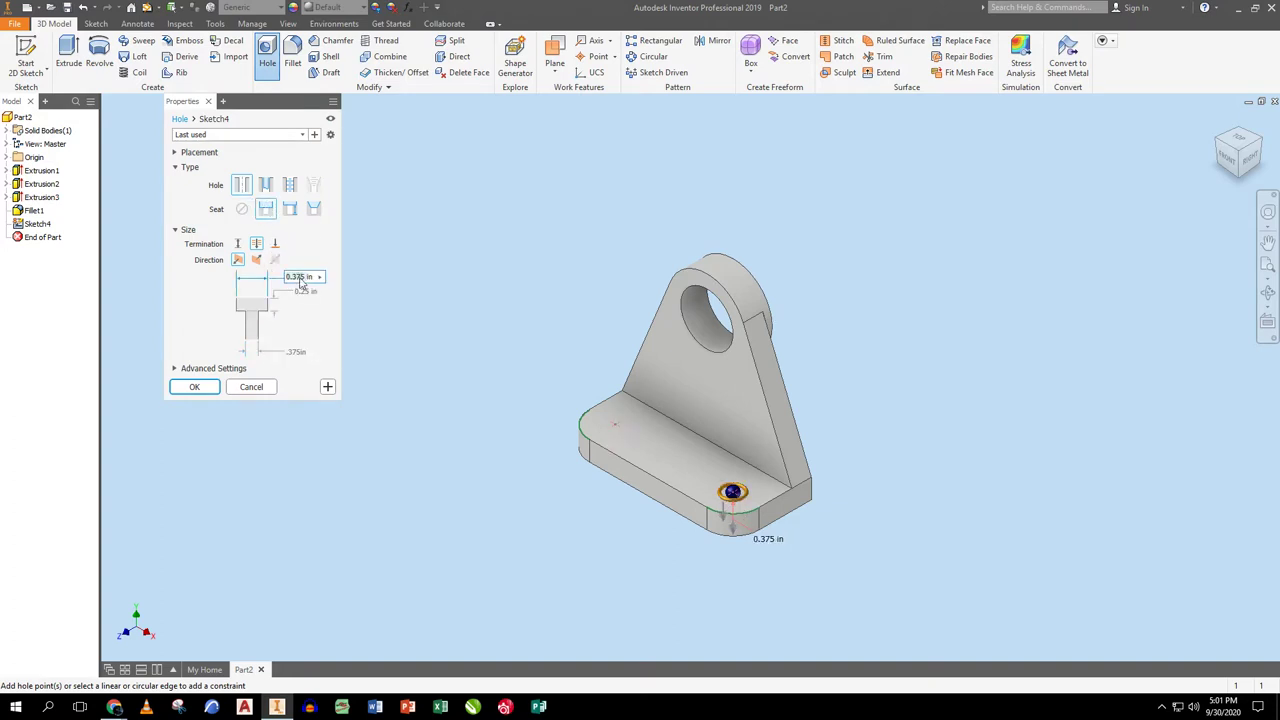
{"action": "key", "text": "Tab"}
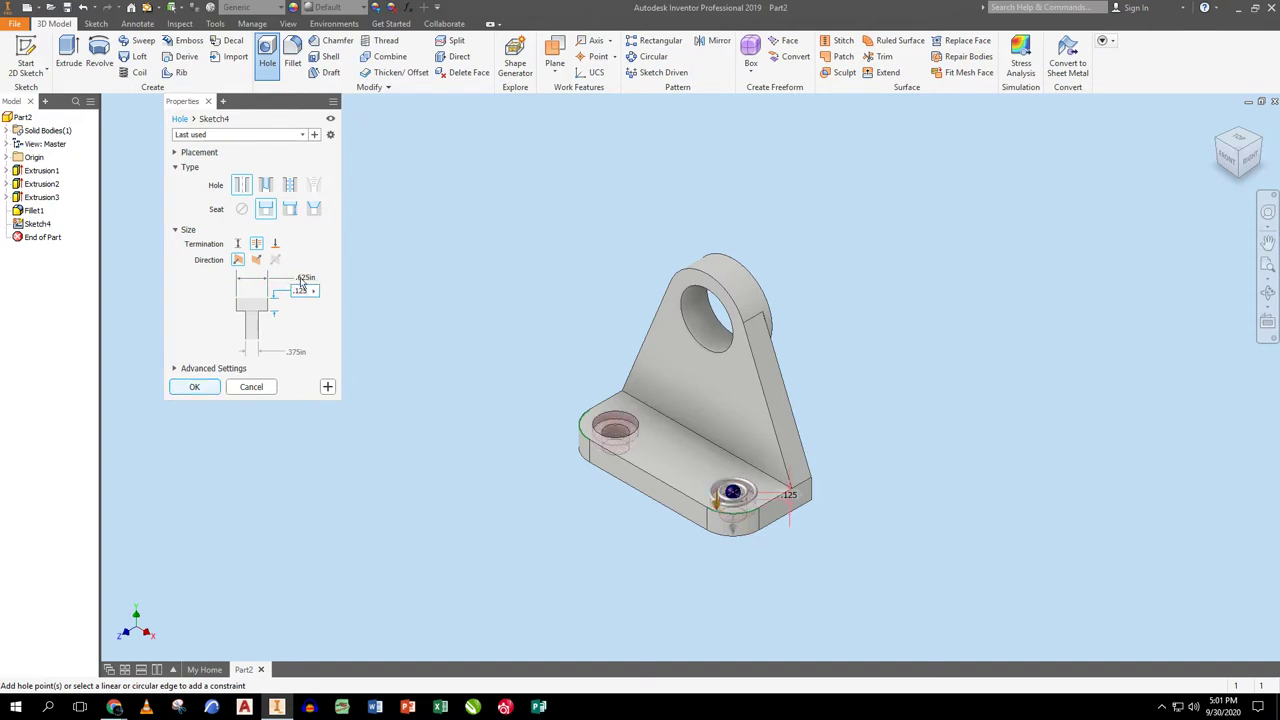
{"action": "left_click", "coordinate": [194, 386]}
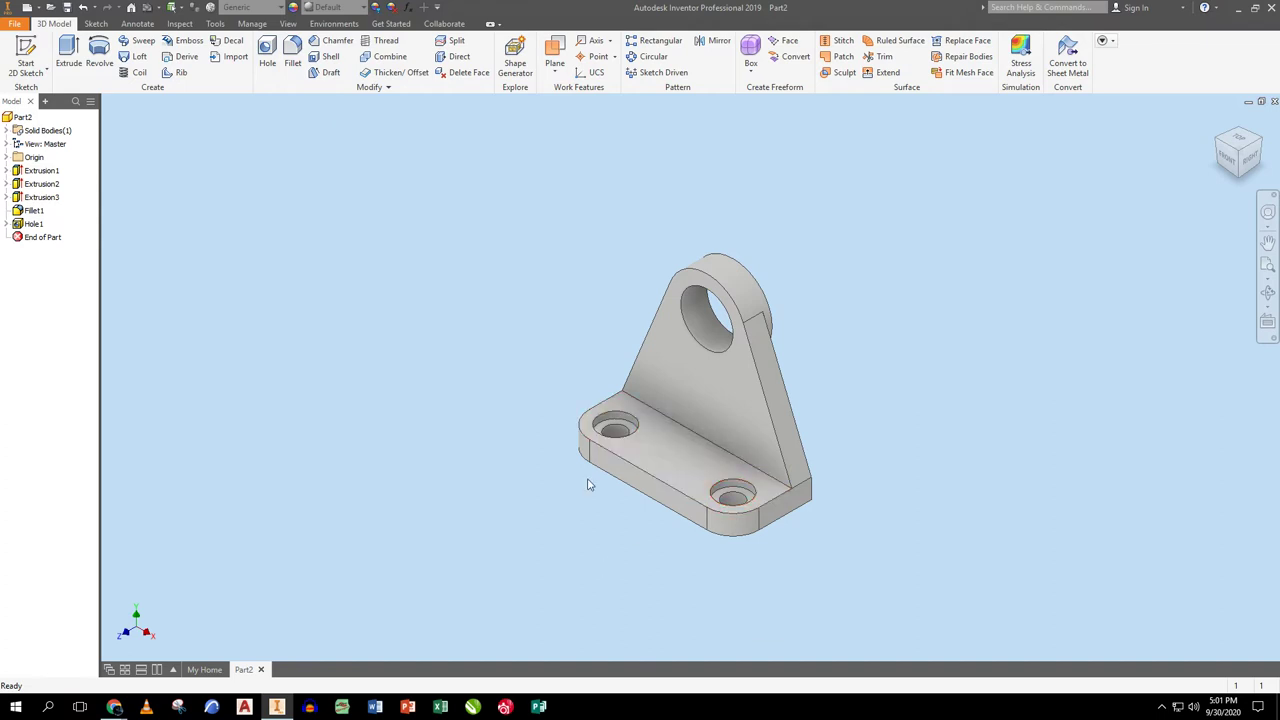
- Fillet the foot's upper rim, its inner joint with the plate, and the plate's front outline edges with a 0.125 in radius
{"action": "left_click", "coordinate": [292, 58]}
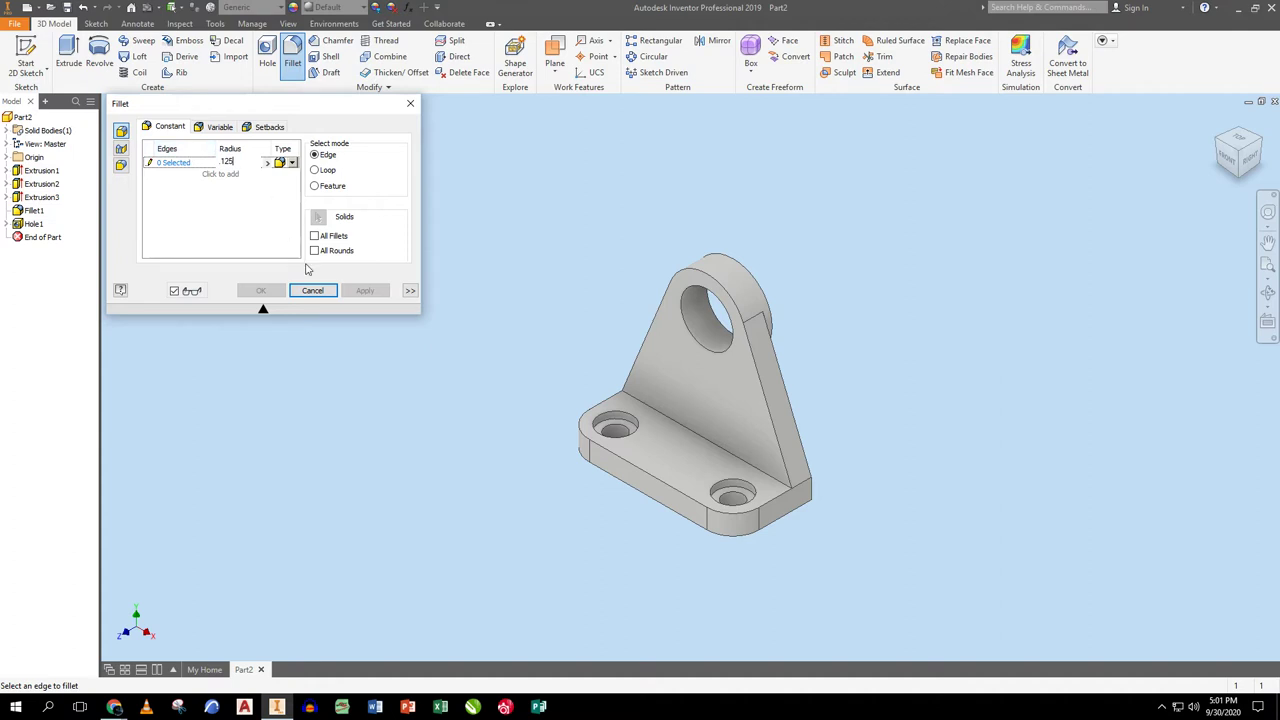
{"action": "left_click", "coordinate": [590, 410]}
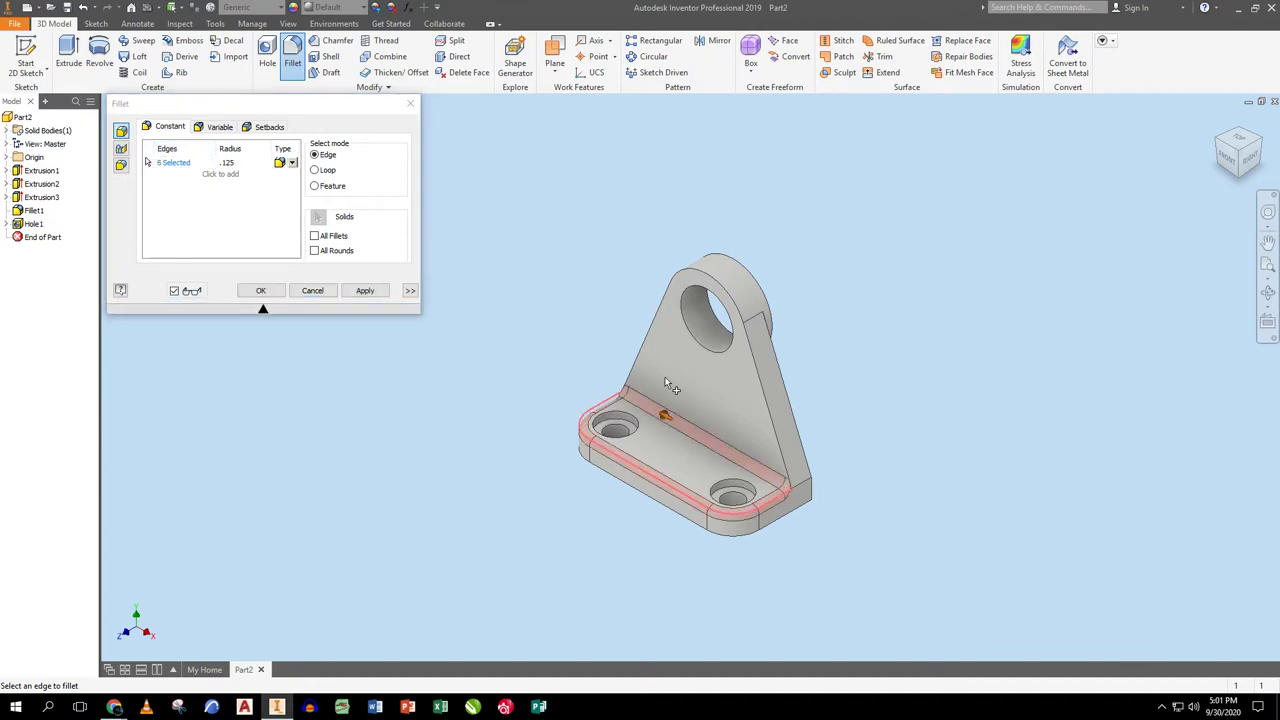
{"action": "left_click", "coordinate": [674, 422]}
{"action": "left_click", "coordinate": [809, 482]}
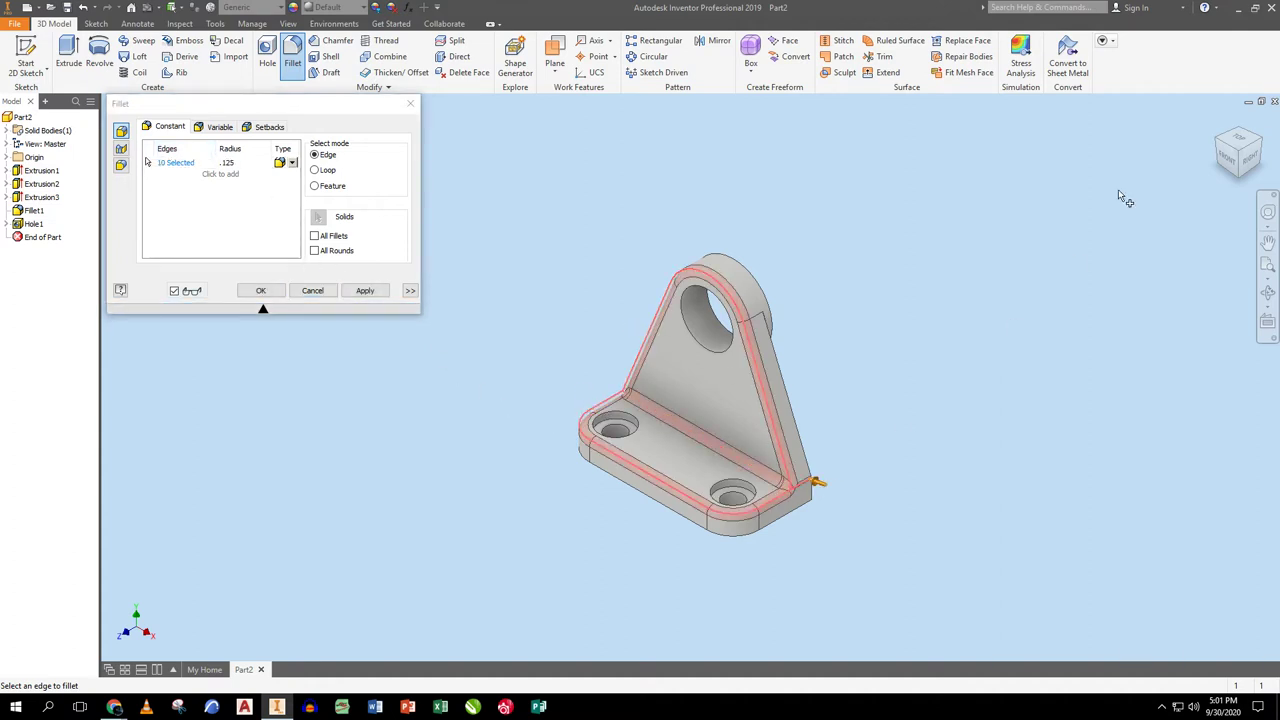
{"action": "left_click", "coordinate": [1224, 148]}
{"action": "key", "text": "F6"}
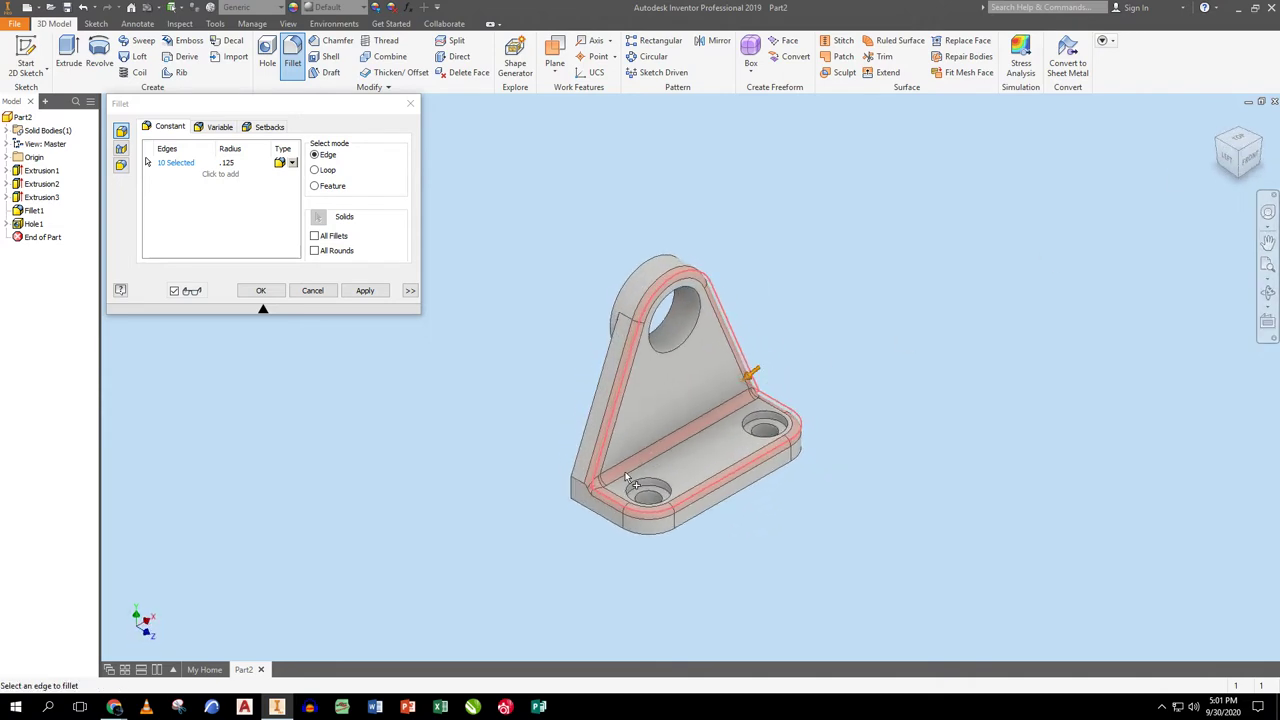
{"action": "left_click", "coordinate": [580, 488]}
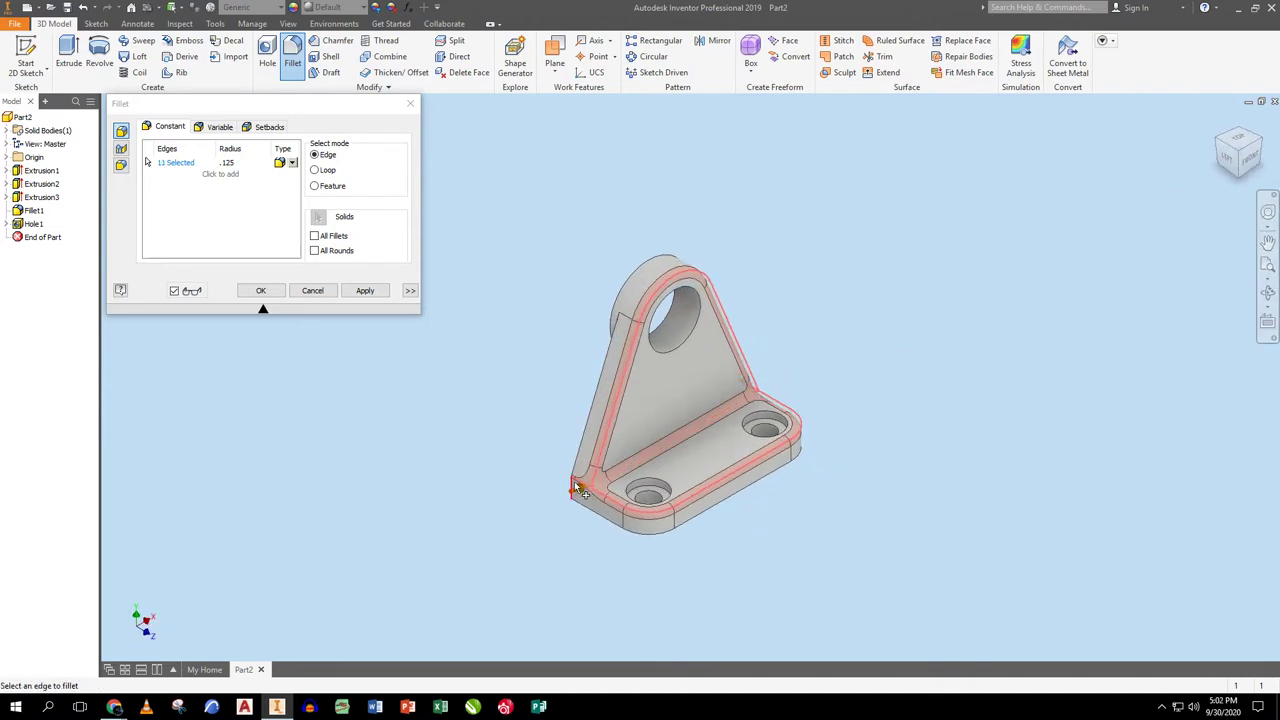
{"action": "left_click", "coordinate": [366, 290]}
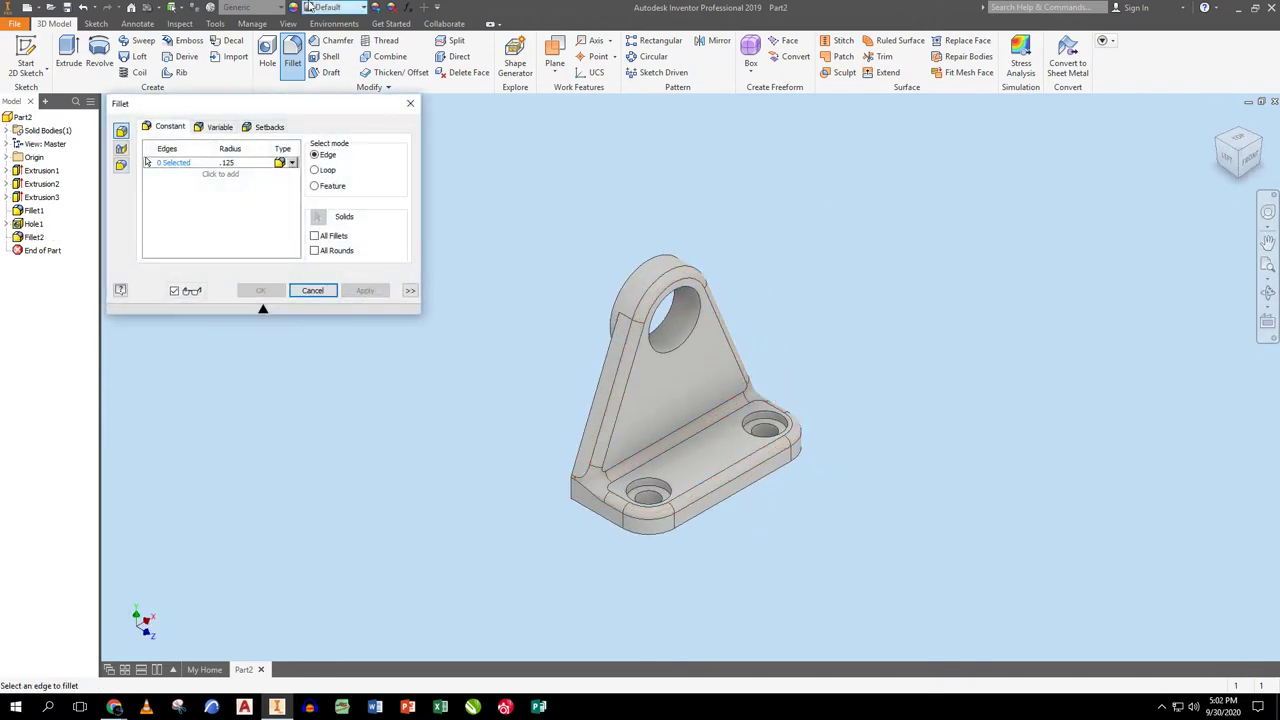
- Assign the material Steel, Mild to the bracket
{"action": "left_click", "coordinate": [262, 7]}
{"action": "scroll", "coordinate": [268, 280], "scroll_direction": "down", "scroll_amount": 3}
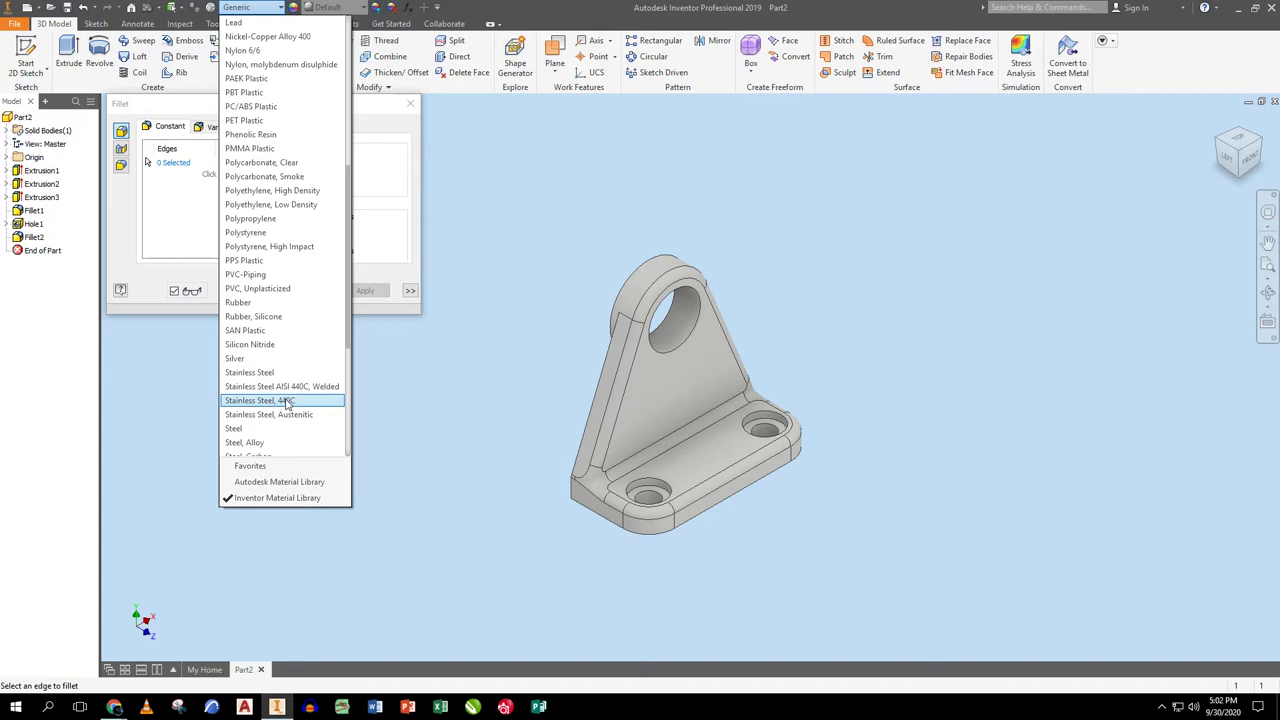
{"action": "scroll", "coordinate": [295, 395], "scroll_direction": "down", "scroll_amount": 3}
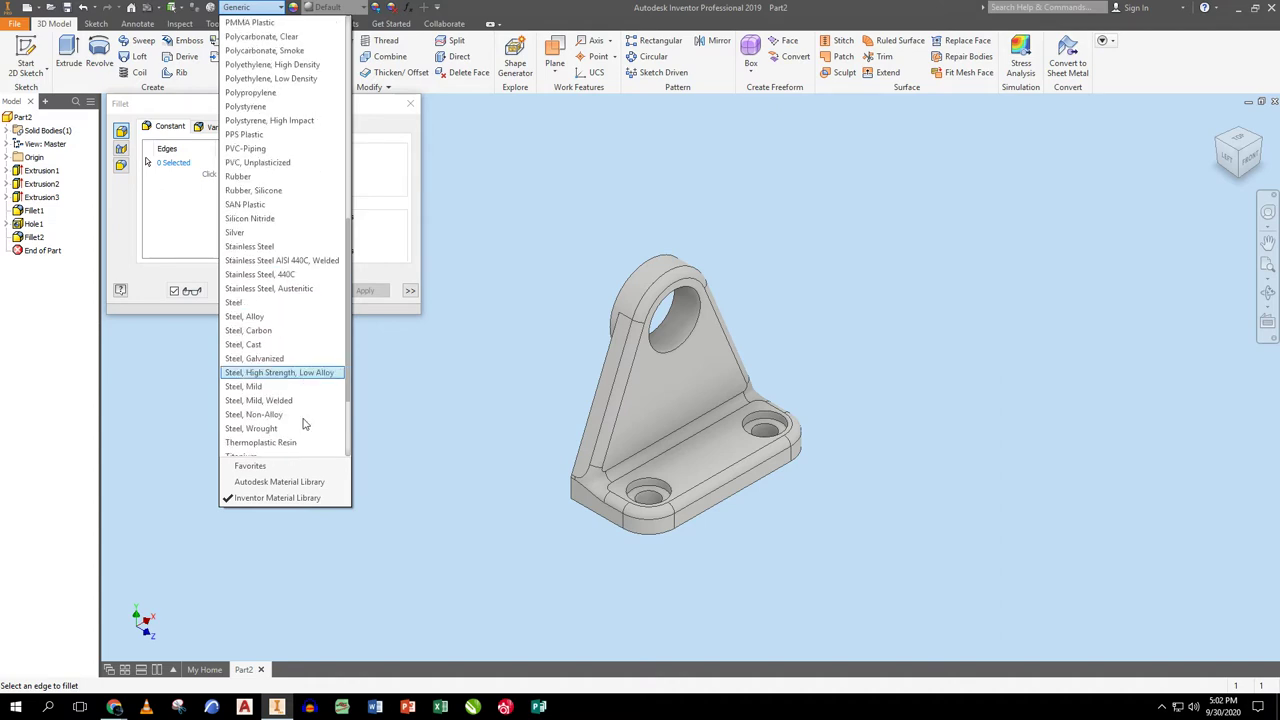
{"action": "left_click", "coordinate": [262, 388]}
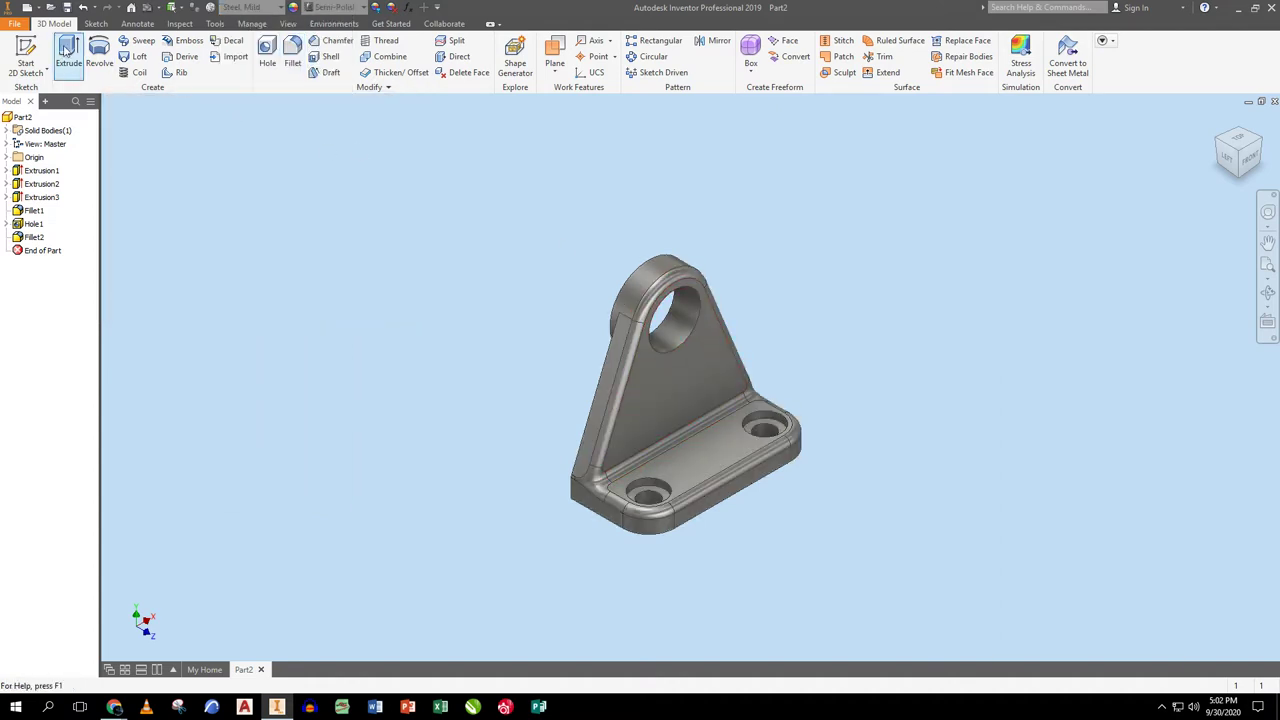
- Save the part as WHEEL SUPPORT in the Wheel Complete folder
{"action": "left_click", "coordinate": [67, 7]}
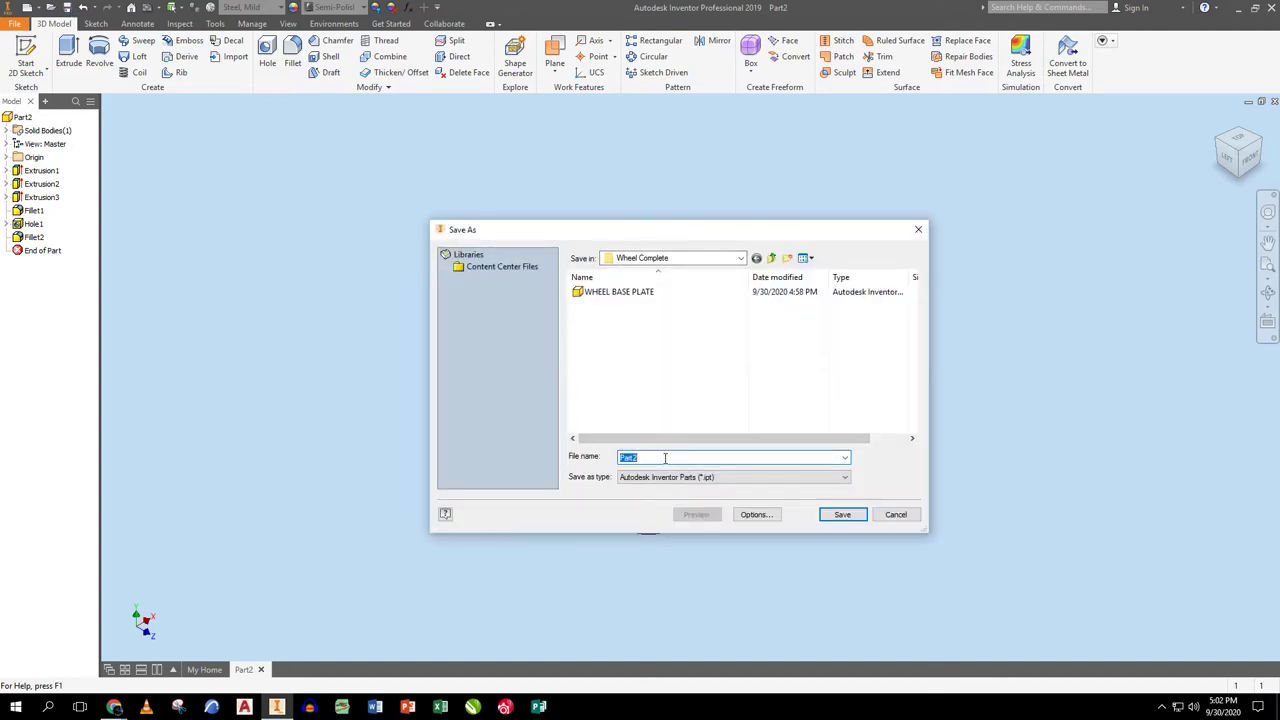
{"action": "type", "text": "WHEEL SUPPORT"}
{"action": "left_click", "coordinate": [840, 514]}
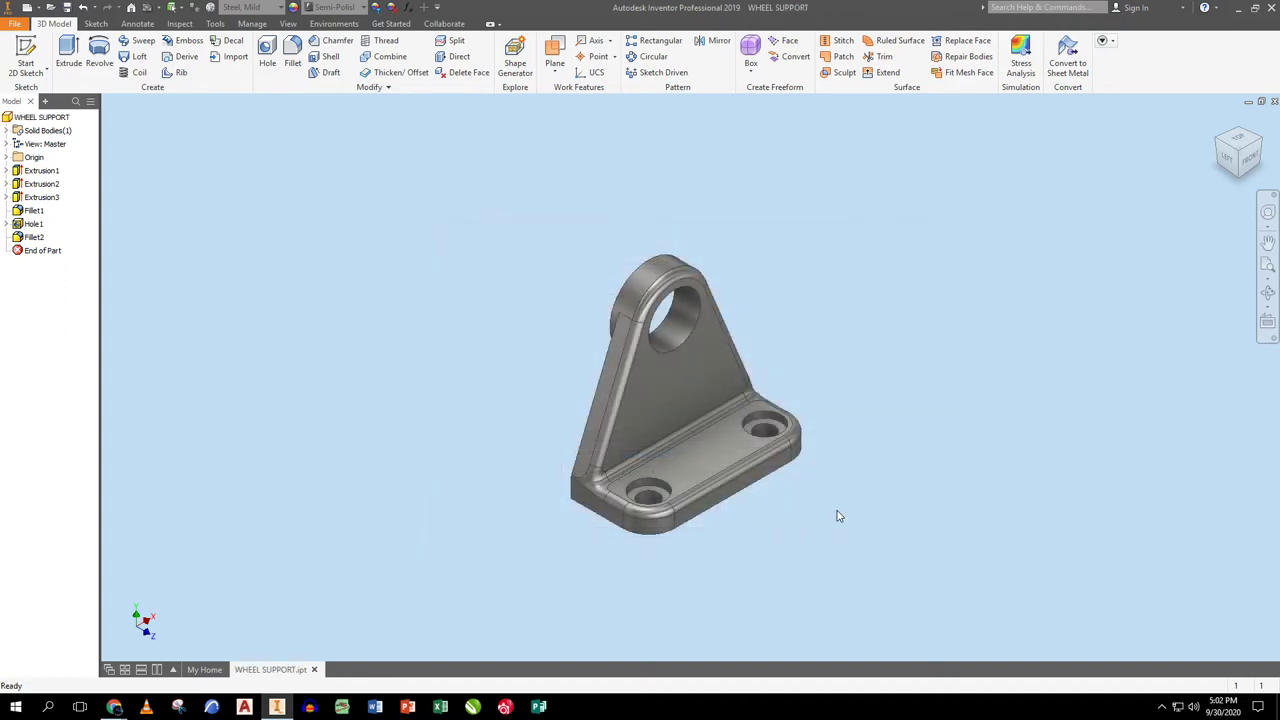
- Close the bracket part and create a new part file
{"action": "left_click", "coordinate": [313, 671]}
{"action": "left_click", "coordinate": [224, 210]}
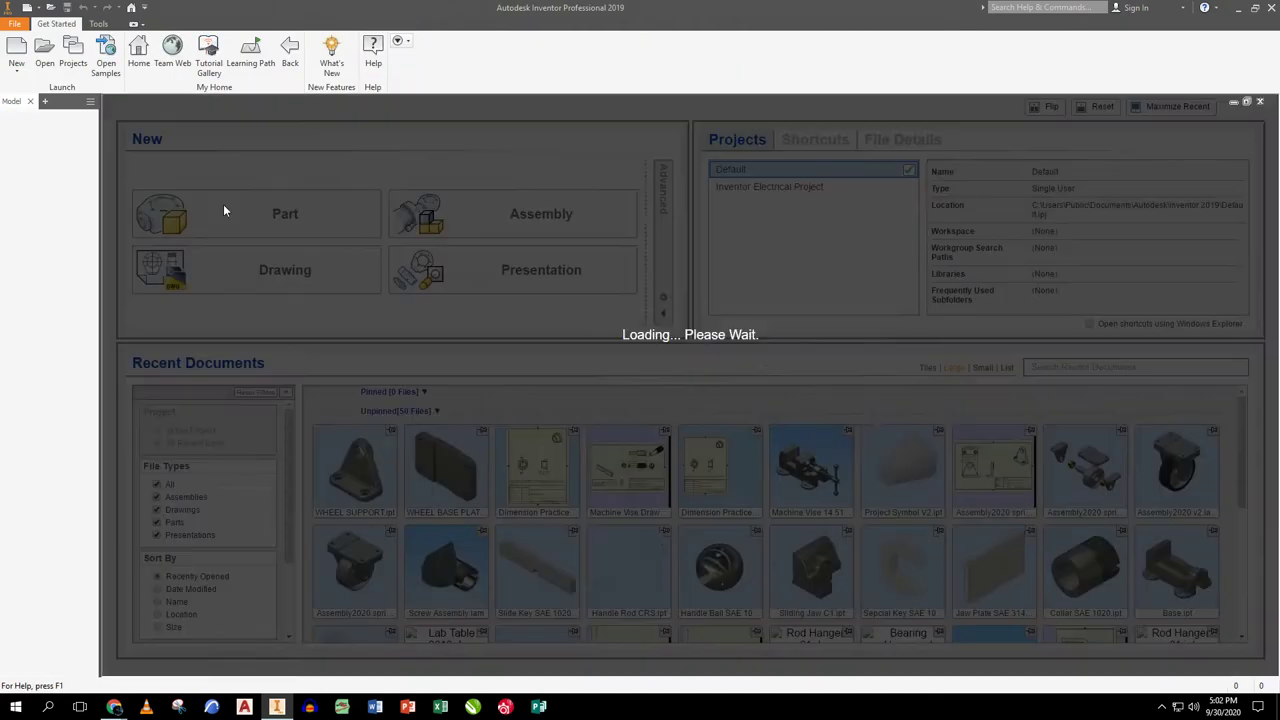
{"action": "left_click", "coordinate": [600, 394]}
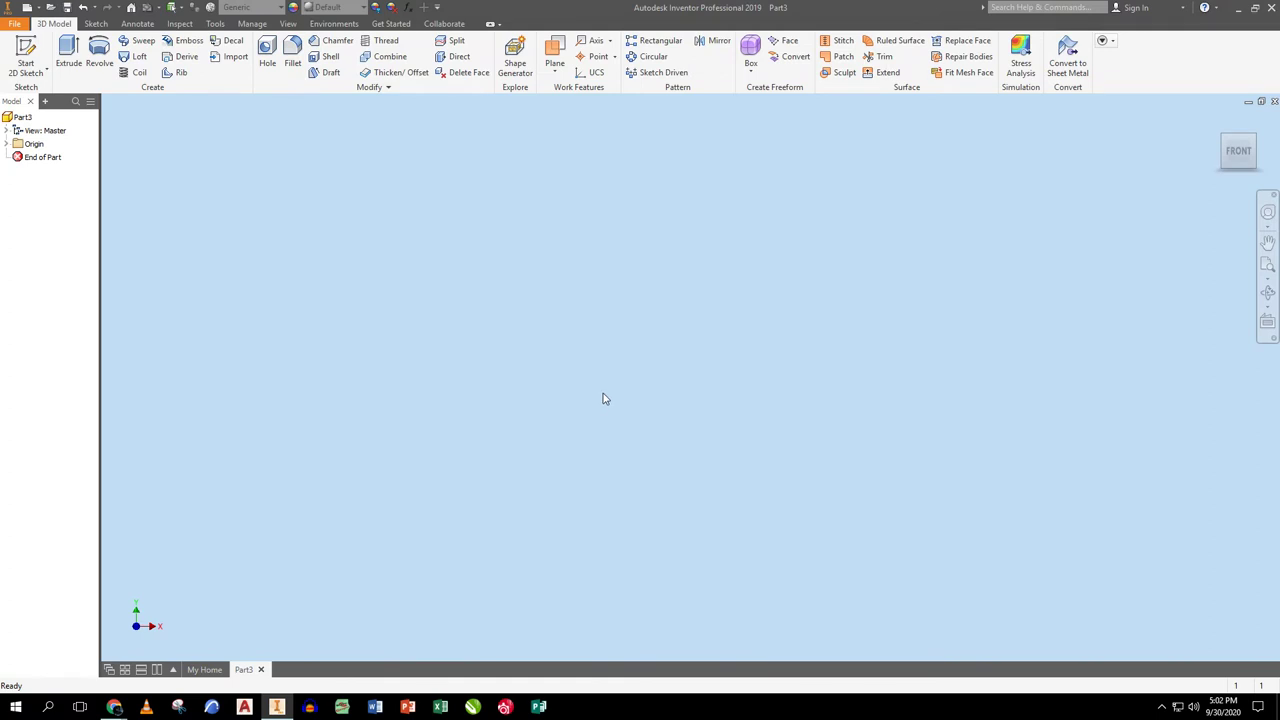
- Sketch a horizontal 0.75 in line from the origin on the front (XY) plane and make it a centerline
{"action": "left_click", "coordinate": [26, 55]}
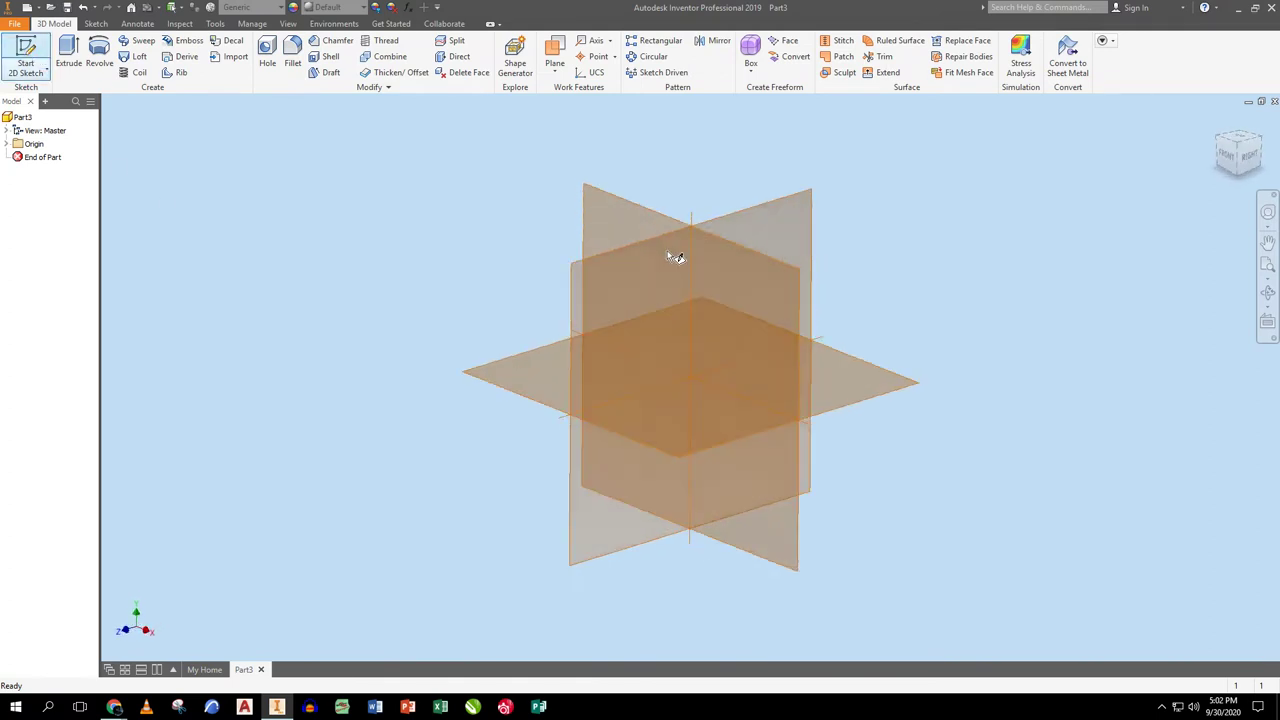
{"action": "left_click", "coordinate": [643, 229]}
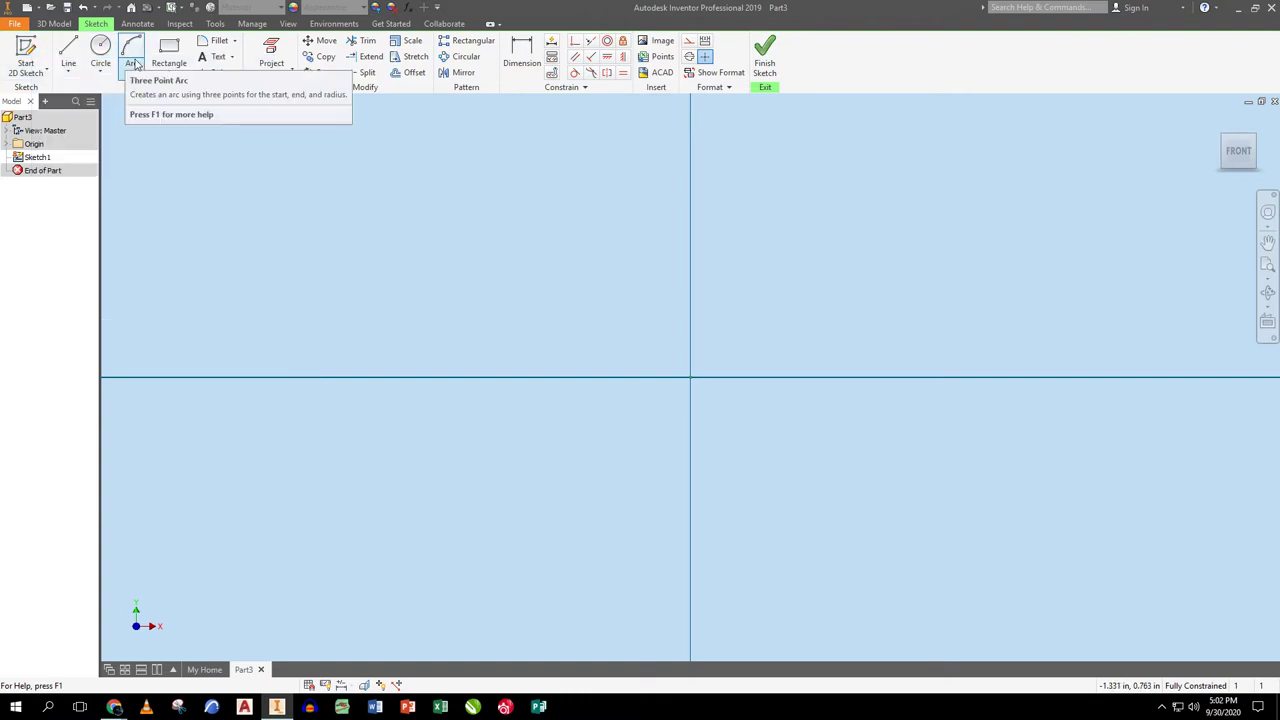
{"action": "left_click", "coordinate": [66, 50]}
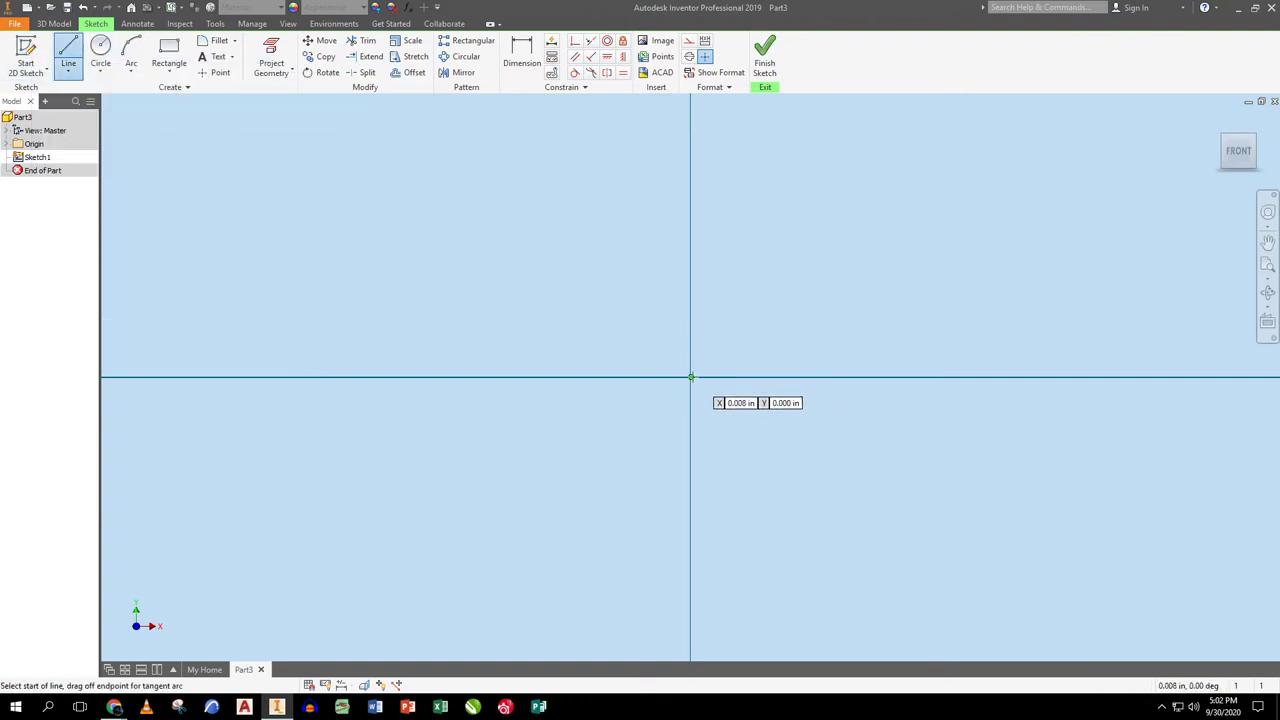
{"action": "left_click", "coordinate": [690, 377]}
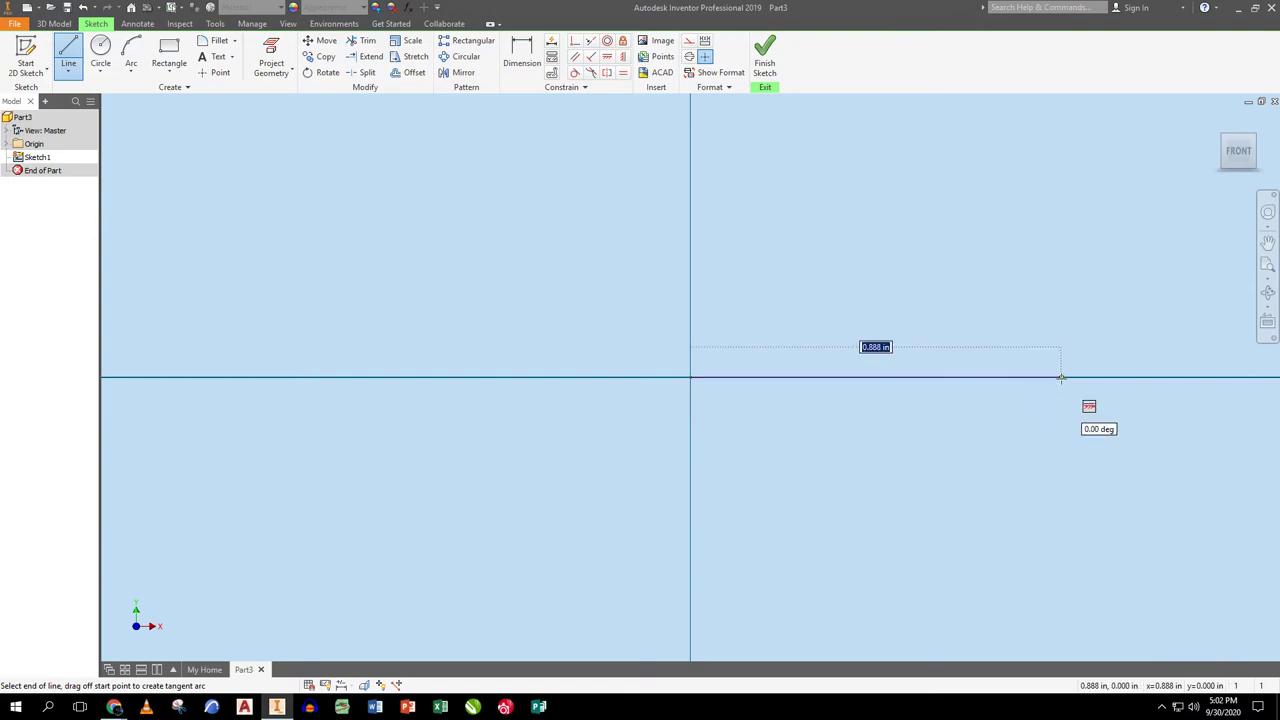
{"action": "type", "text": ".75"}
{"action": "key", "text": "Return"}
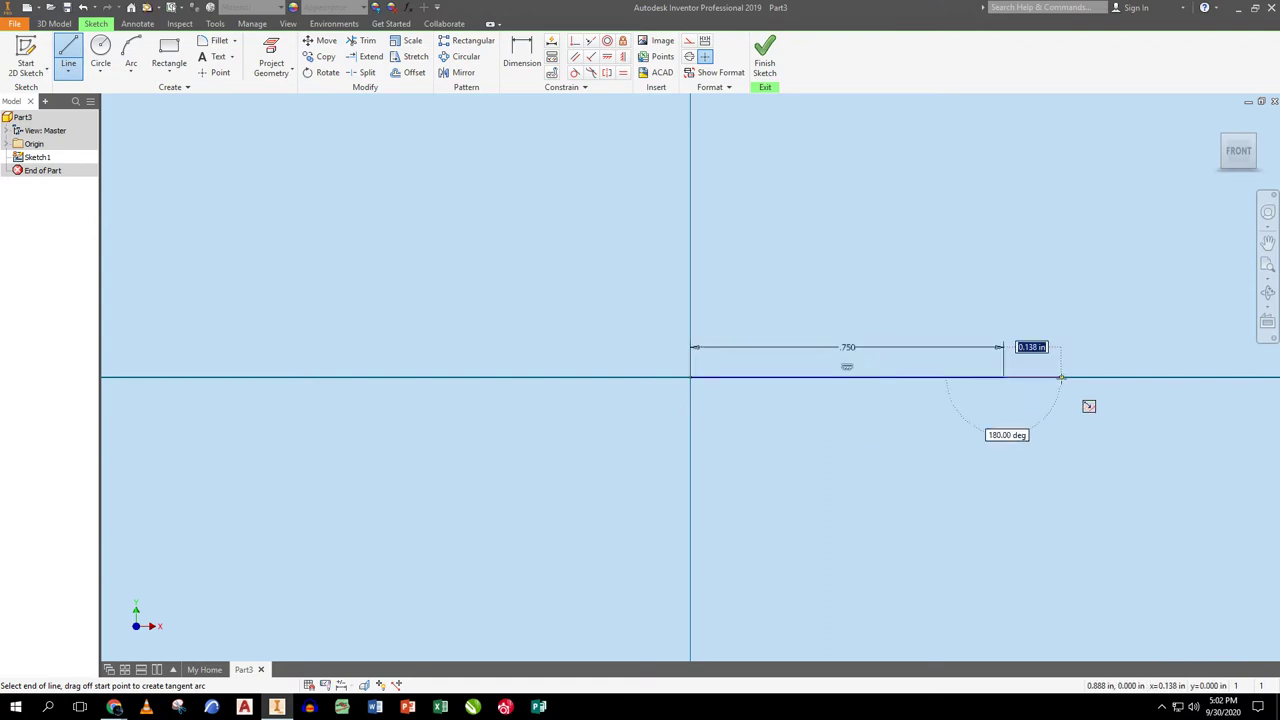
{"action": "key", "text": "Escape"}
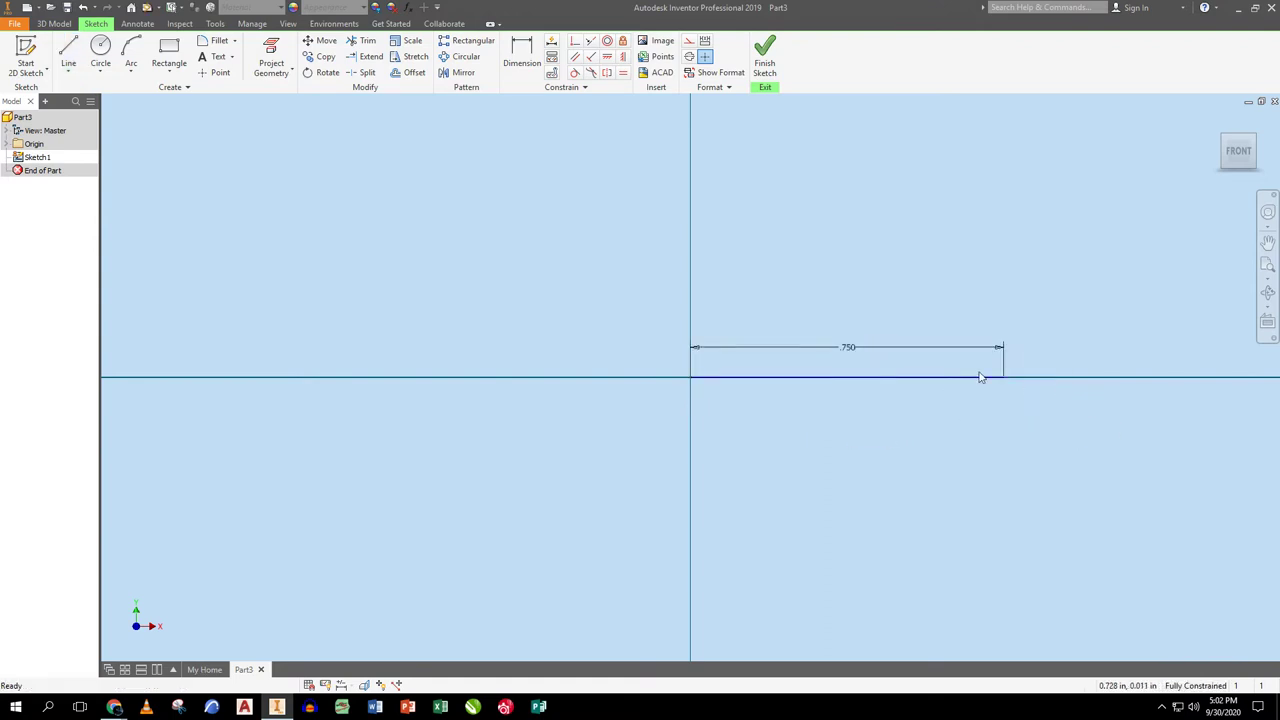
{"action": "left_click", "coordinate": [690, 57]}
- Sketch a stepped L-shaped profile about 0.72 in long above the centerline, with its narrow end on the vertical axis
{"action": "middle_click_drag", "start_coordinate": [909, 198], "coordinate": [706, 328]}
{"action": "left_click", "coordinate": [68, 50]}
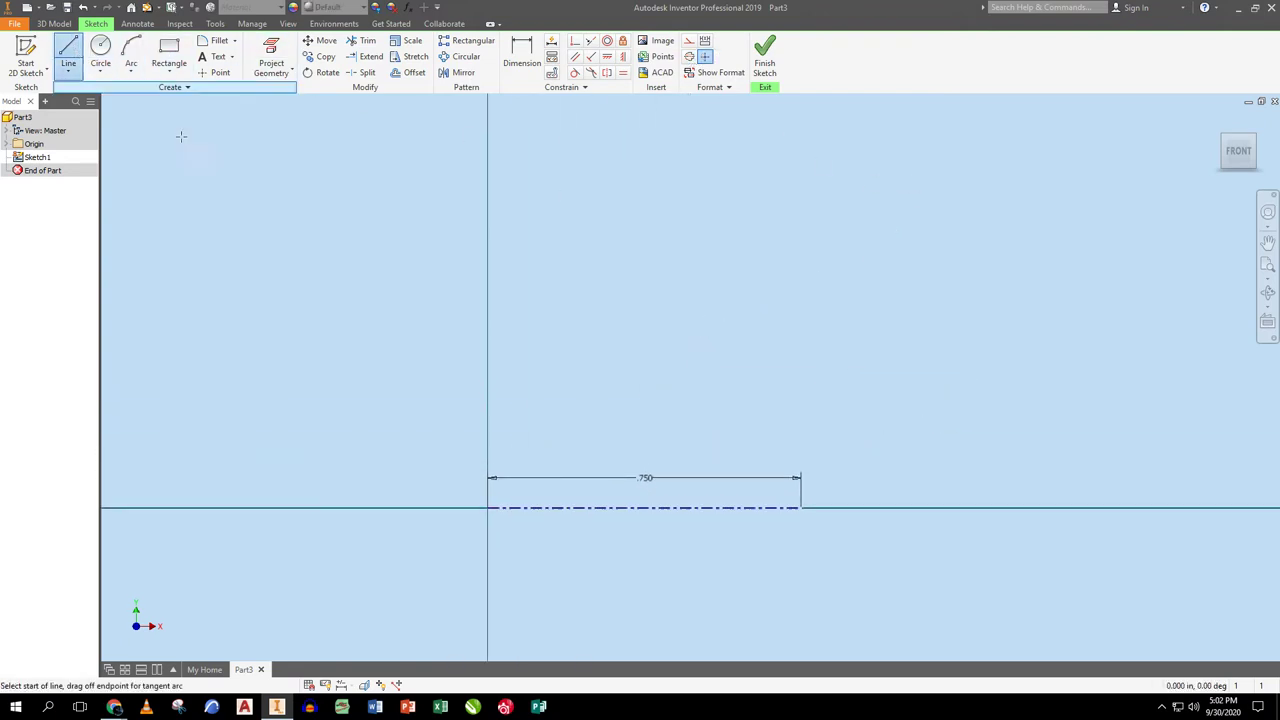
{"action": "left_click", "coordinate": [488, 385]}
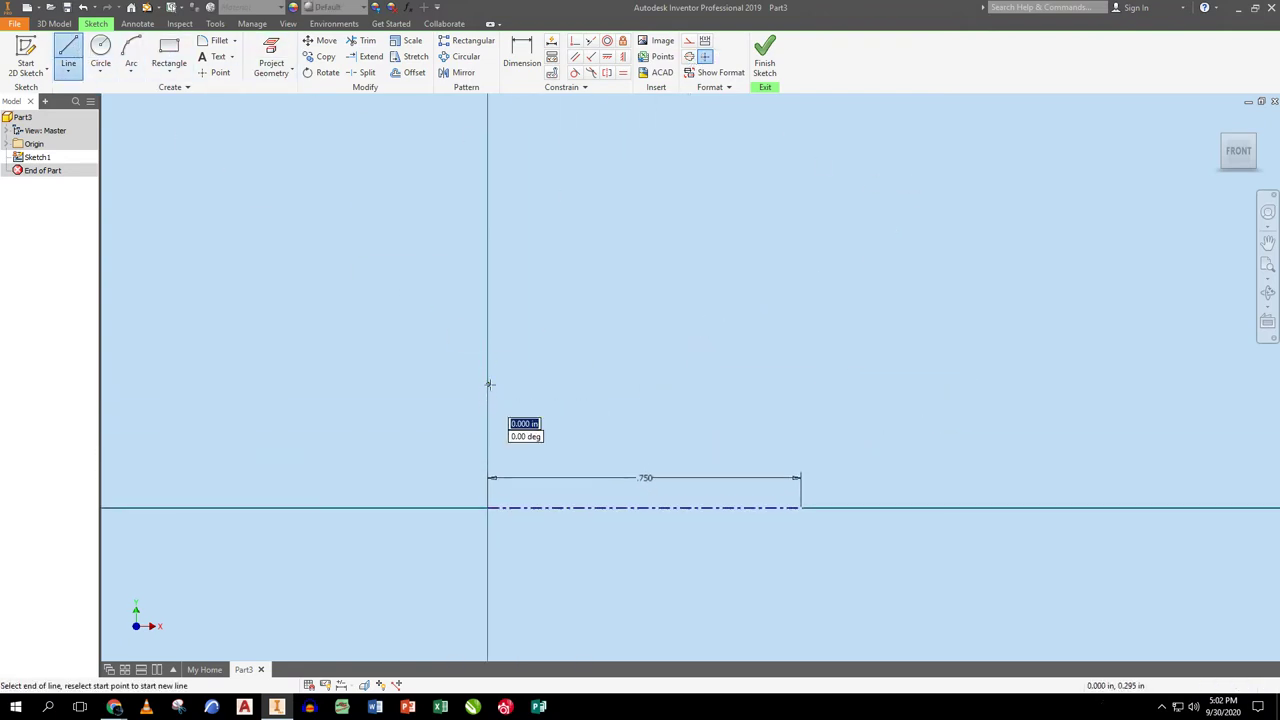
{"action": "left_click", "coordinate": [786, 384]}
{"action": "left_click", "coordinate": [786, 257]}
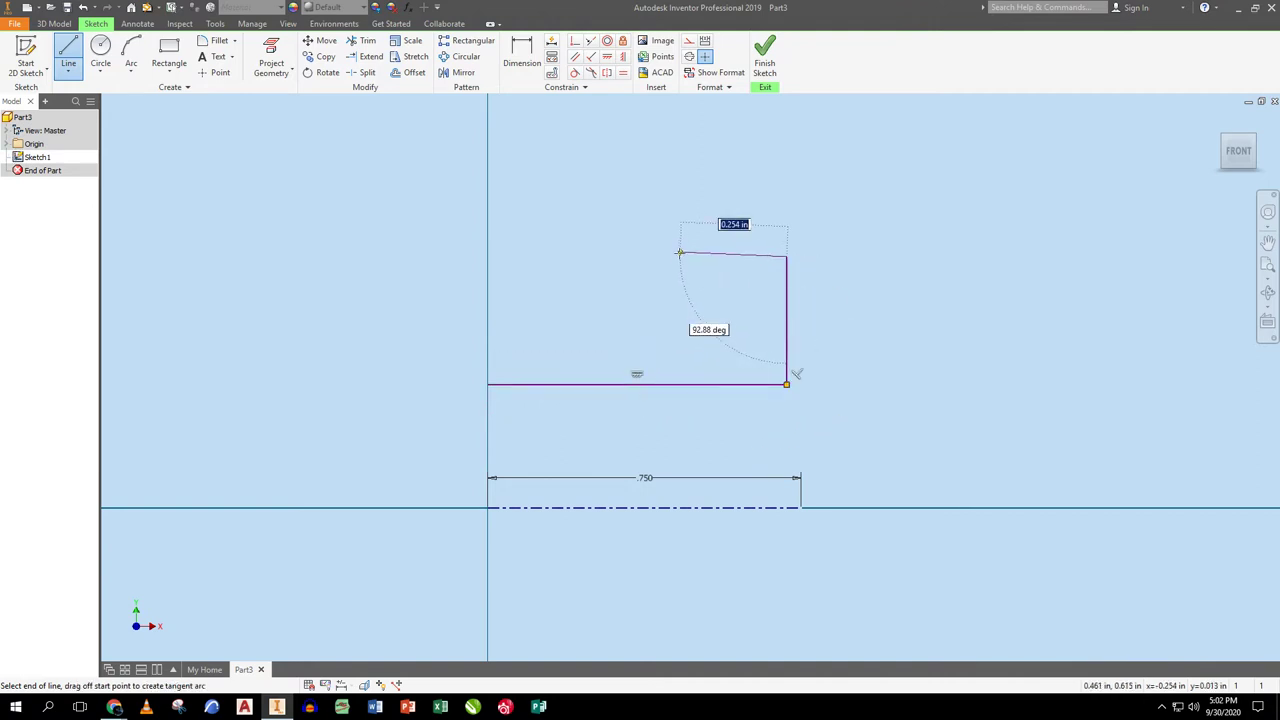
{"action": "left_click", "coordinate": [679, 261]}
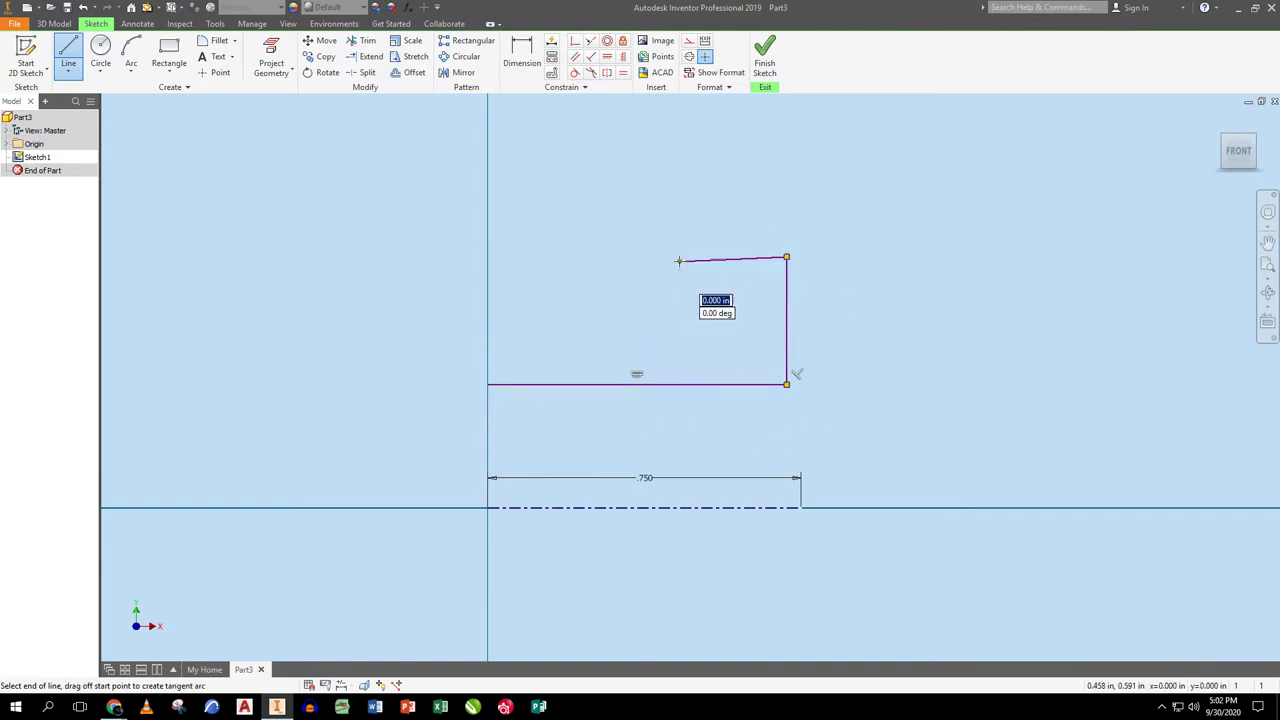
{"action": "left_click", "coordinate": [680, 329]}
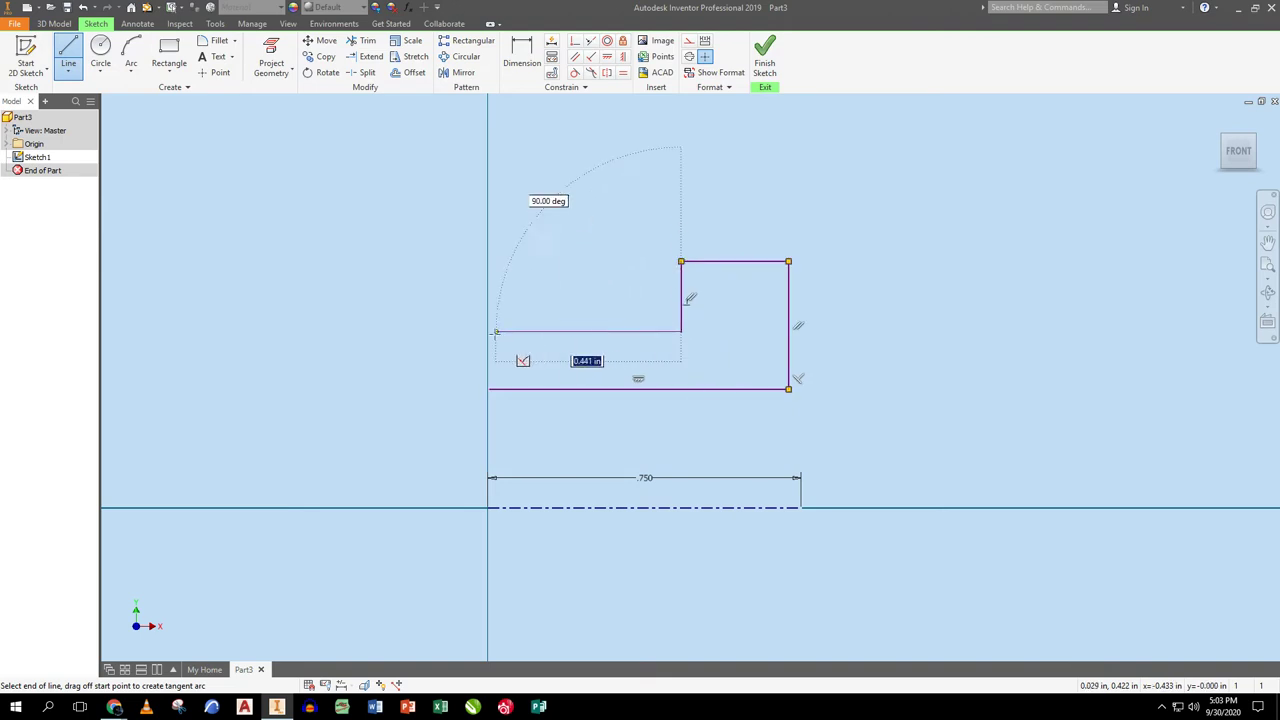
{"action": "left_click", "coordinate": [488, 331]}
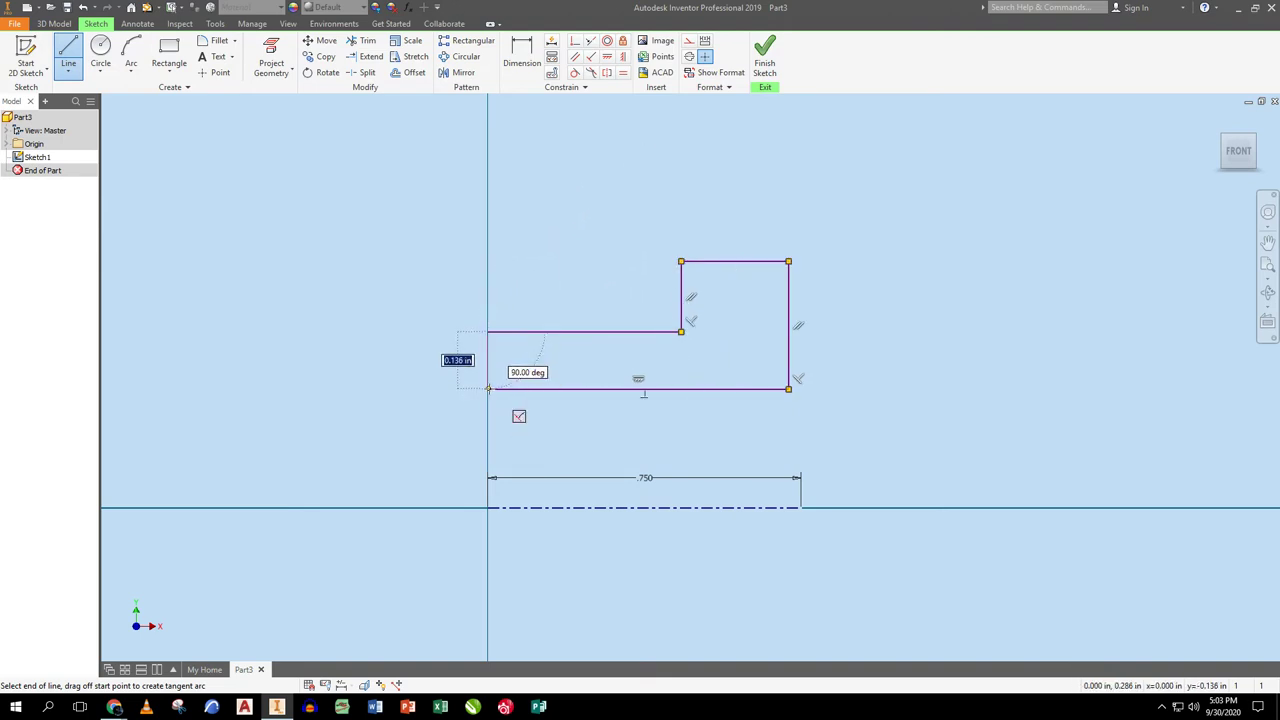
{"action": "scroll", "coordinate": [489, 388], "scroll_direction": "up", "scroll_amount": 5}
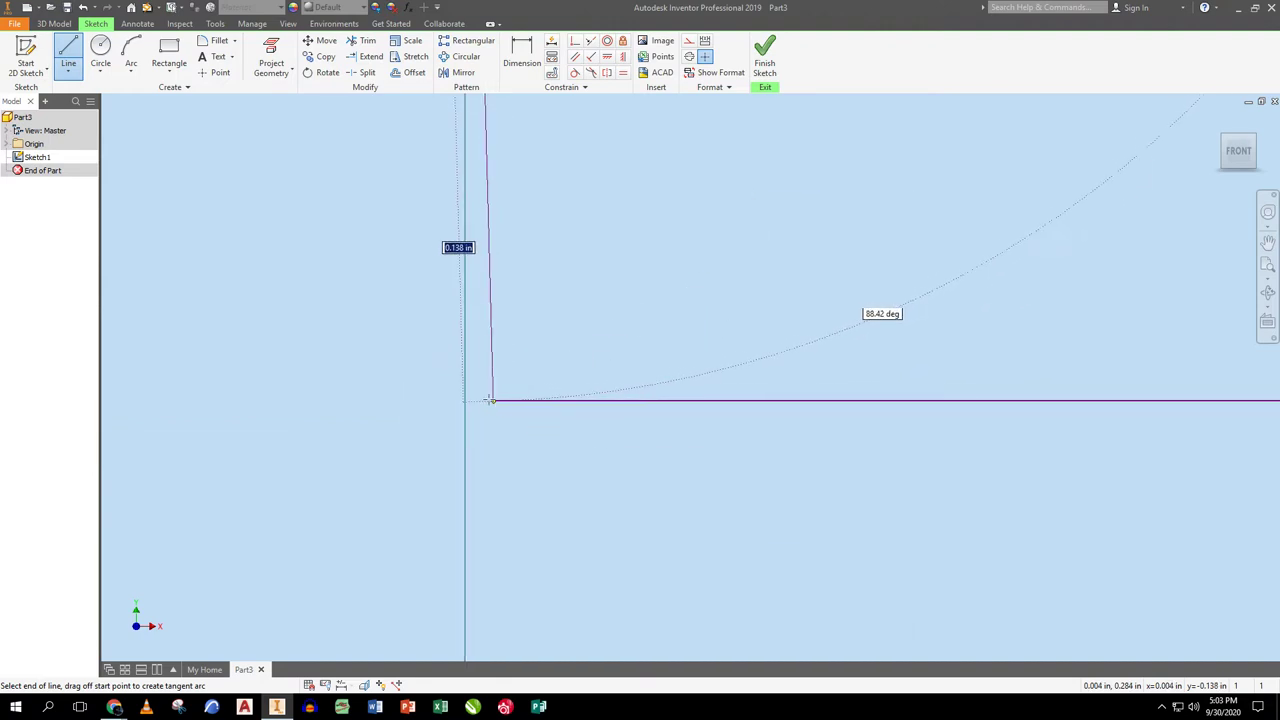
{"action": "left_click", "coordinate": [464, 418]}
{"action": "key", "text": "Escape"}
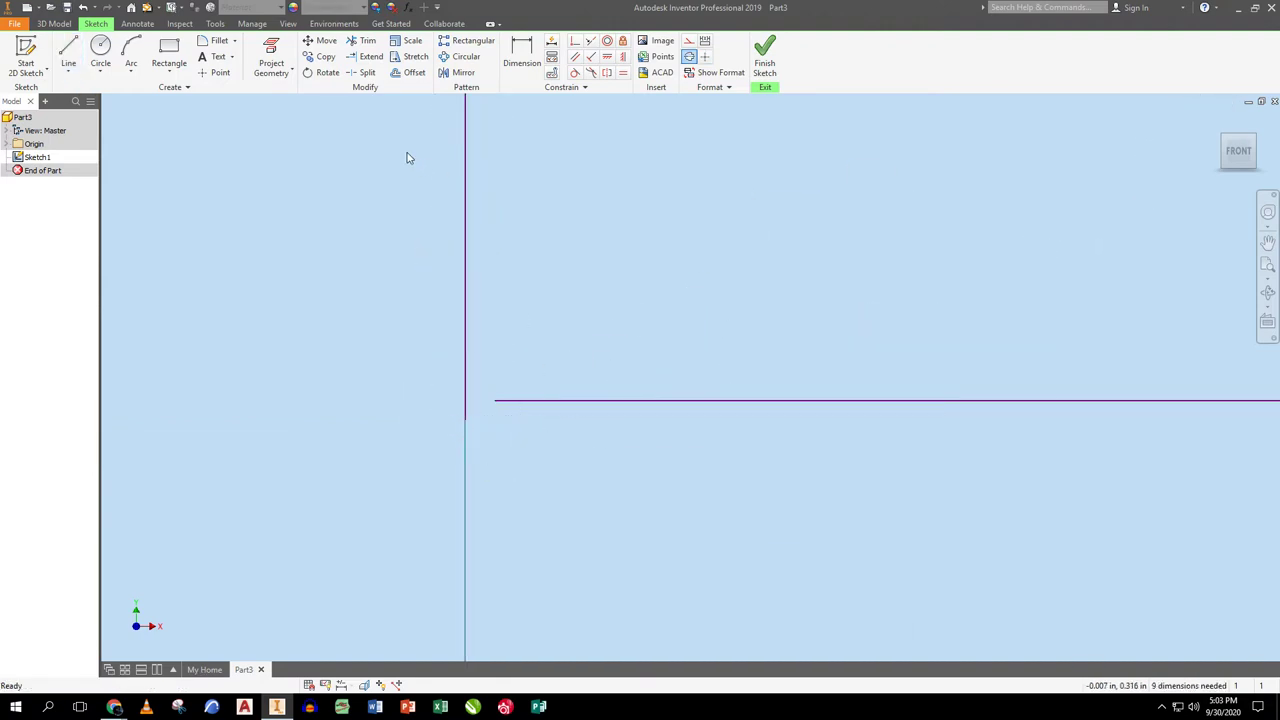
- Extend the profile's lower line to the vertical axis and trim the overhanging end of the left edge
{"action": "left_click", "coordinate": [371, 56]}
{"action": "left_click", "coordinate": [513, 402]}
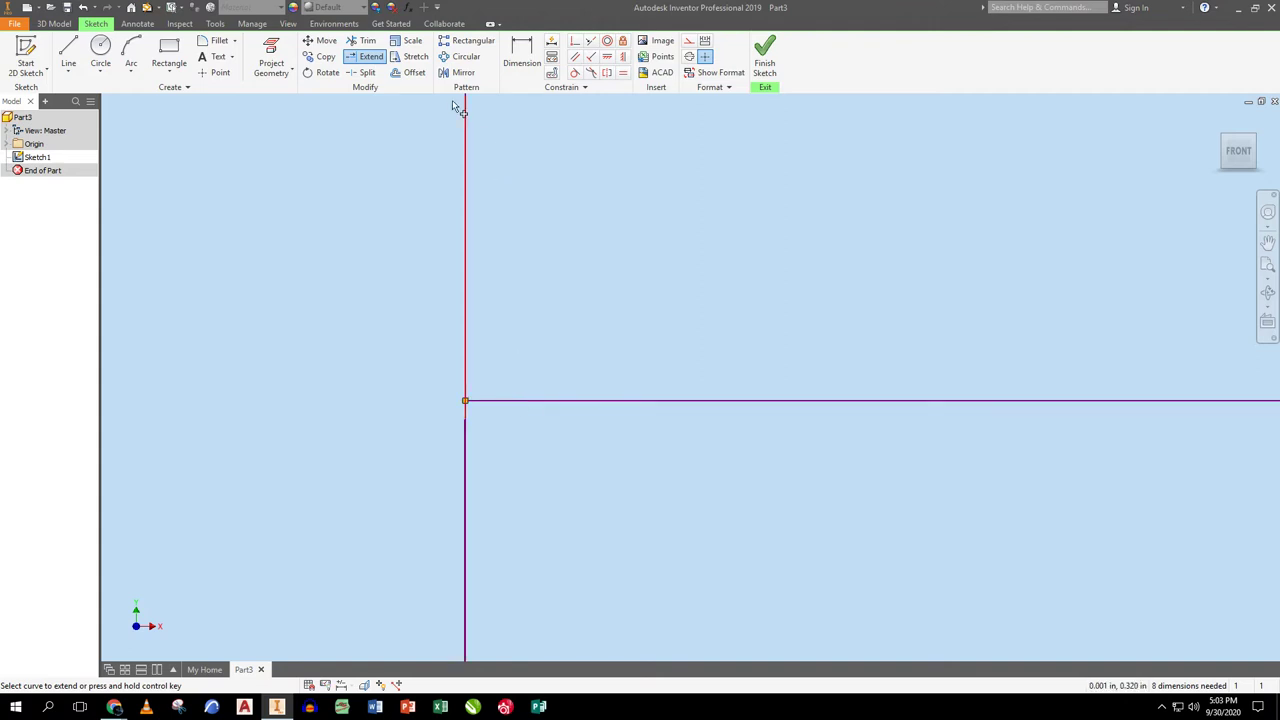
{"action": "left_click", "coordinate": [362, 40]}
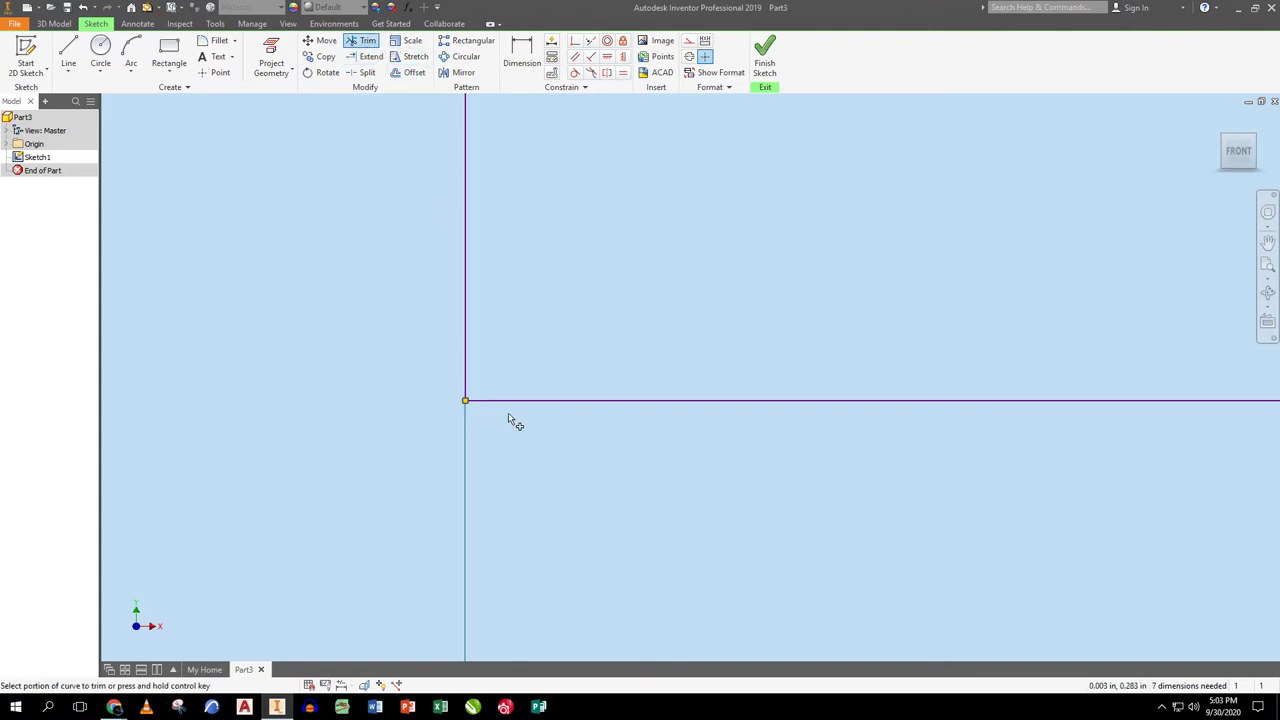
- Dimension the profile's lower horizontal edge to 0.75 in
{"action": "scroll", "coordinate": [508, 420], "scroll_direction": "down", "scroll_amount": 3}
{"action": "middle_click_drag", "start_coordinate": [694, 429], "coordinate": [535, 325]}
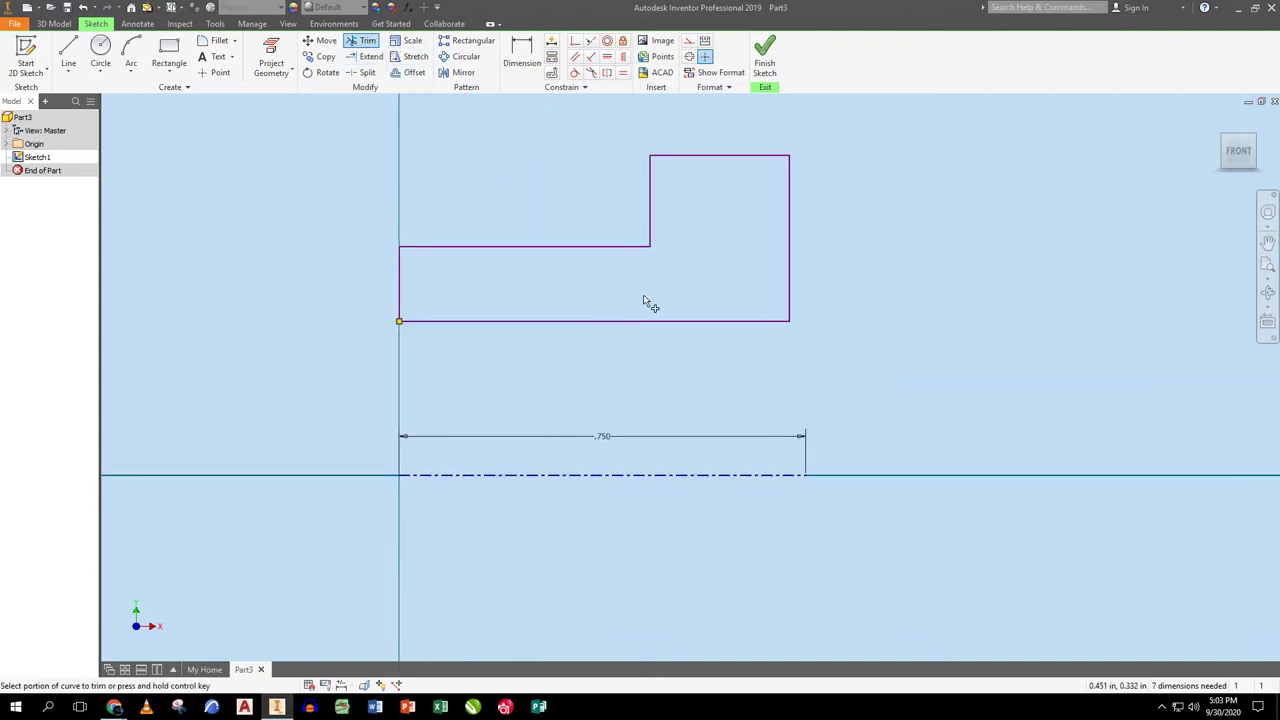
{"action": "left_click", "coordinate": [522, 55]}
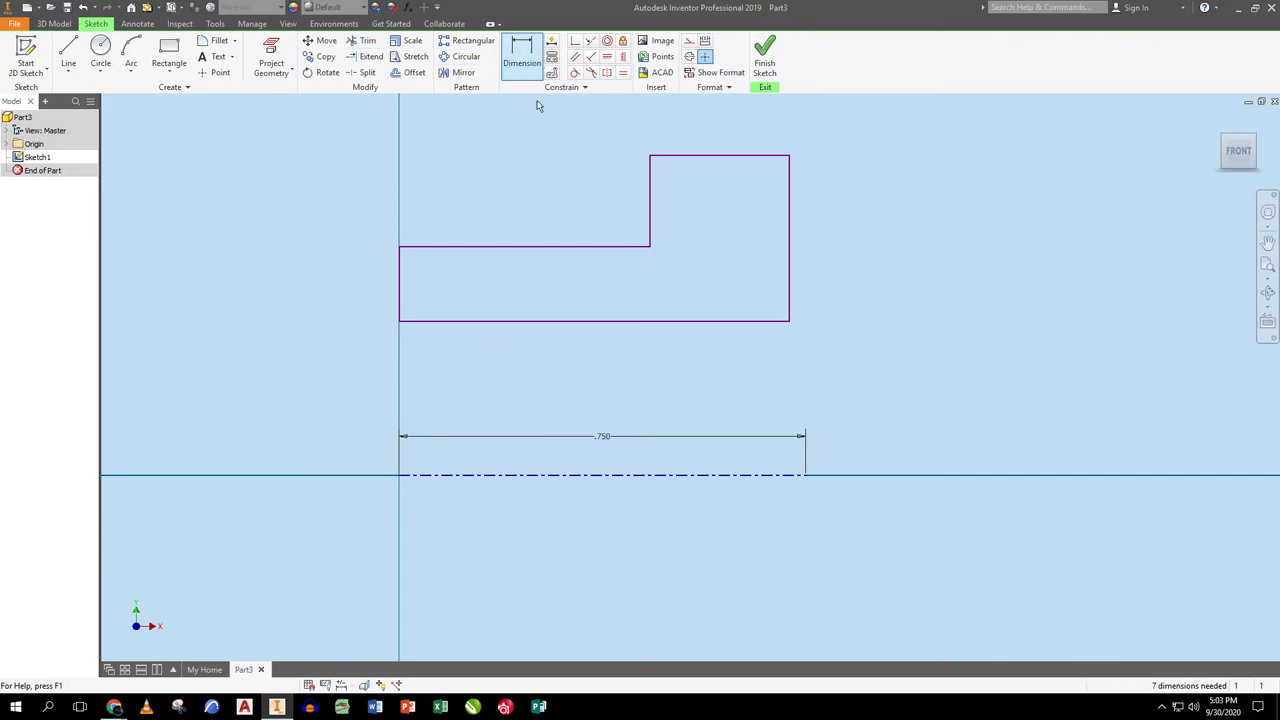
{"action": "left_click", "coordinate": [605, 327]}
{"action": "left_click", "coordinate": [610, 356]}
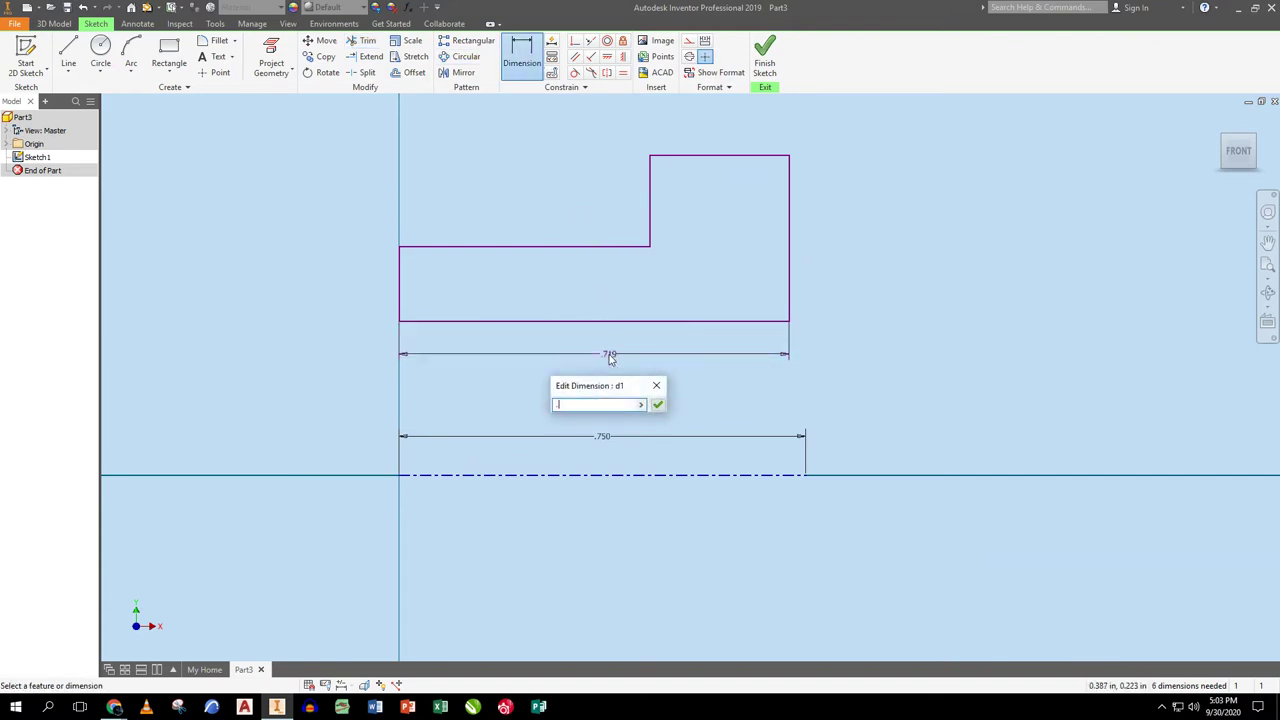
{"action": "type", "text": ".75"}
{"action": "key", "text": "Return"}
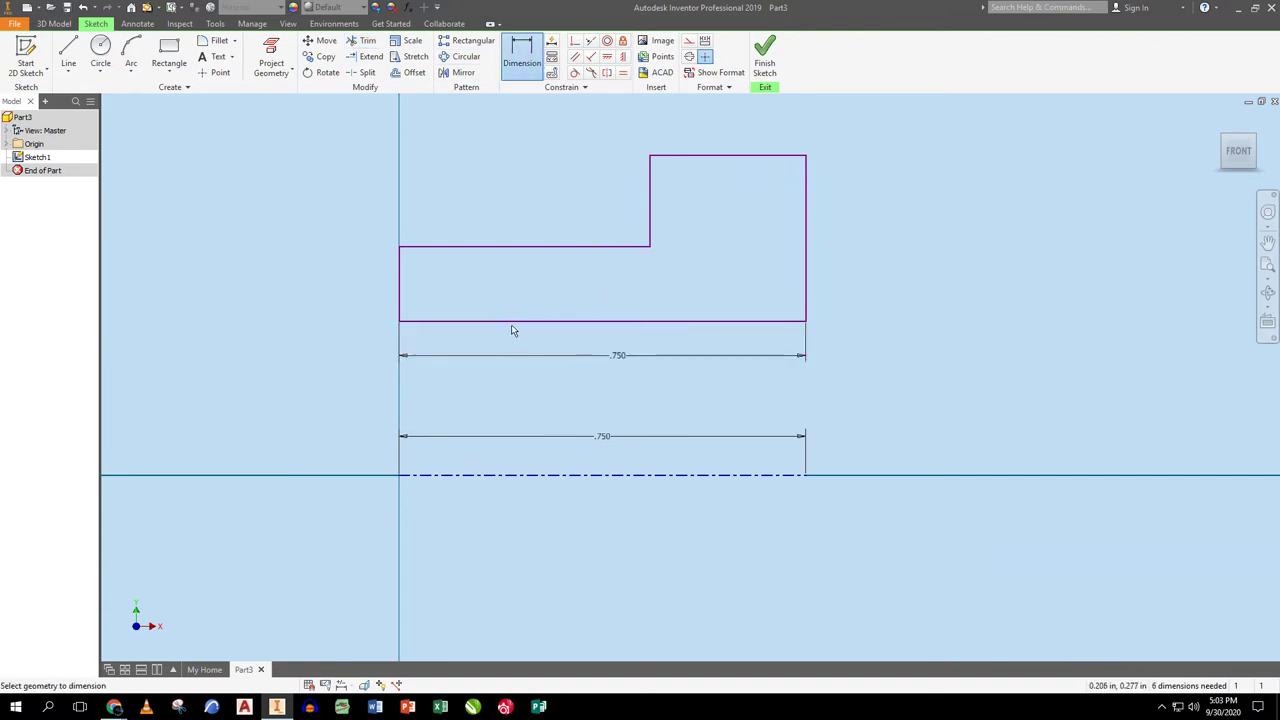
- Dimension the profile's lower edge from the centerline as a 0.75 in diameter
{"action": "left_click", "coordinate": [511, 327]}
{"action": "left_click", "coordinate": [523, 474]}
{"action": "left_click", "coordinate": [341, 431]}
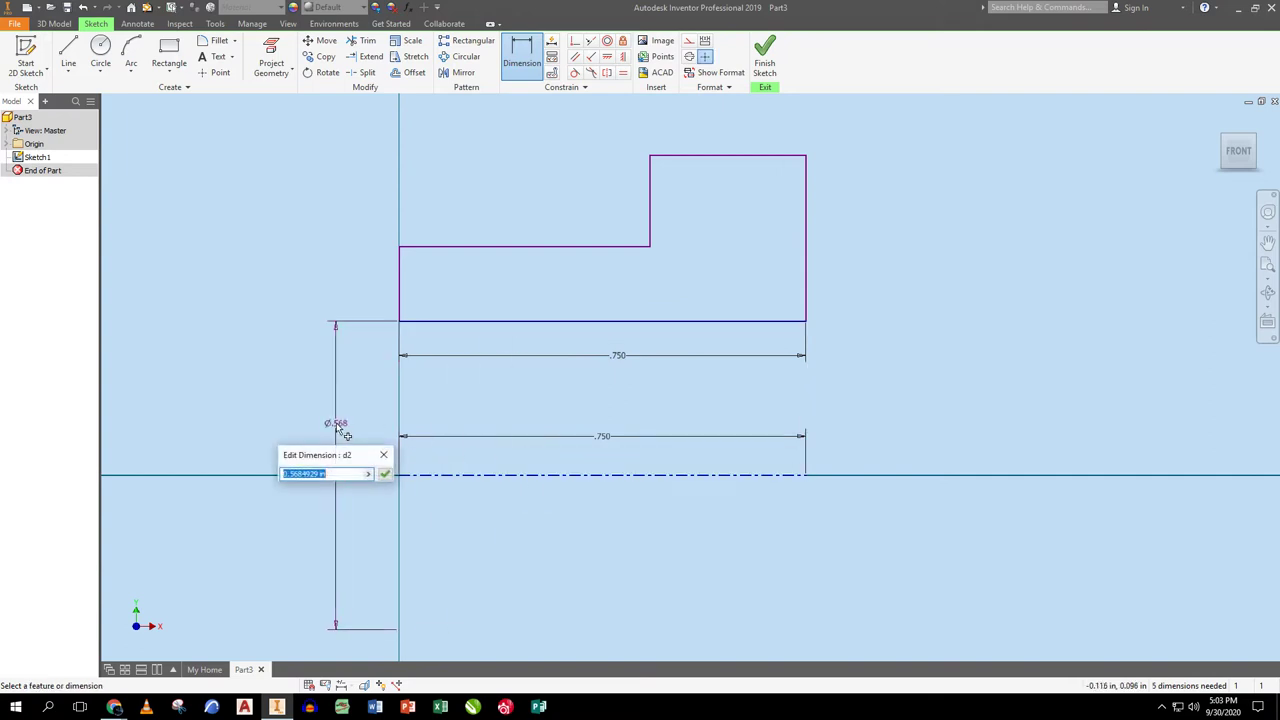
{"action": "type", "text": ".75"}
{"action": "key", "text": "Return"}
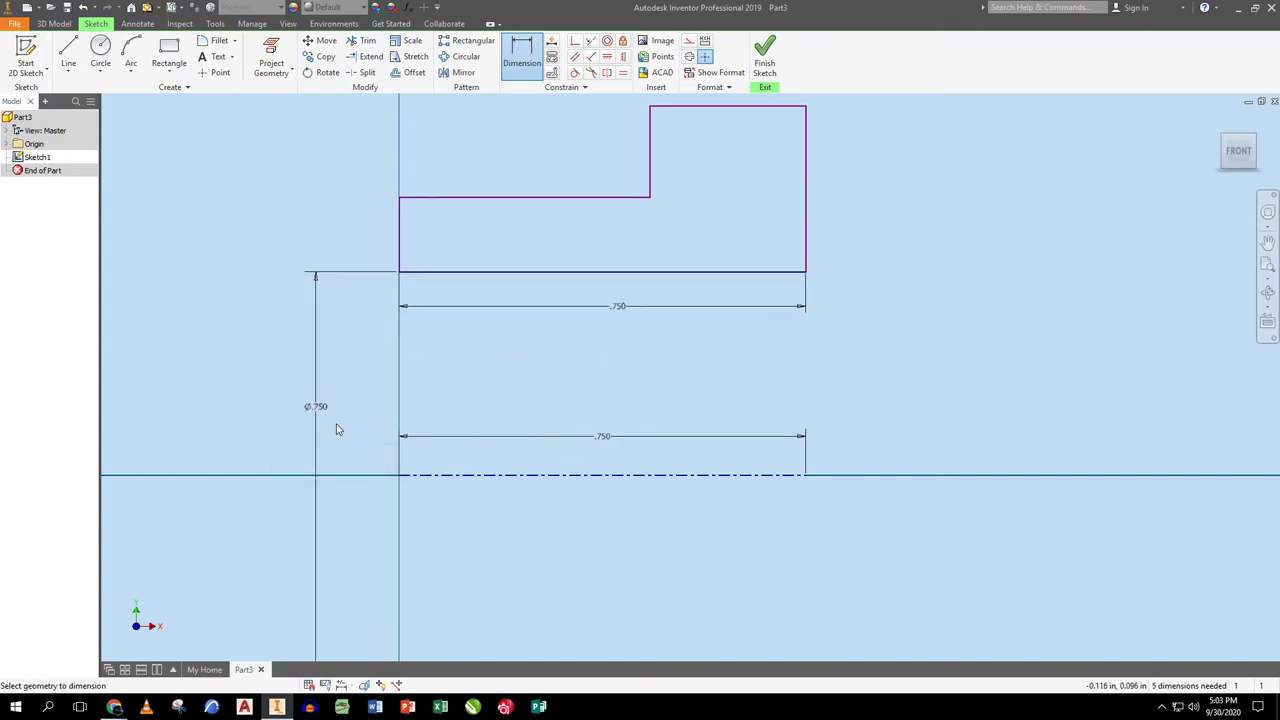
- Dimension the lower step's upper edge from the centerline as a 1 in diameter
{"action": "left_click", "coordinate": [516, 199]}
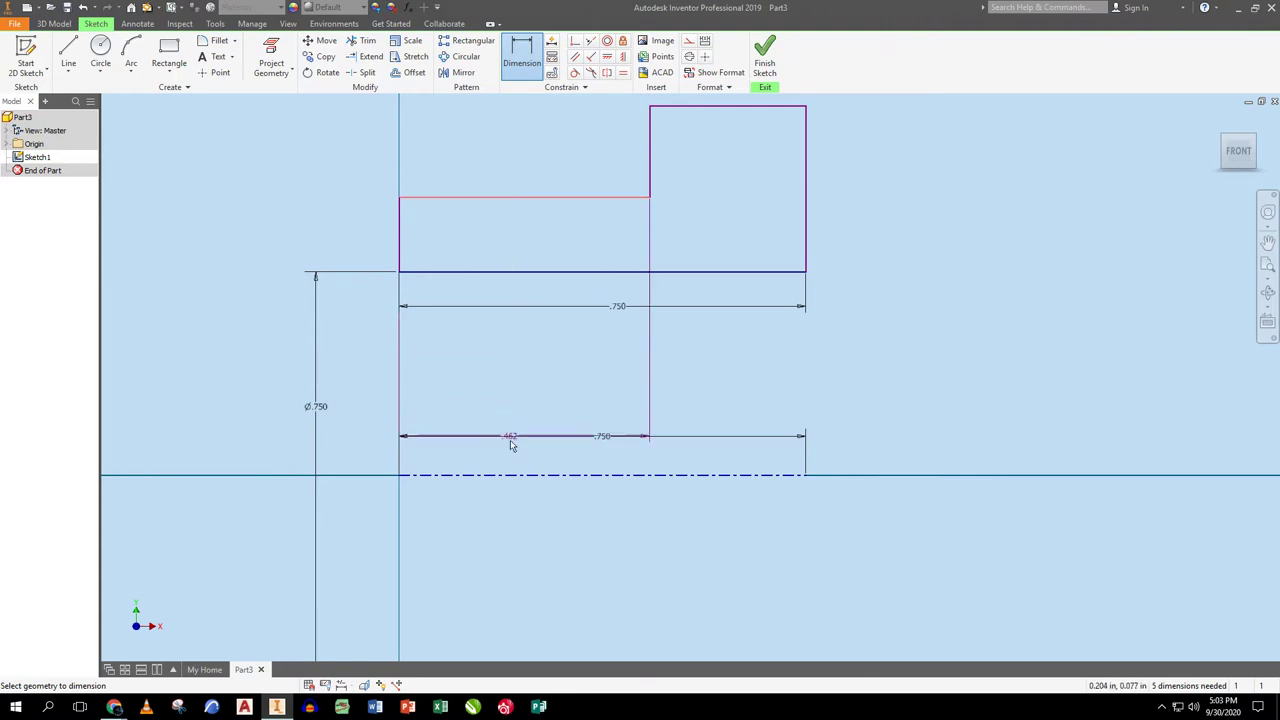
{"action": "left_click", "coordinate": [518, 476]}
{"action": "left_click", "coordinate": [277, 418]}
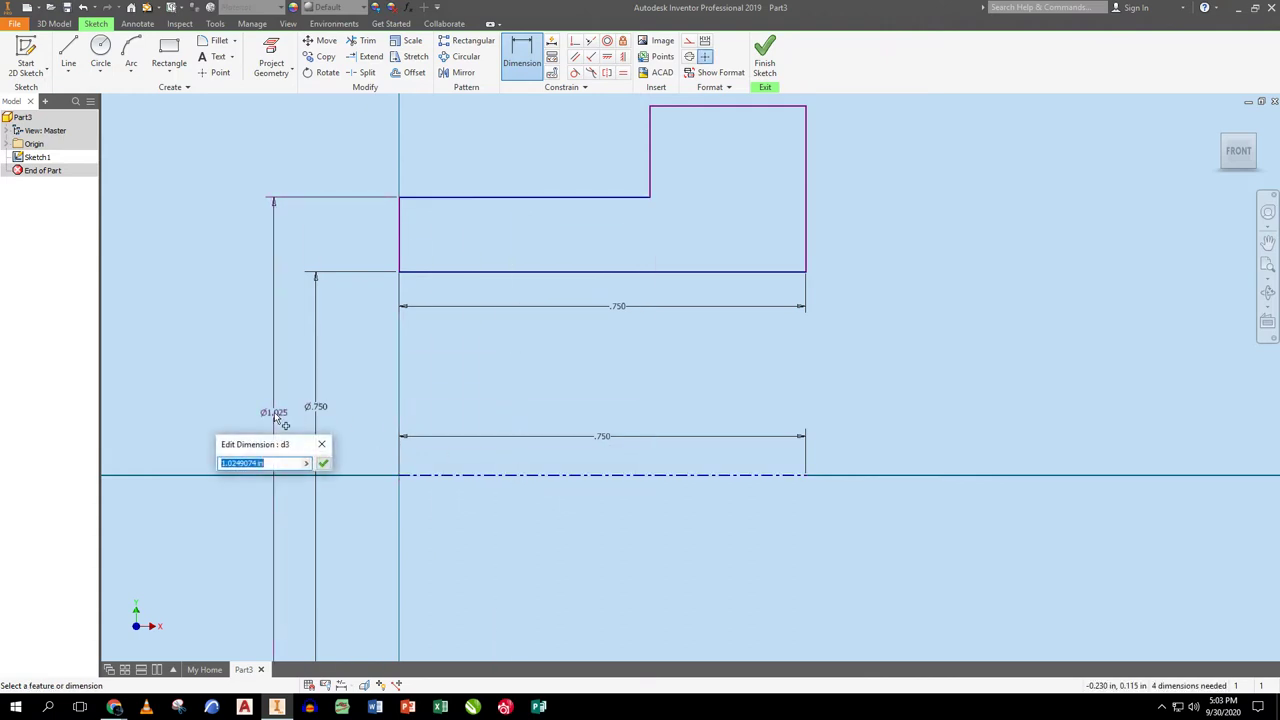
{"action": "type", "text": "1"}
{"action": "key", "text": "Return"}
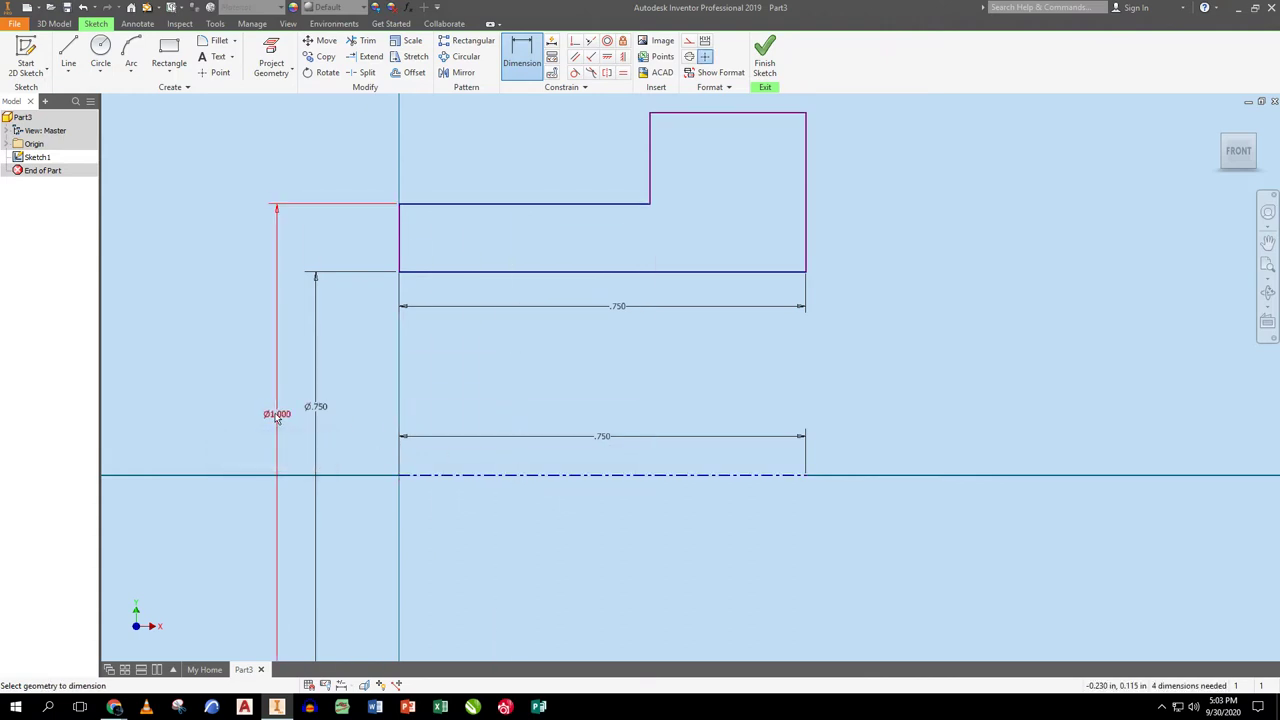
- Dimension the flange's outer edge from the centerline as a diameter and set it to 1.375 in
{"action": "left_click", "coordinate": [752, 114]}
{"action": "left_click", "coordinate": [747, 474]}
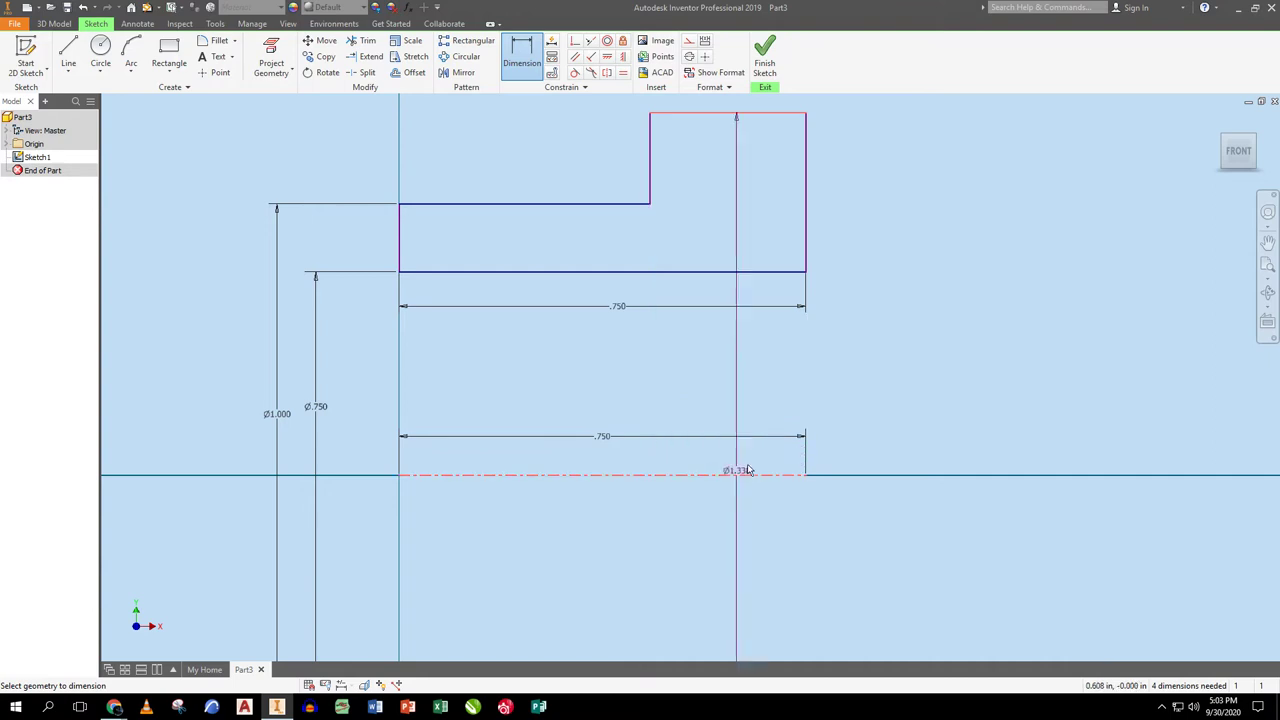
{"action": "left_click", "coordinate": [865, 415]}
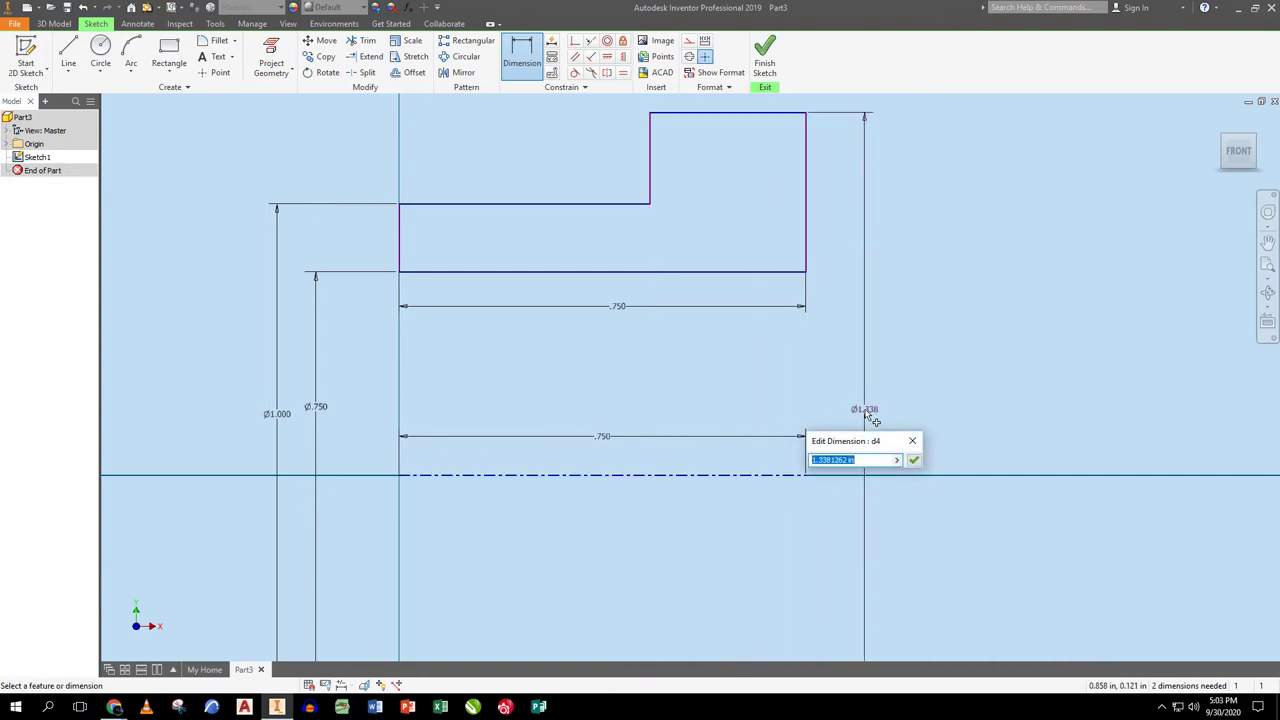
{"action": "type", "text": "1.5"}
{"action": "key", "text": "Return"}
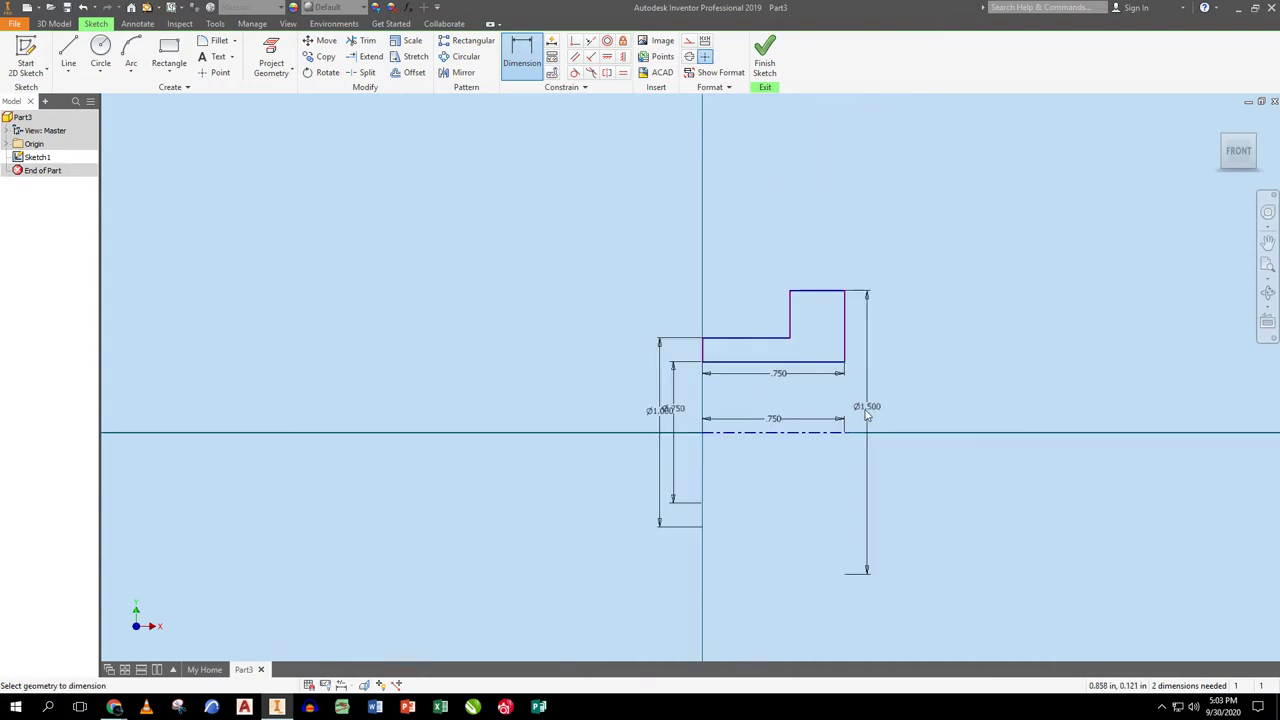
{"action": "left_click", "coordinate": [873, 406]}
{"action": "type", "text": "1.3"}
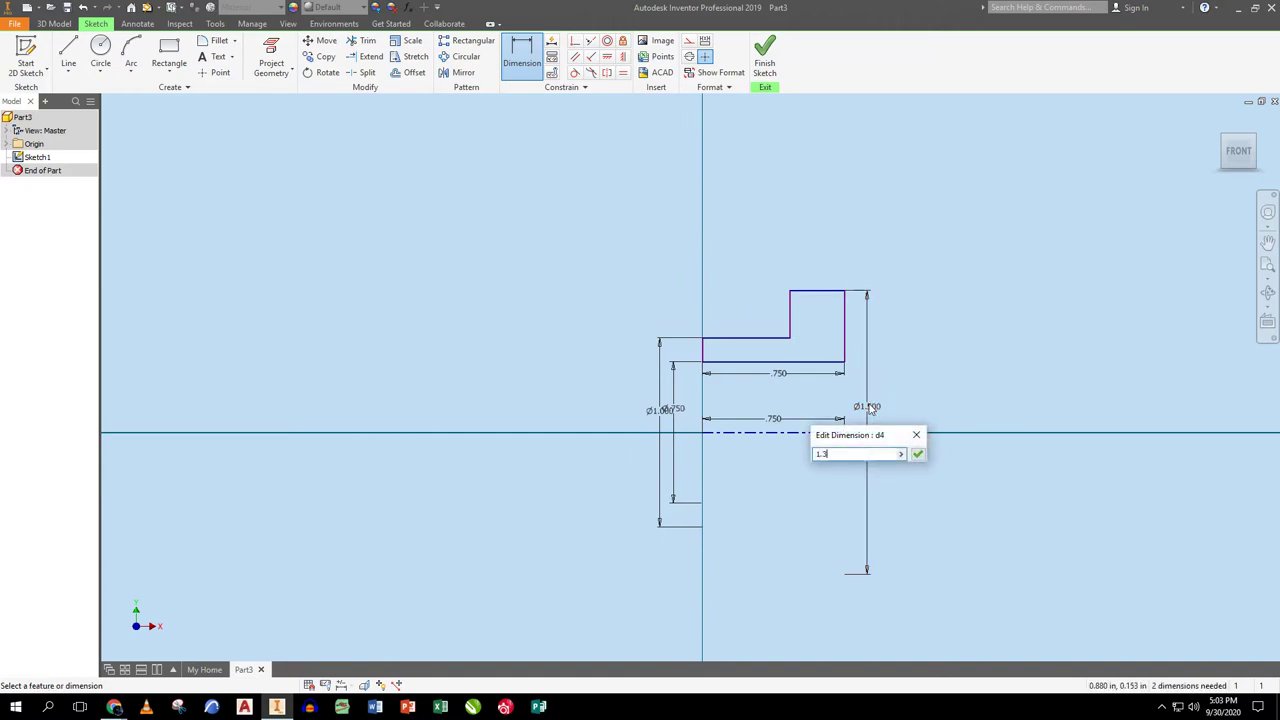
{"action": "type", "text": "75"}
{"action": "key", "text": "Return"}
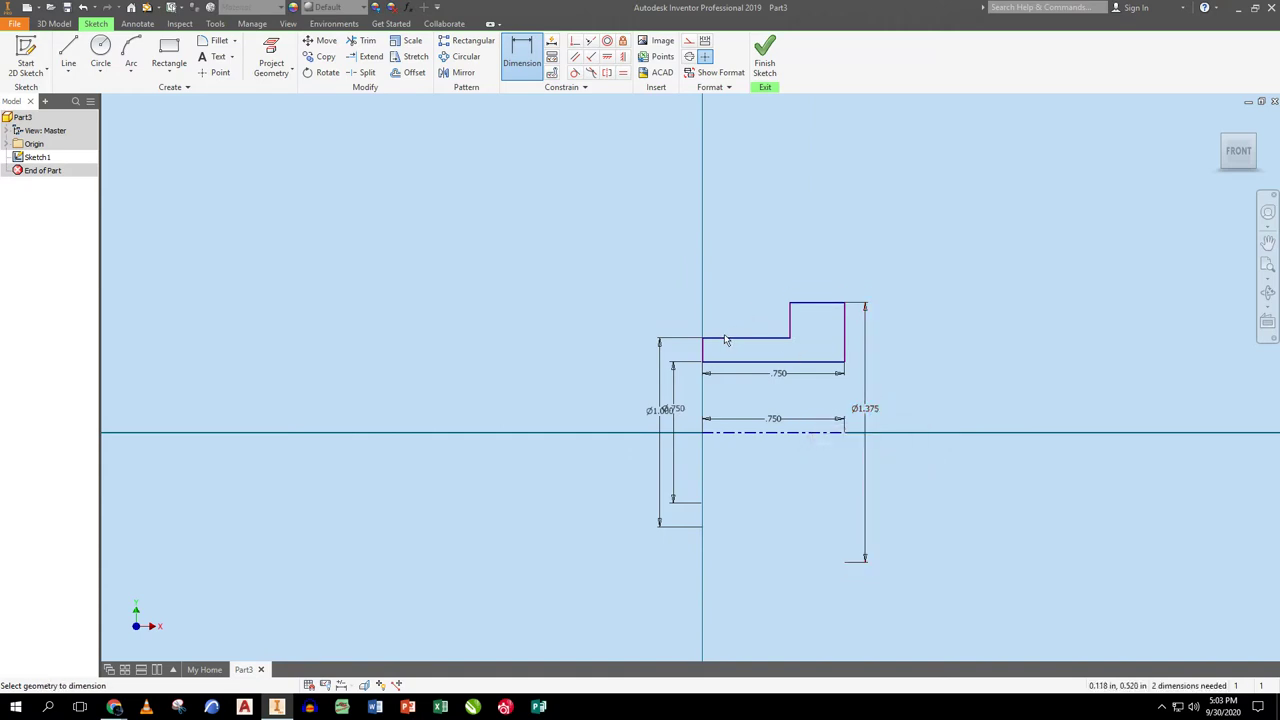
- Dimension the length of the narrow section's upper edge to 0.5 in
{"action": "left_click", "coordinate": [724, 341]}
{"action": "left_click", "coordinate": [731, 327]}
{"action": "type", "text": "."}
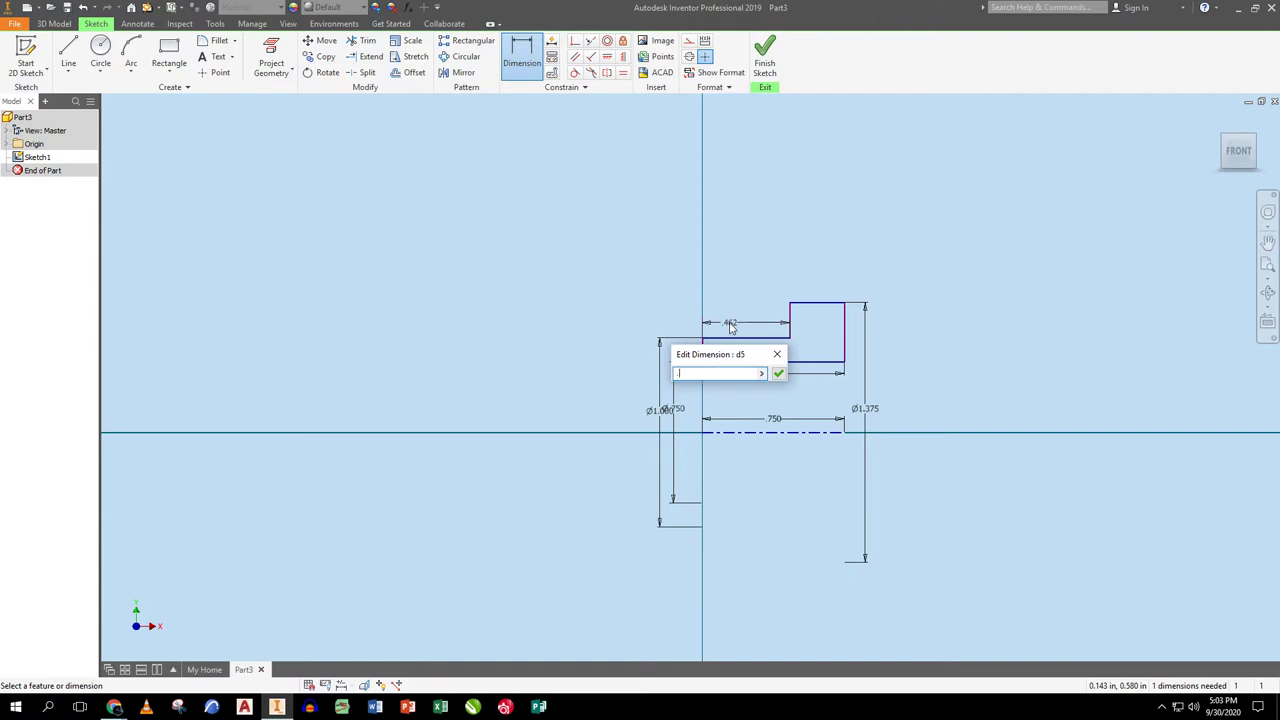
{"action": "type", "text": "5"}
{"action": "key", "text": "Return"}
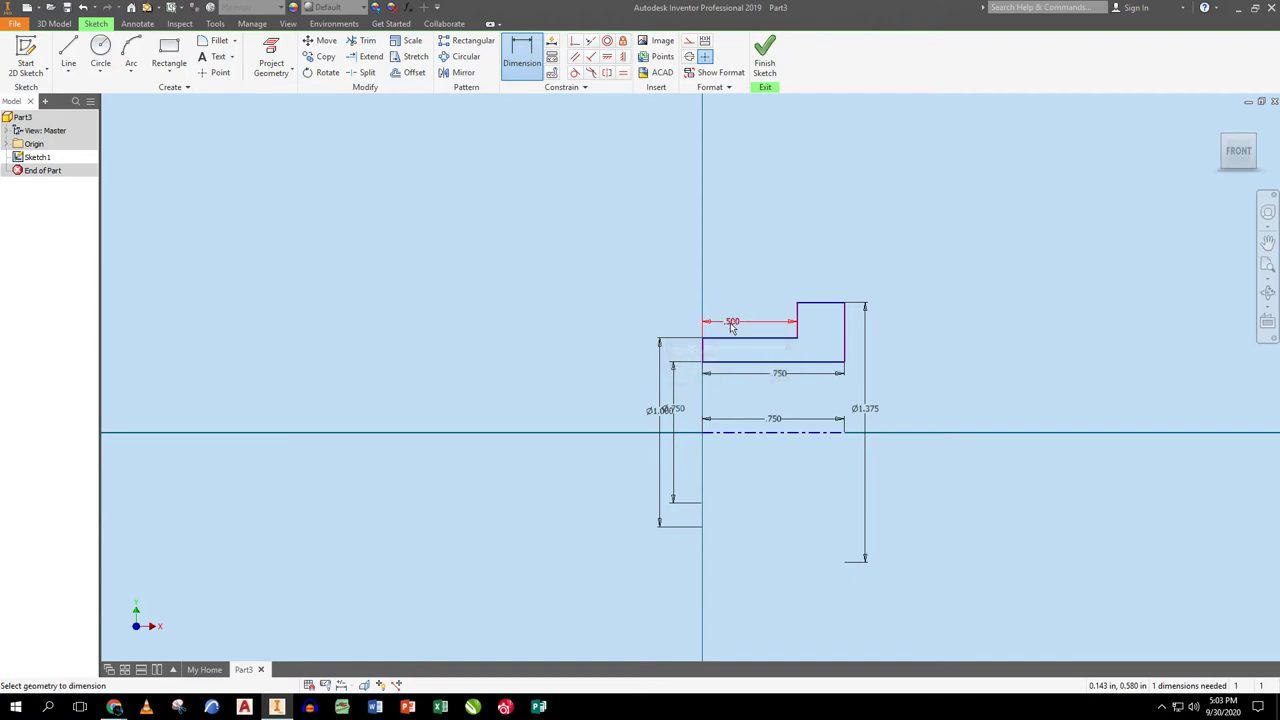
- Add a driven reference dimension for the width of the flange's outer edge
{"action": "left_click", "coordinate": [829, 310]}
{"action": "left_click", "coordinate": [820, 285]}
{"action": "left_click", "coordinate": [289, 123]}
- Finish the sketch and revolve the profile fully around the centerline as a solid
{"action": "left_click", "coordinate": [764, 56]}
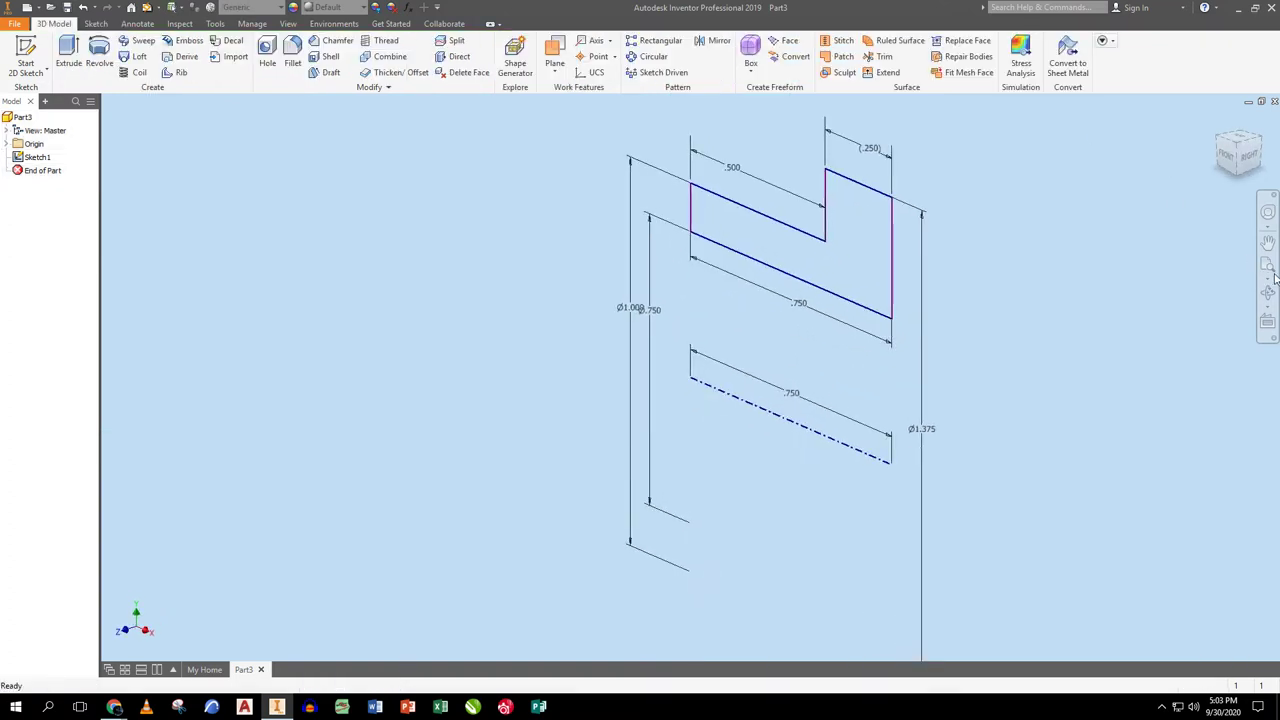
{"action": "left_click", "coordinate": [99, 50]}
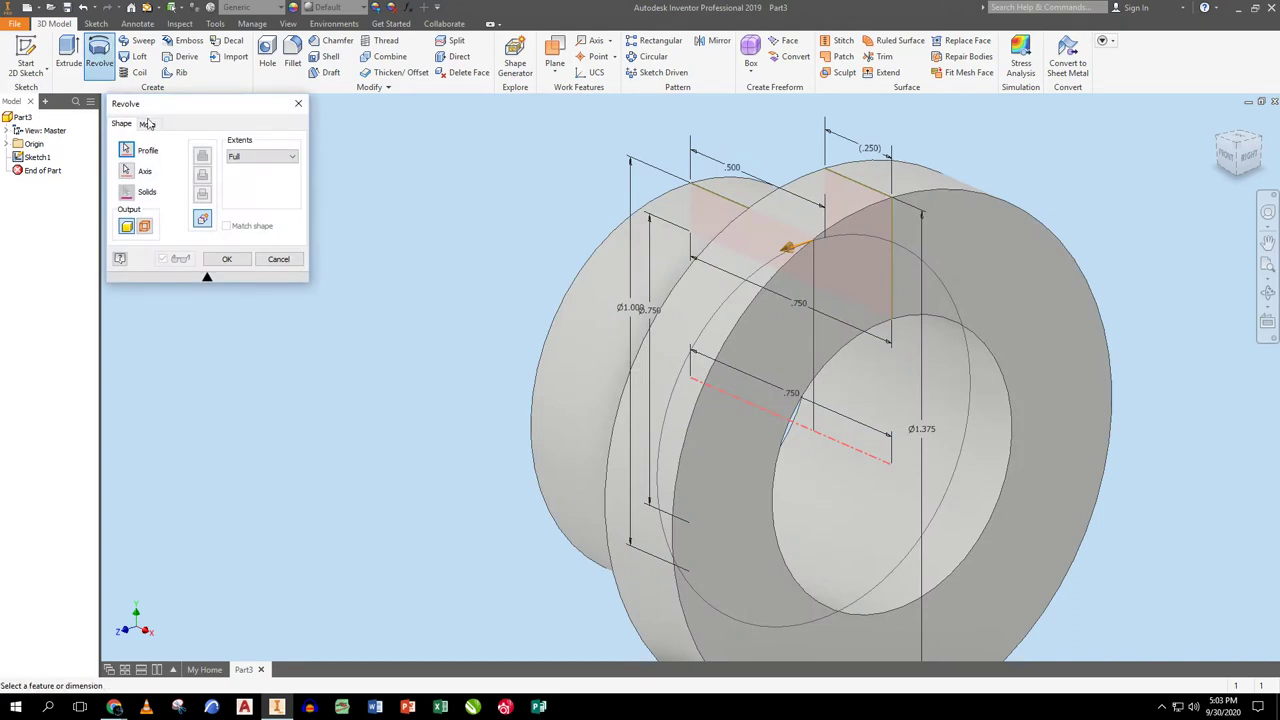
{"action": "left_click", "coordinate": [227, 260]}
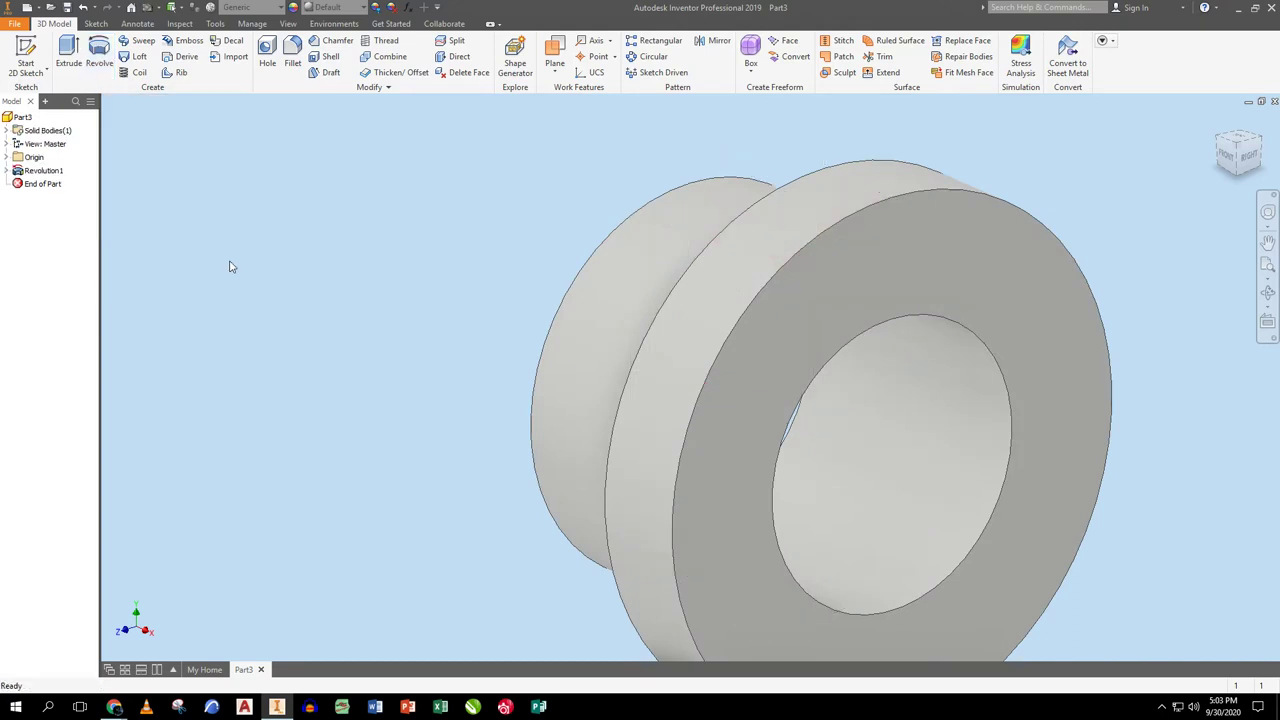
- Assign the material Brass, Soft Yellow to the revolved part
{"action": "left_click", "coordinate": [255, 7]}
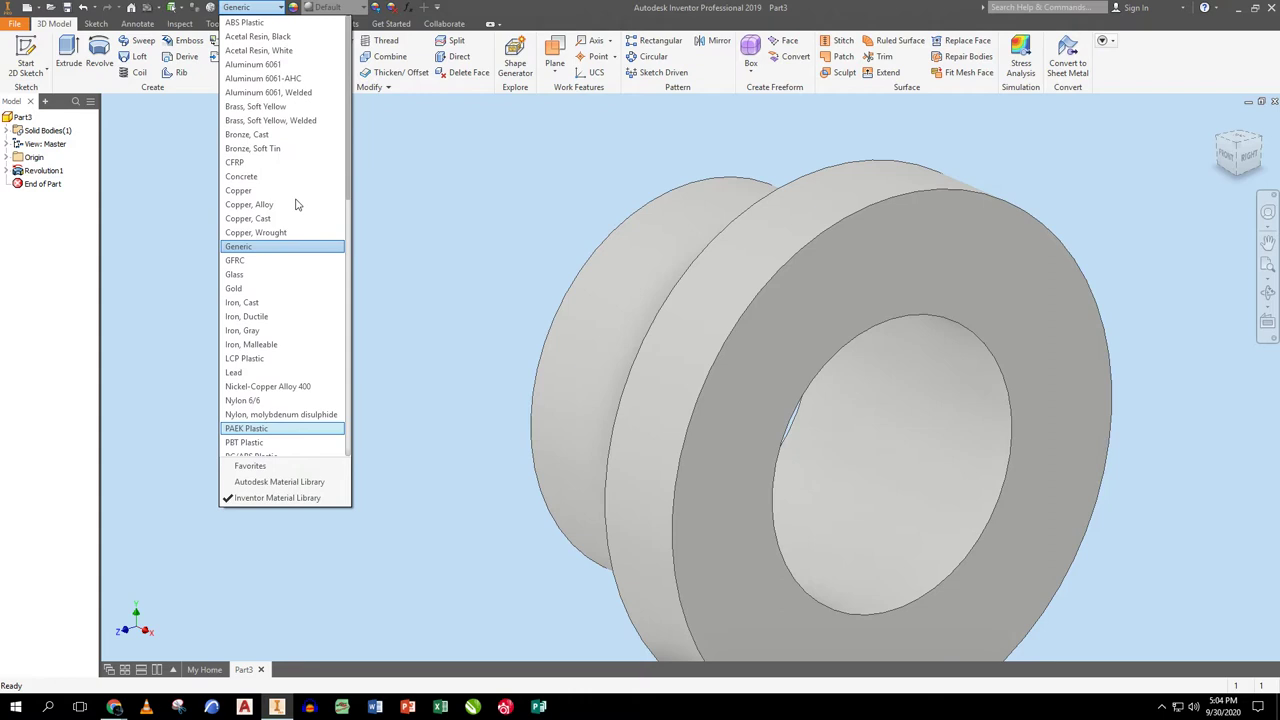
{"action": "left_click", "coordinate": [250, 107]}
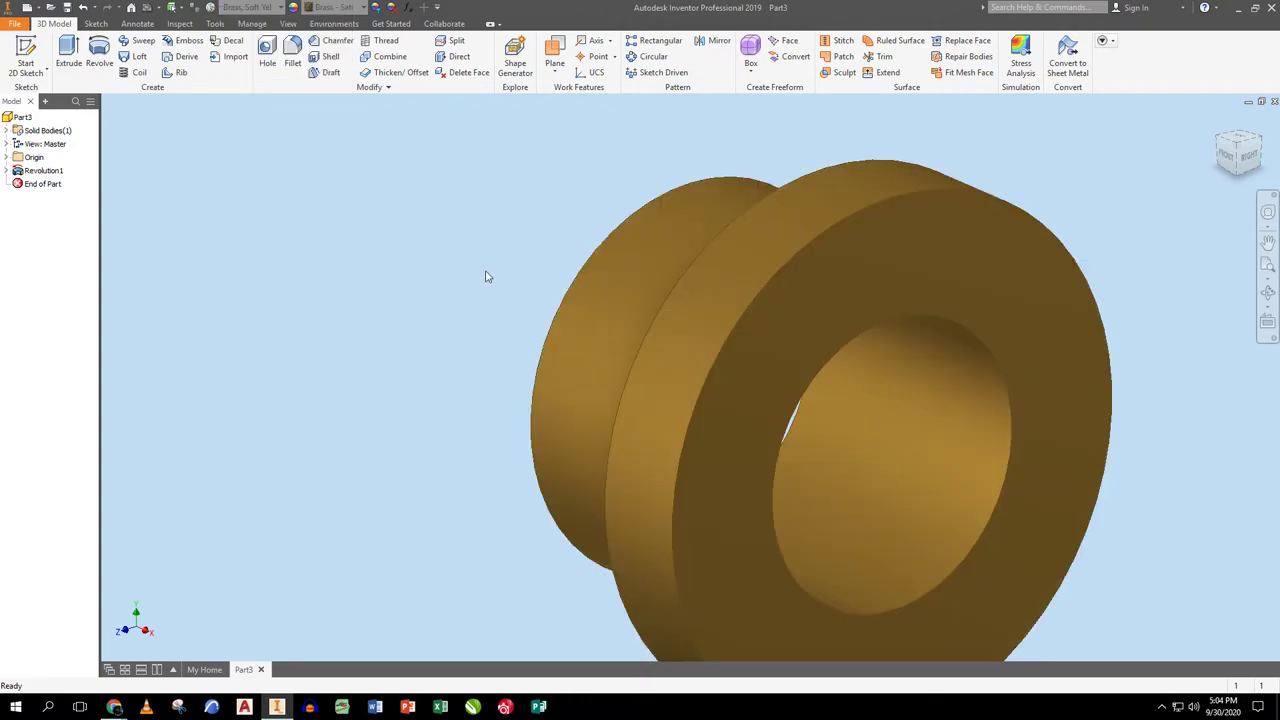
{"action": "scroll", "coordinate": [483, 277], "scroll_direction": "up", "scroll_amount": 5}
{"action": "scroll", "coordinate": [483, 294], "scroll_direction": "down", "scroll_amount": 5}
{"action": "middle_click_drag", "start_coordinate": [483, 294], "coordinate": [398, 227]}
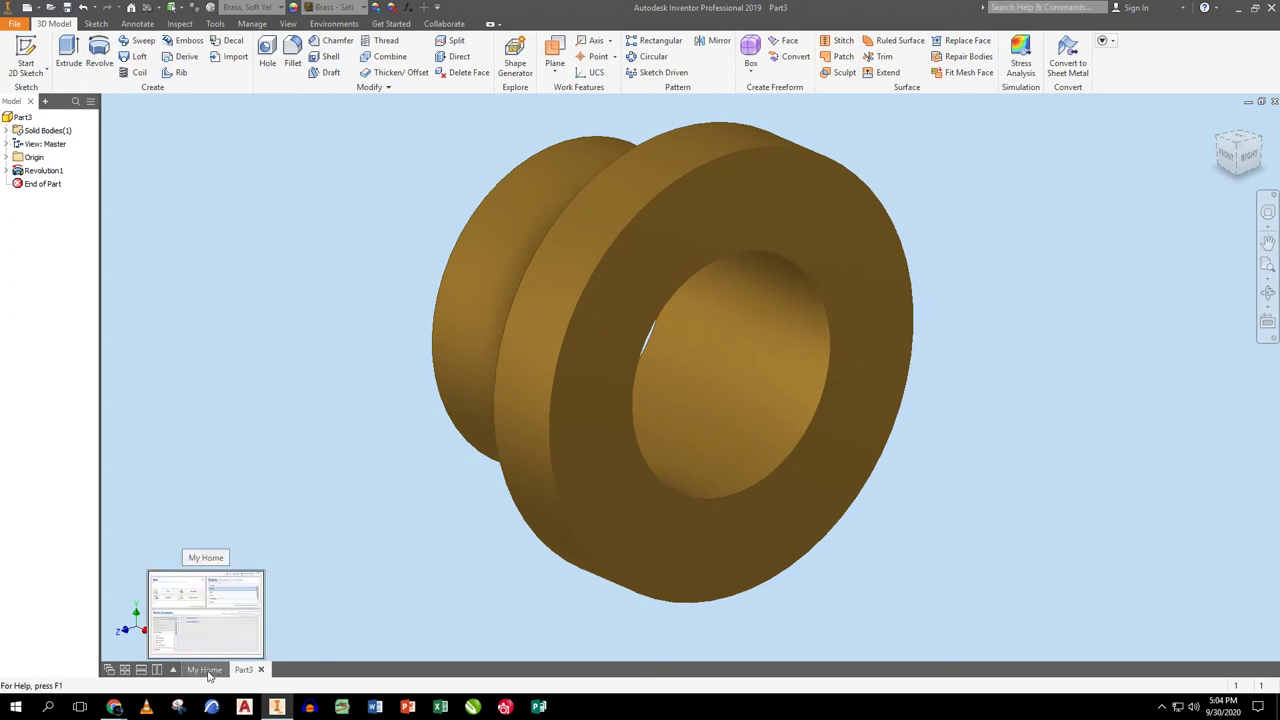
- Save the bushing part as WHEEL BUSHING in the Wheel Complete folder and close it
{"action": "left_click", "coordinate": [67, 8]}
{"action": "type", "text": "W"}
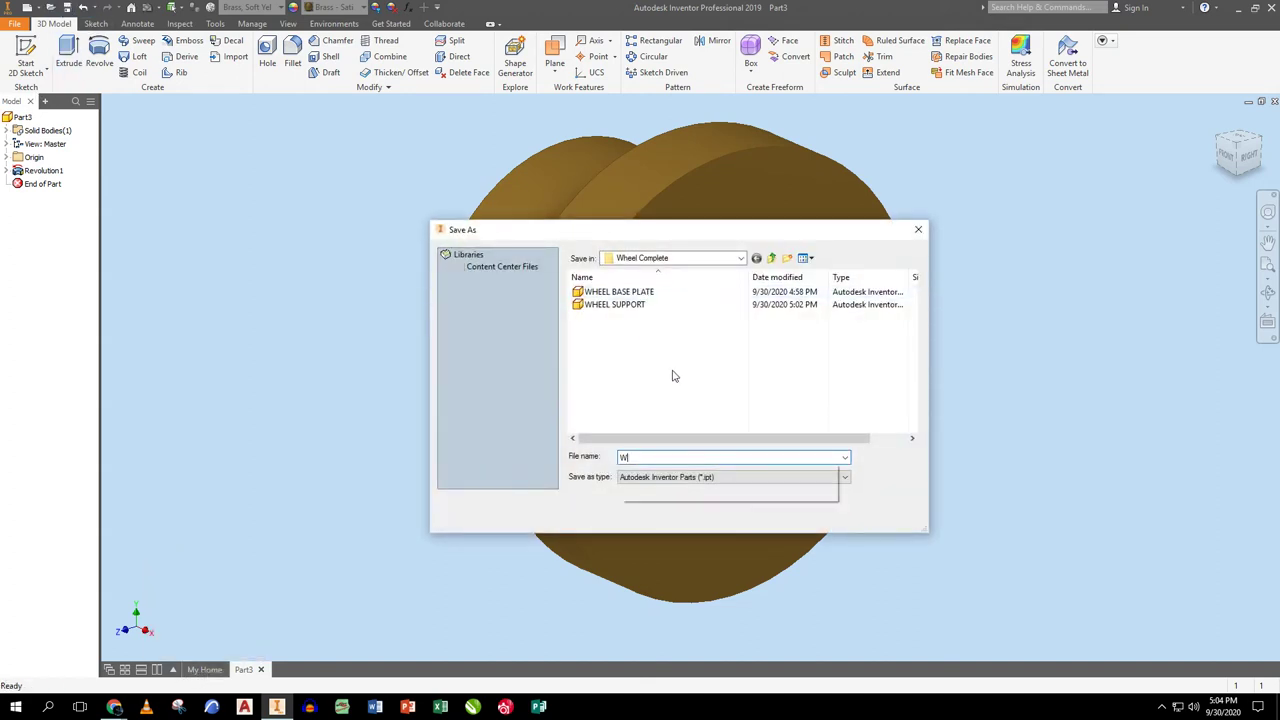
{"action": "type", "text": "HEEL "}
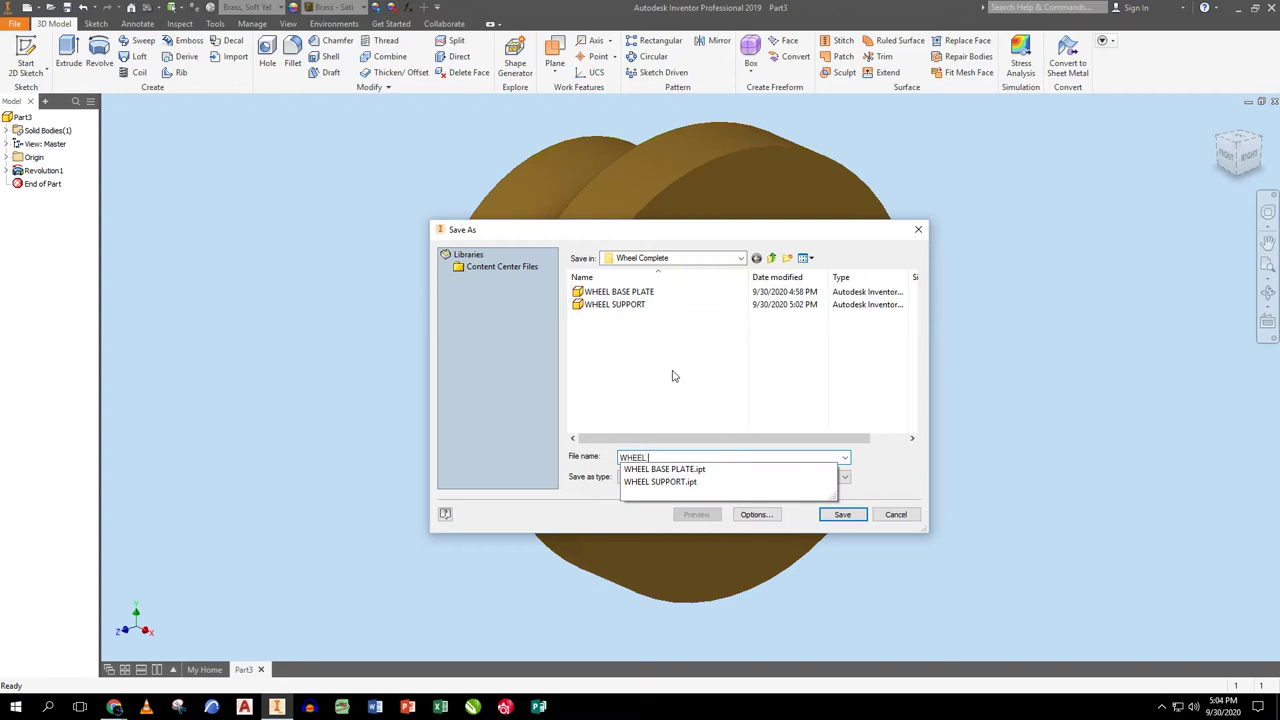
{"action": "type", "text": "BUS"}
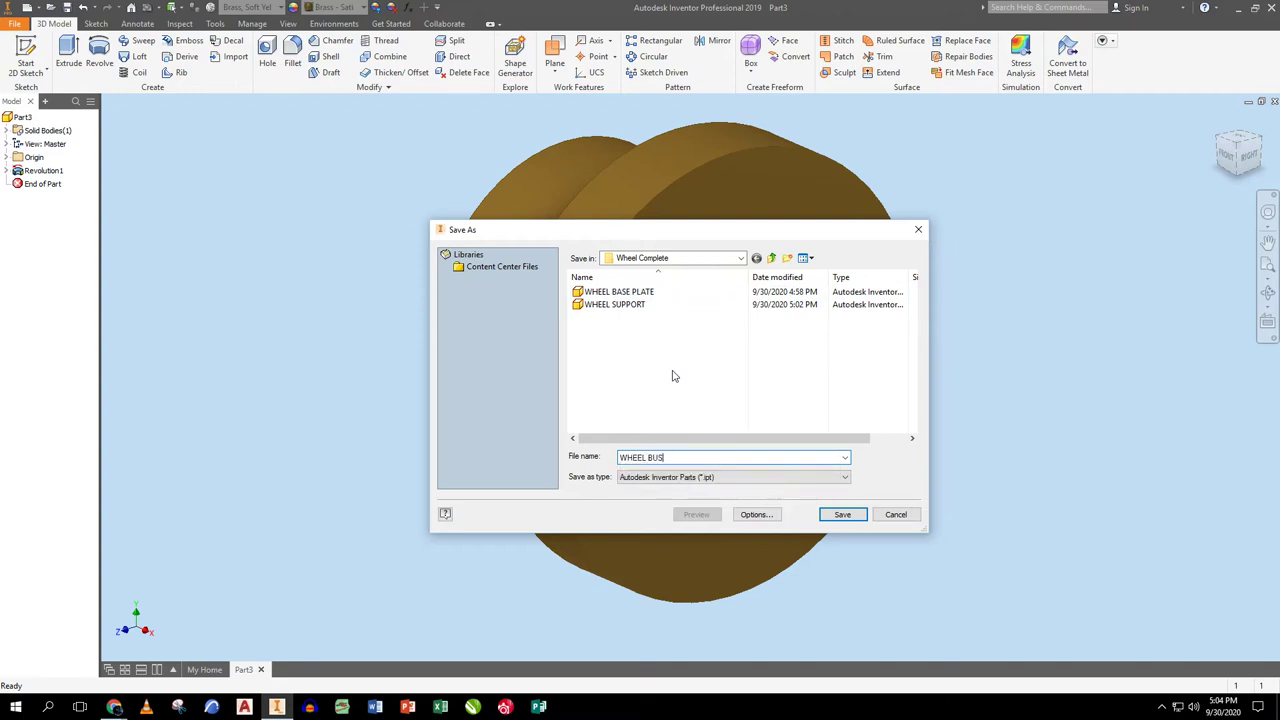
{"action": "type", "text": "HING"}
{"action": "left_click", "coordinate": [842, 514]}
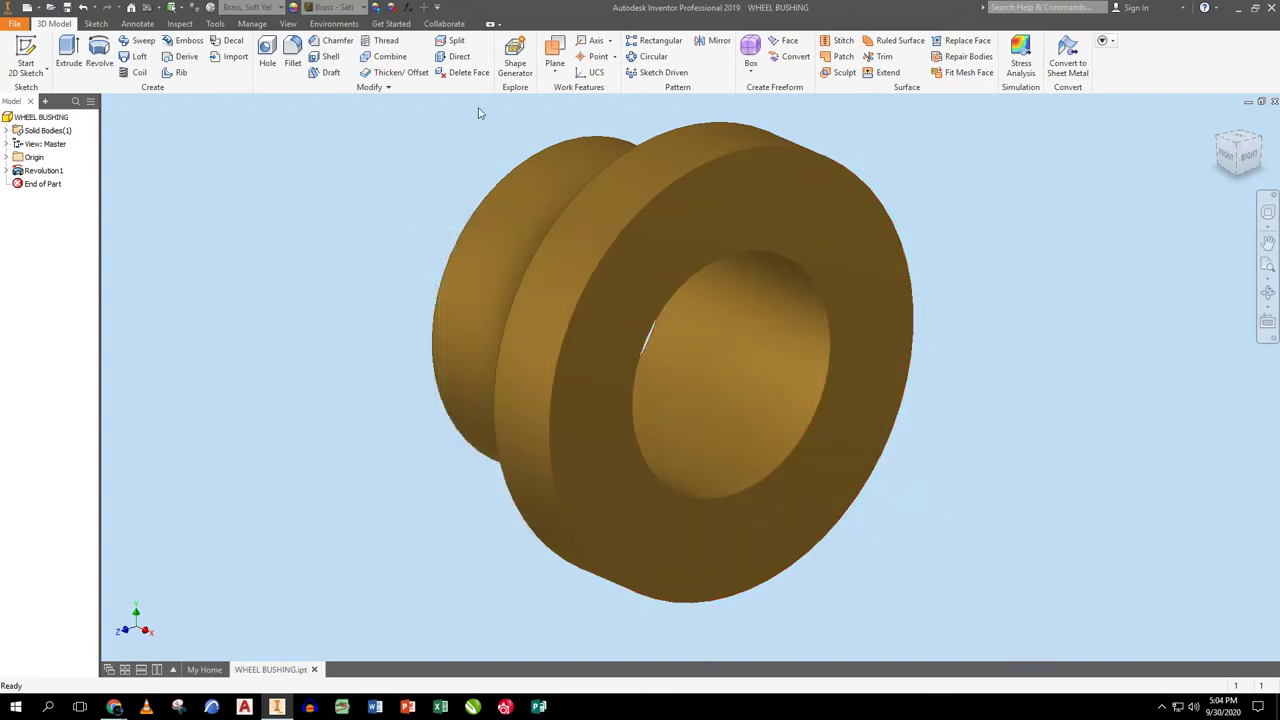
{"action": "left_click", "coordinate": [315, 670]}
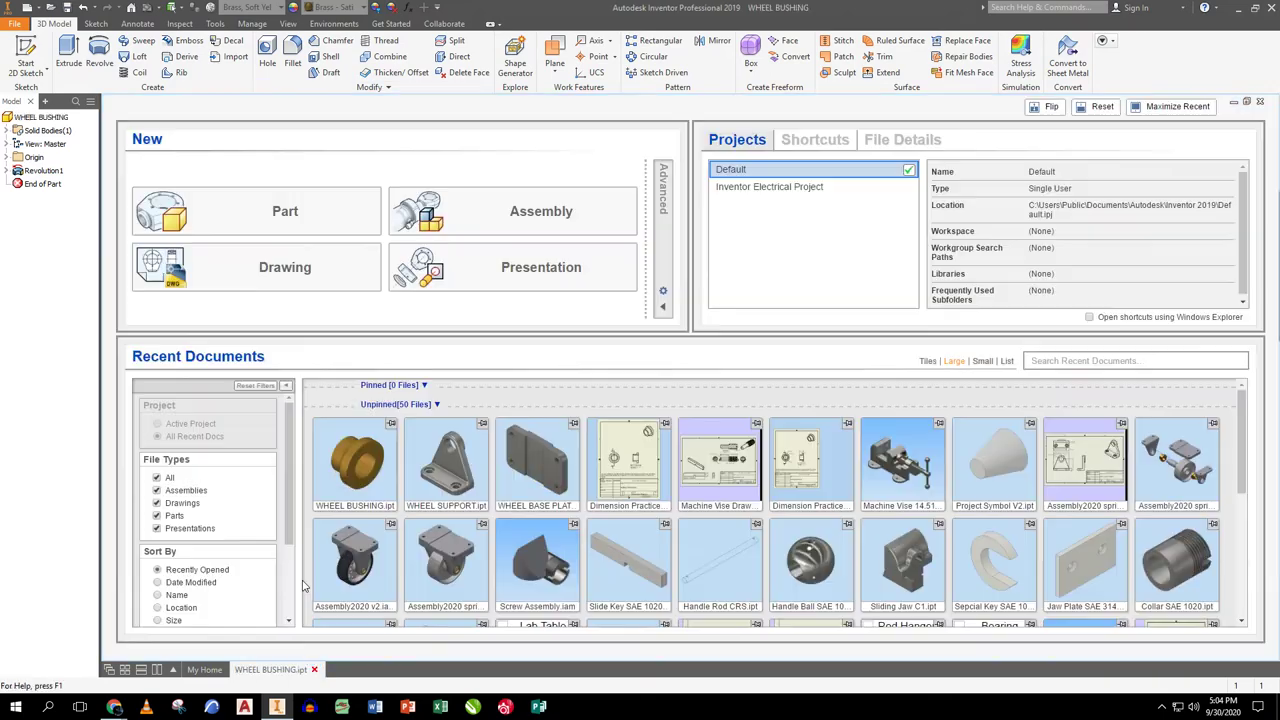
- Create a new standard part, accepting the style library definitions, and start a sketch on the front XY plane
{"action": "left_click", "coordinate": [302, 217]}
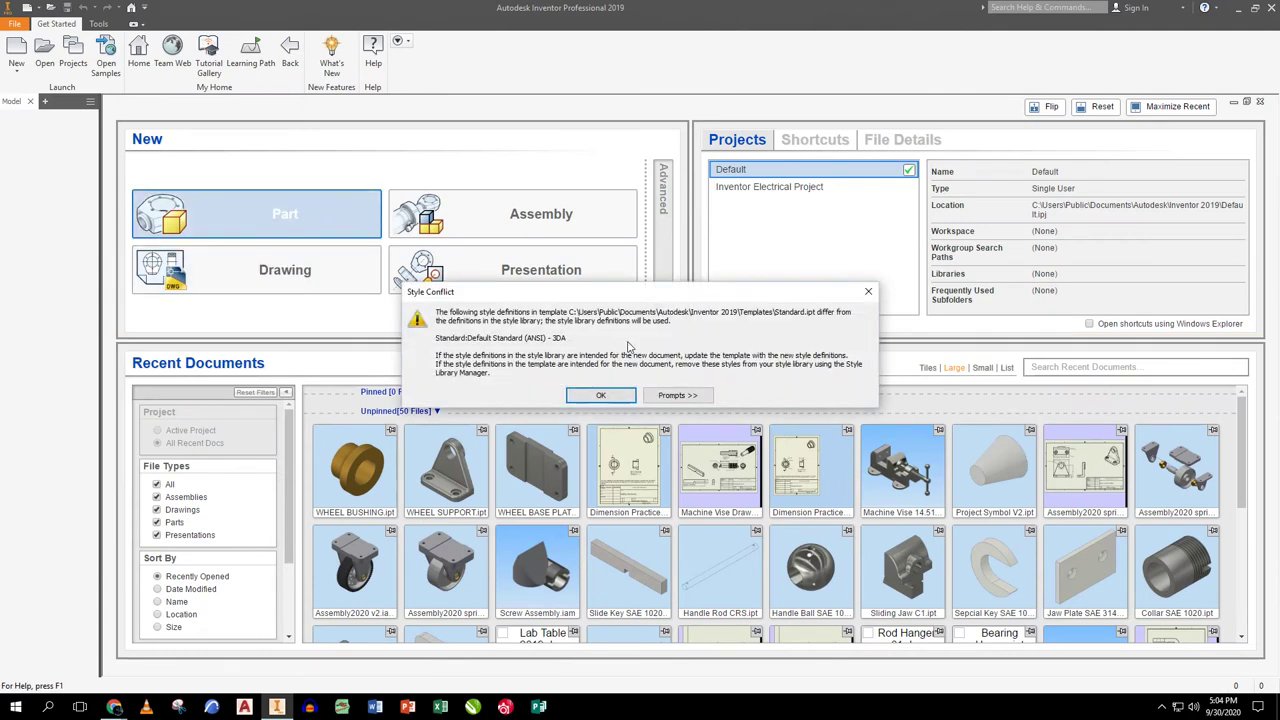
{"action": "left_click", "coordinate": [596, 394]}
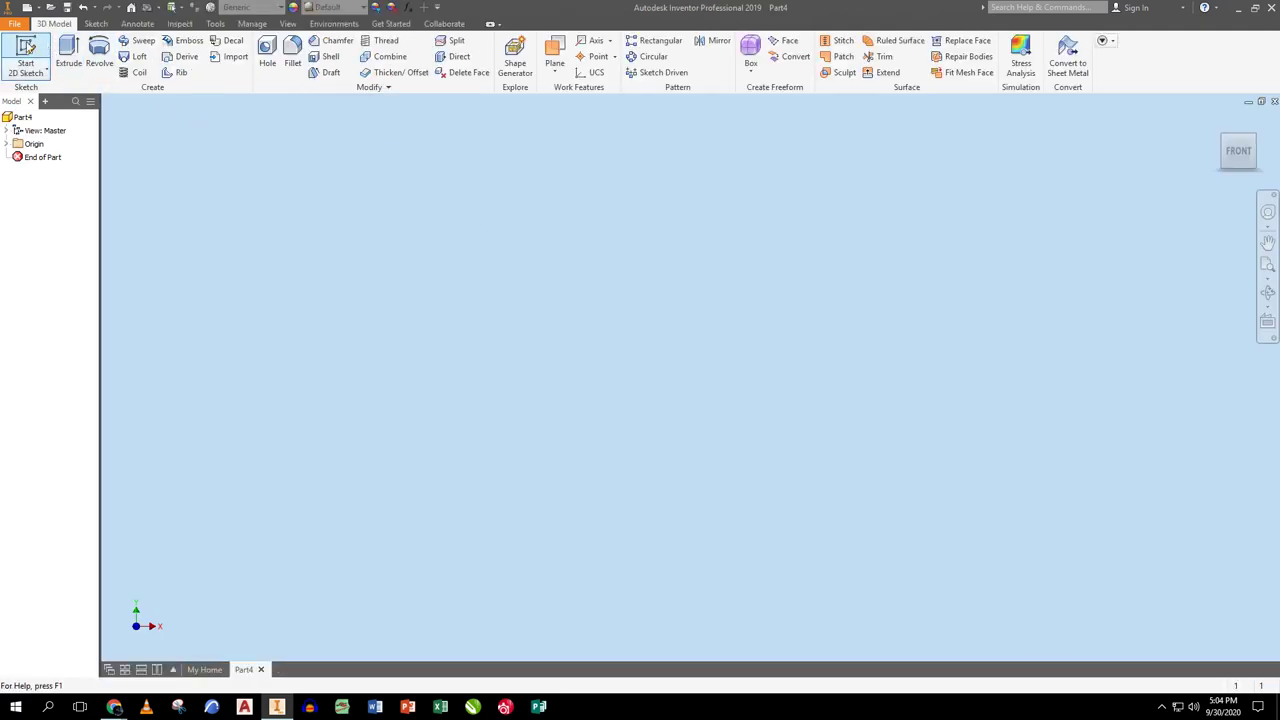
{"action": "left_click", "coordinate": [28, 47]}
{"action": "left_click", "coordinate": [643, 222]}
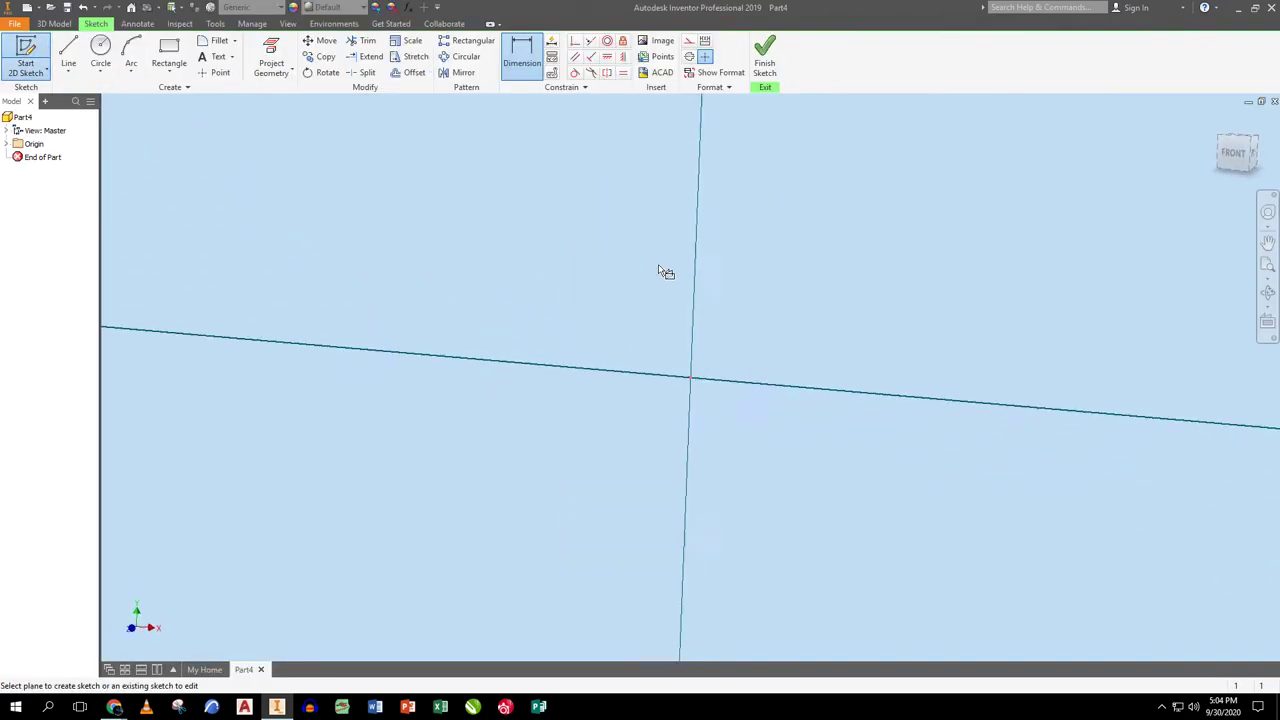
- Draw a 3 in horizontal baseline rightward from the origin and a 0.375 in vertical line up from its far end
{"action": "left_click", "coordinate": [68, 55]}
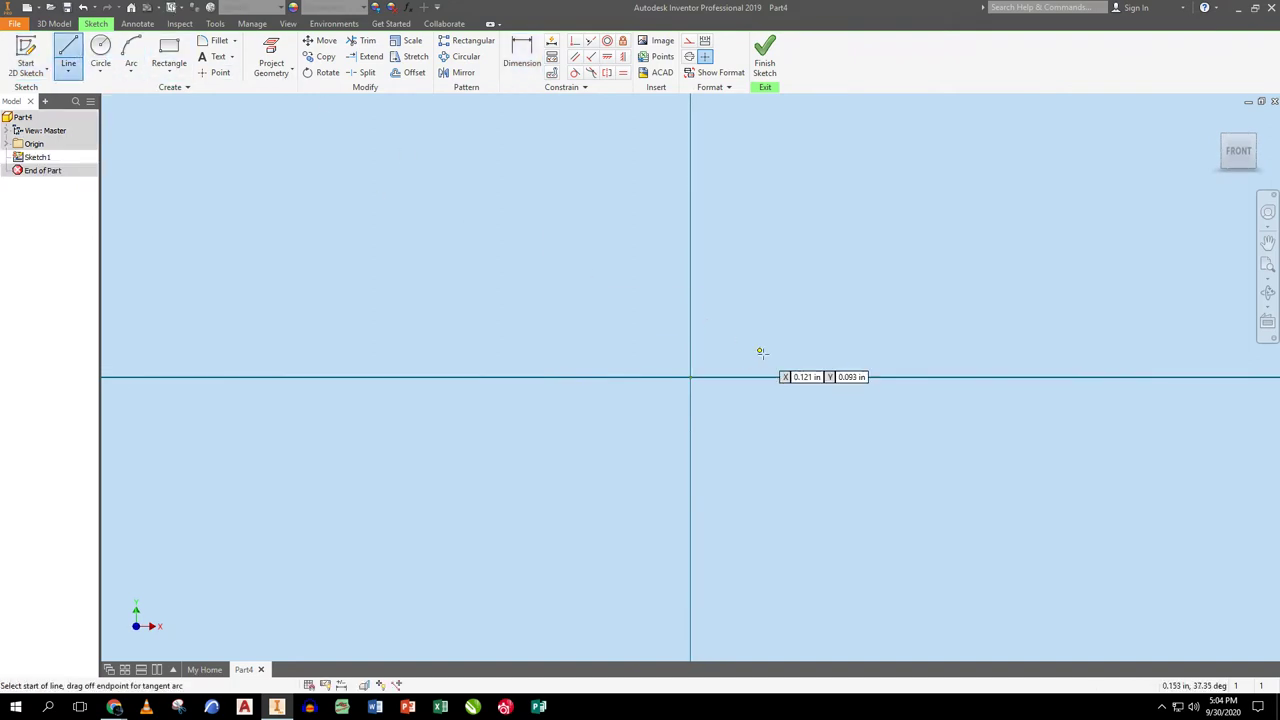
{"action": "left_click", "coordinate": [702, 378]}
{"action": "middle_click_drag", "start_coordinate": [820, 380], "coordinate": [340, 337]}
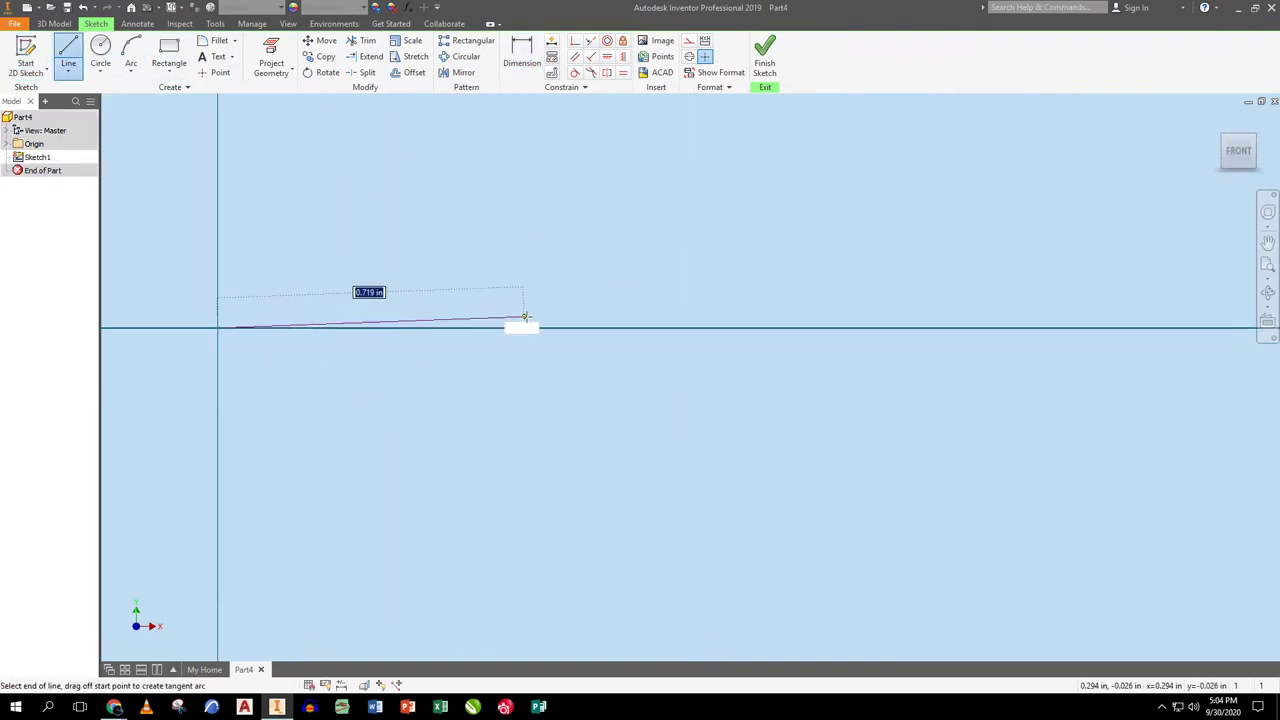
{"action": "key", "text": "Return"}
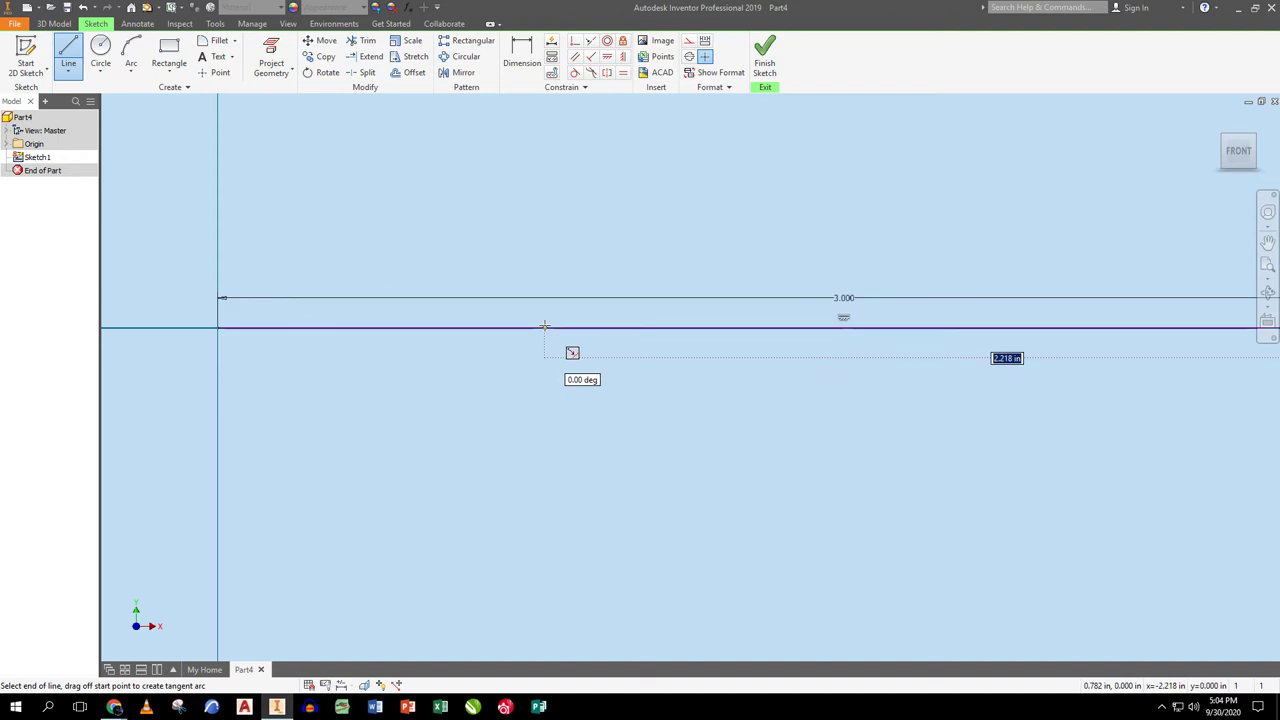
{"action": "scroll", "coordinate": [544, 326], "scroll_direction": "down", "scroll_amount": 5}
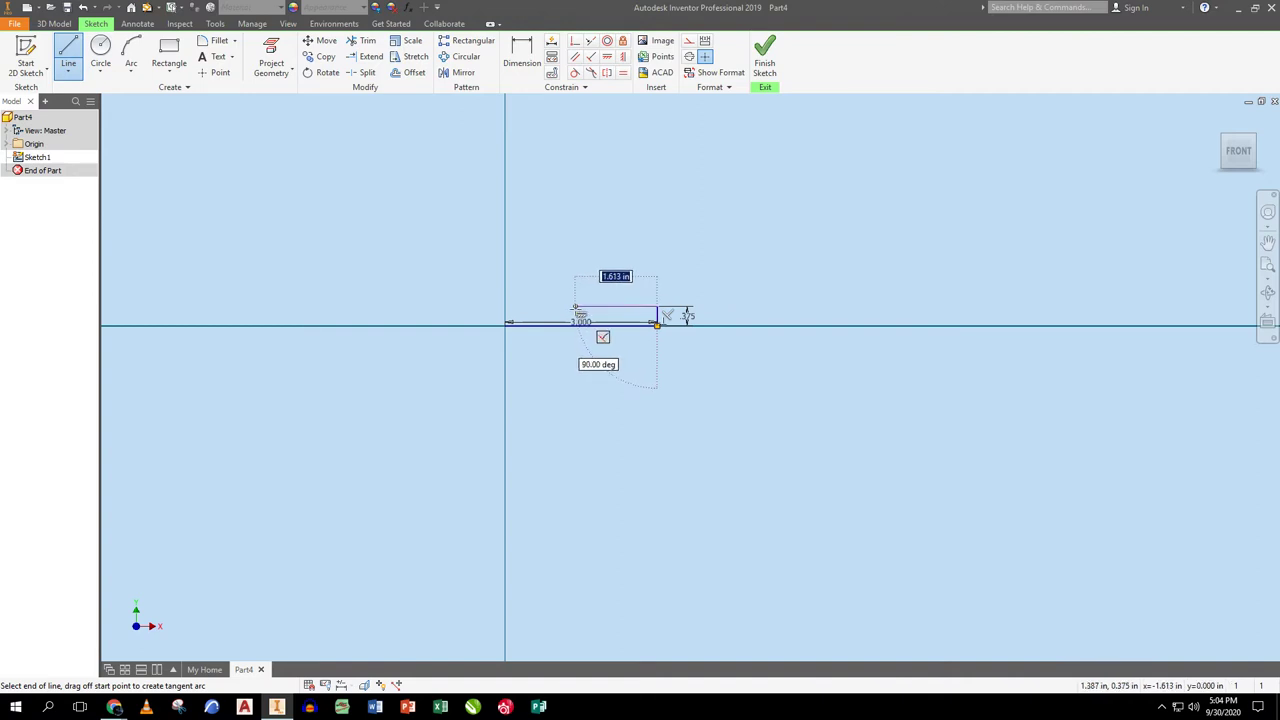
- Continue the profile with a 0.75 in line back toward the origin, a 0.125 in rise and a 1.5 in horizontal line
{"action": "type", "text": ".75"}
{"action": "key", "text": "Return"}
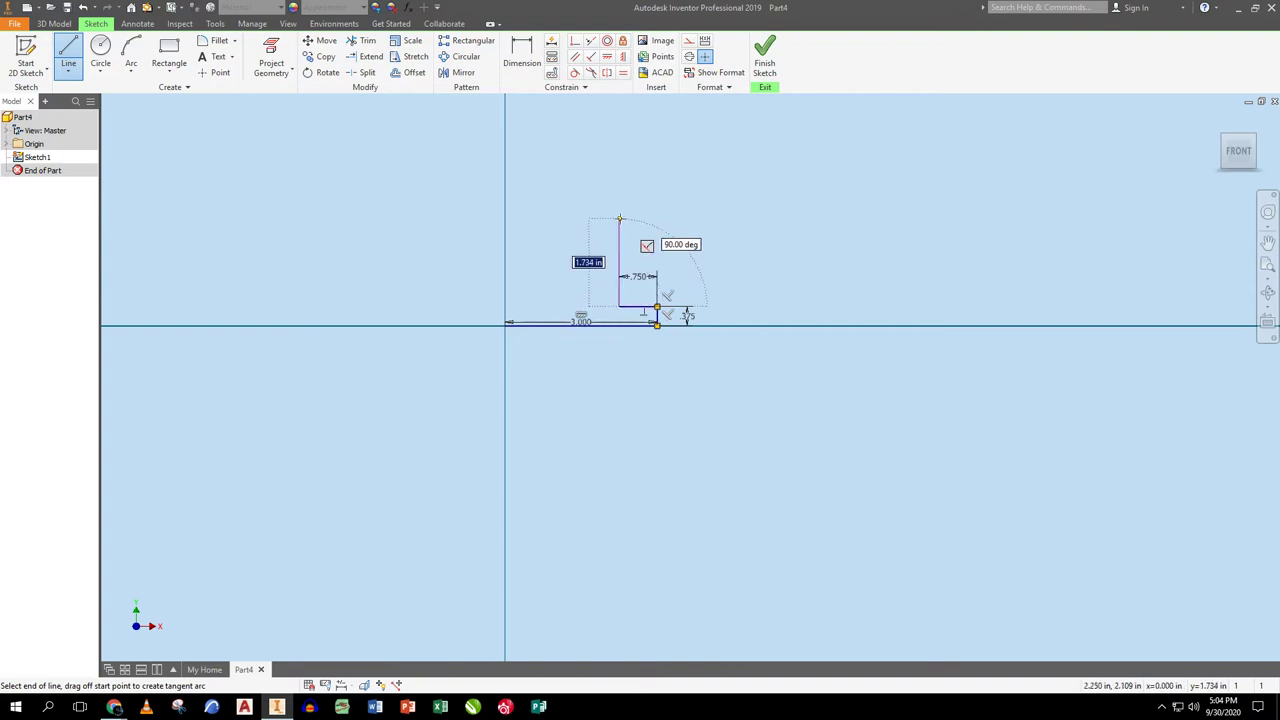
{"action": "type", "text": ".125"}
{"action": "key", "text": "Return"}
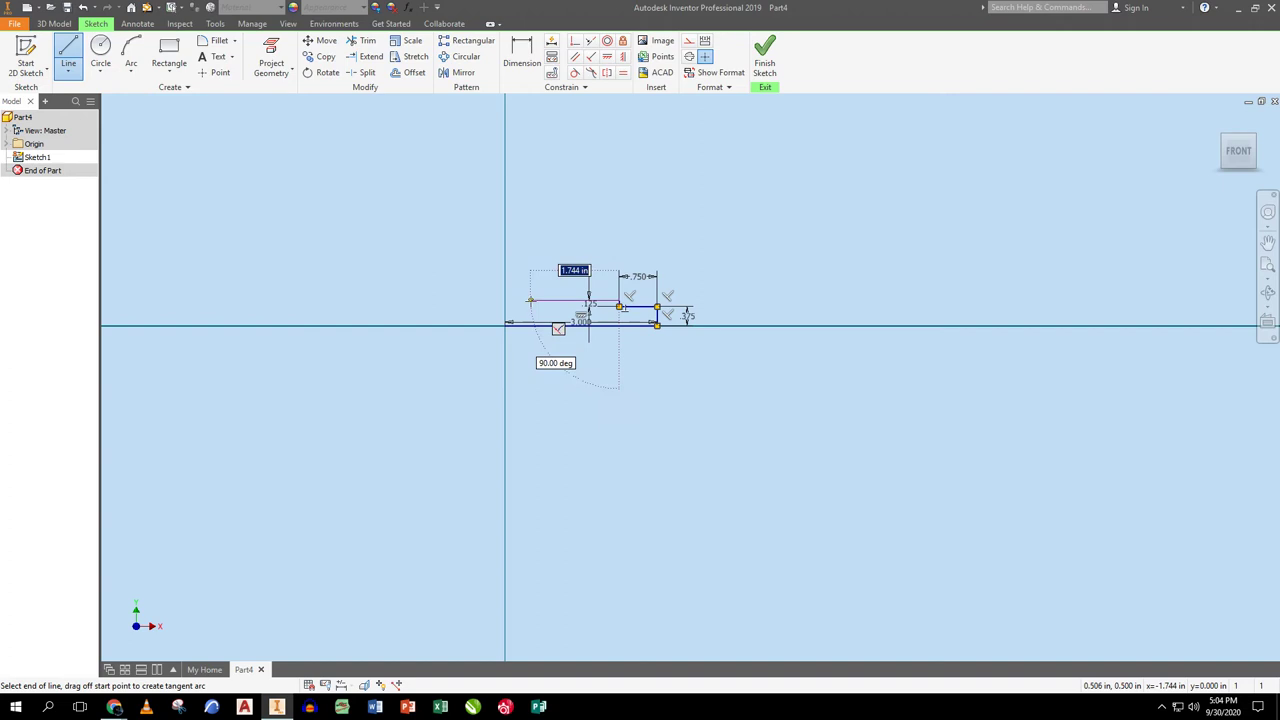
{"action": "type", "text": "1.5"}
{"action": "key", "text": "Return"}
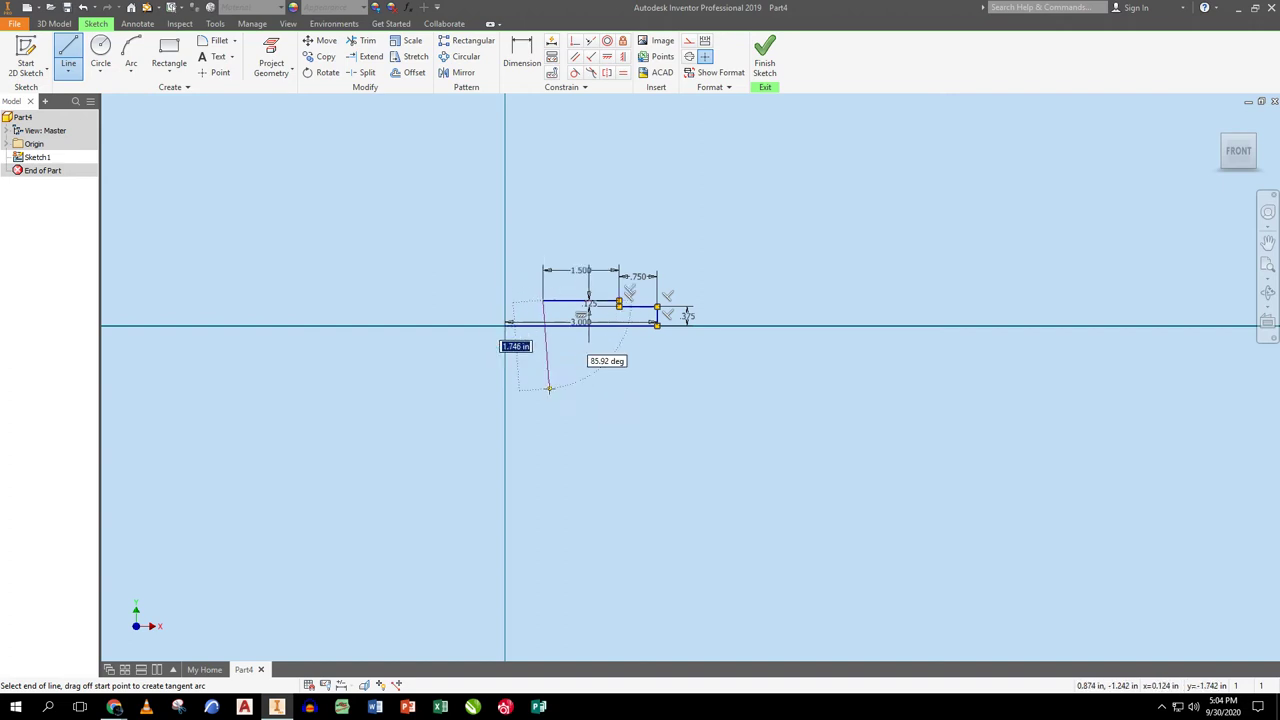
- Add a 0.125 in drop and a 0.75 in horizontal line, and close the profile at the origin with a vertical line
{"action": "type", "text": "."}
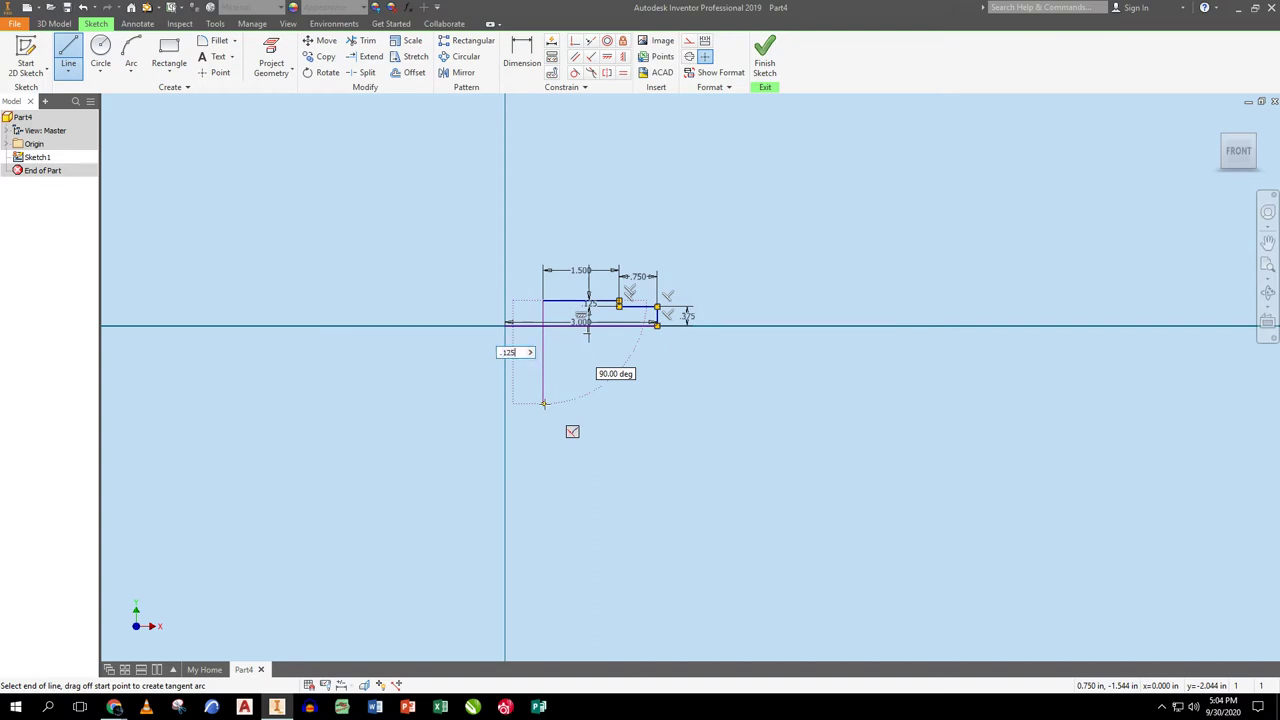
{"action": "type", "text": "125"}
{"action": "key", "text": "Return"}
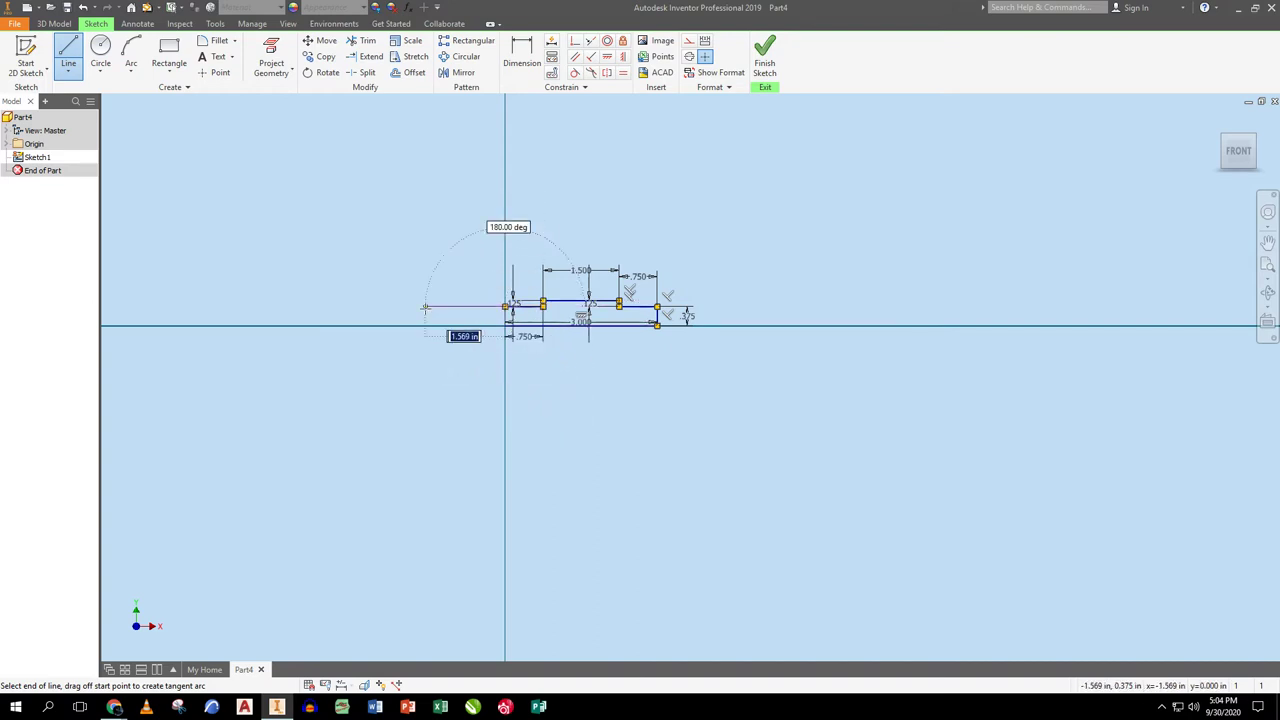
{"action": "scroll", "coordinate": [475, 330], "scroll_direction": "down", "scroll_amount": 3}
{"action": "scroll", "coordinate": [480, 320], "scroll_direction": "up", "scroll_amount": 8}
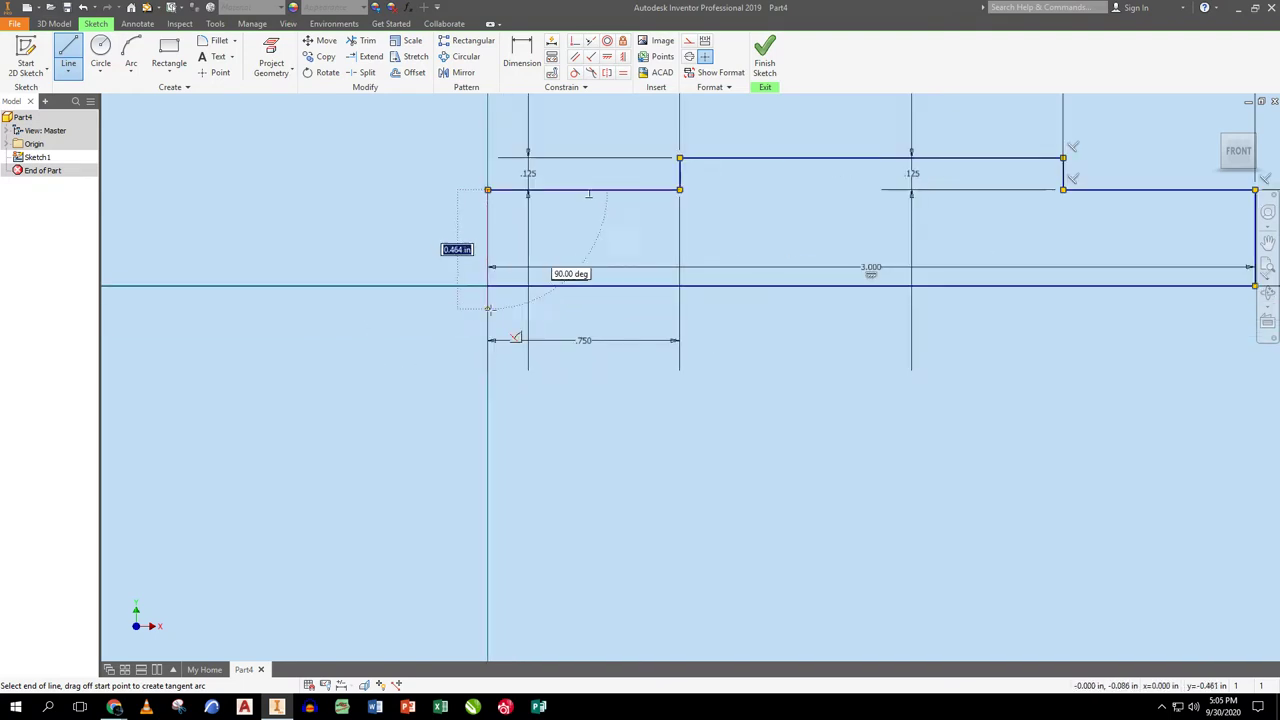
{"action": "left_click", "coordinate": [487, 286]}
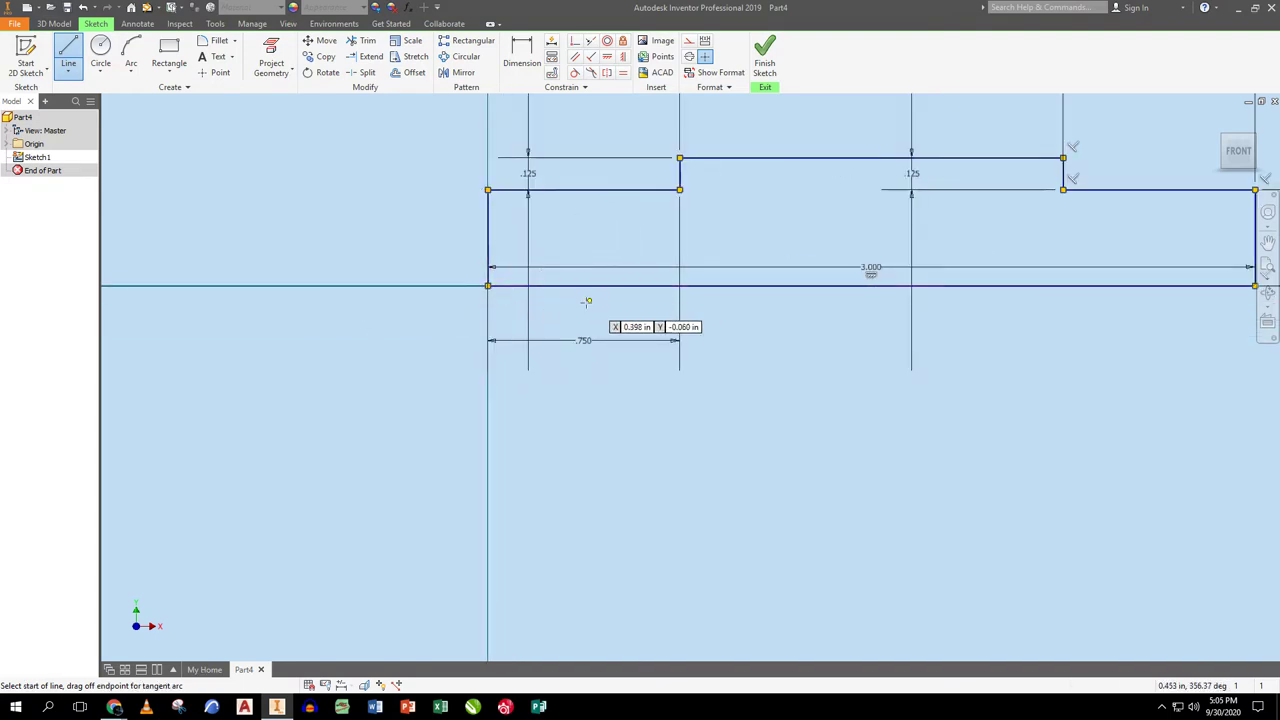
- Finish the sketch and revolve the stepped profile fully around its 3 in baseline as a solid
{"action": "scroll", "coordinate": [587, 300], "scroll_direction": "down", "scroll_amount": 3}
{"action": "scroll", "coordinate": [771, 157], "scroll_direction": "up", "scroll_amount": 3}
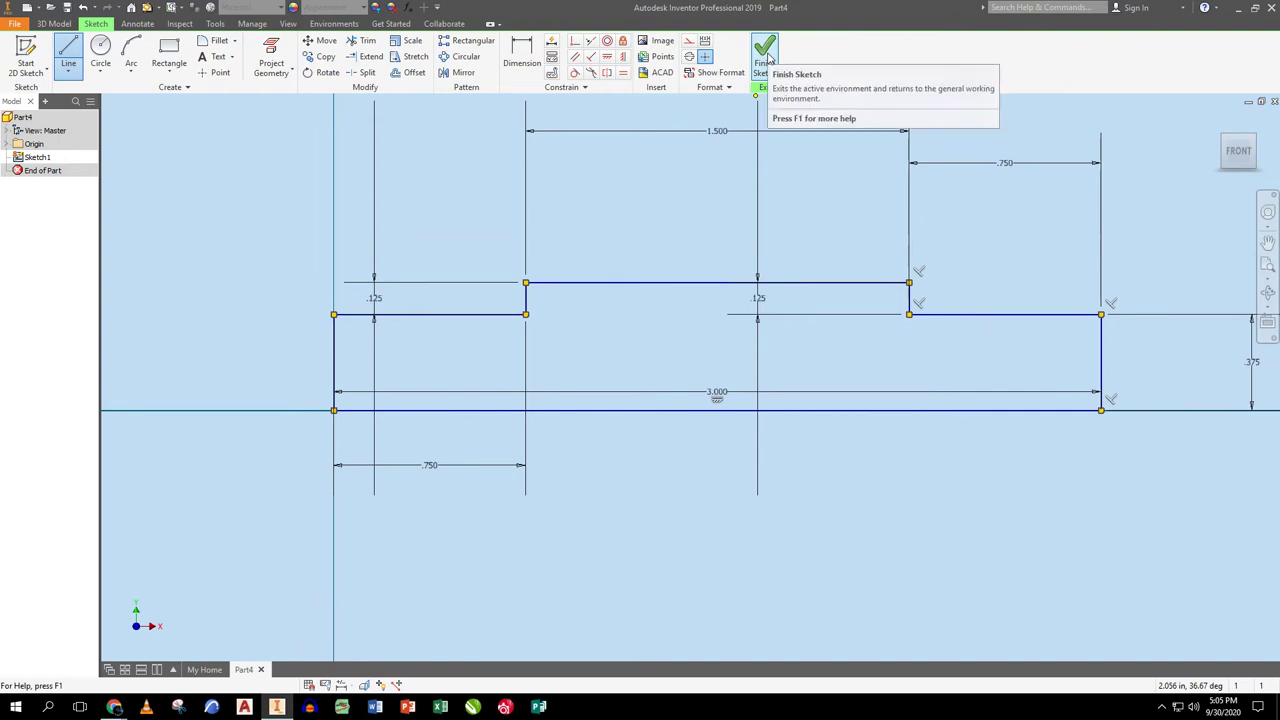
{"action": "left_click", "coordinate": [765, 60]}
{"action": "left_click", "coordinate": [1266, 262]}
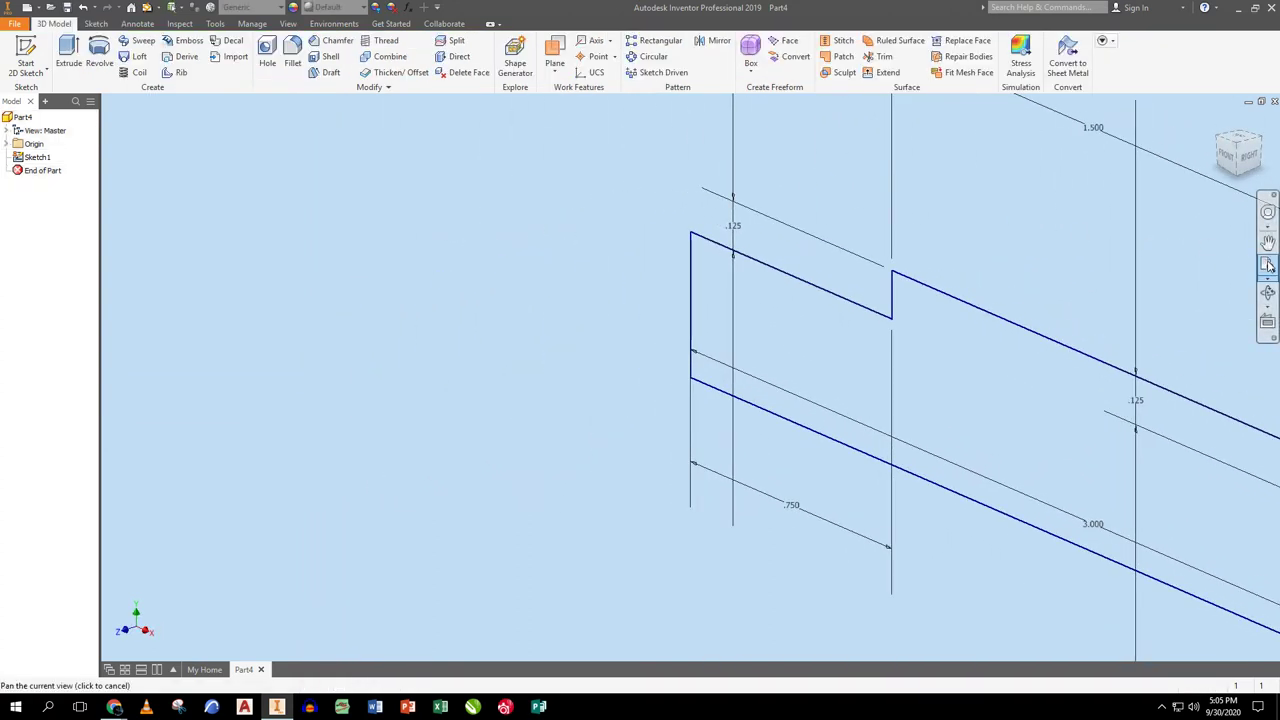
{"action": "left_click", "coordinate": [99, 55]}
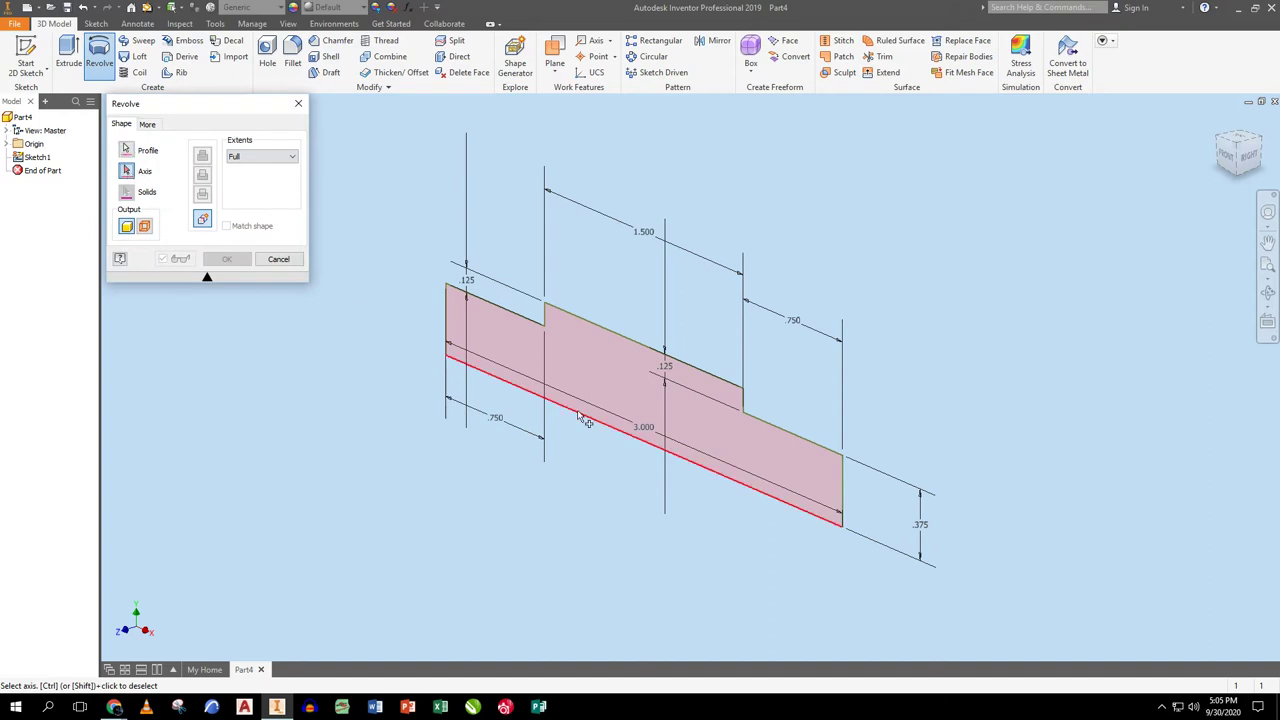
{"action": "left_click", "coordinate": [587, 420]}
{"action": "left_click", "coordinate": [226, 259]}
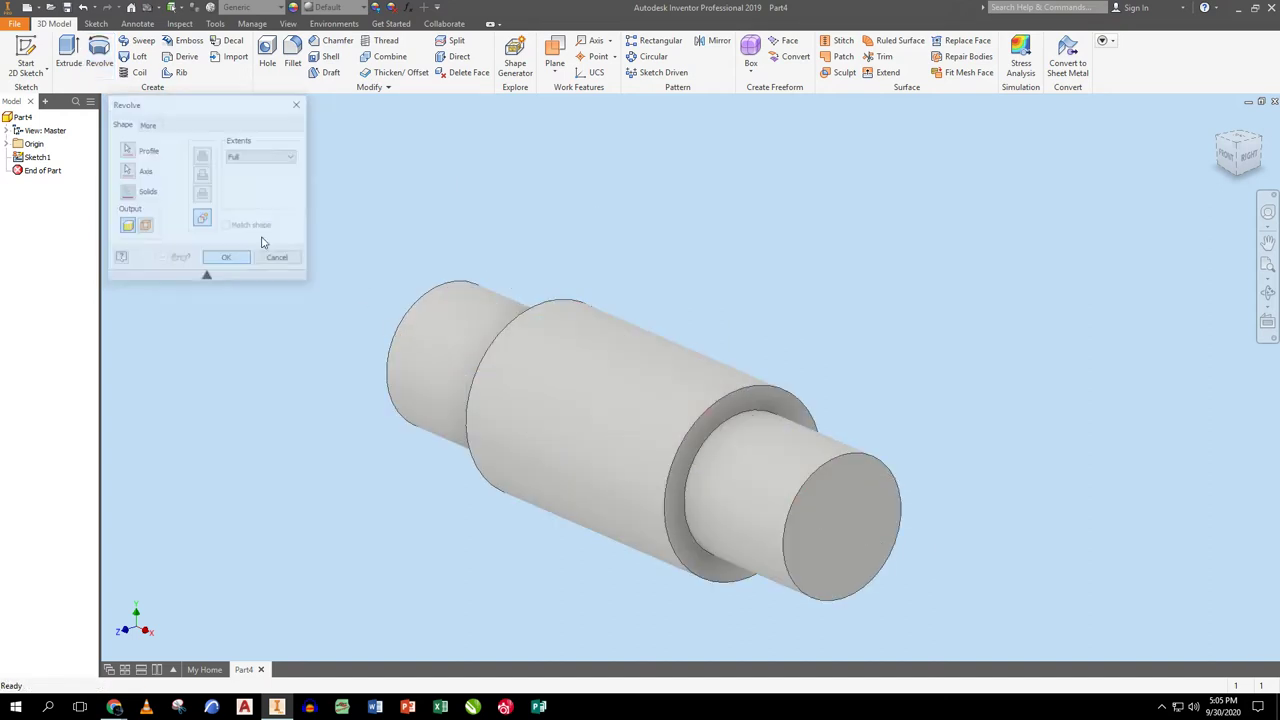
- Chamfer the outer circular edges at both ends of the shaft with a distance of 0.125 in
{"action": "left_click", "coordinate": [331, 41]}
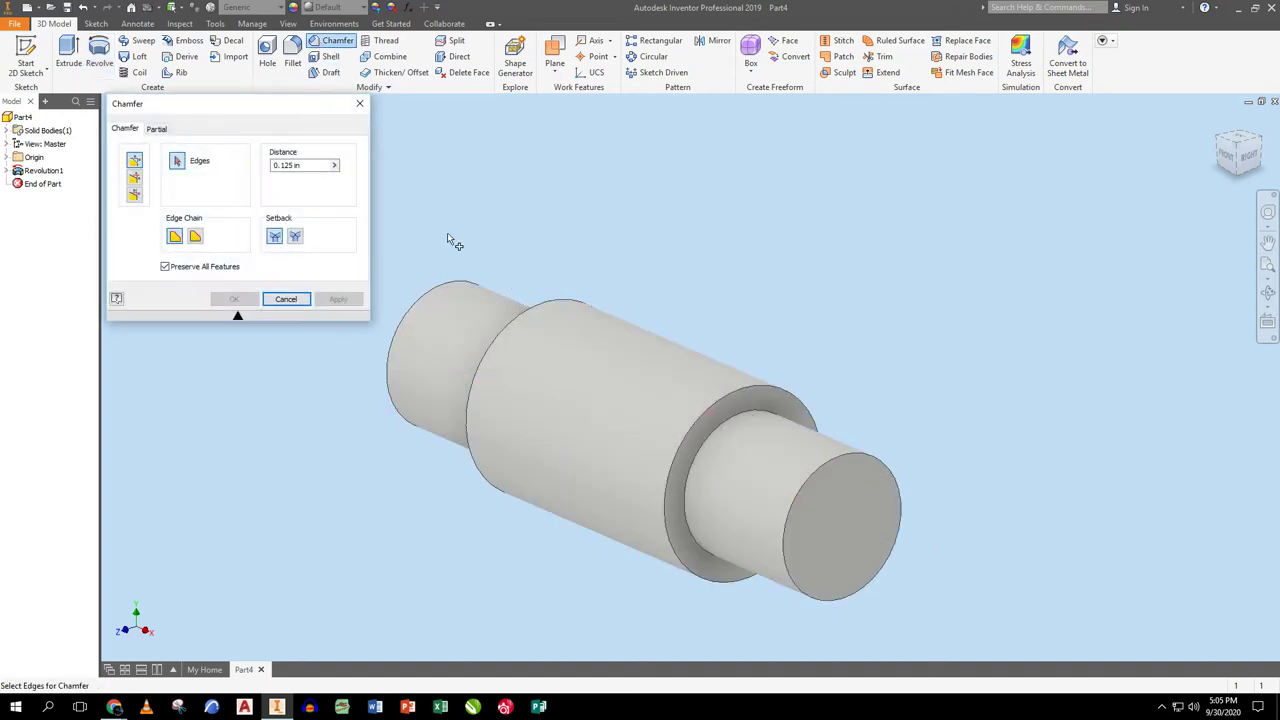
{"action": "left_click", "coordinate": [450, 287]}
{"action": "left_click", "coordinate": [885, 472]}
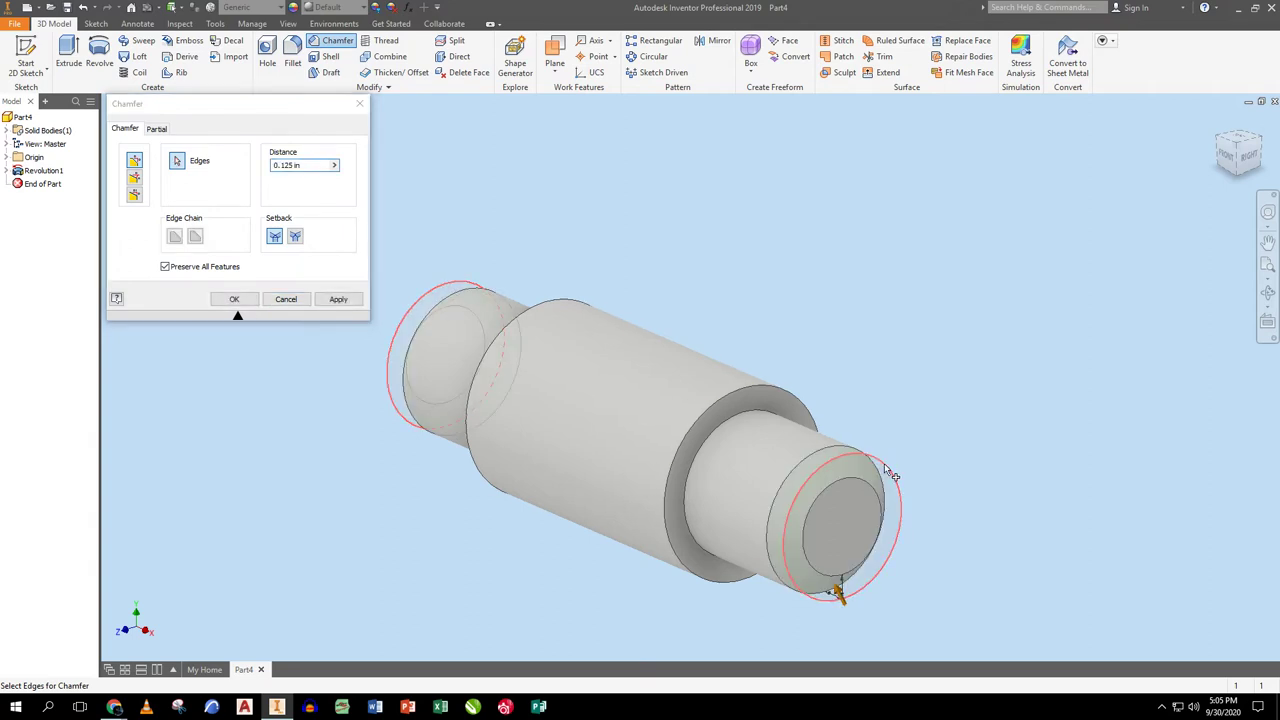
{"action": "left_click", "coordinate": [338, 299]}
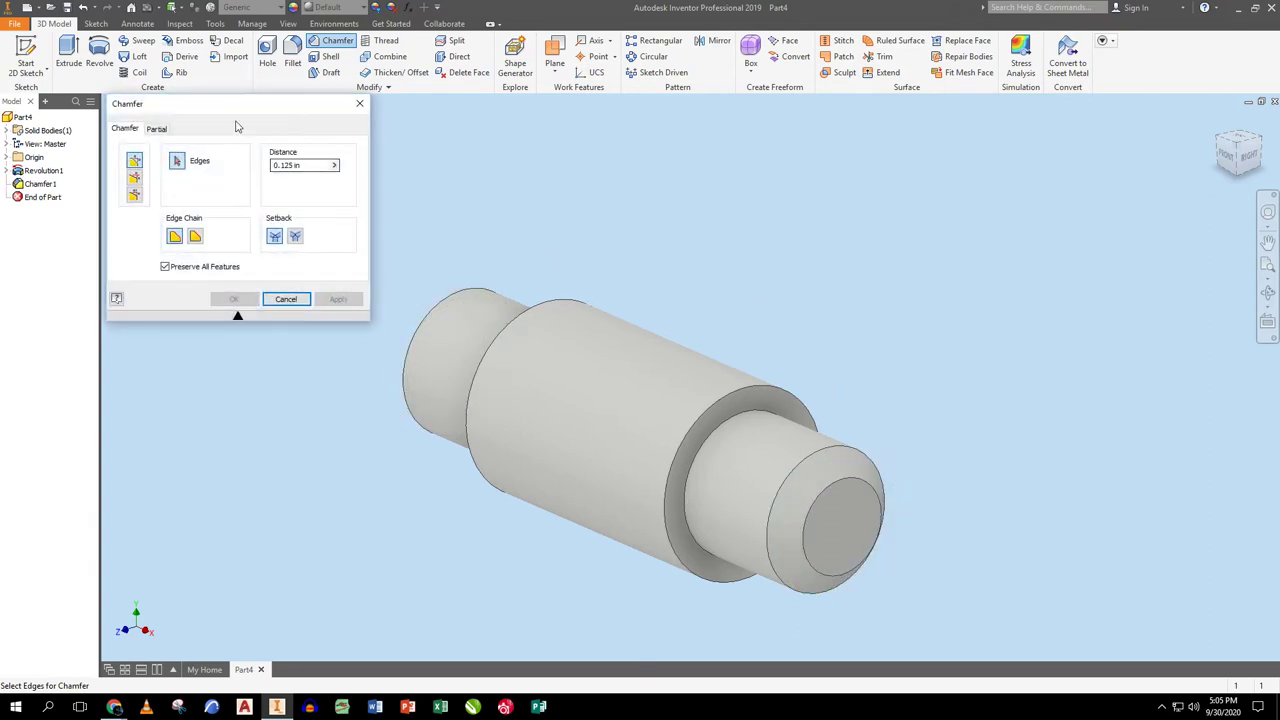
{"action": "left_click", "coordinate": [359, 104]}
- Assign the material Steel, Alloy to the shaft
{"action": "left_click", "coordinate": [253, 7]}
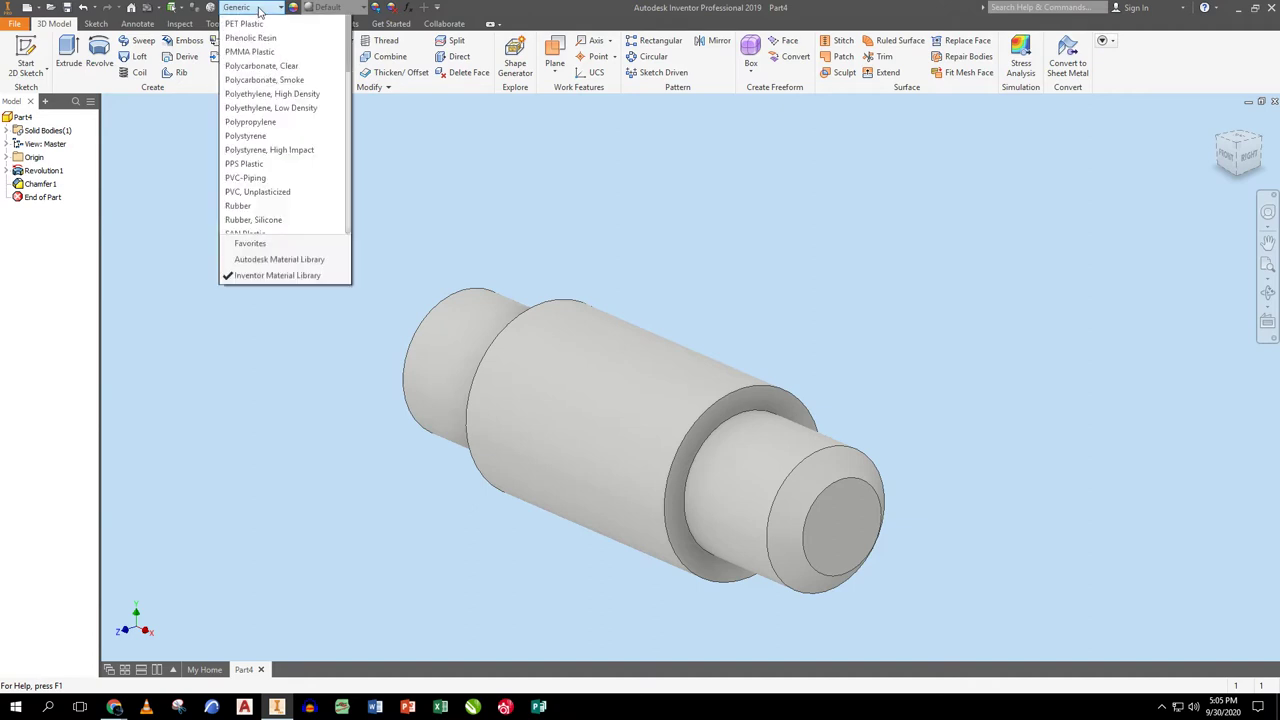
{"action": "scroll", "coordinate": [295, 310], "scroll_direction": "down", "scroll_amount": 7}
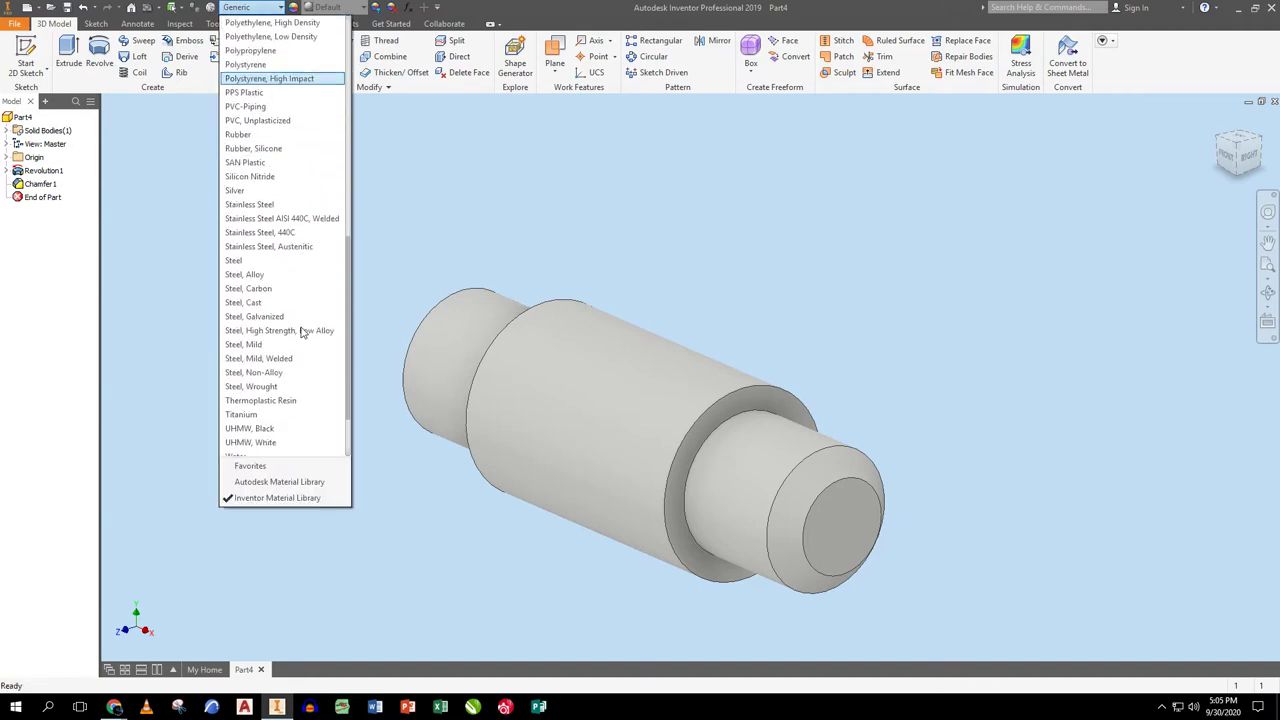
{"action": "left_click", "coordinate": [256, 275]}
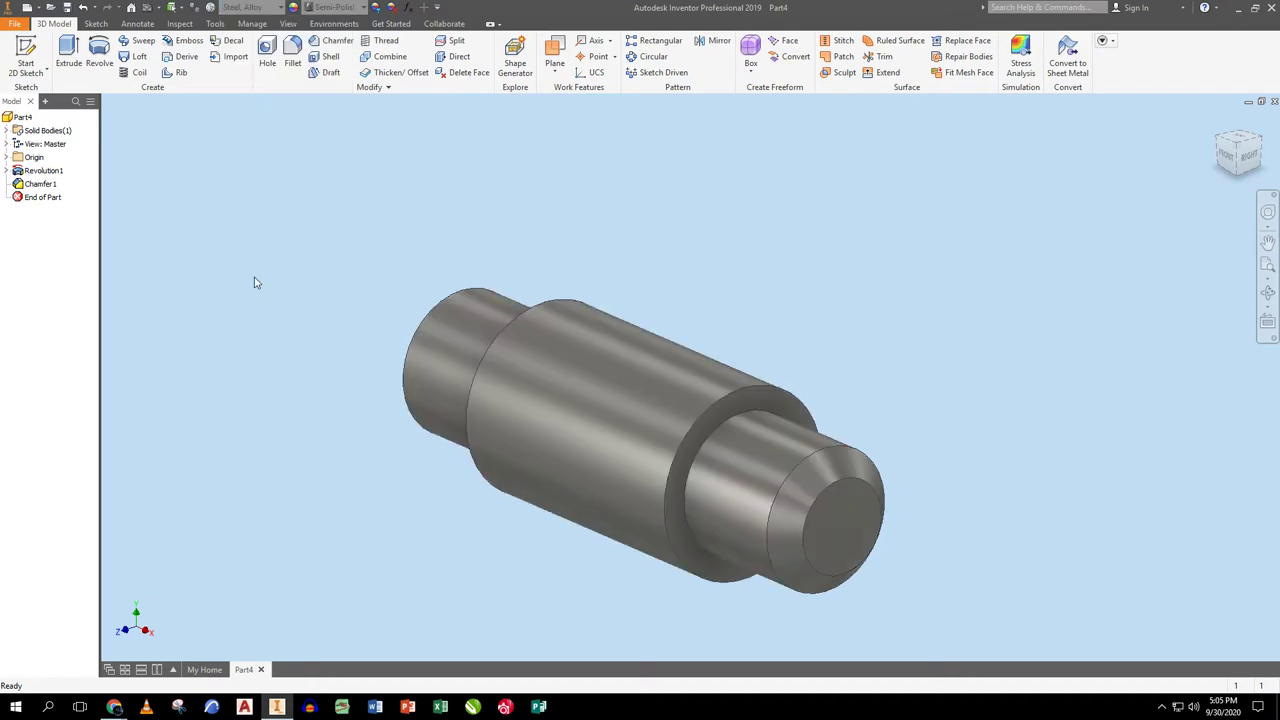
- Change the shaft's material to Steel, High Strength, Low Alloy
{"action": "left_click", "coordinate": [250, 7]}
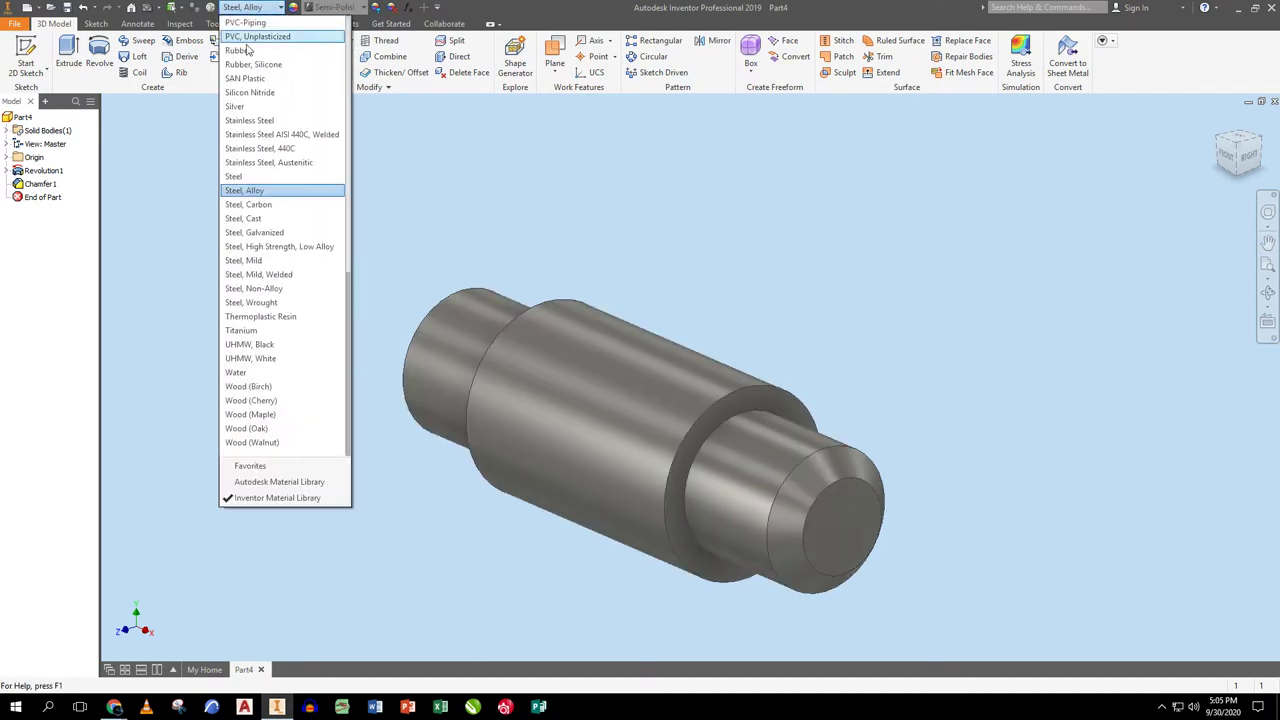
{"action": "left_click", "coordinate": [275, 246]}
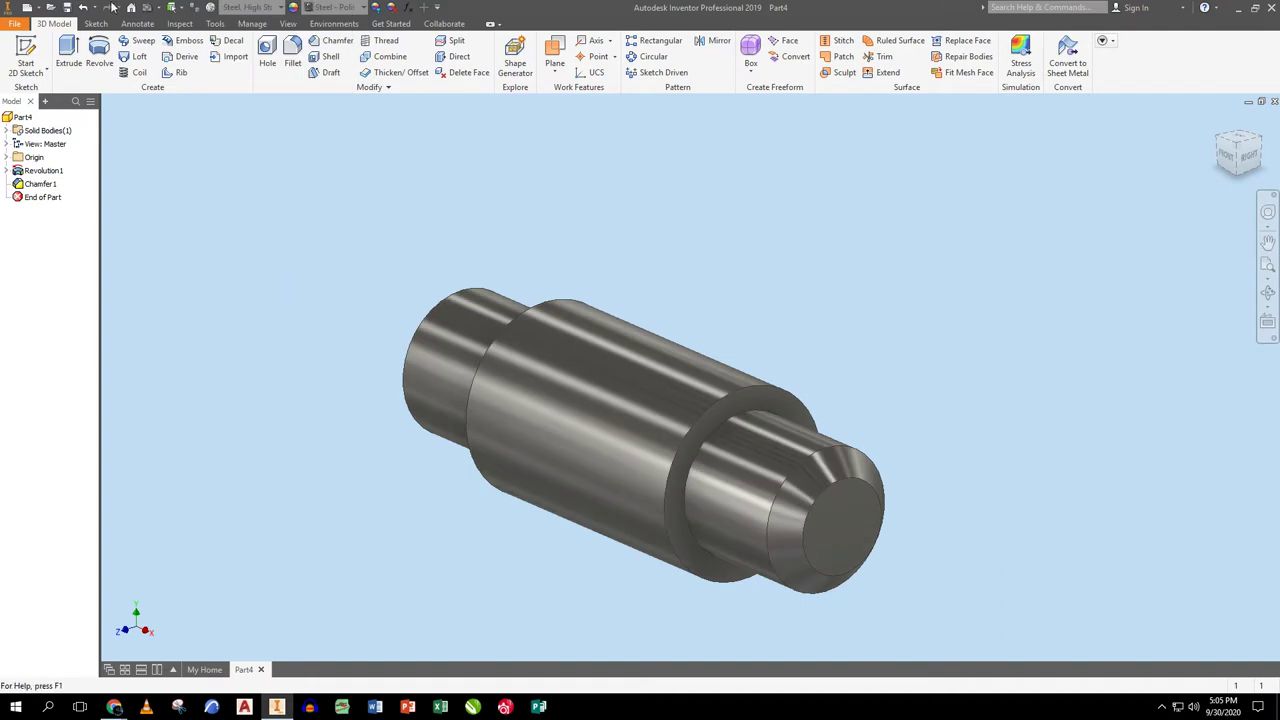
- Save the shaft part as WHEEL AXLE in the Wheel Complete folder and close it
{"action": "left_click", "coordinate": [67, 7]}
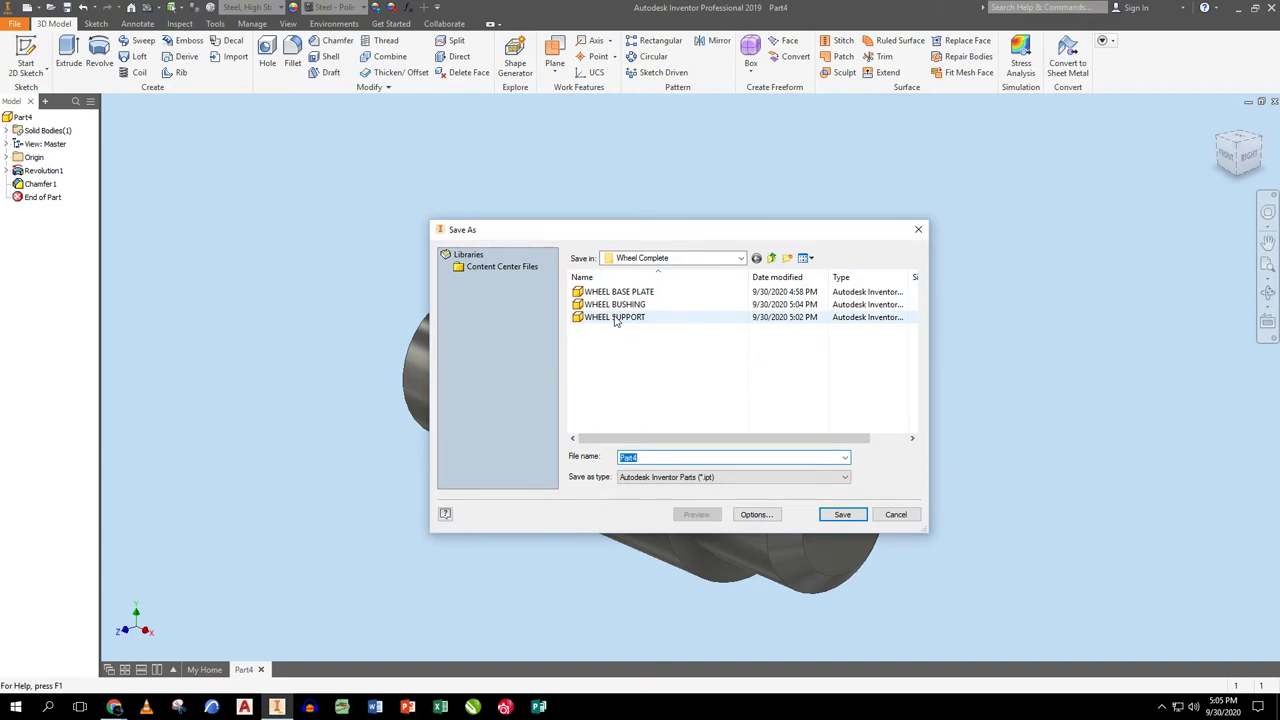
{"action": "type", "text": "WHEEL AXLE"}
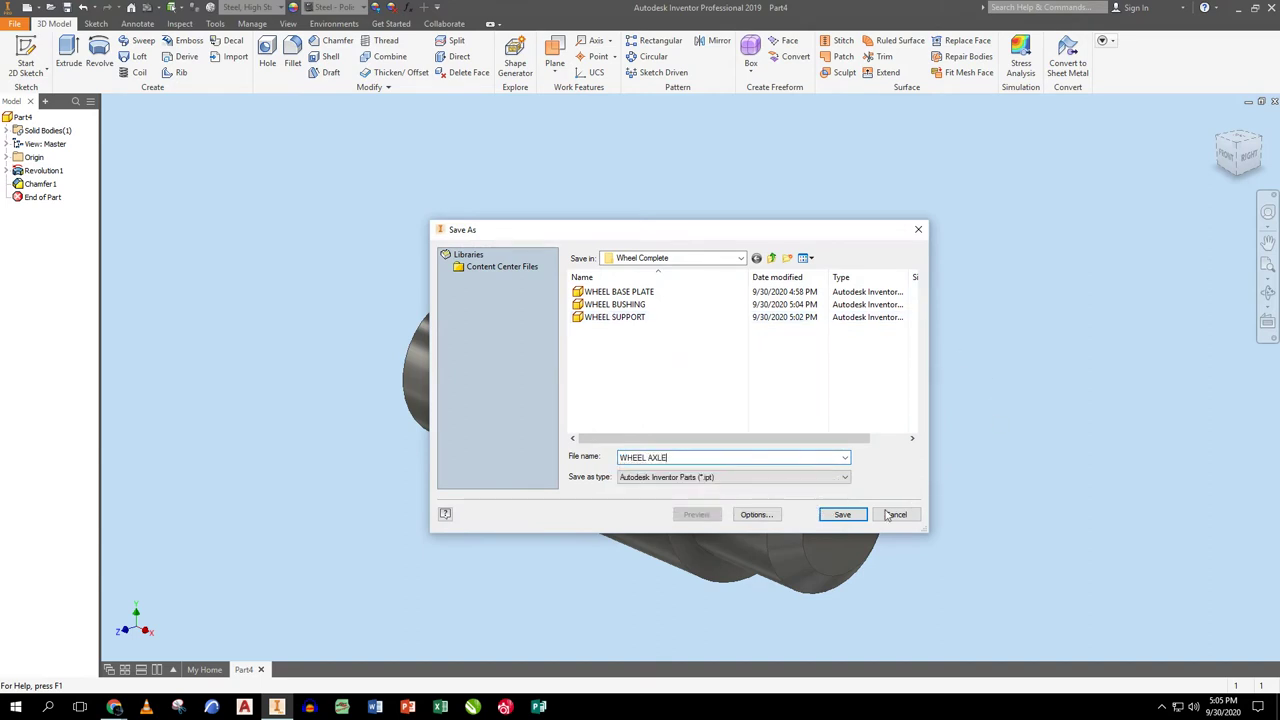
{"action": "left_click", "coordinate": [842, 514]}
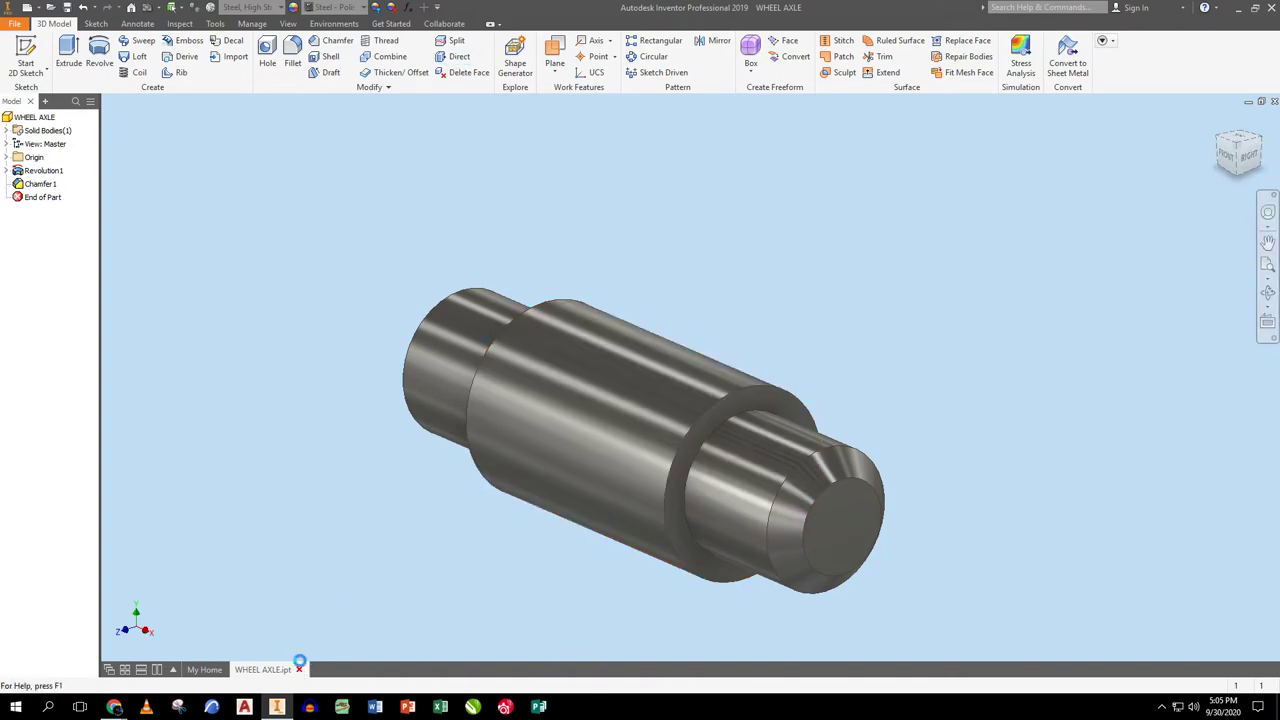
{"action": "left_click", "coordinate": [299, 663]}
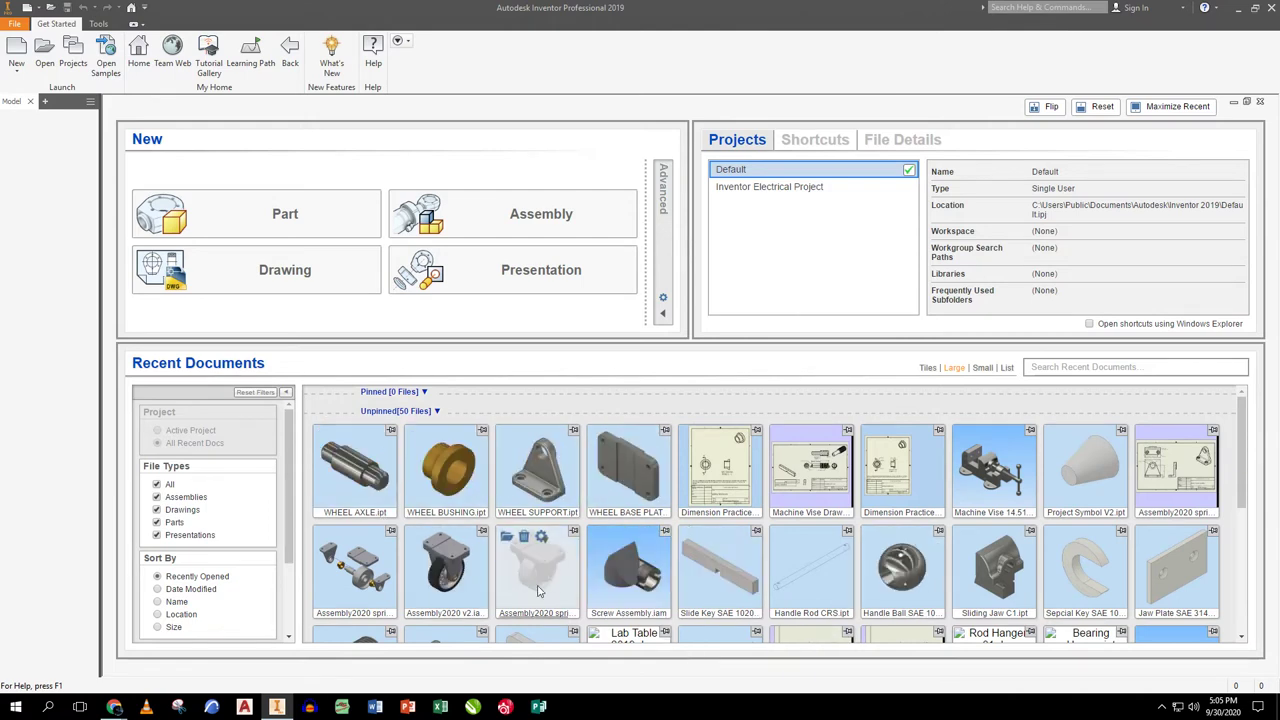
- Create a new part and start a 2D sketch on the front (XY) origin plane
{"action": "left_click", "coordinate": [256, 212]}
{"action": "left_click", "coordinate": [606, 396]}
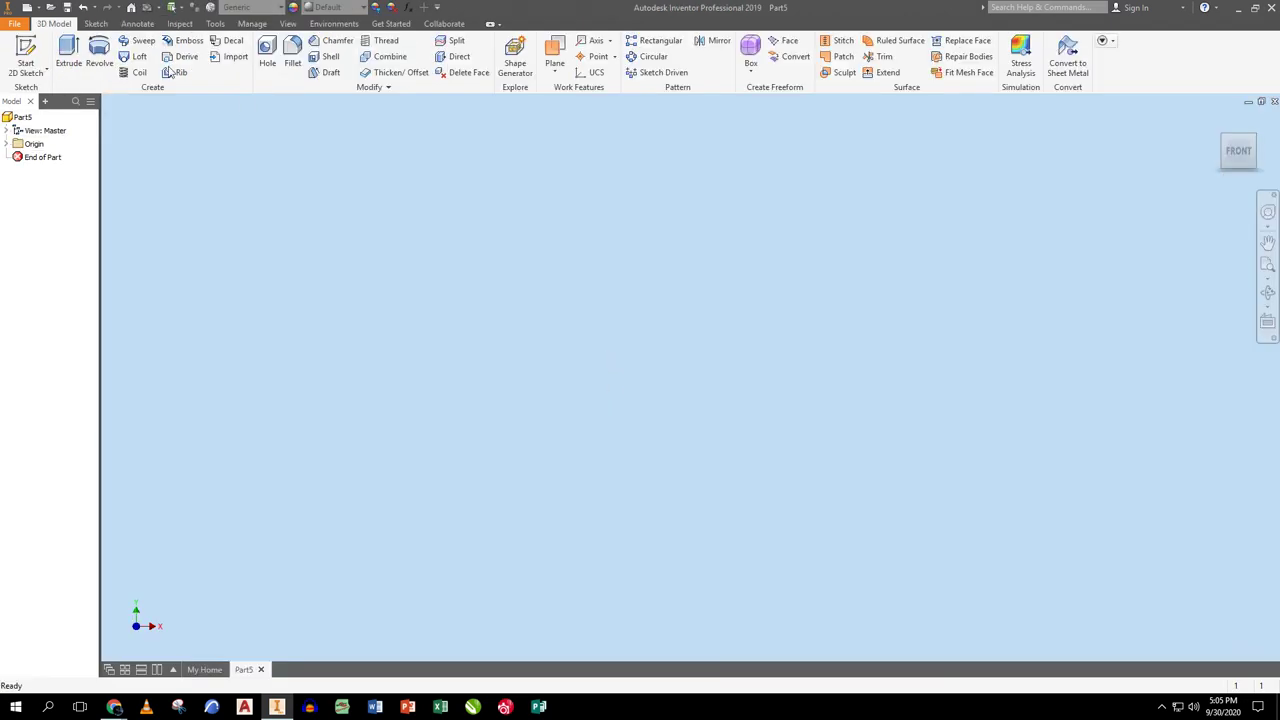
{"action": "left_click", "coordinate": [26, 55]}
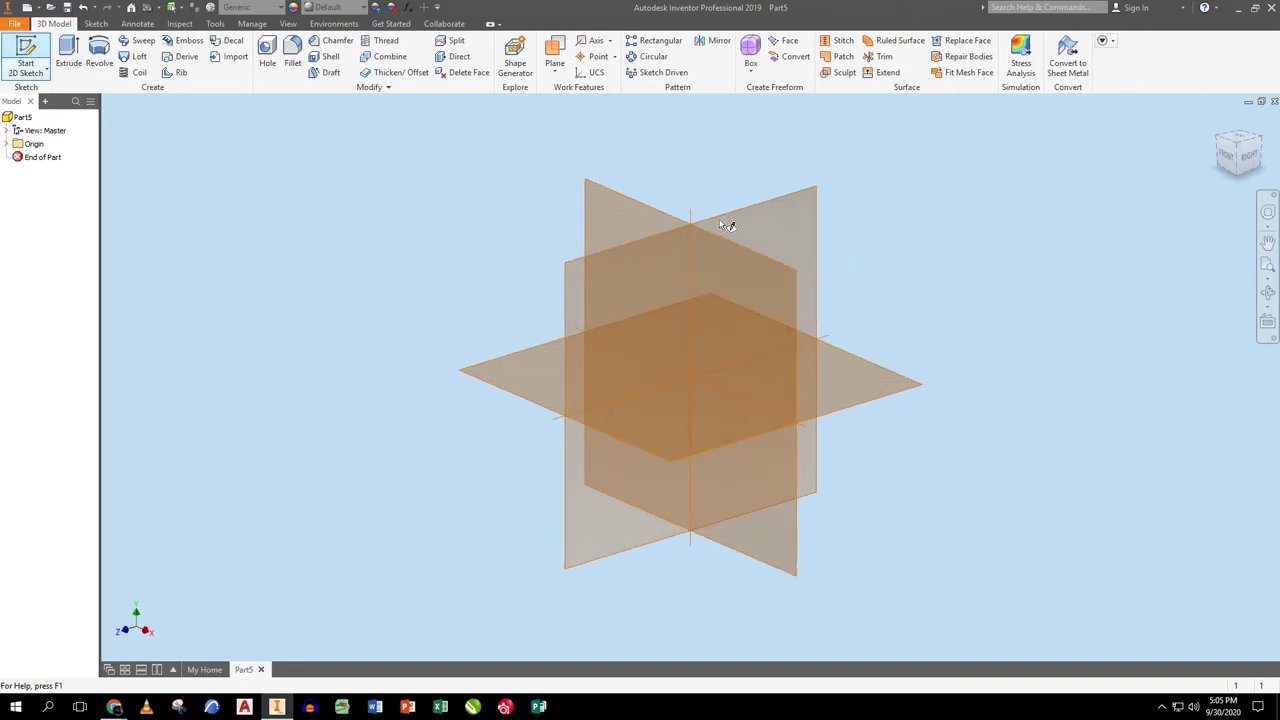
{"action": "left_click", "coordinate": [662, 210]}
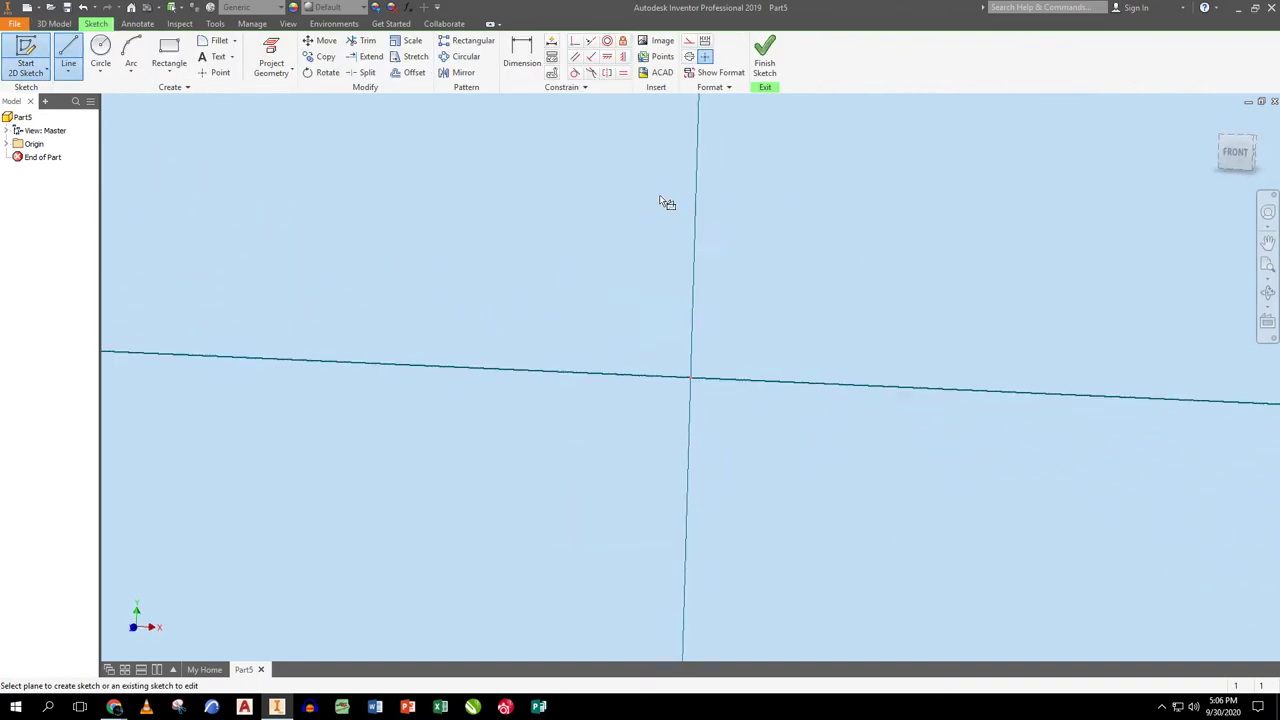
- Draw a 0.75 in horizontal line from the origin along the X axis and make it a centerline
{"action": "left_click", "coordinate": [70, 48]}
{"action": "left_click", "coordinate": [690, 378]}
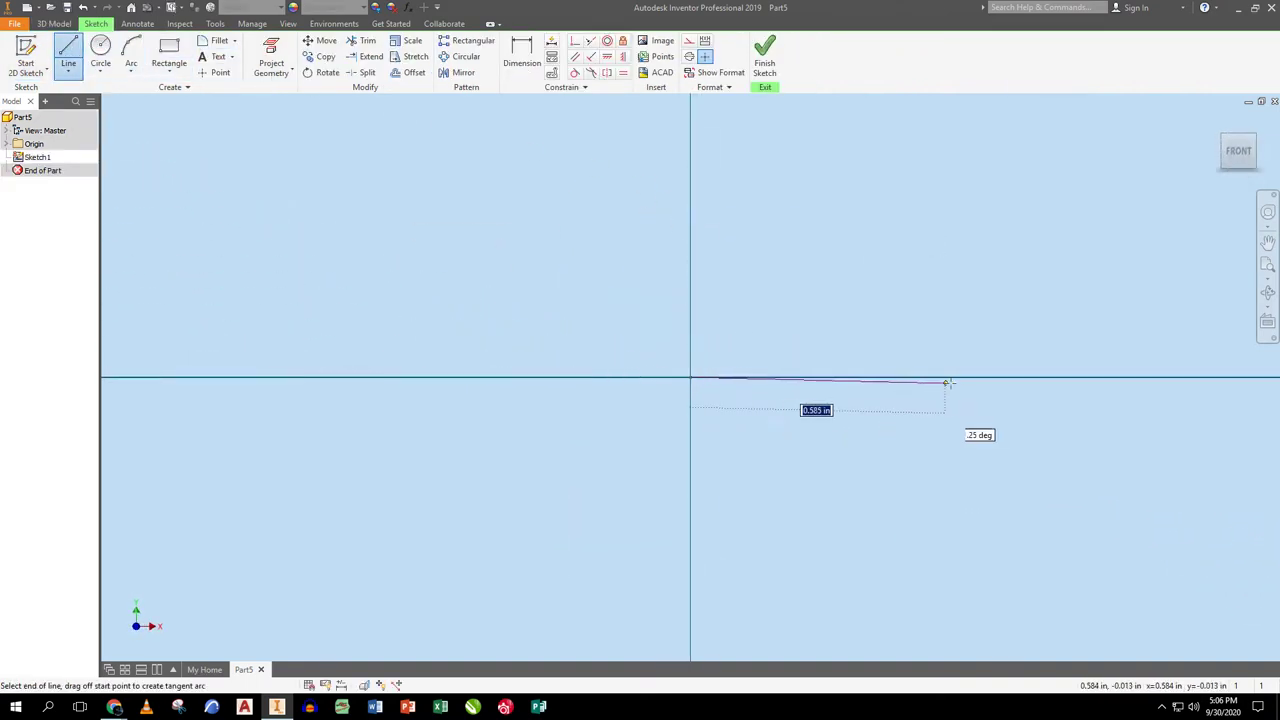
{"action": "type", "text": "0.75"}
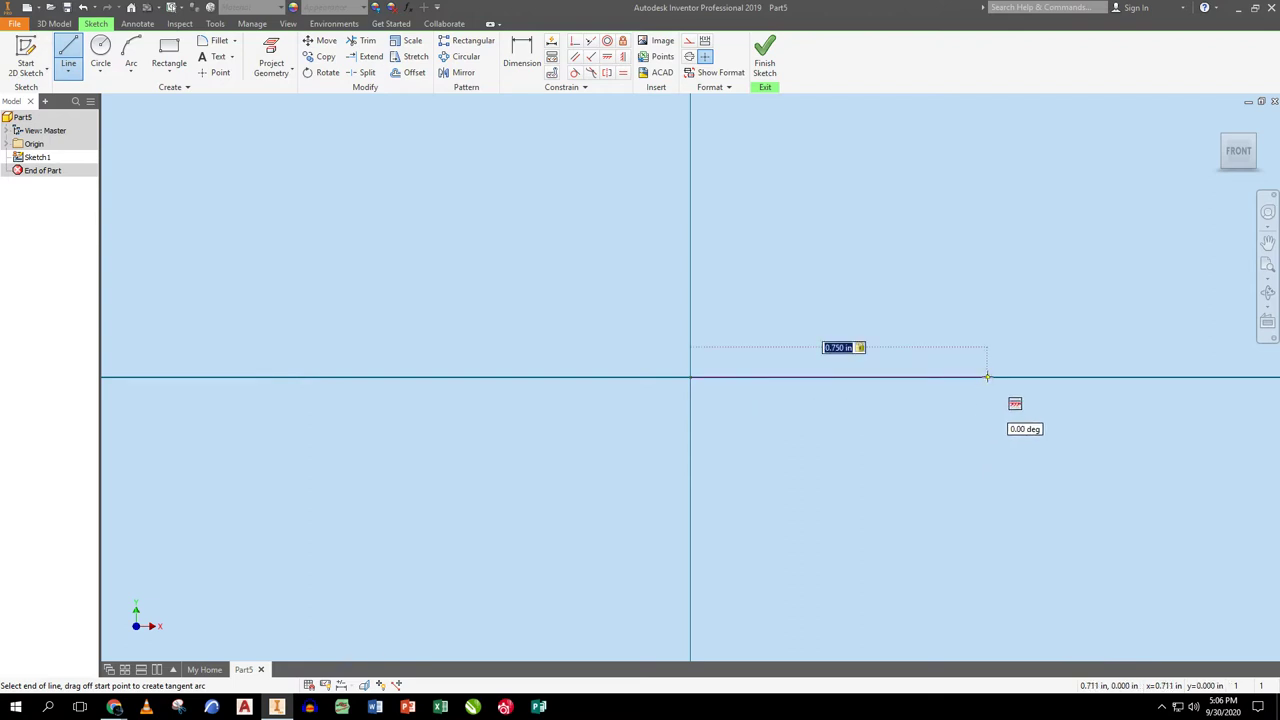
{"action": "key", "text": "Return"}
{"action": "key", "text": "Escape"}
{"action": "left_click", "coordinate": [990, 379]}
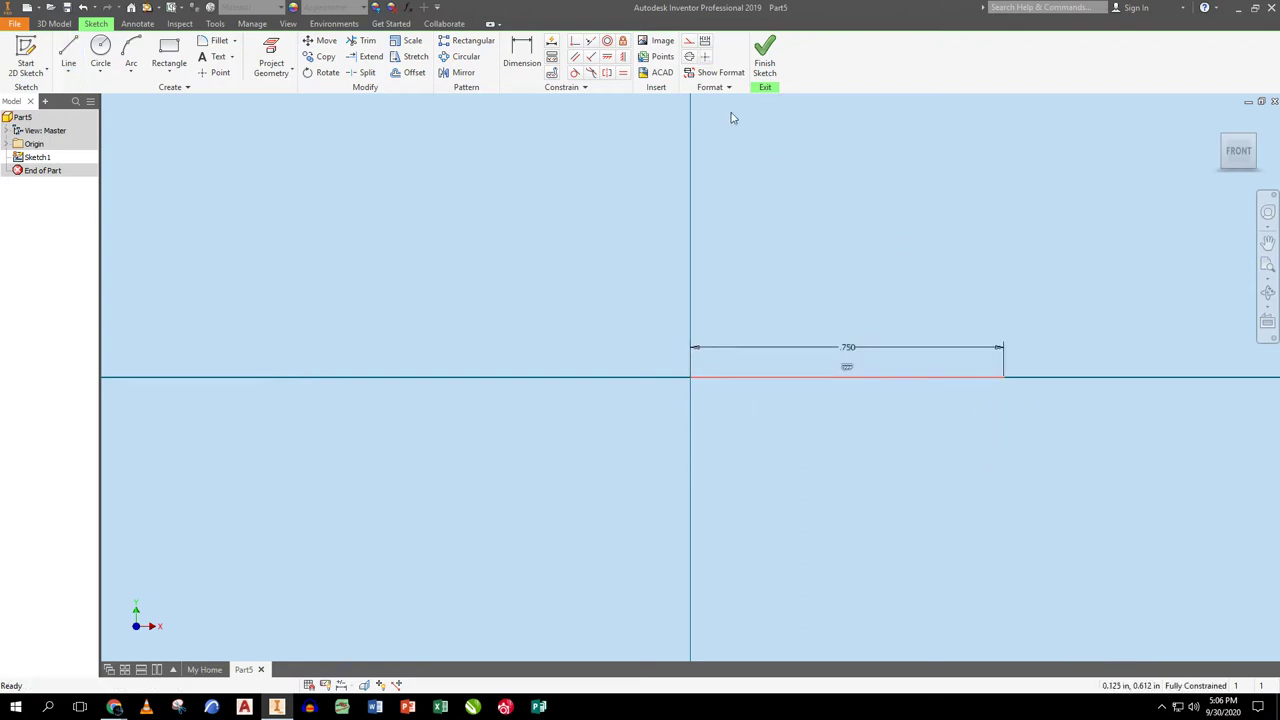
{"action": "left_click", "coordinate": [689, 56]}
- Sketch a closed half-wheel profile above the centerline, starting on the vertical axis, about 1 in wide and 1.83 in tall, with a sloped rim underside
{"action": "scroll", "coordinate": [790, 213], "scroll_direction": "up", "scroll_amount": 5}
{"action": "middle_click_drag", "start_coordinate": [790, 213], "coordinate": [720, 417]}
{"action": "mouse_move", "coordinate": [655, 333]}
{"action": "middle_mouse_down"}
{"action": "mouse_move", "coordinate": [500, 394]}
{"action": "mouse_move", "coordinate": [467, 386]}
{"action": "middle_mouse_up"}
{"action": "left_click", "coordinate": [68, 50]}
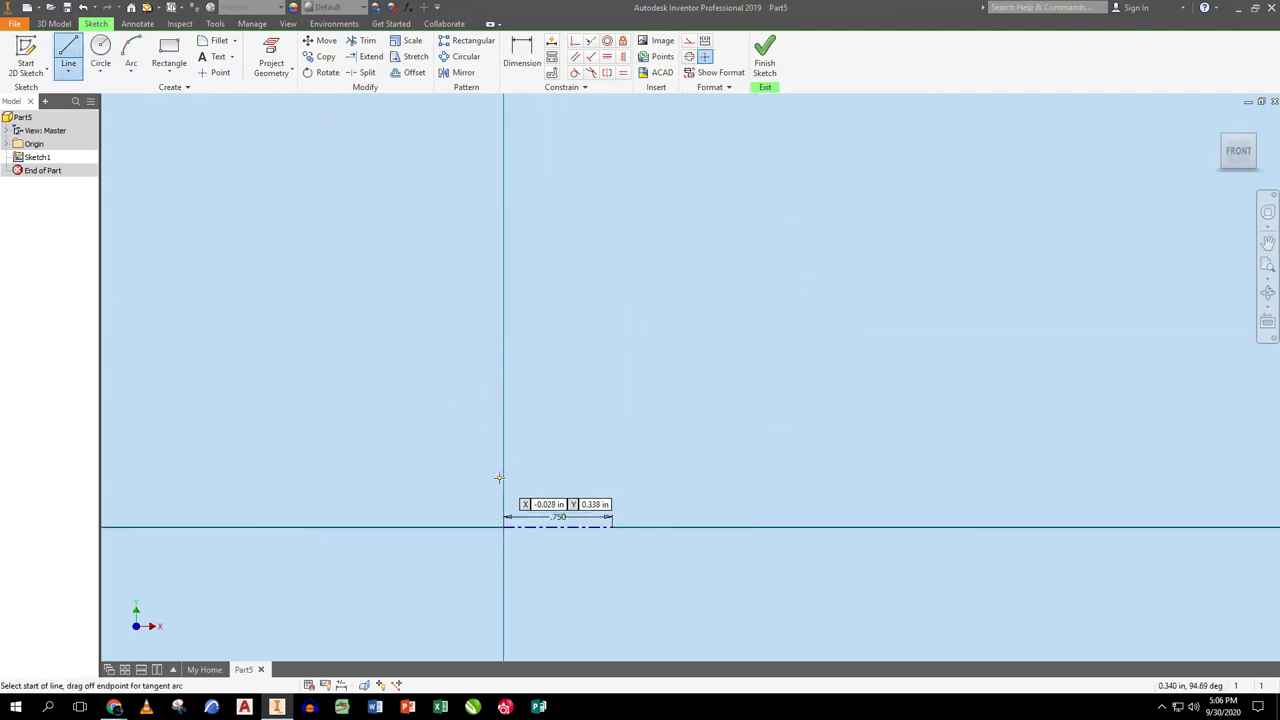
{"action": "left_click", "coordinate": [503, 475]}
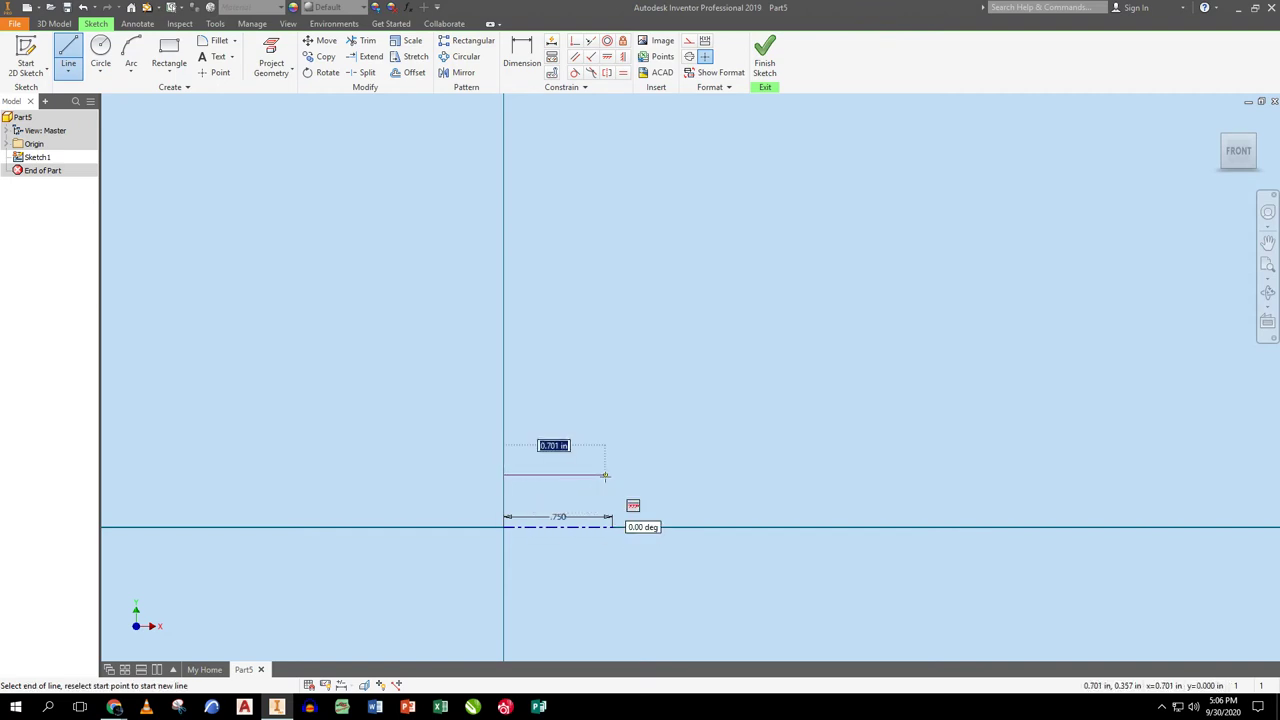
{"action": "left_click", "coordinate": [604, 474]}
{"action": "left_click", "coordinate": [604, 447]}
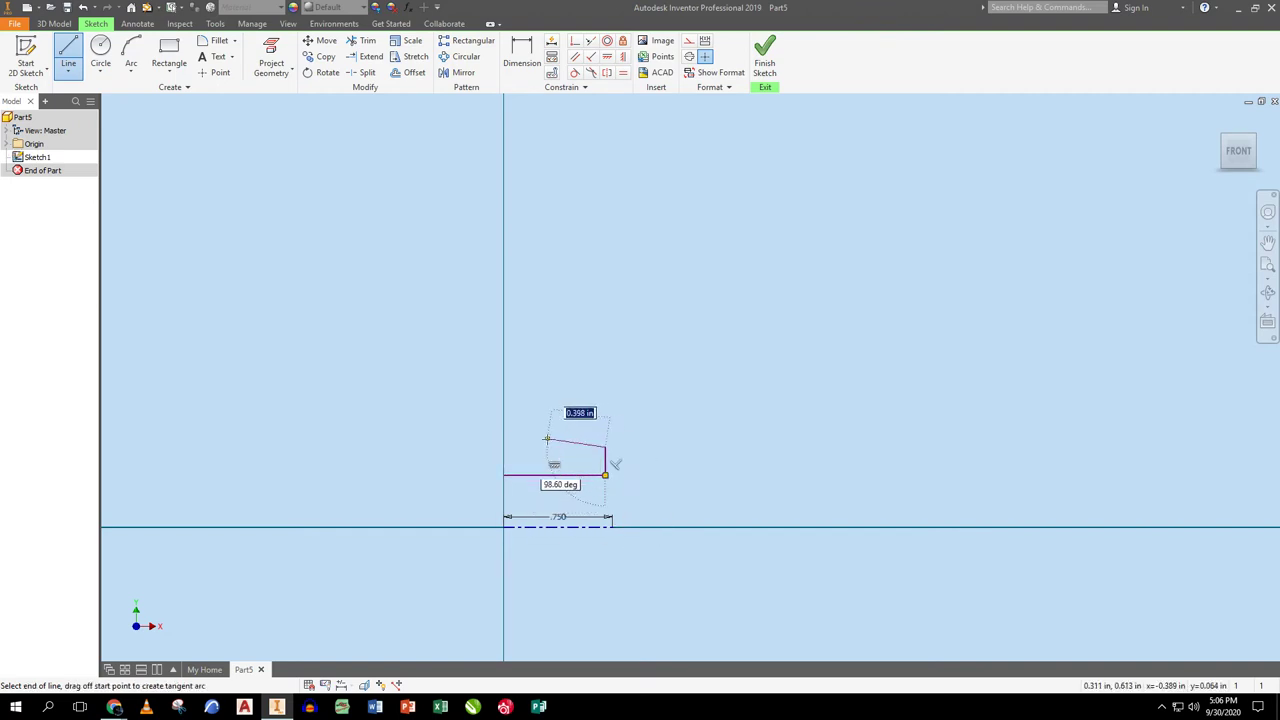
{"action": "left_click", "coordinate": [538, 448]}
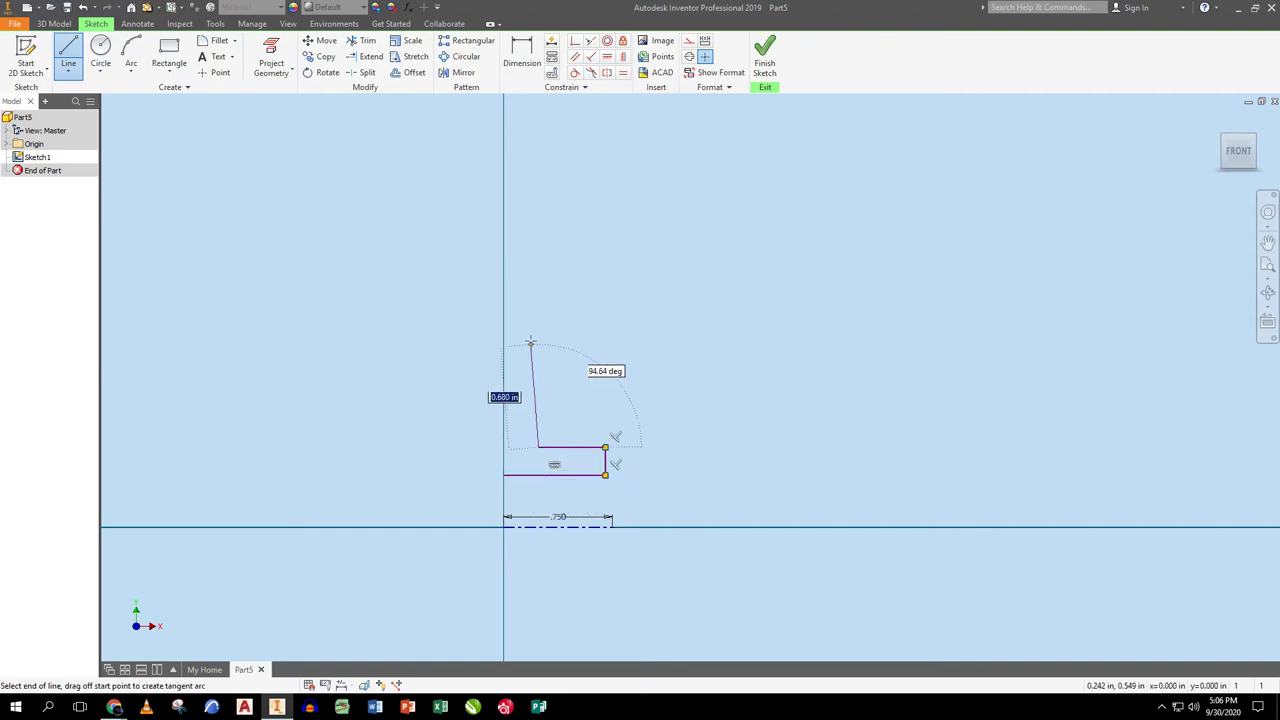
{"action": "left_click", "coordinate": [538, 257]}
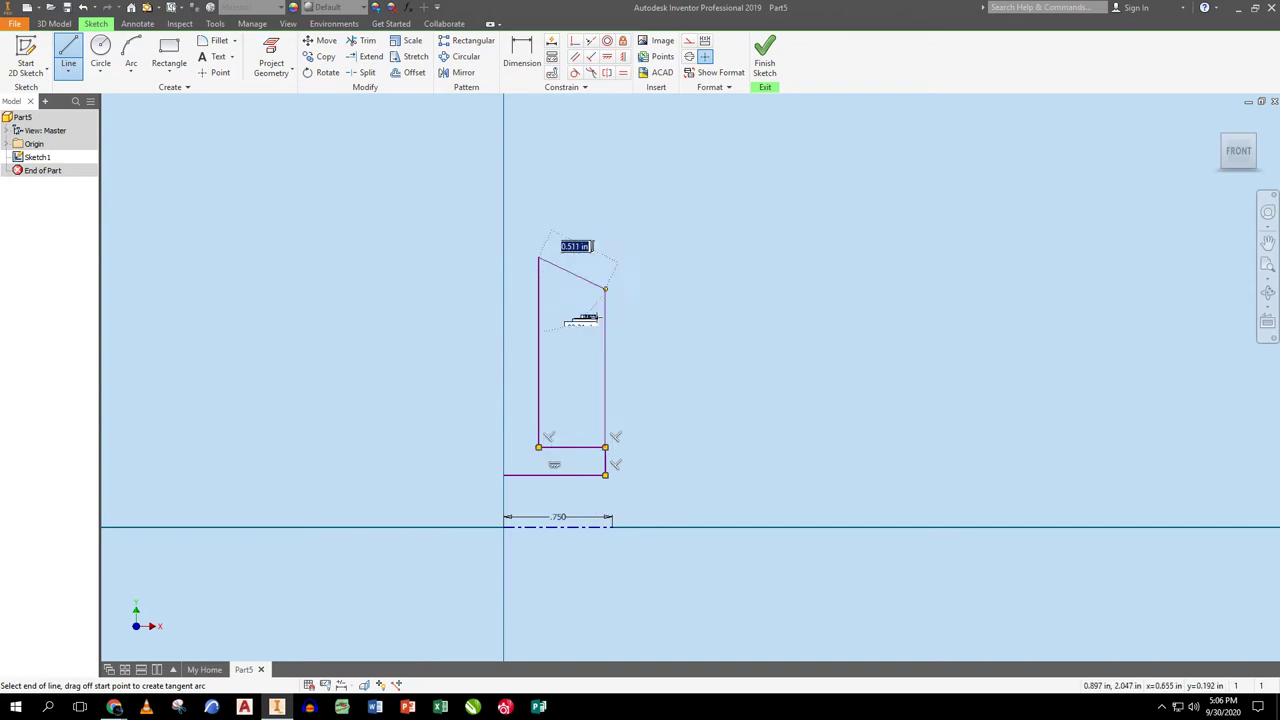
{"action": "left_click", "coordinate": [648, 234]}
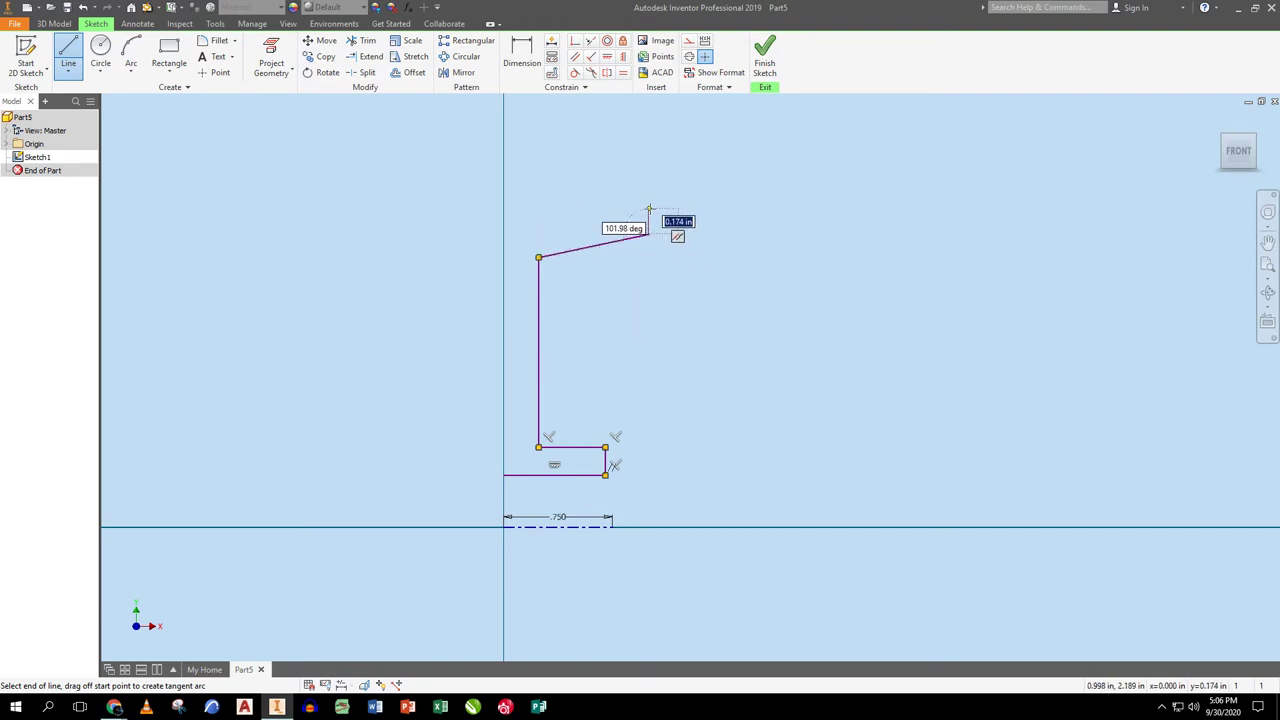
{"action": "left_click", "coordinate": [503, 208]}
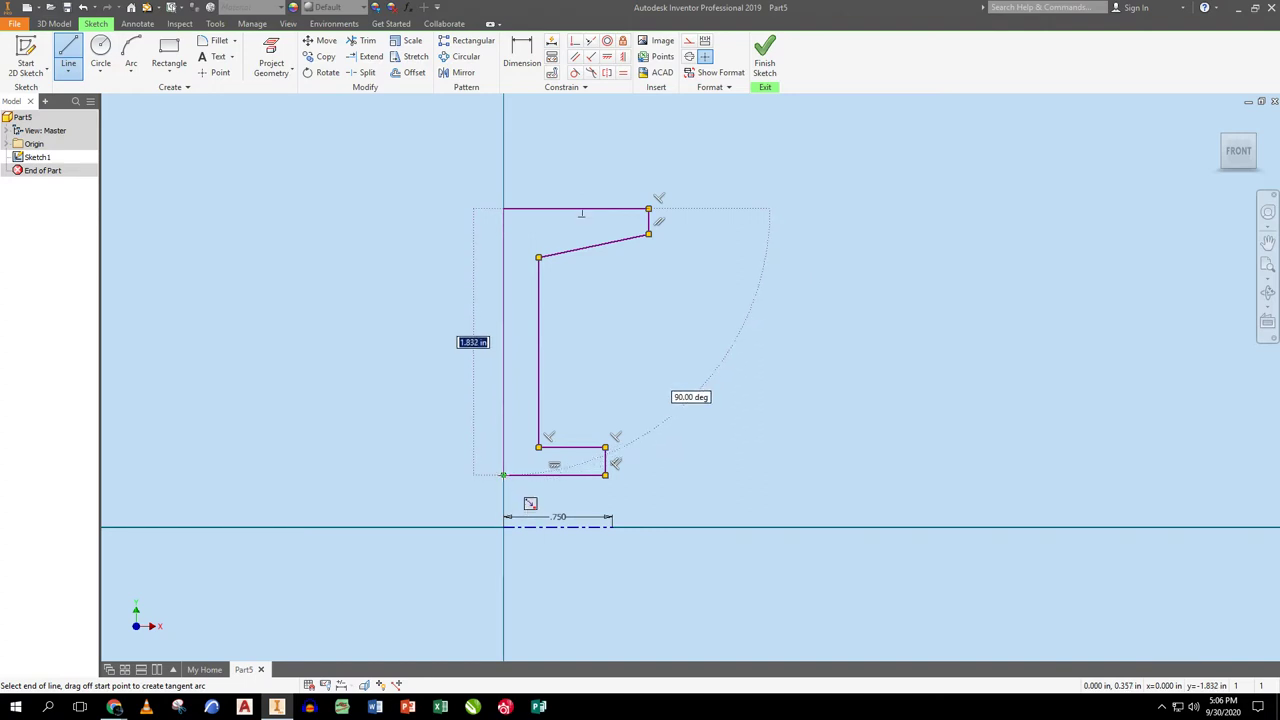
{"action": "left_click", "coordinate": [503, 474]}
{"action": "key", "text": "Escape"}
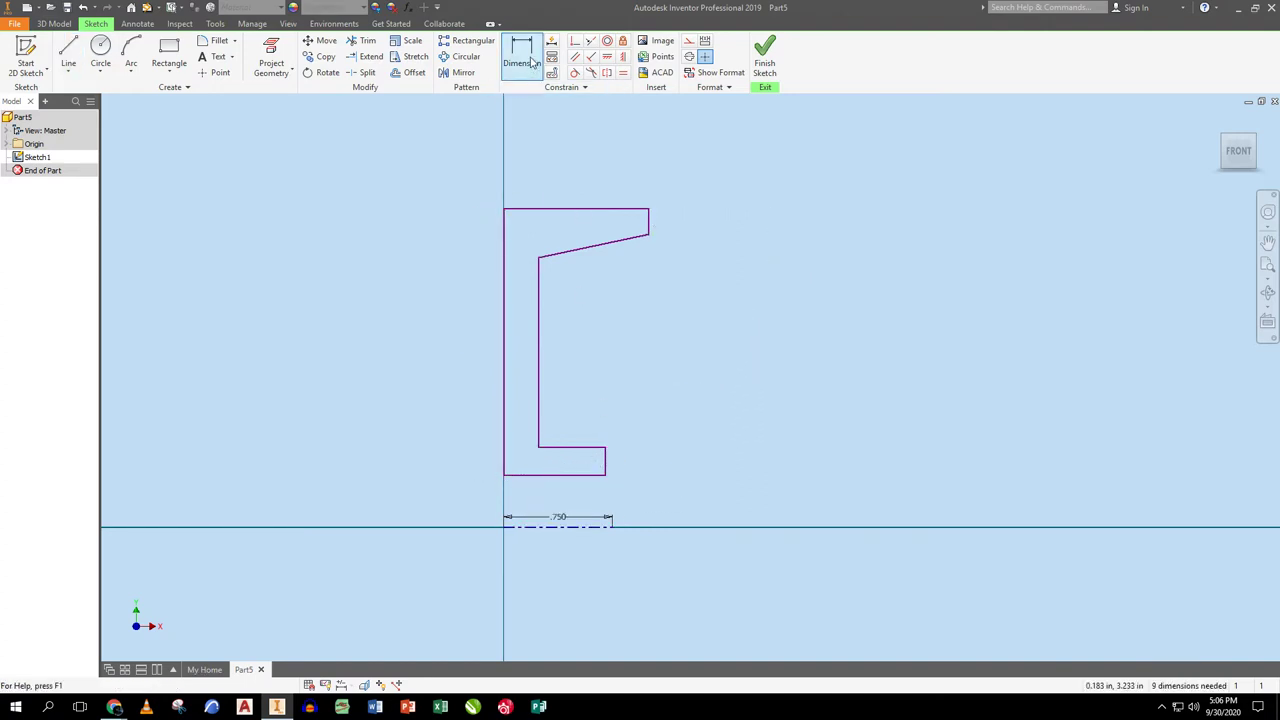
- Dimension the profile's lower edge as a 1 in bore diameter about the centerline
{"action": "left_click", "coordinate": [522, 55]}
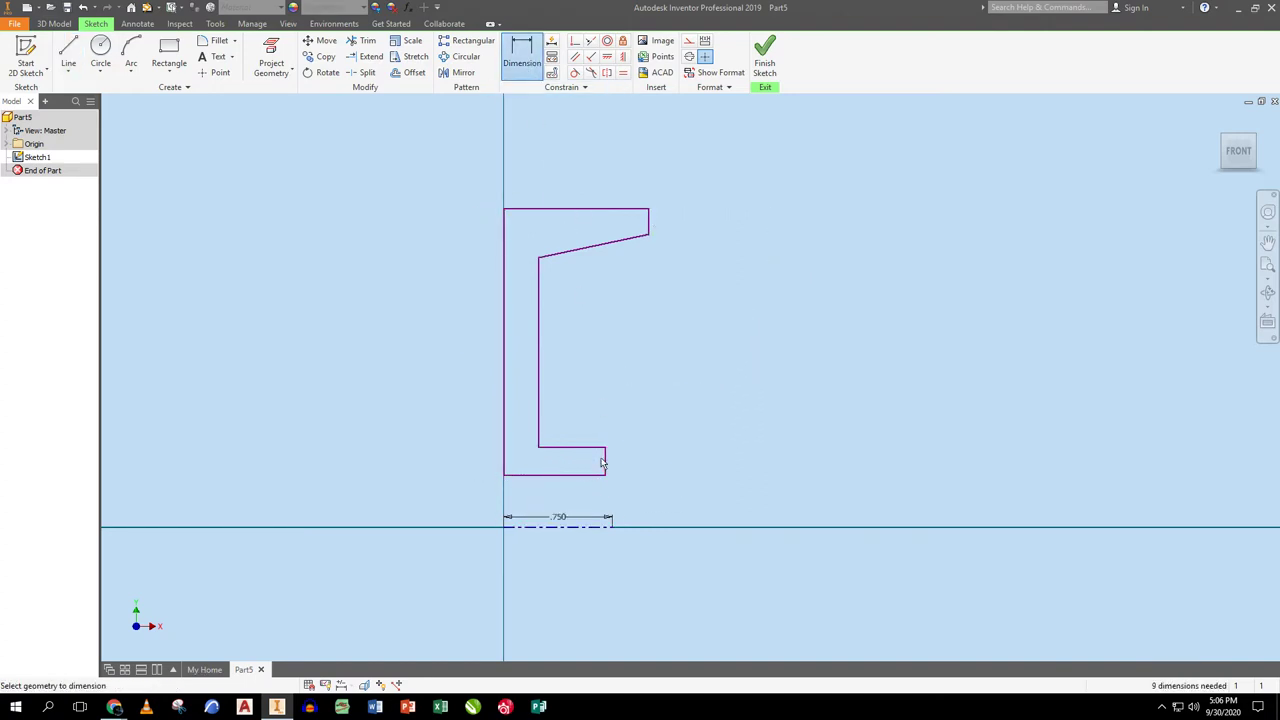
{"action": "left_click", "coordinate": [581, 474]}
{"action": "left_click", "coordinate": [585, 526]}
{"action": "left_click", "coordinate": [655, 524]}
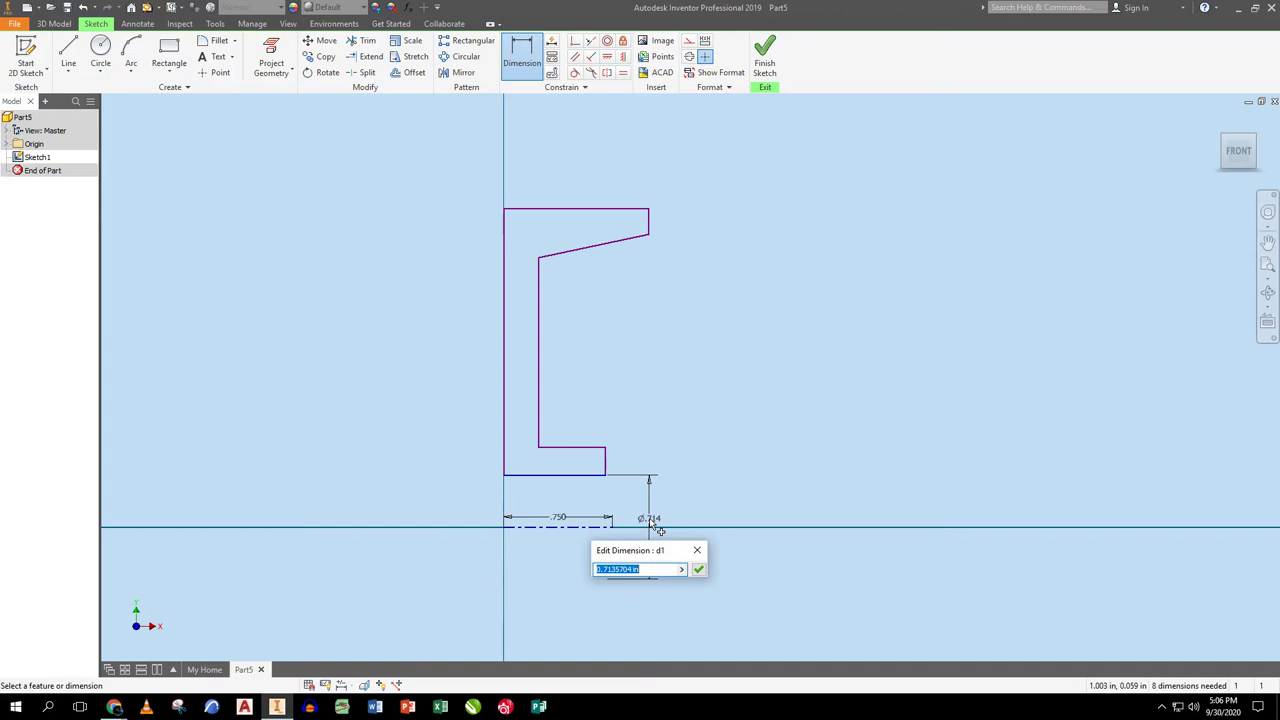
{"action": "type", "text": "1"}
{"action": "key", "text": "Return"}
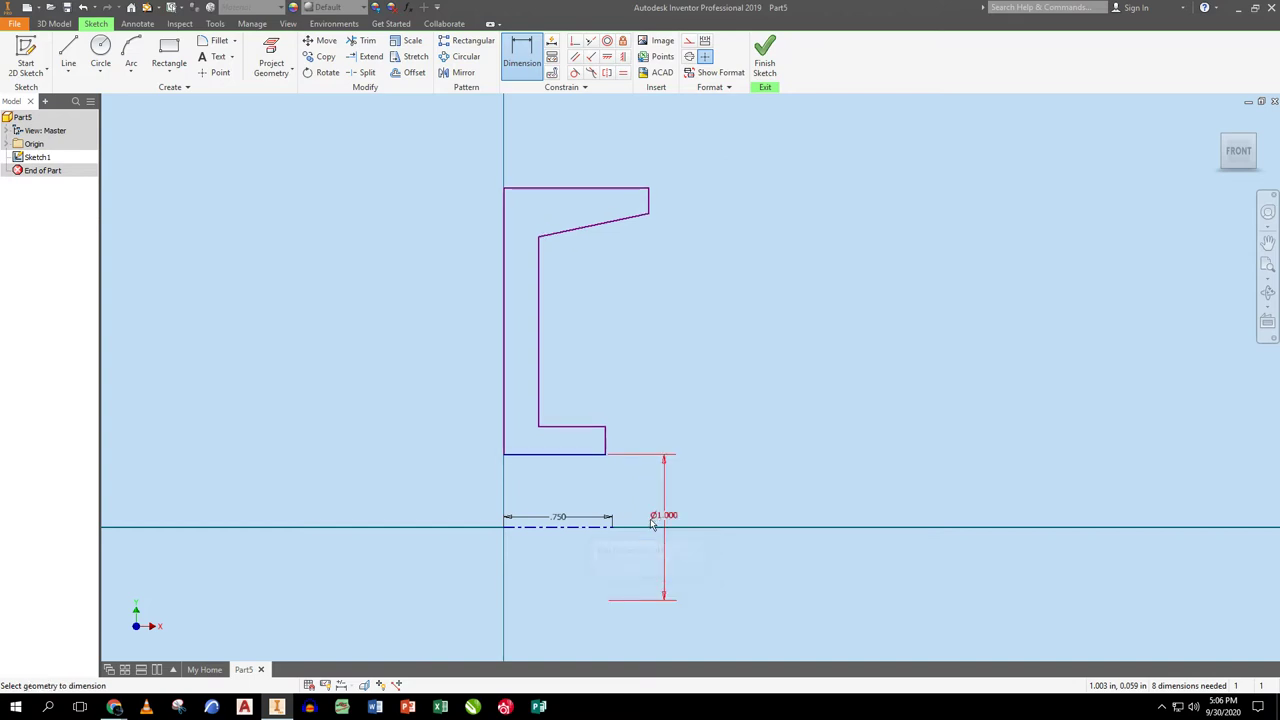
- Dimension the hub's upper edge as a 1.5 in diameter about the centerline
{"action": "left_click", "coordinate": [593, 431]}
{"action": "left_click", "coordinate": [585, 526]}
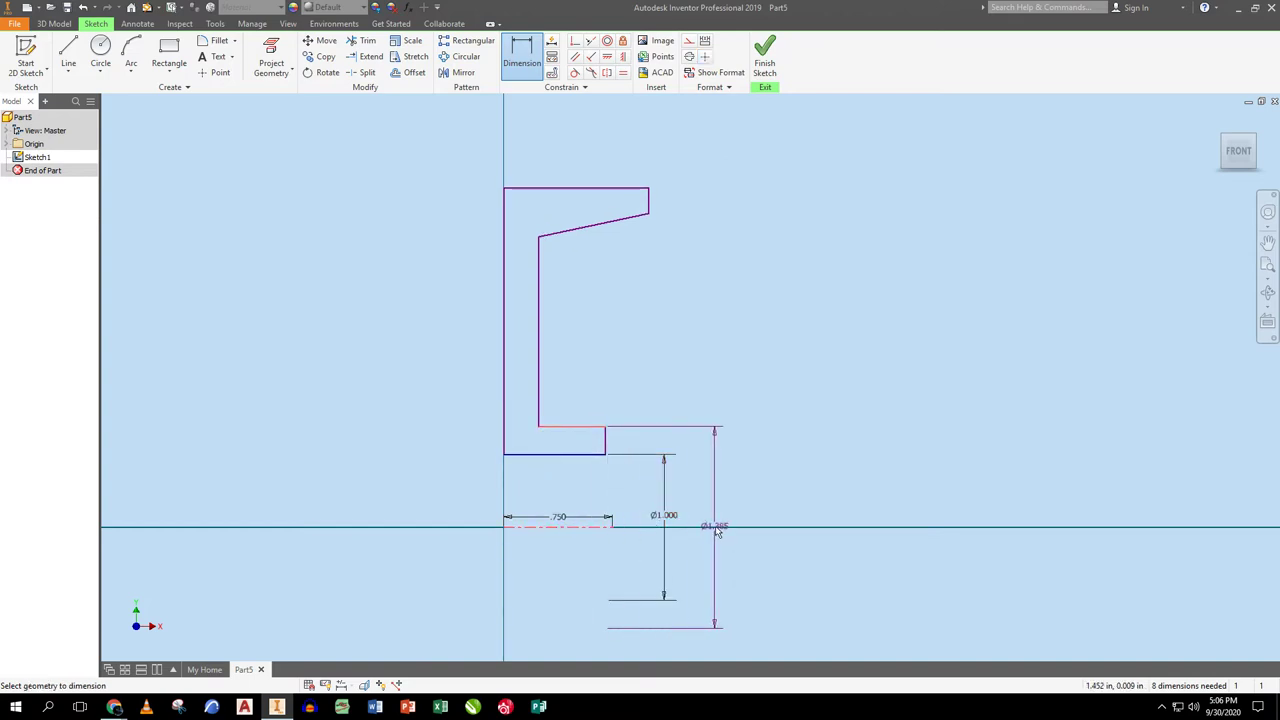
{"action": "left_click", "coordinate": [716, 529]}
{"action": "type", "text": "1.5"}
{"action": "key", "text": "Return"}
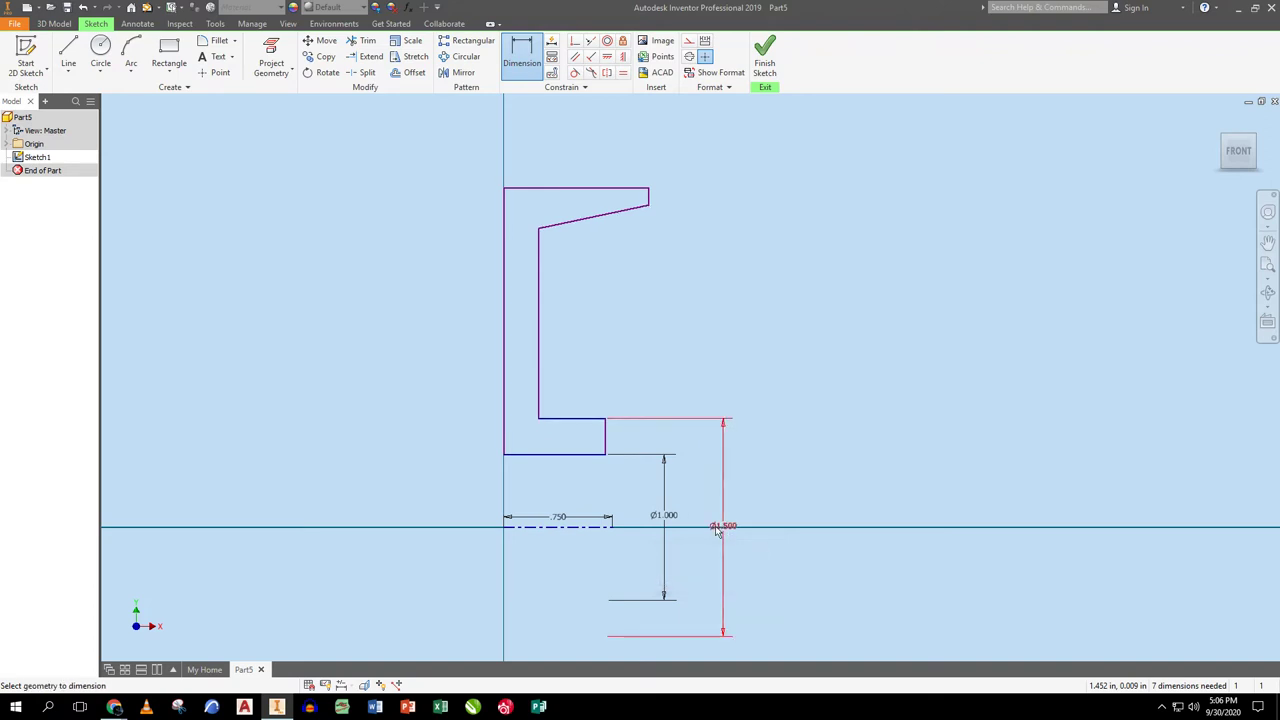
- Dimension the rim's thickness as 0.125 in at its outer end and 0.25 in where it meets the web
{"action": "left_click", "coordinate": [649, 199]}
{"action": "left_click", "coordinate": [689, 210]}
{"action": "type", "text": "."}
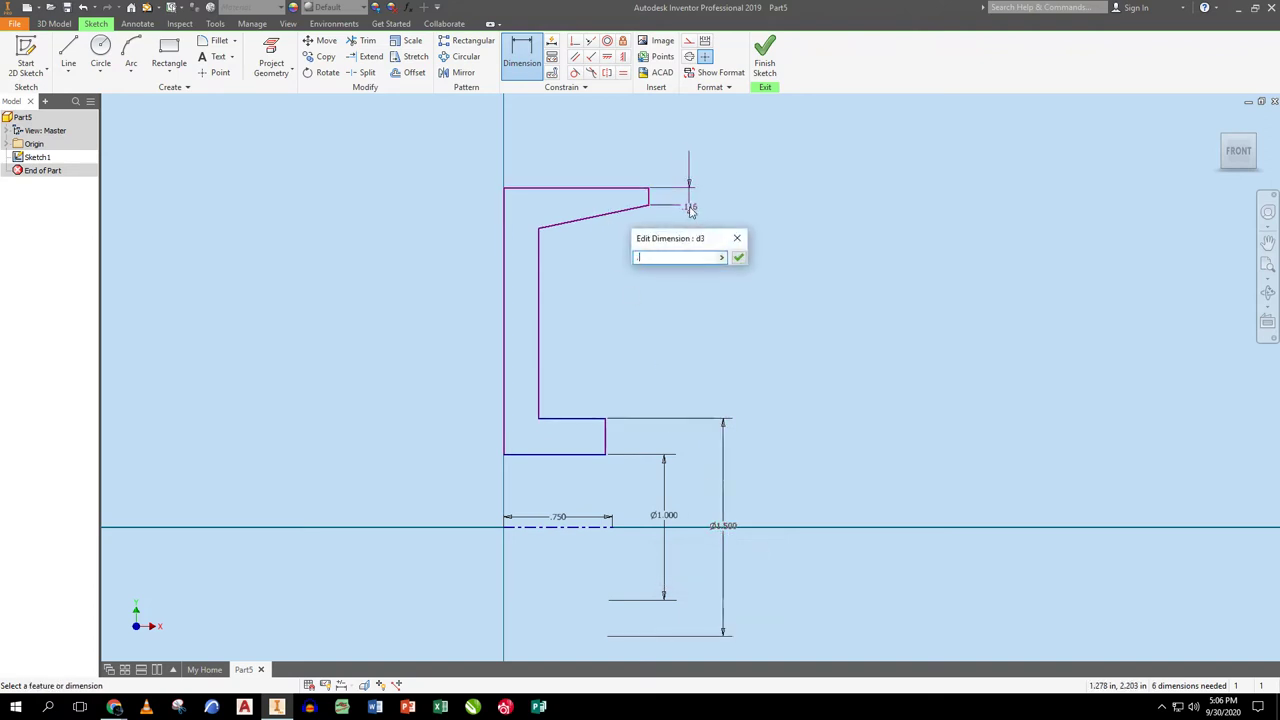
{"action": "type", "text": "125"}
{"action": "key", "text": "Return"}
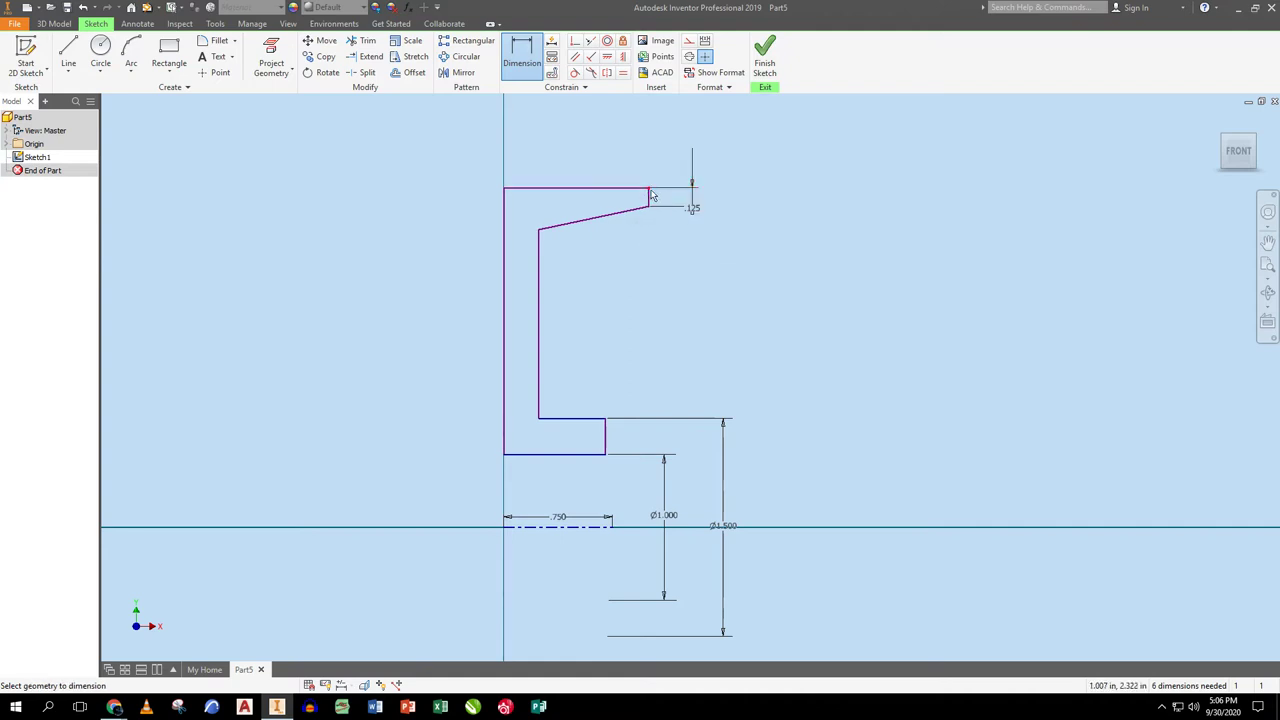
{"action": "left_click", "coordinate": [543, 231]}
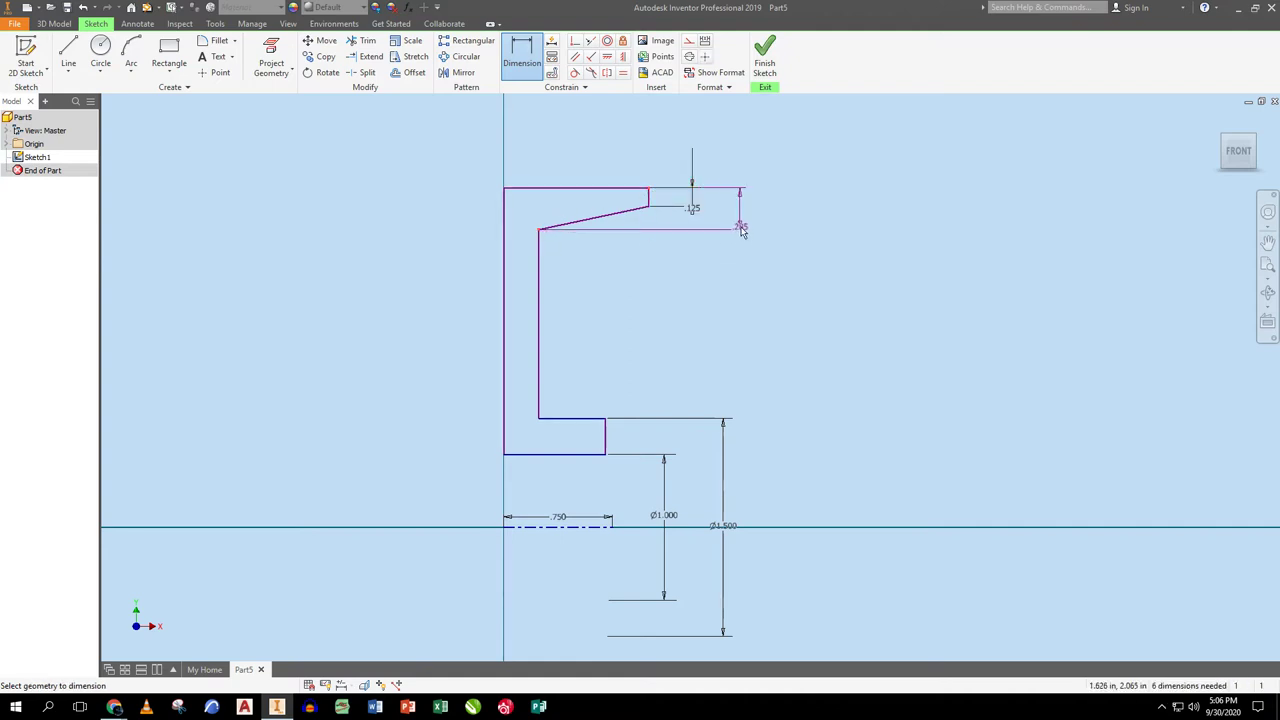
{"action": "left_click", "coordinate": [739, 229]}
{"action": "type", "text": ".25"}
{"action": "key", "text": "Return"}
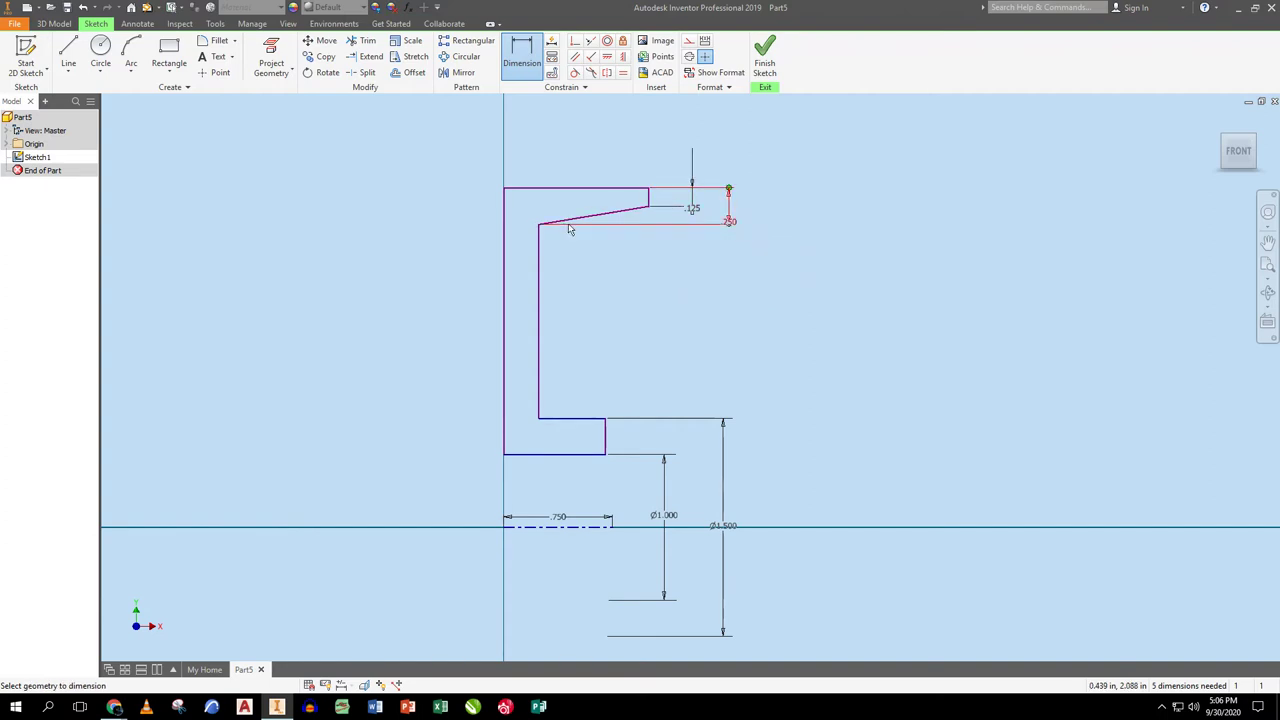
- Dimension the rim's top edge as a 4 in diameter about the centerline
{"action": "left_click", "coordinate": [602, 190]}
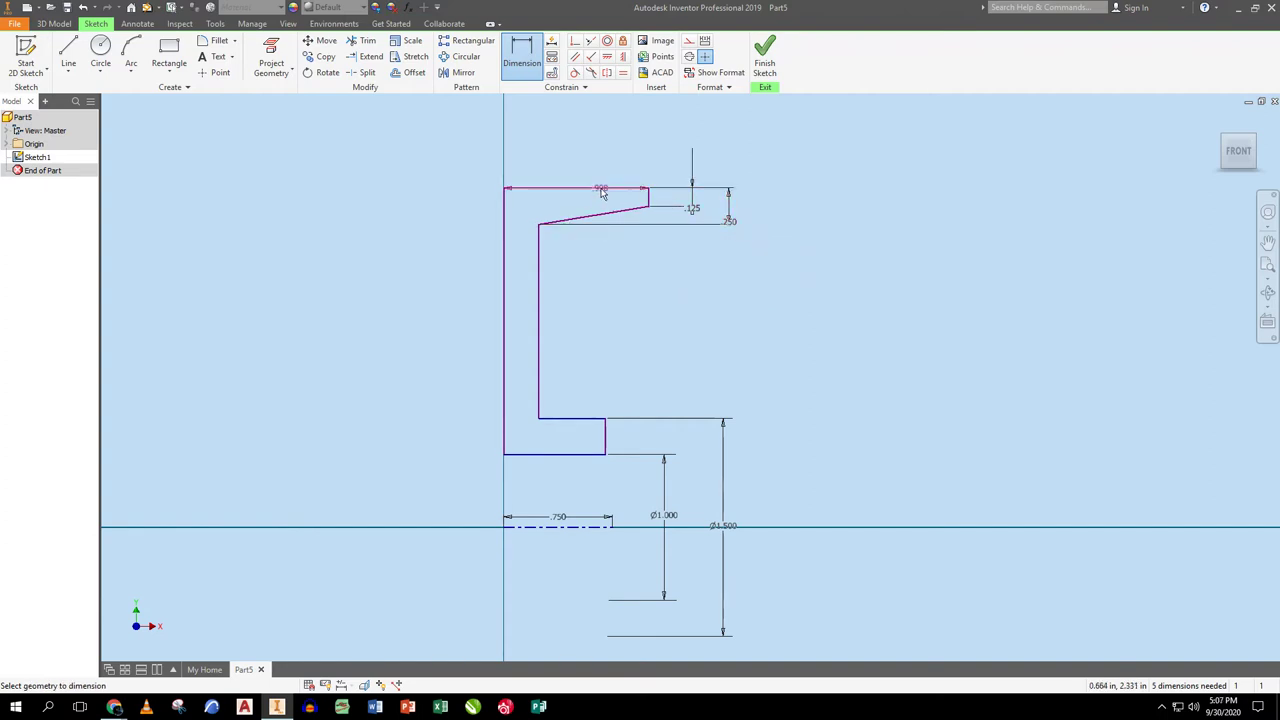
{"action": "left_click", "coordinate": [566, 526]}
{"action": "left_click", "coordinate": [786, 512]}
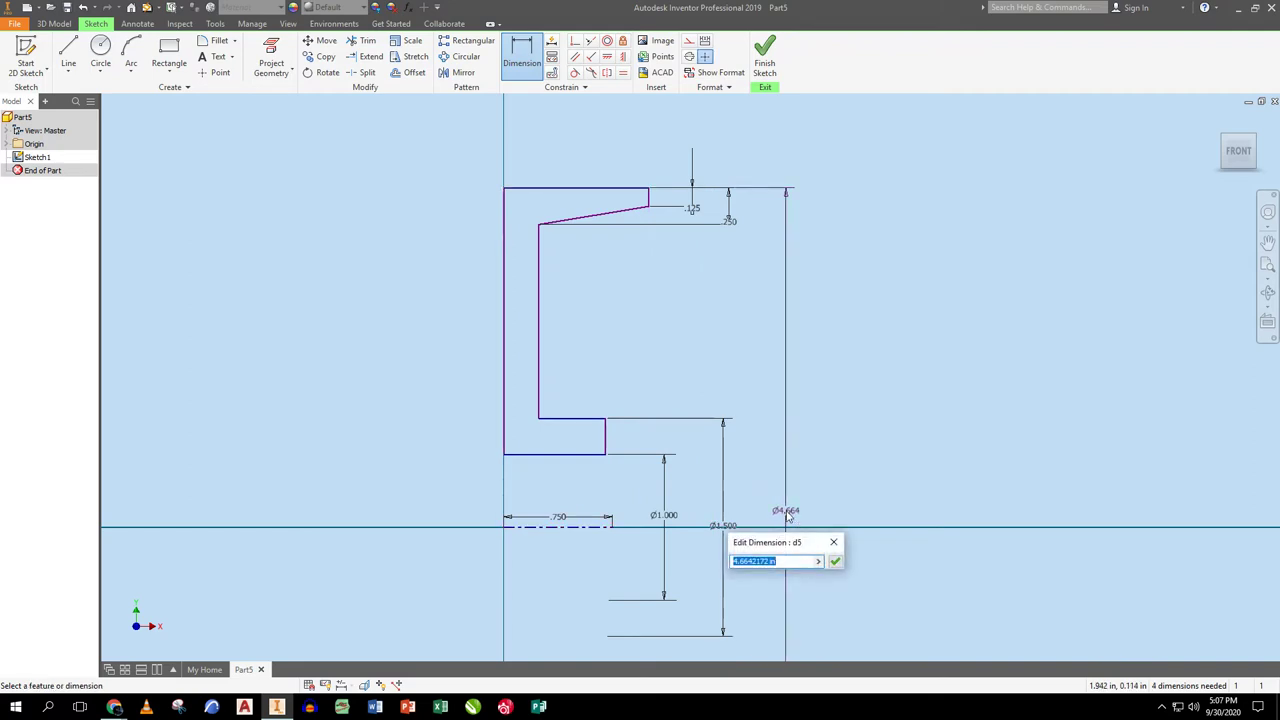
{"action": "type", "text": "4"}
{"action": "key", "text": "Return"}
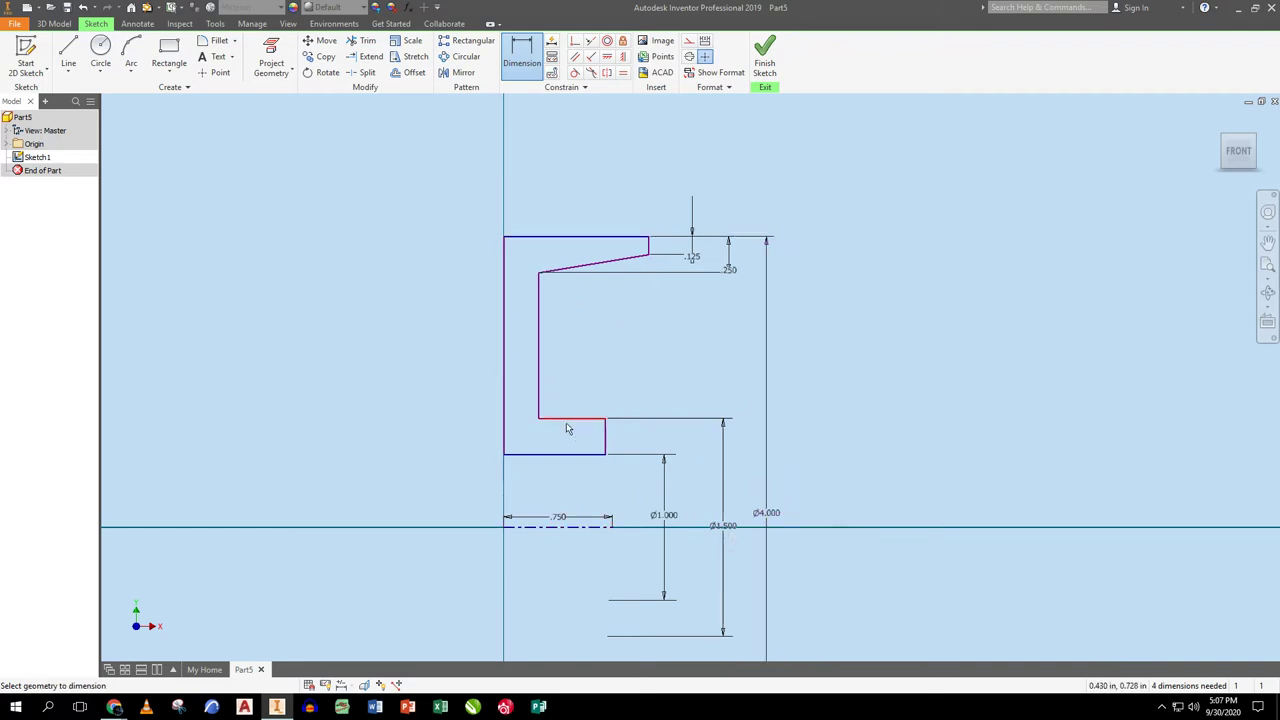
- Dimension the hub's bottom edge with a width of 1.375/2 in
{"action": "left_click", "coordinate": [565, 454]}
{"action": "left_click", "coordinate": [551, 482]}
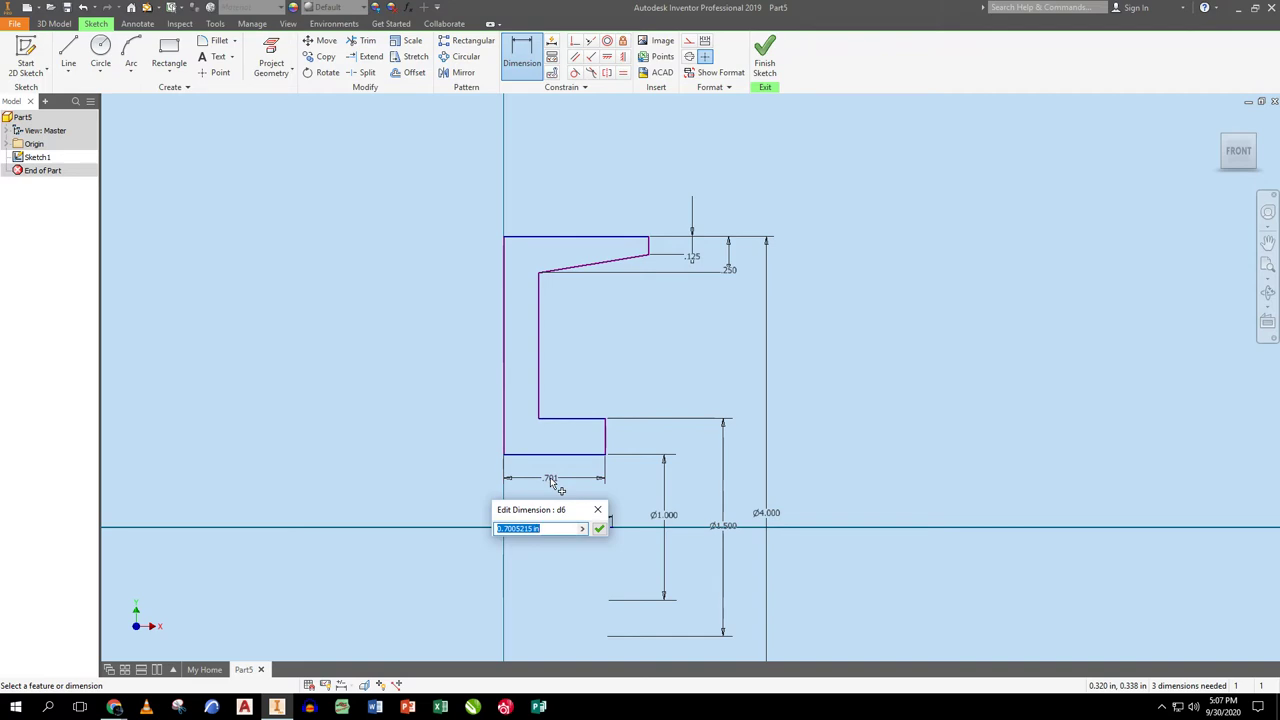
{"action": "type", "text": "1.375/2"}
{"action": "key", "text": "Return"}
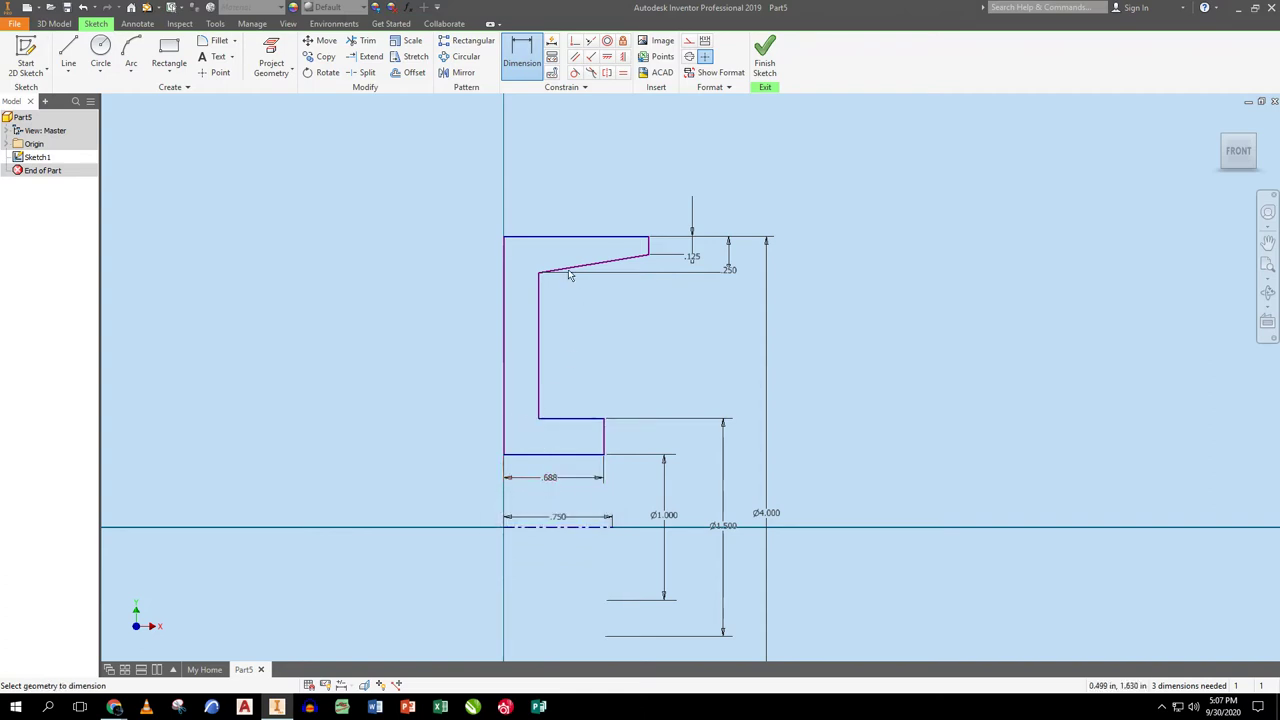
- Dimension the rim's top edge width, try a value of 1.5/2 in, and undo that value
{"action": "left_click", "coordinate": [578, 240]}
{"action": "left_click", "coordinate": [586, 193]}
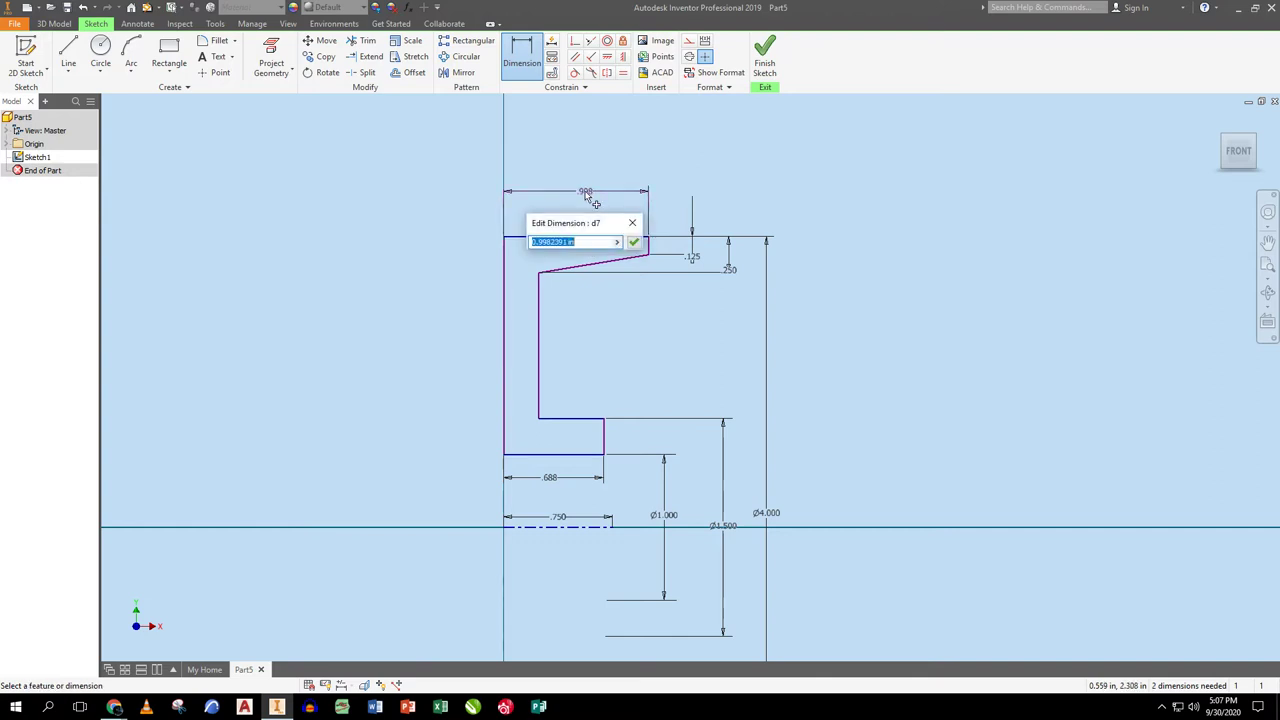
{"action": "type", "text": "1.5/2"}
{"action": "key", "text": "Return"}
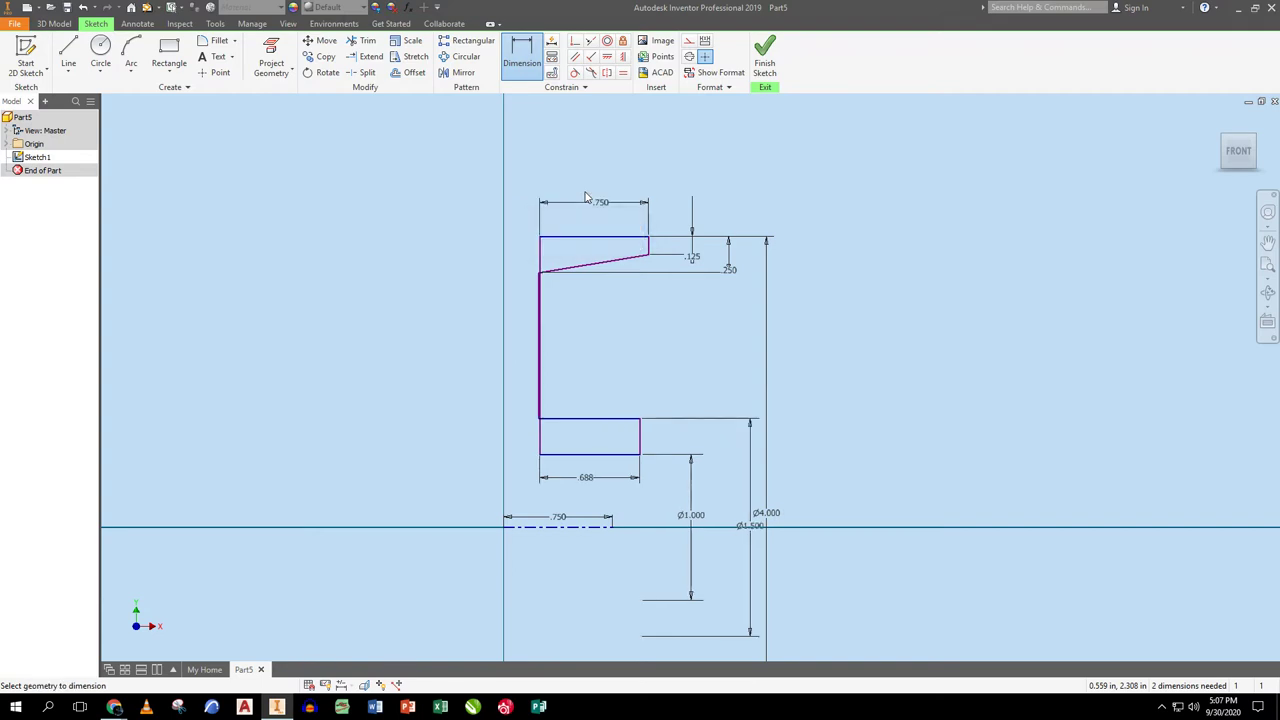
{"action": "key", "text": "Escape"}
{"action": "key", "text": "ctrl+z"}
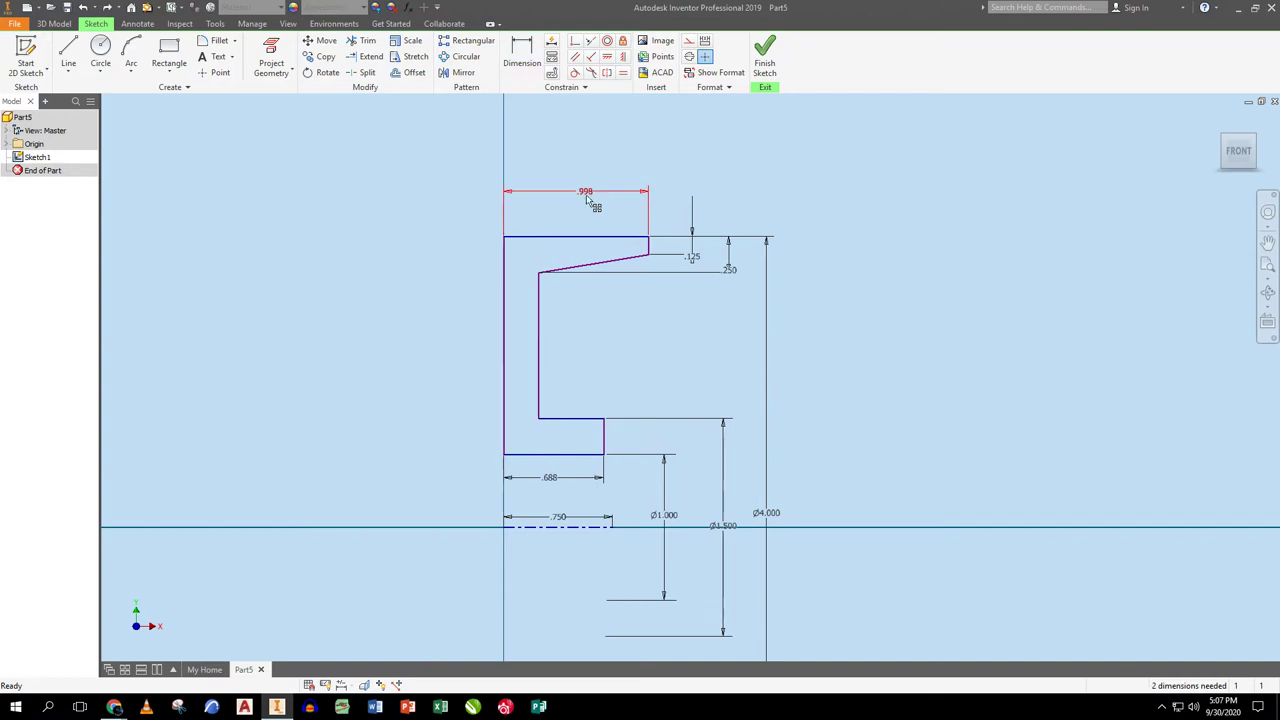
- Dimension the web's thickness between its two vertical edges as 0.25 in
{"action": "left_click", "coordinate": [521, 55]}
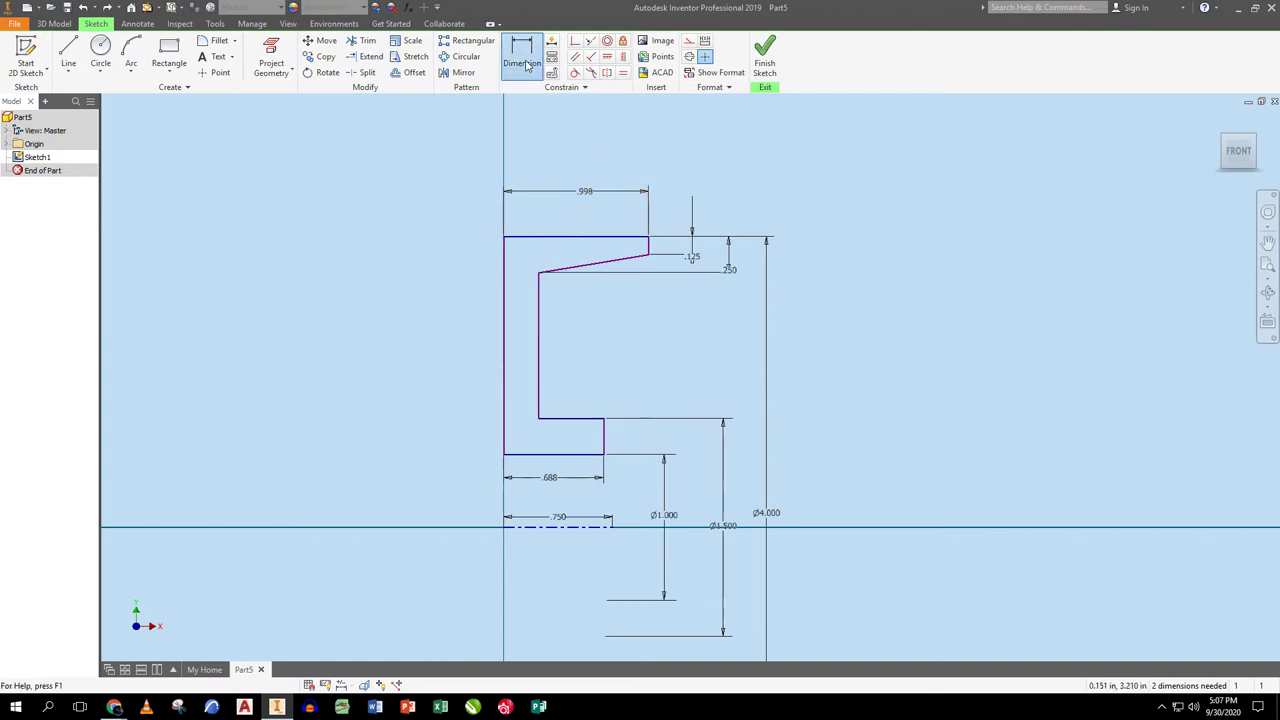
{"action": "left_click", "coordinate": [540, 336]}
{"action": "left_click", "coordinate": [505, 350]}
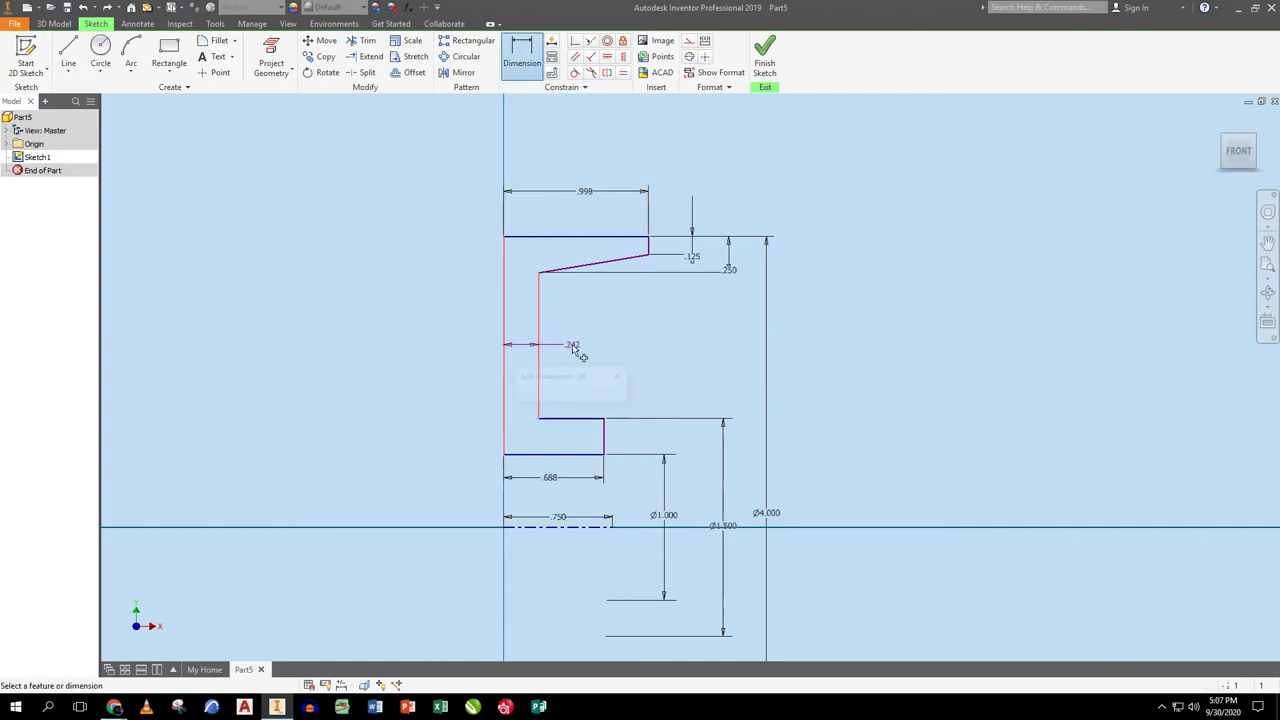
{"action": "type", "text": ".25"}
{"action": "key", "text": "Return"}
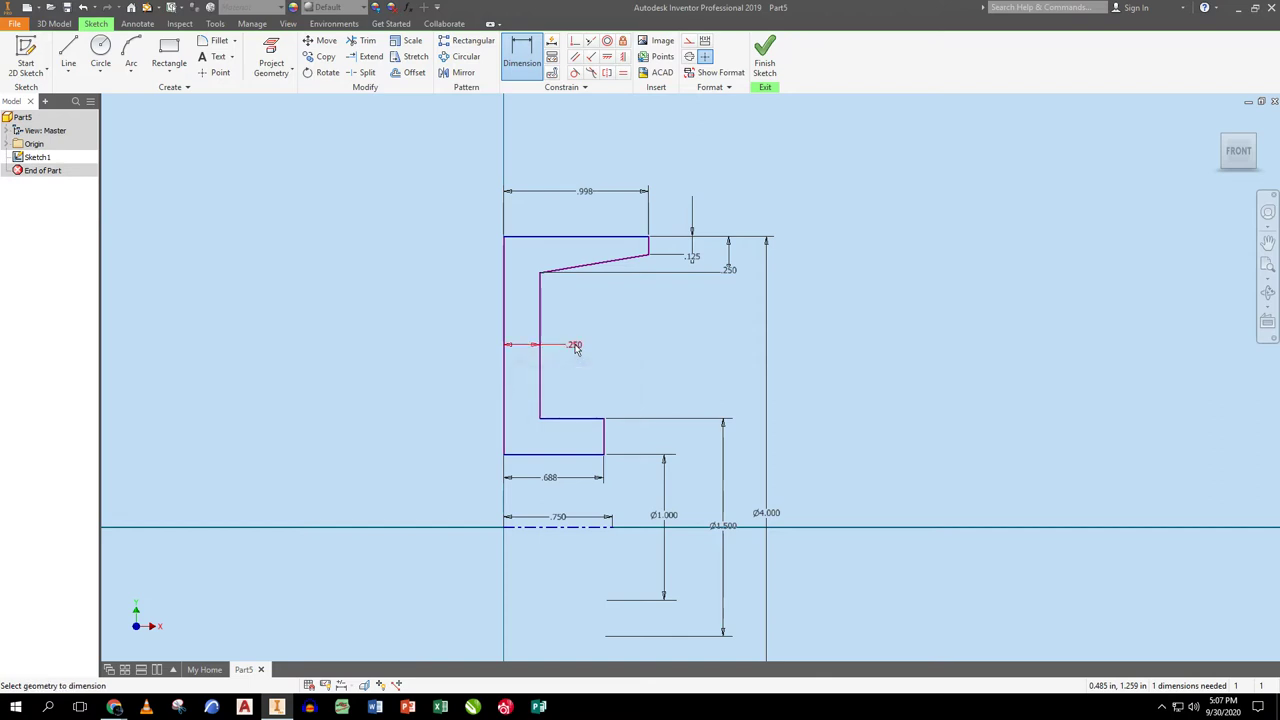
- Set the width of the rim's top edge to 1.5/2 in and finish the sketch
{"action": "left_click", "coordinate": [587, 193]}
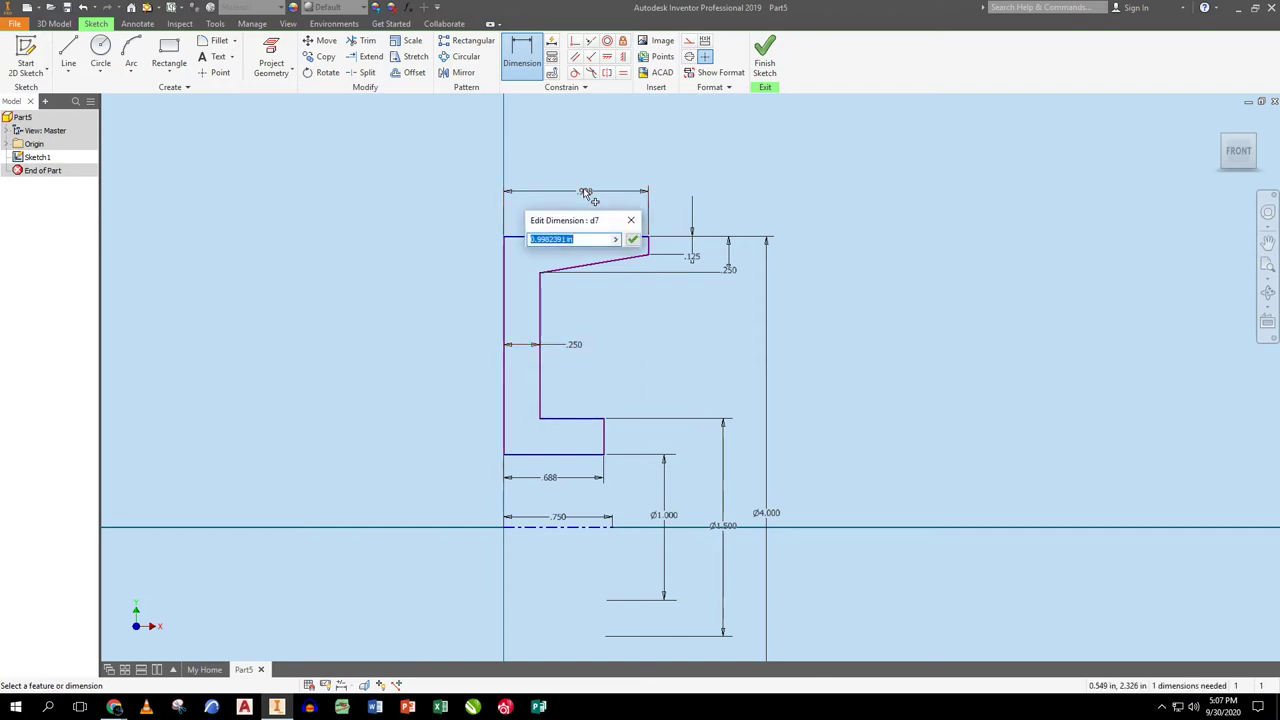
{"action": "type", "text": "1.5/2"}
{"action": "key", "text": "Return"}
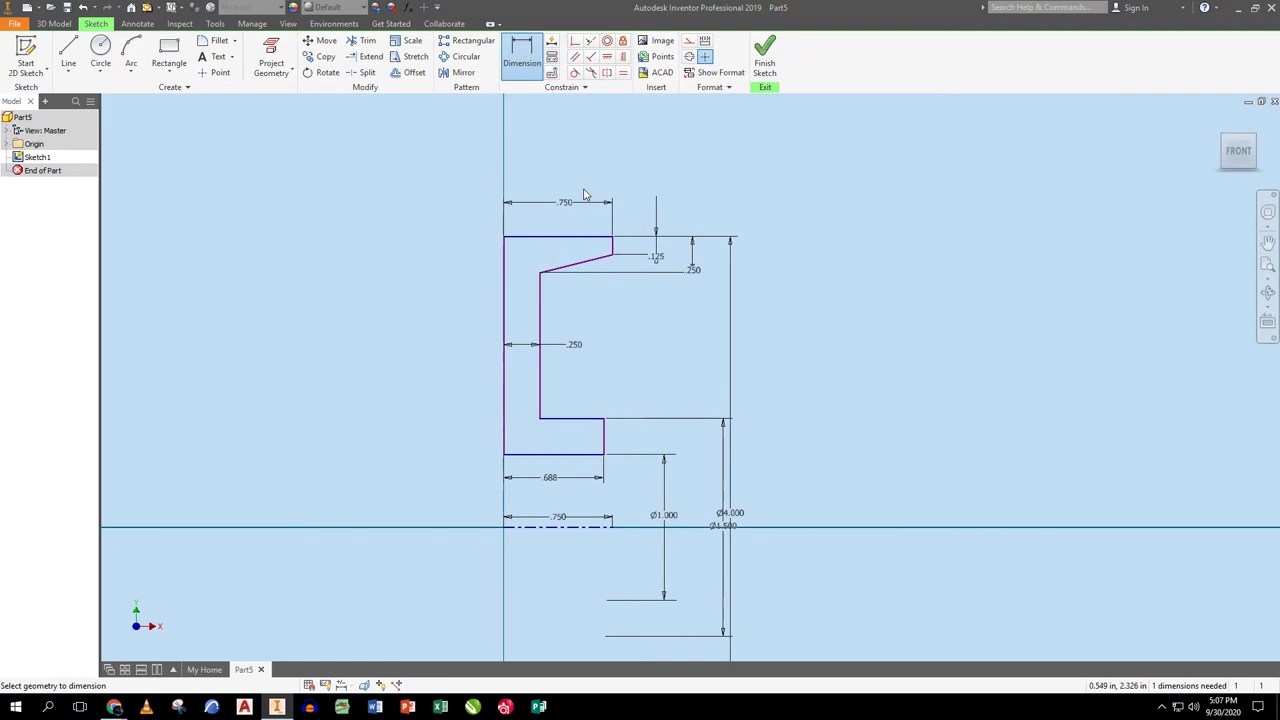
{"action": "left_click", "coordinate": [764, 55]}
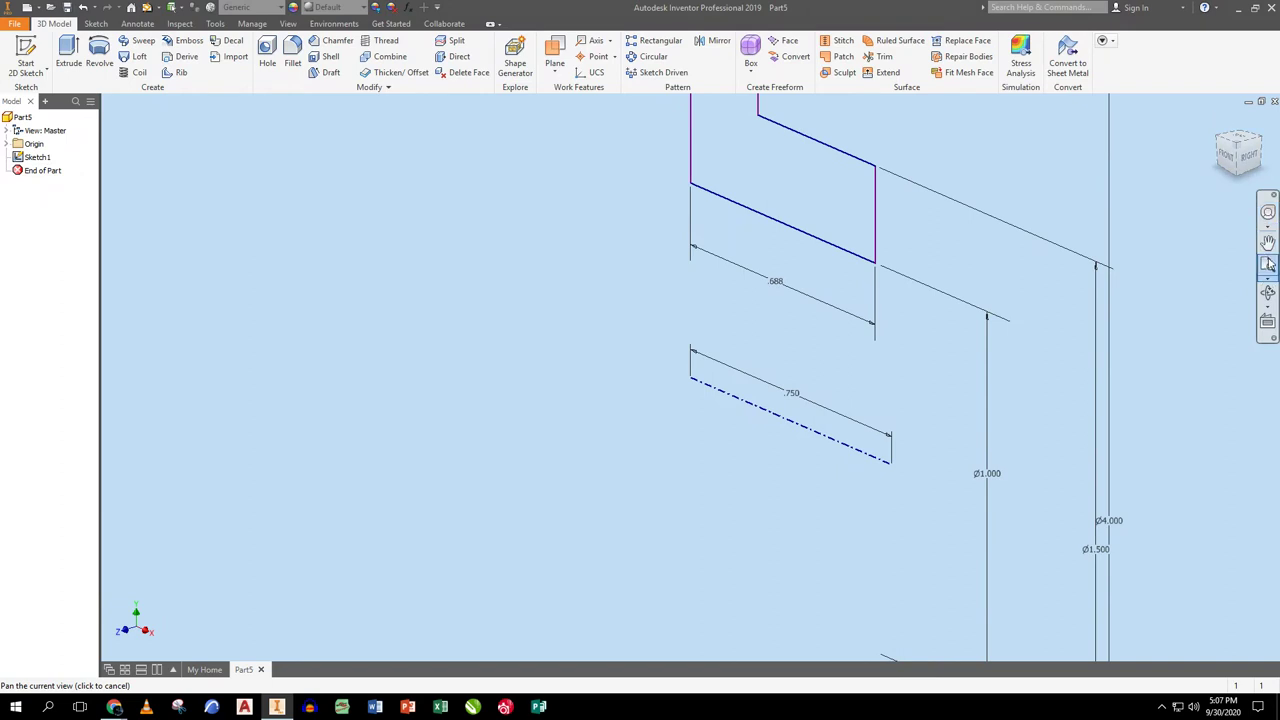
- Revolve the wheel's half profile fully around the centerline into a new solid
{"action": "left_click", "coordinate": [1268, 264]}
{"action": "left_click", "coordinate": [99, 50]}
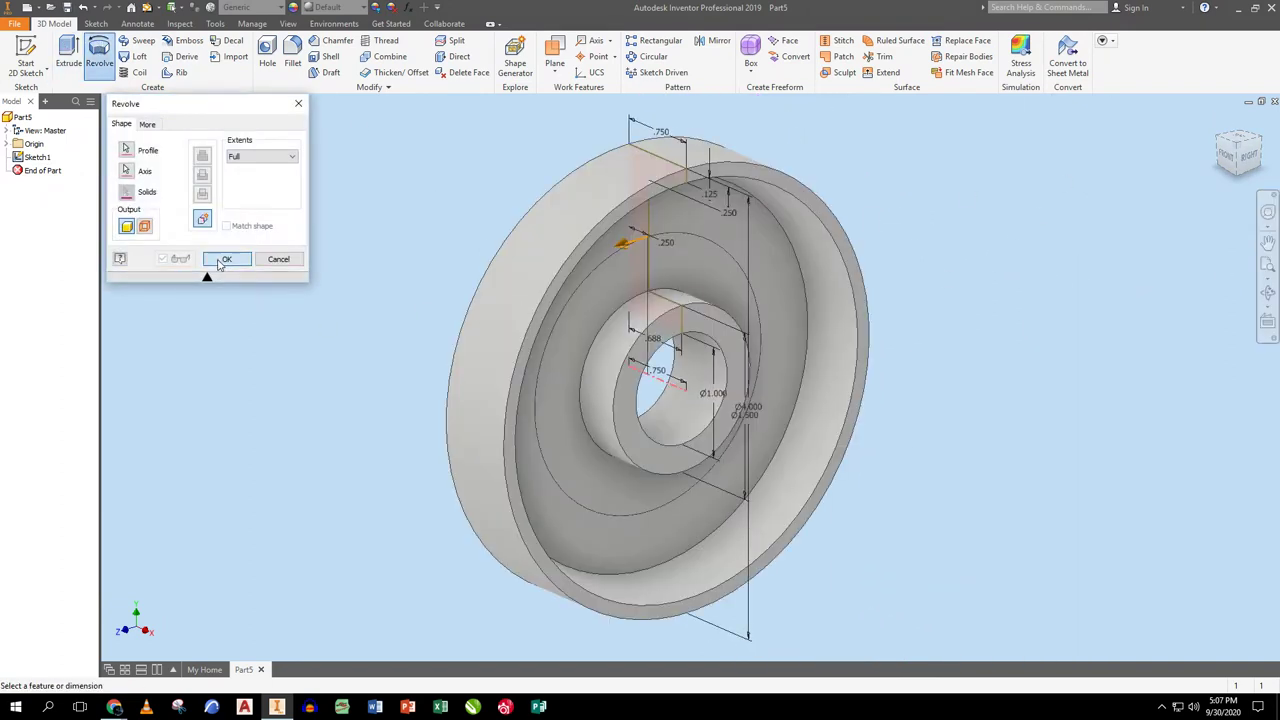
{"action": "left_click", "coordinate": [226, 259]}
- Mirror the revolved feature about the flat outer face of the web to complete the wheel's other half
{"action": "left_click", "coordinate": [1222, 140]}
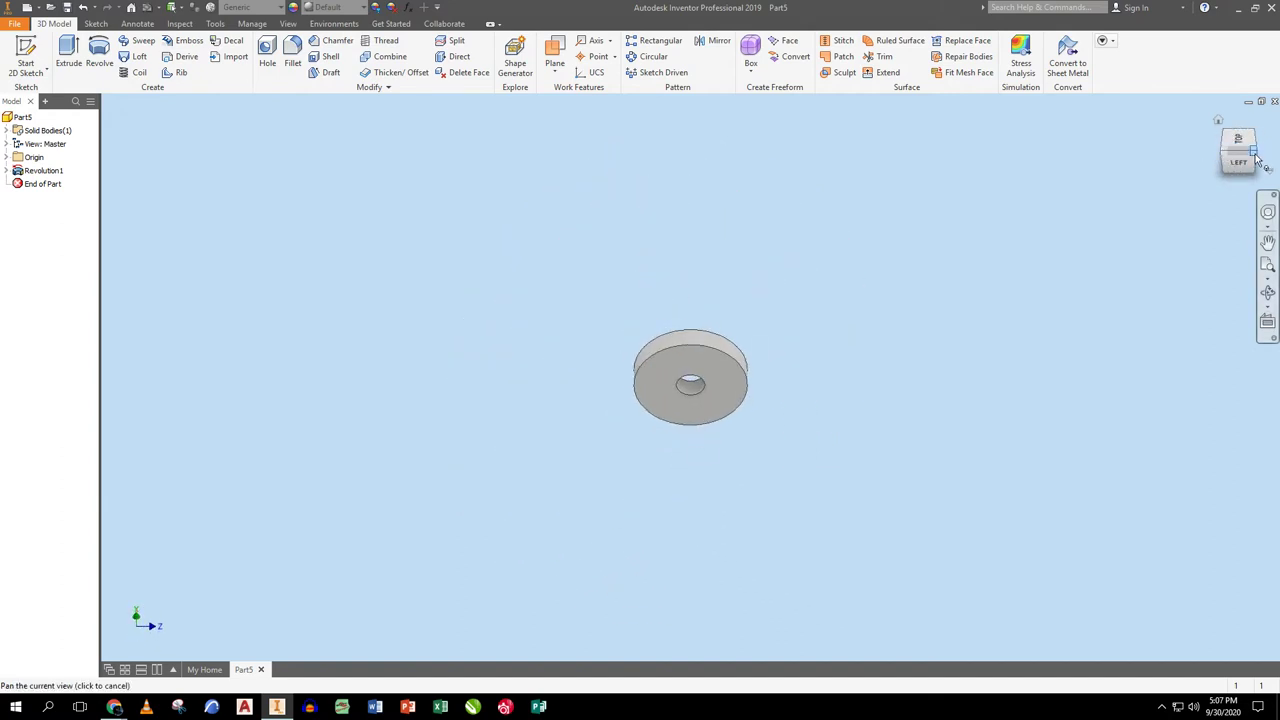
{"action": "left_click", "coordinate": [1262, 160]}
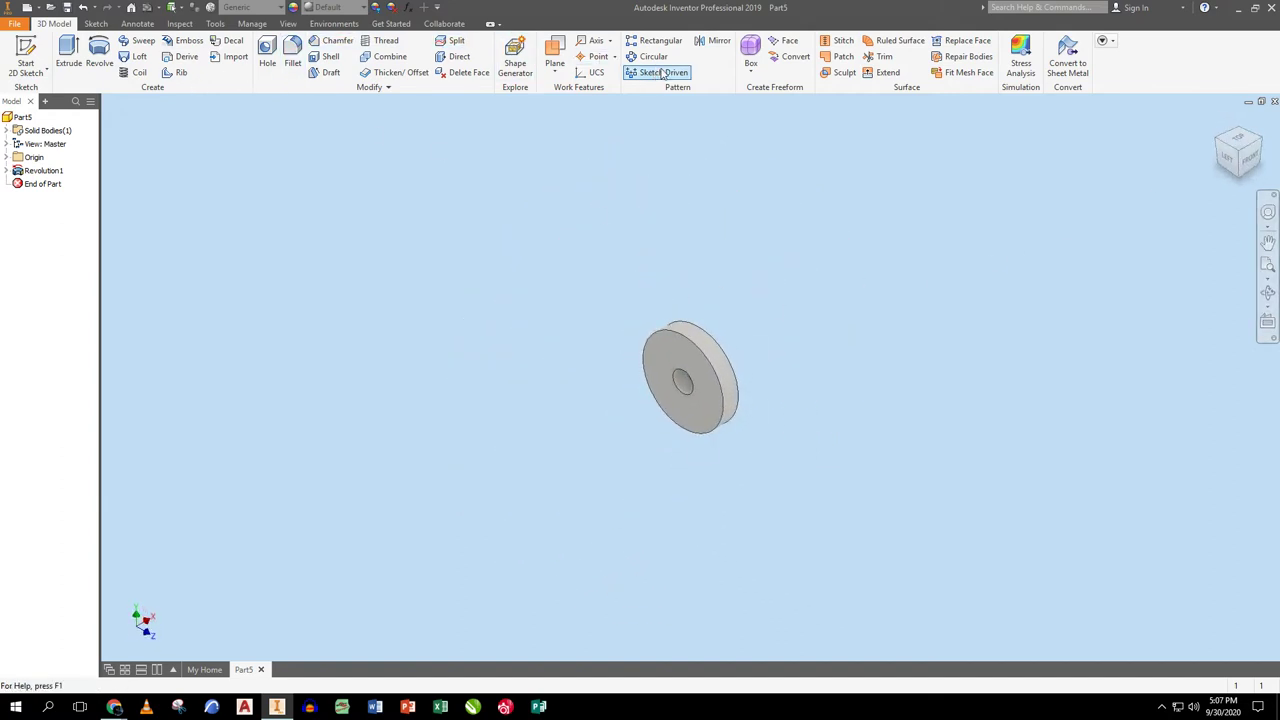
{"action": "left_click", "coordinate": [719, 44]}
{"action": "left_click", "coordinate": [706, 340]}
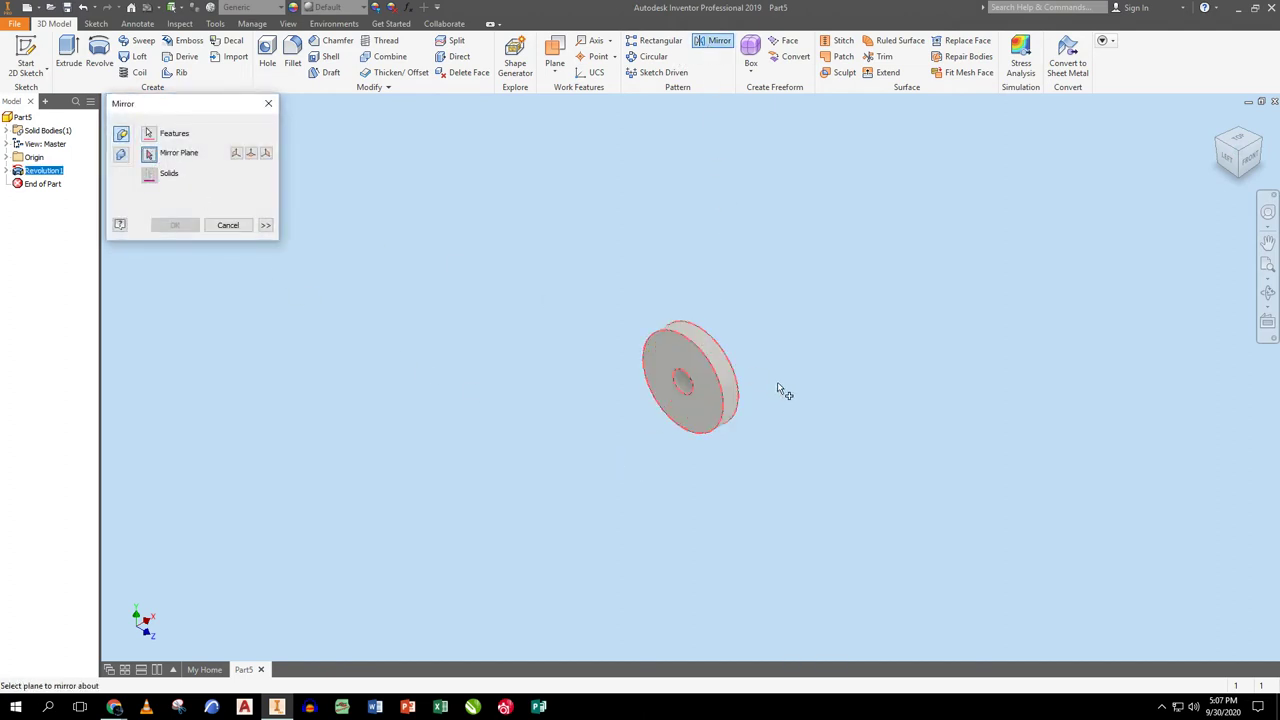
{"action": "left_click", "coordinate": [679, 360]}
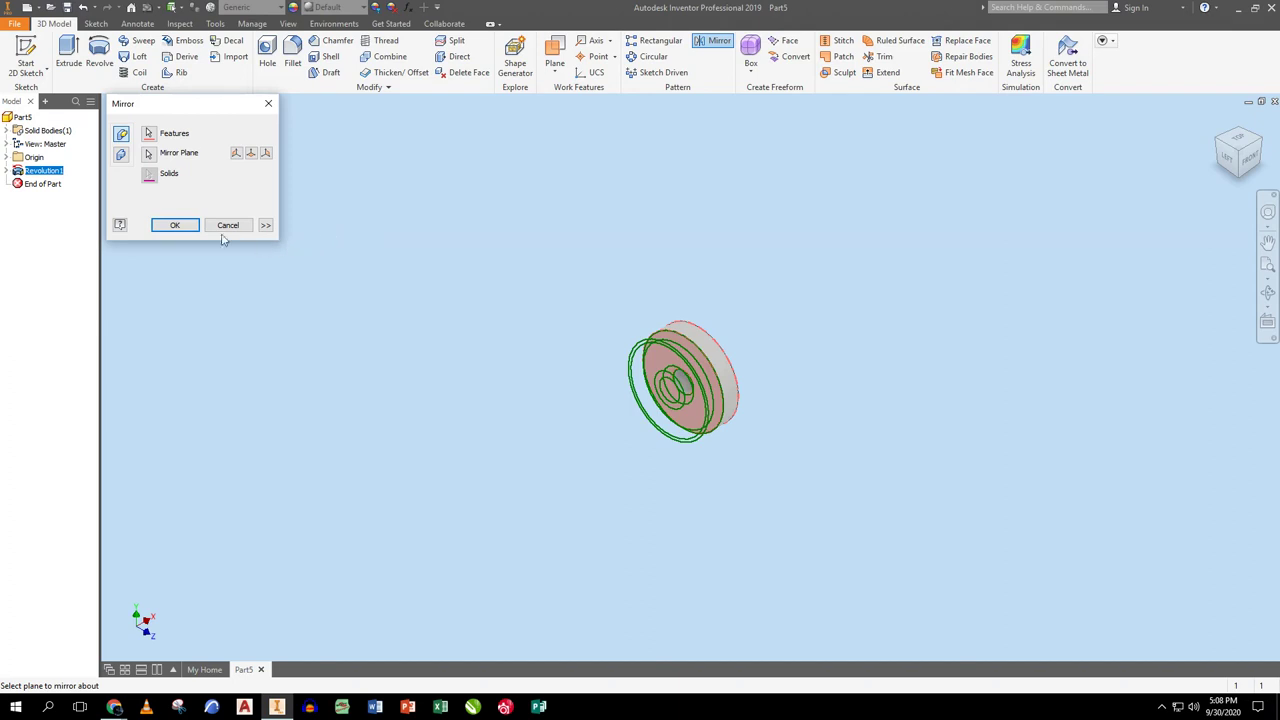
{"action": "left_click", "coordinate": [172, 226]}
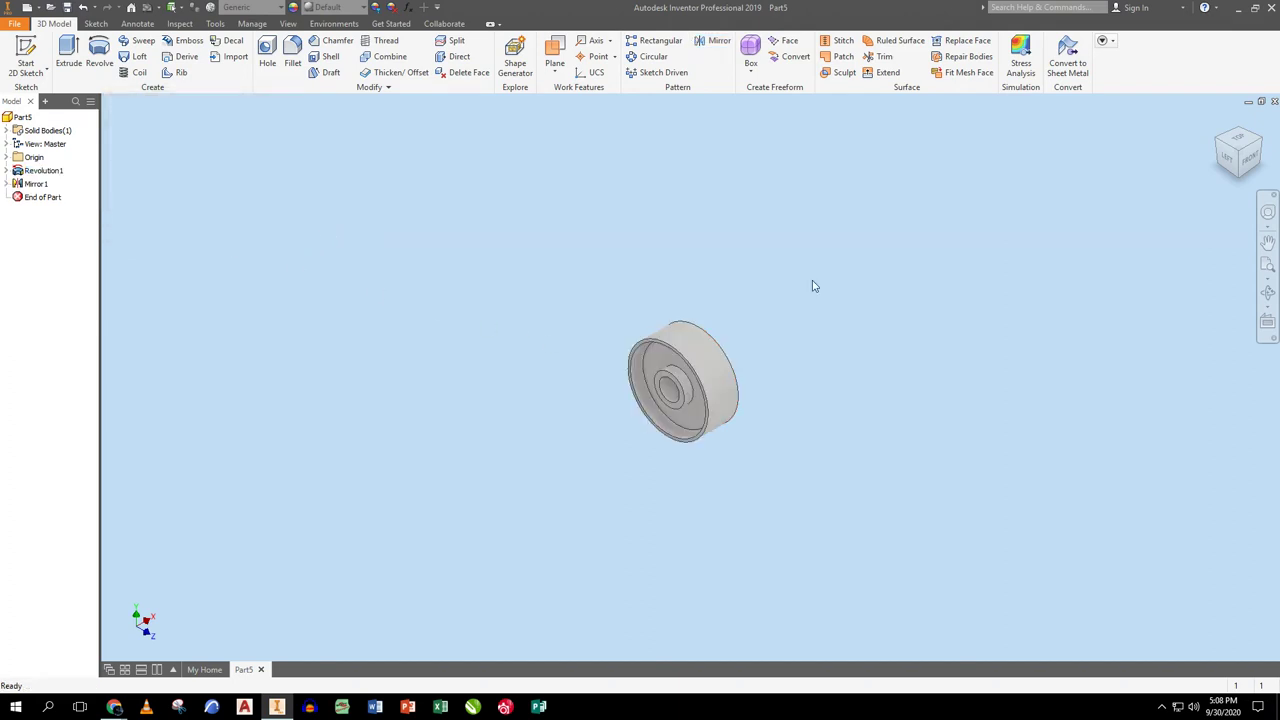
- Assign the material Steel, Mild to the wheel
{"action": "left_click", "coordinate": [1240, 180]}
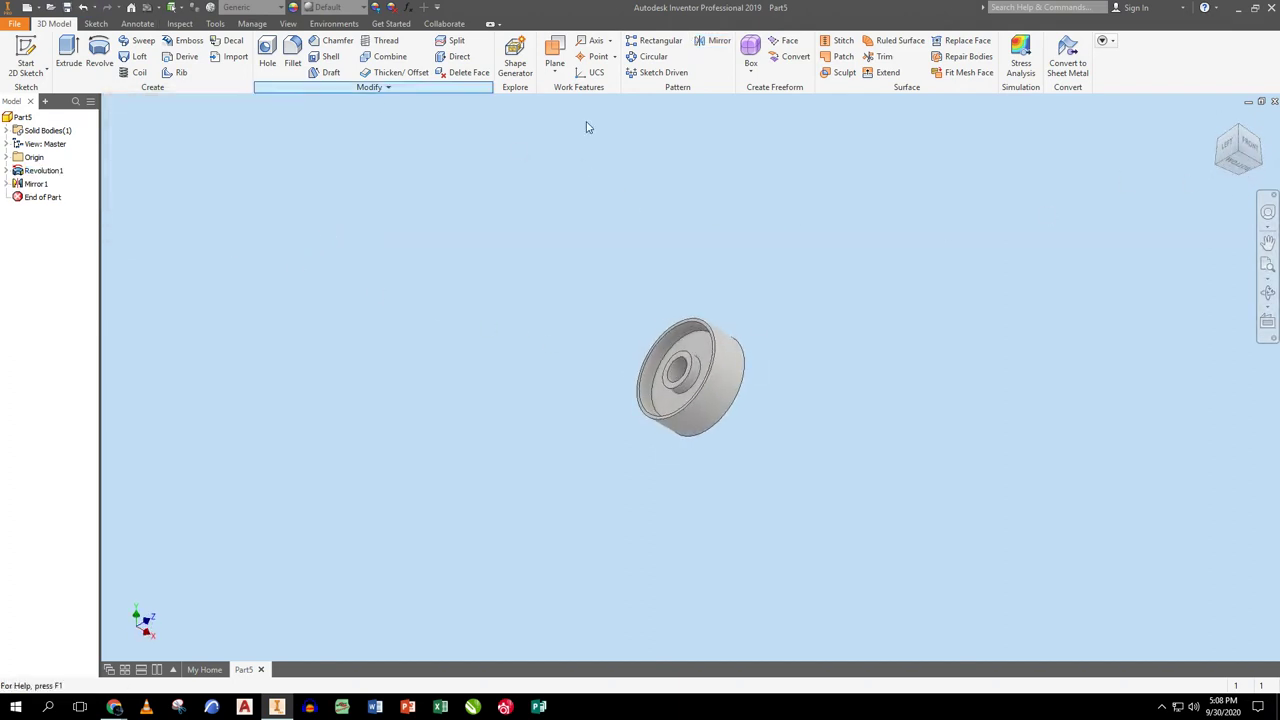
{"action": "scroll", "coordinate": [1160, 274], "scroll_direction": "down", "scroll_amount": 5}
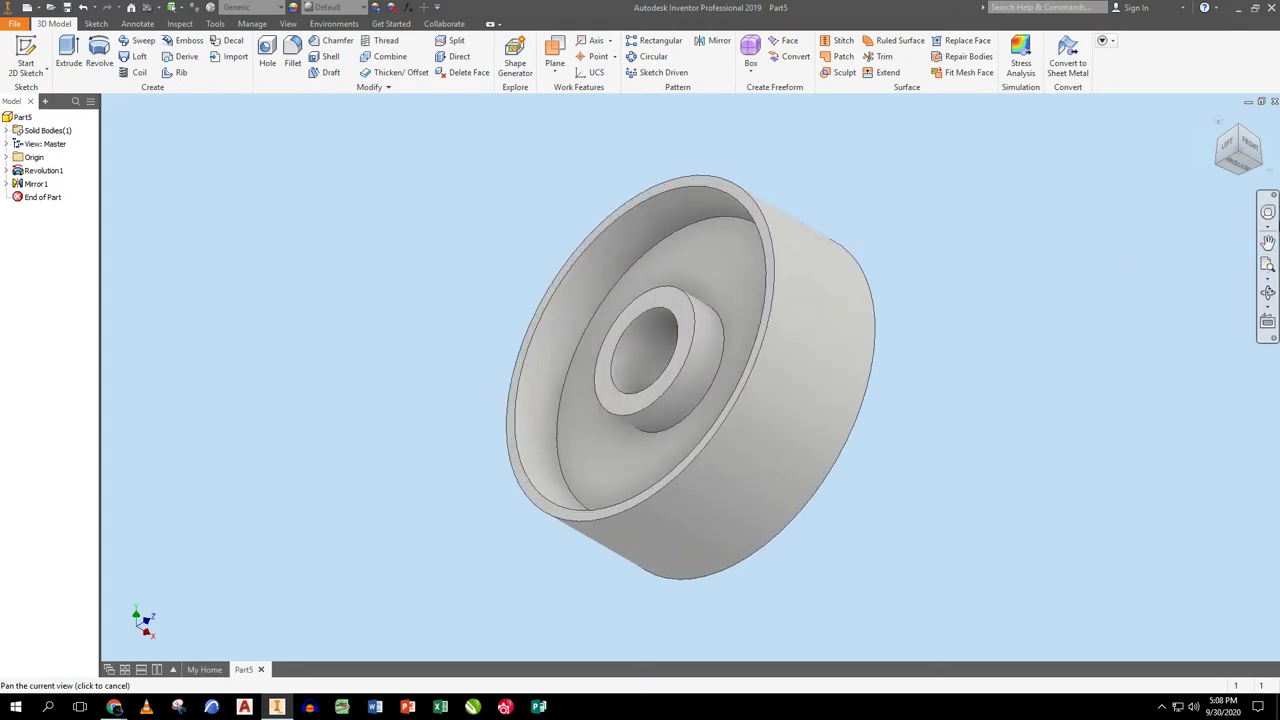
{"action": "left_click", "coordinate": [1238, 132]}
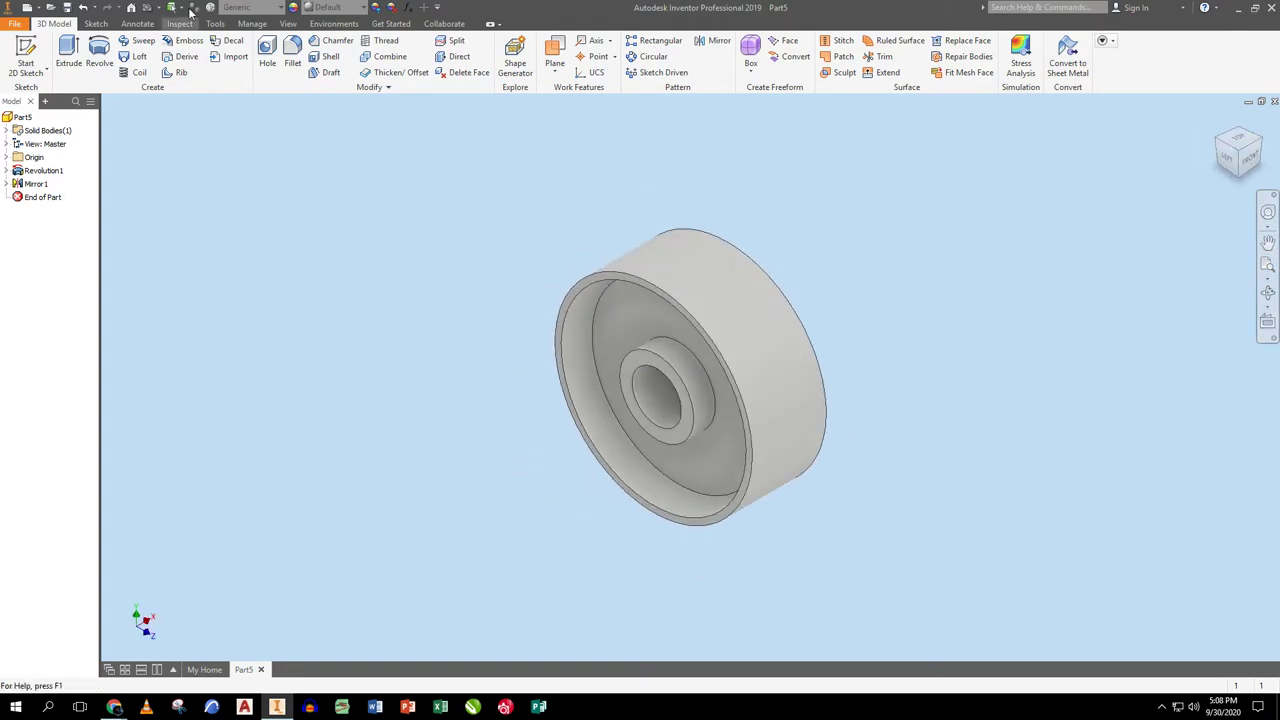
{"action": "left_click", "coordinate": [250, 7]}
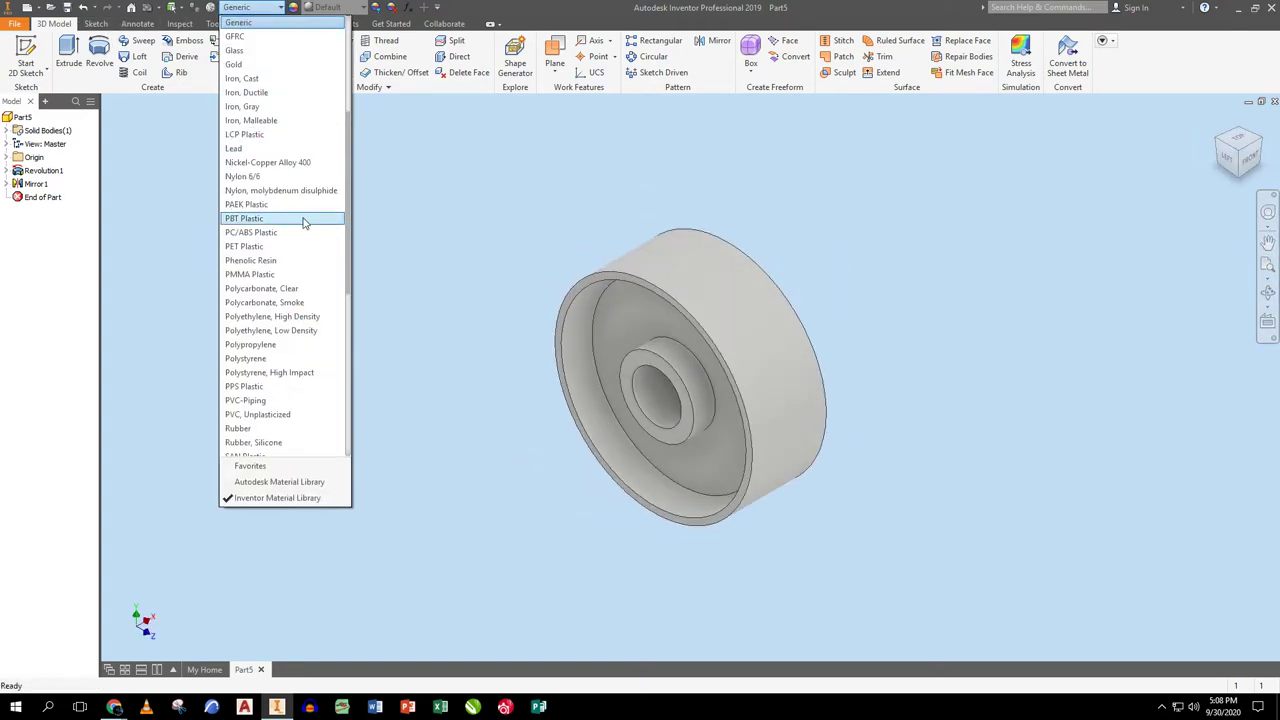
{"action": "scroll", "coordinate": [290, 300], "scroll_direction": "down", "scroll_amount": 10}
{"action": "left_click", "coordinate": [256, 331]}
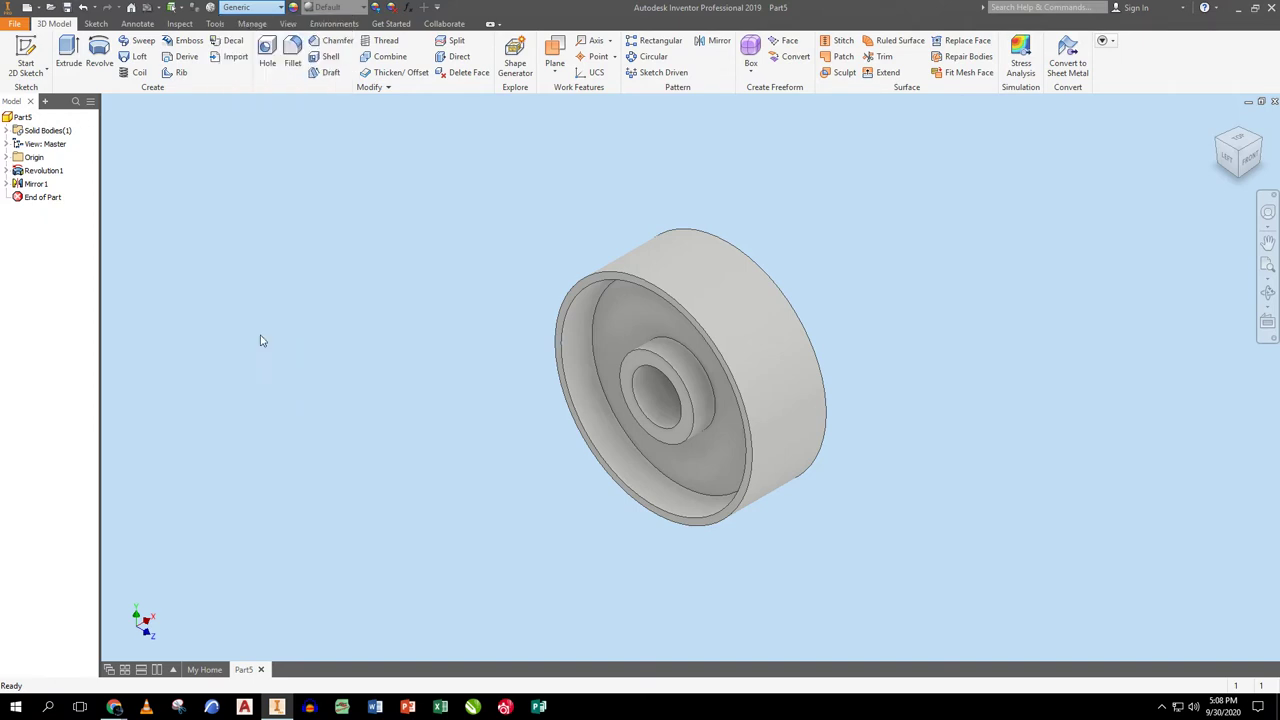
{"action": "left_click", "coordinate": [250, 7]}
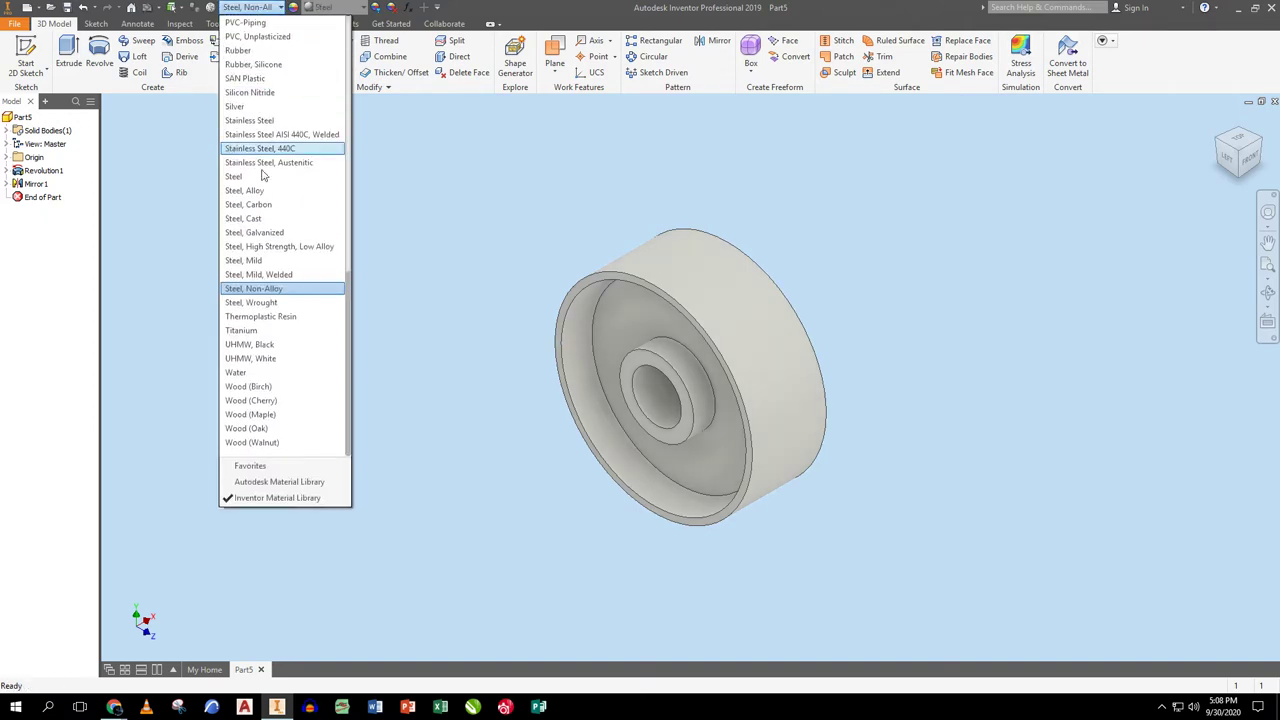
{"action": "left_click", "coordinate": [256, 264]}
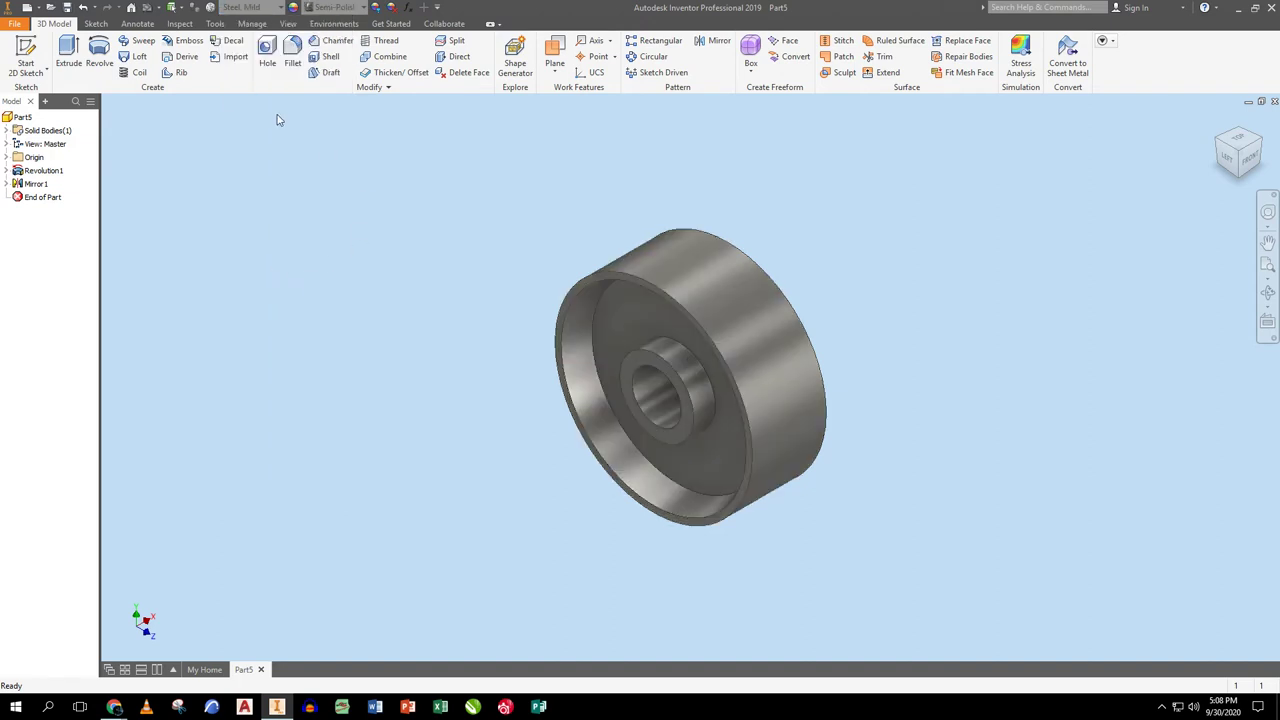
- Save the part as WHEEL in the Wheel Complete folder and close it
{"action": "left_click", "coordinate": [67, 7]}
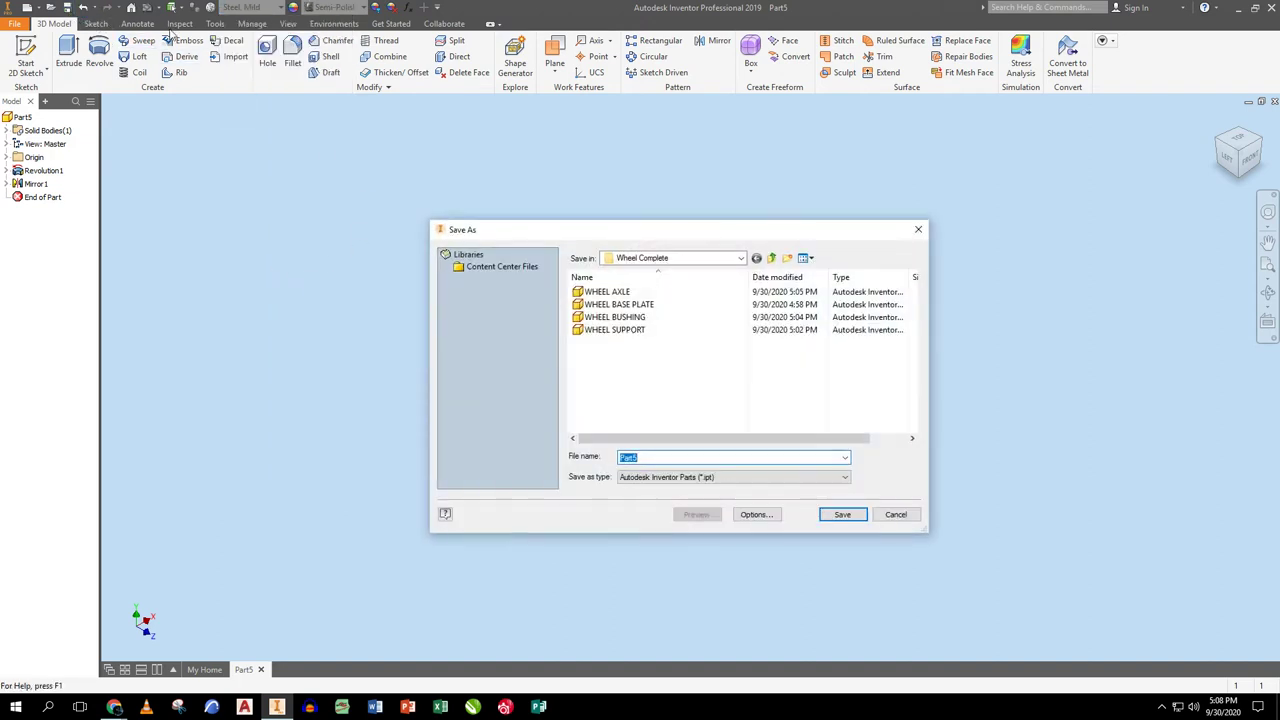
{"action": "type", "text": "WHEEL"}
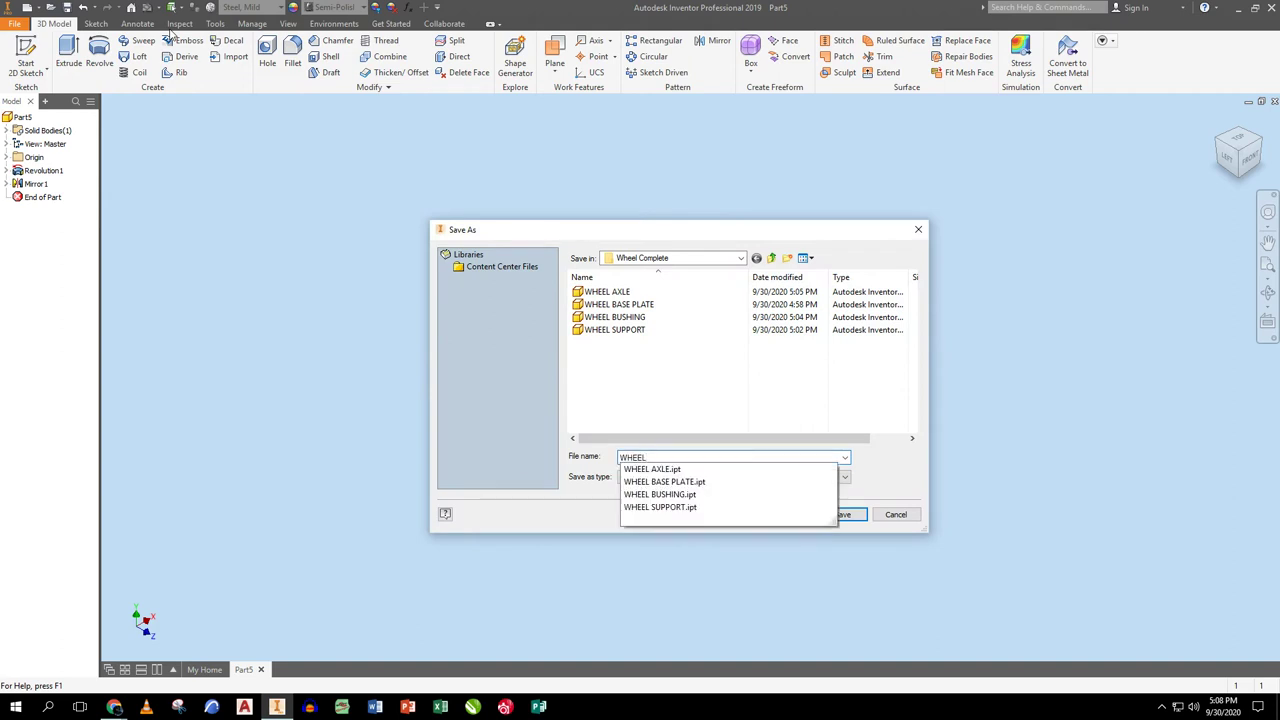
{"action": "key", "text": "Return"}
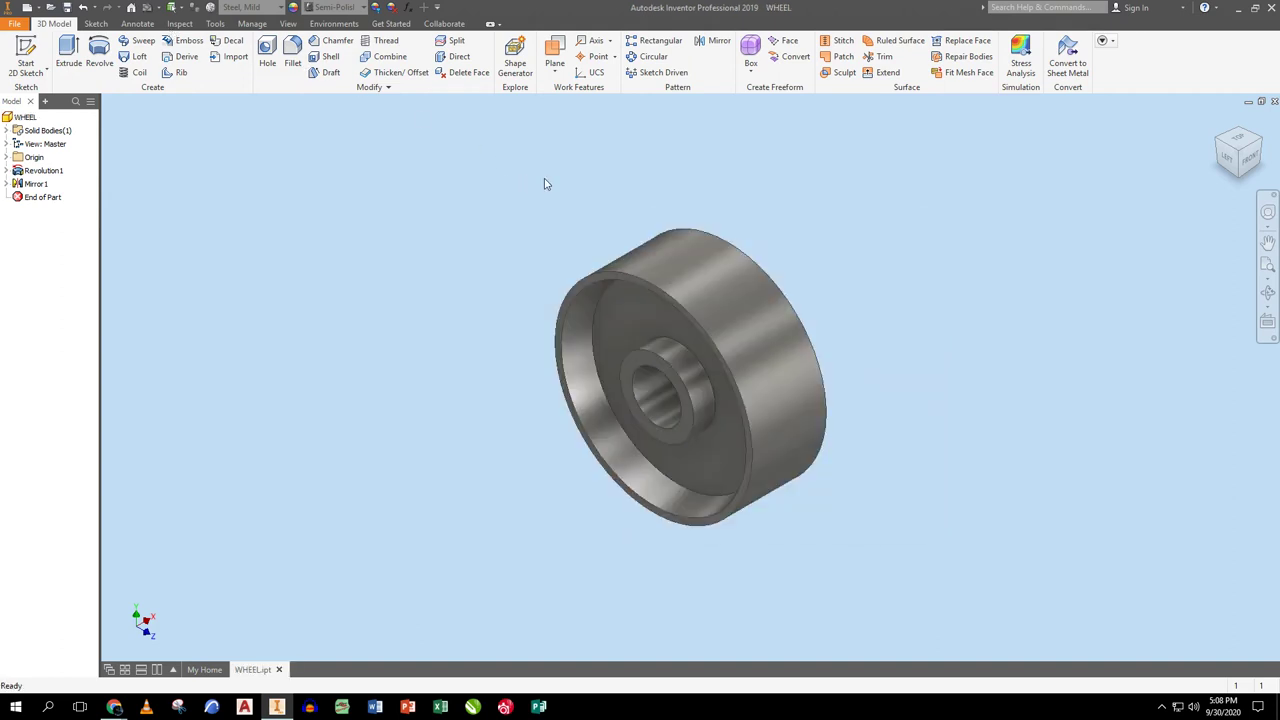
{"action": "left_click", "coordinate": [280, 670]}
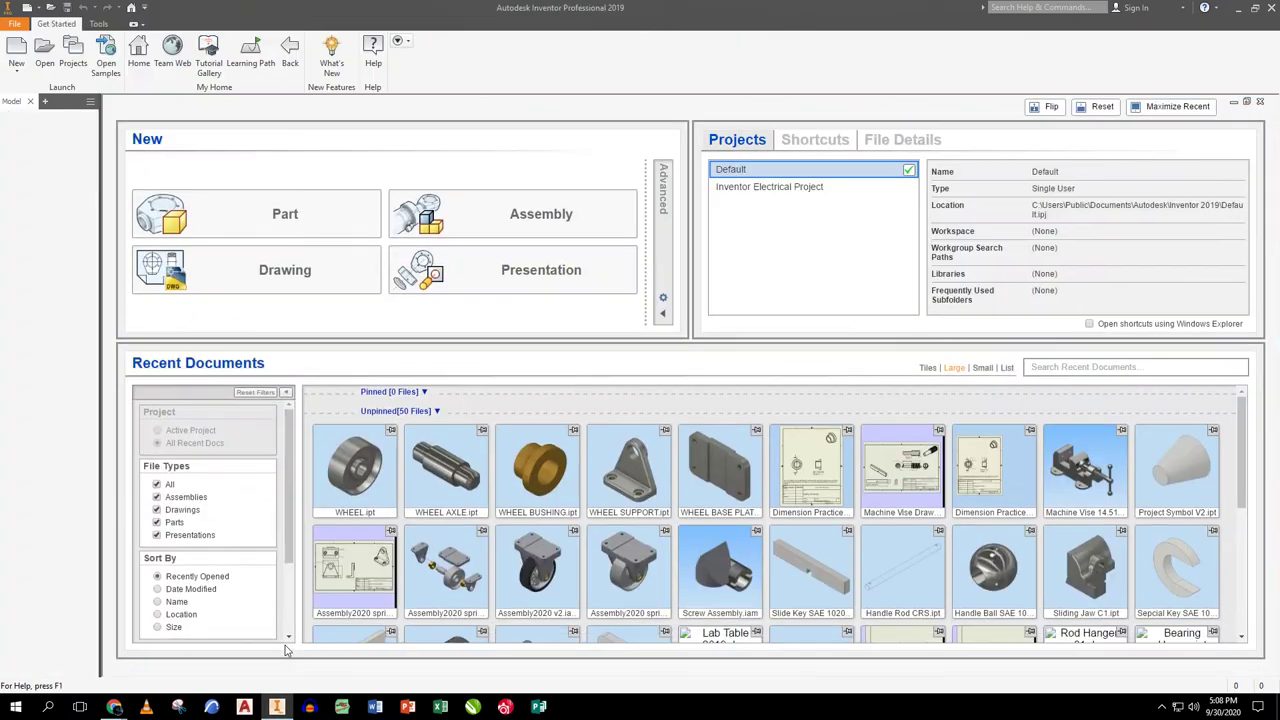
- Create a new assembly, accept the style conflict, and load WHEEL BASE PLATE from the Wheel Complete folder for placement
{"action": "left_click", "coordinate": [462, 215]}
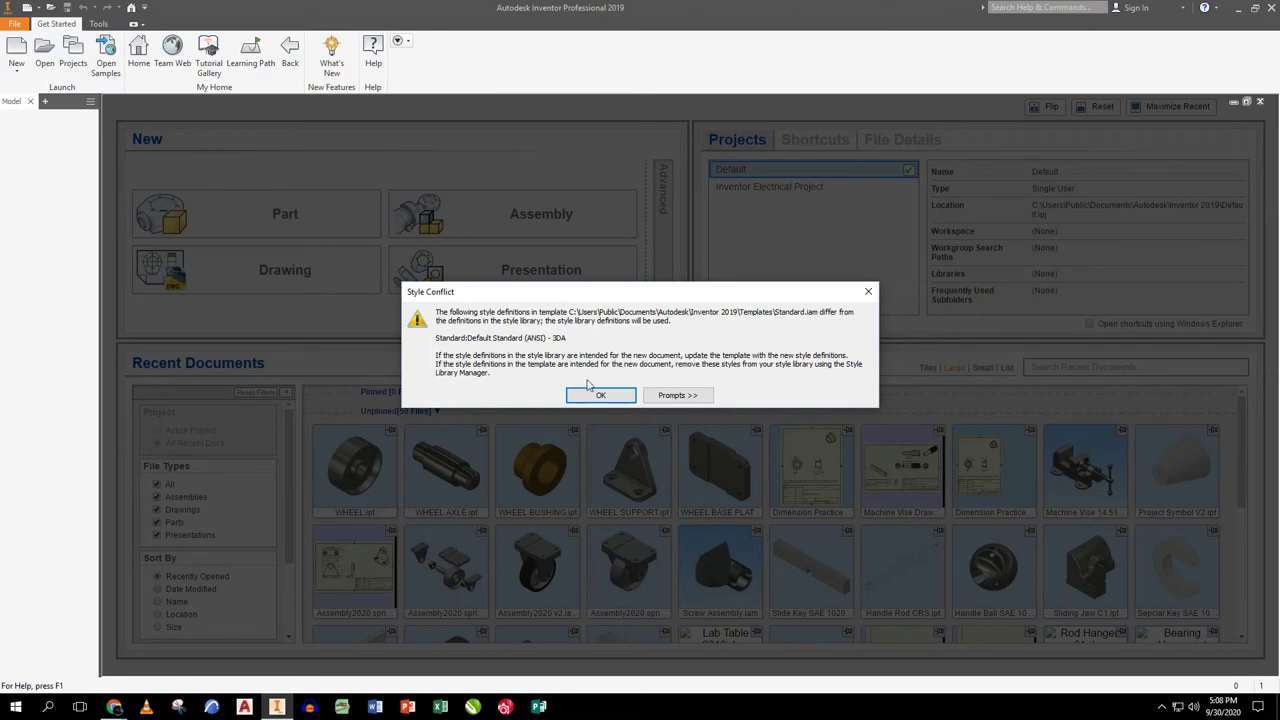
{"action": "left_click", "coordinate": [598, 395]}
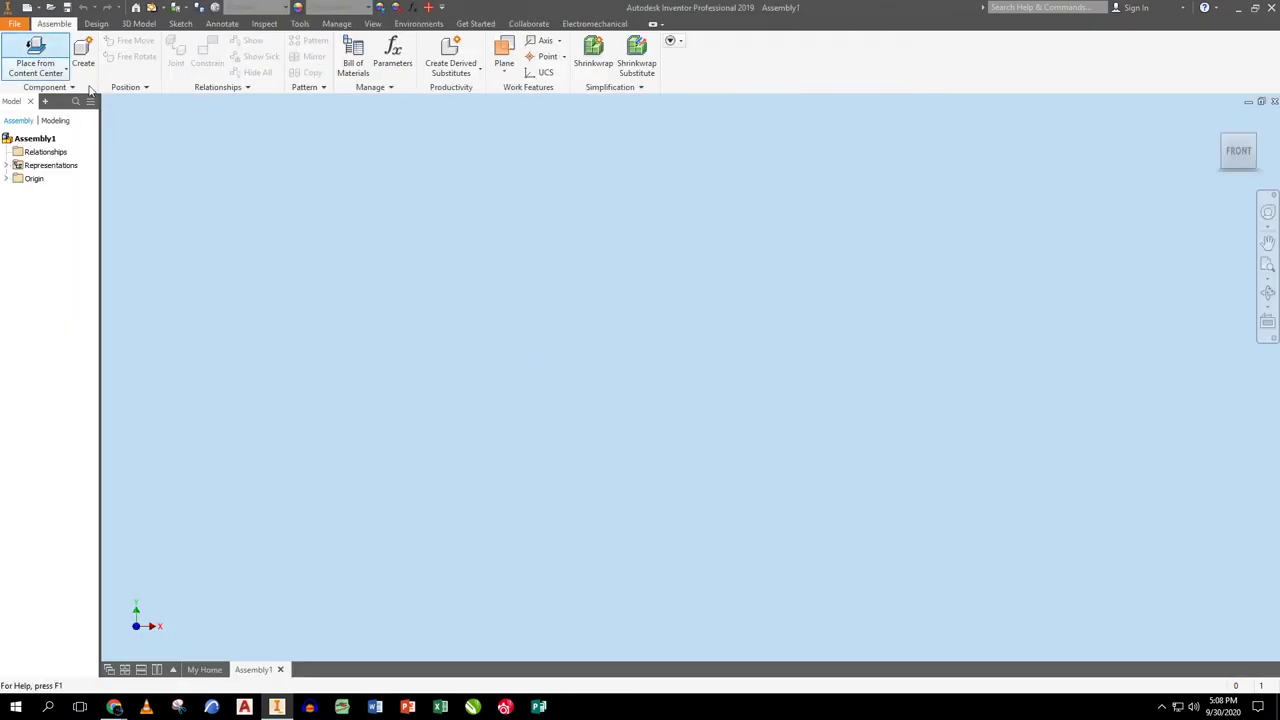
{"action": "left_click", "coordinate": [65, 73]}
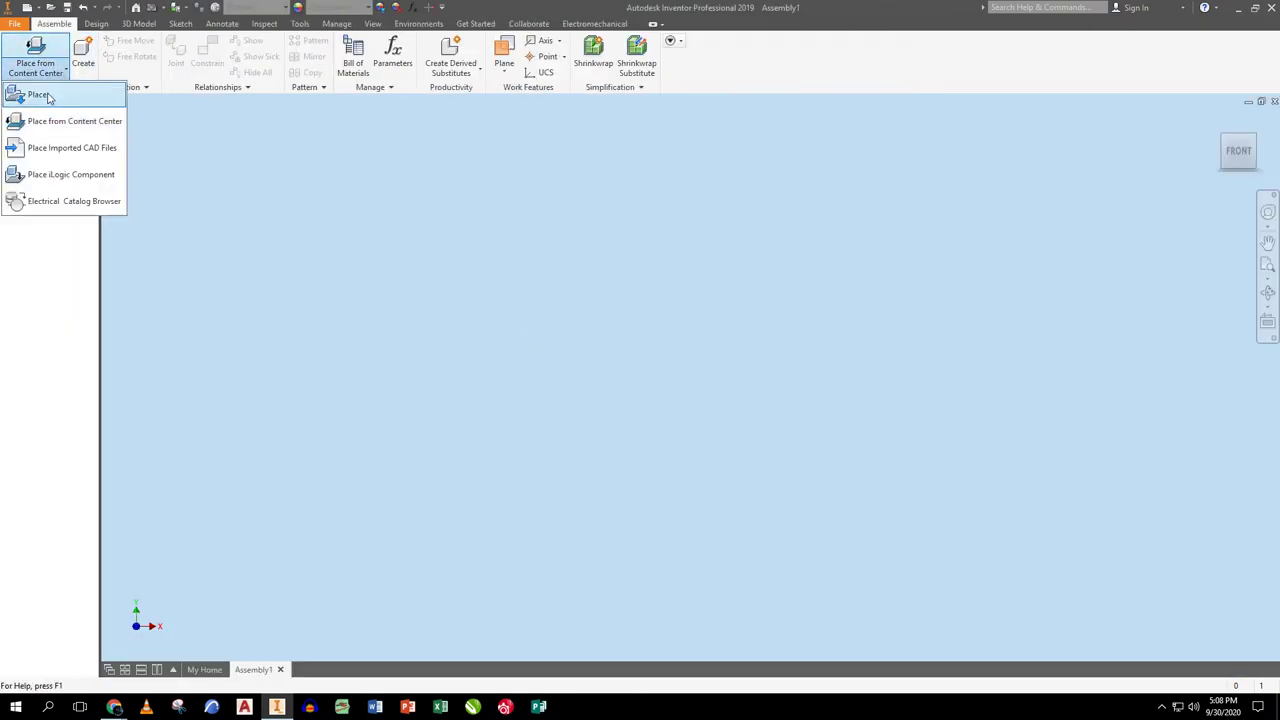
{"action": "left_click", "coordinate": [45, 93]}
{"action": "left_click", "coordinate": [655, 258]}
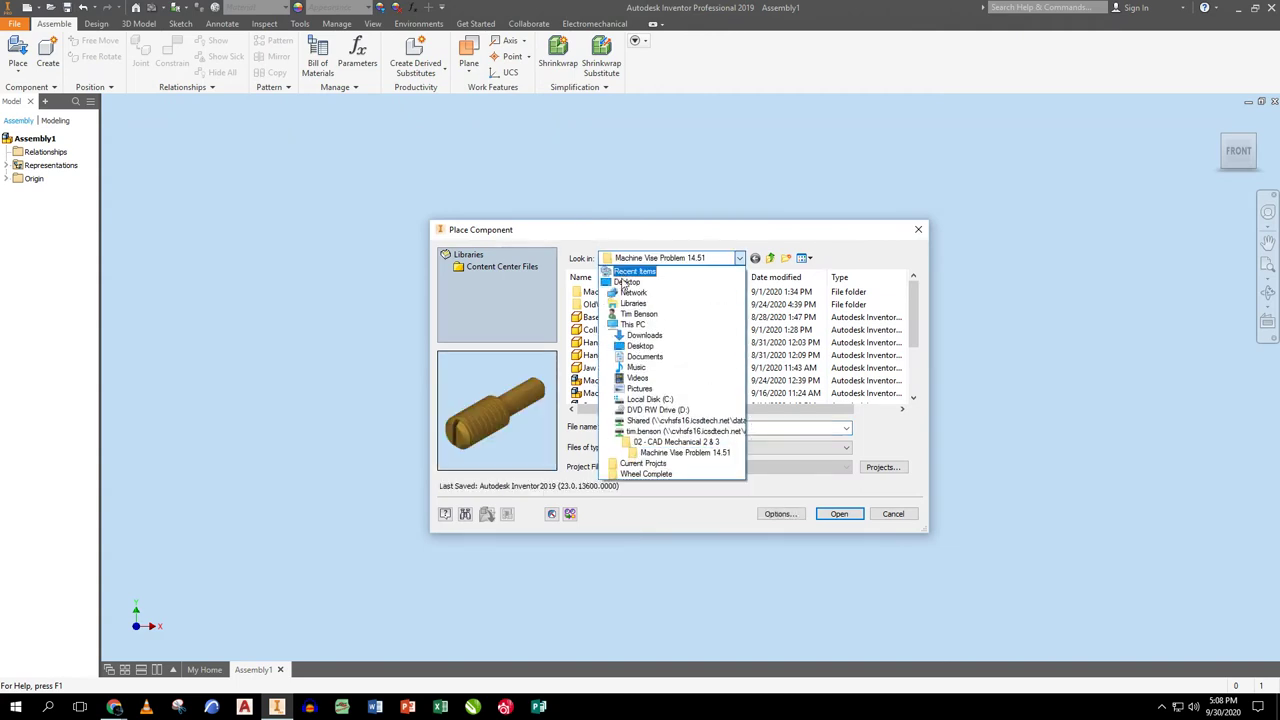
{"action": "left_click", "coordinate": [628, 271]}
{"action": "double_click", "coordinate": [740, 357]}
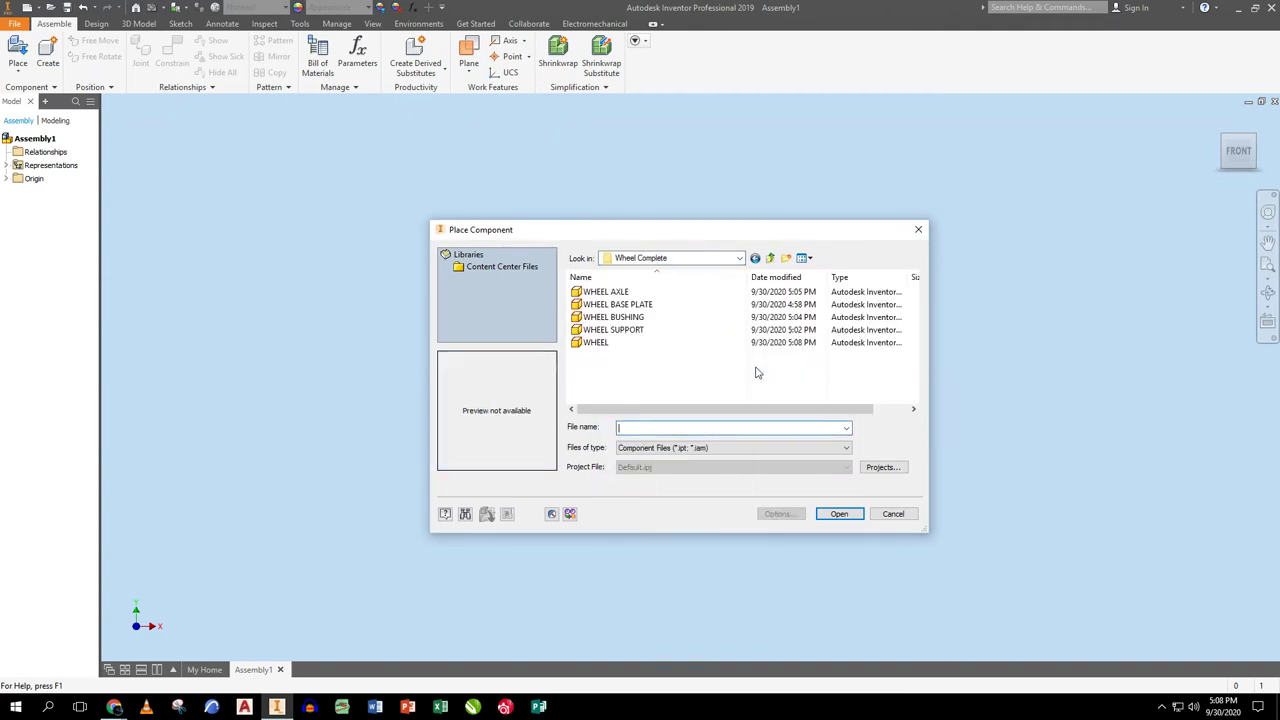
{"action": "left_click", "coordinate": [630, 304]}
{"action": "left_click", "coordinate": [824, 513]}
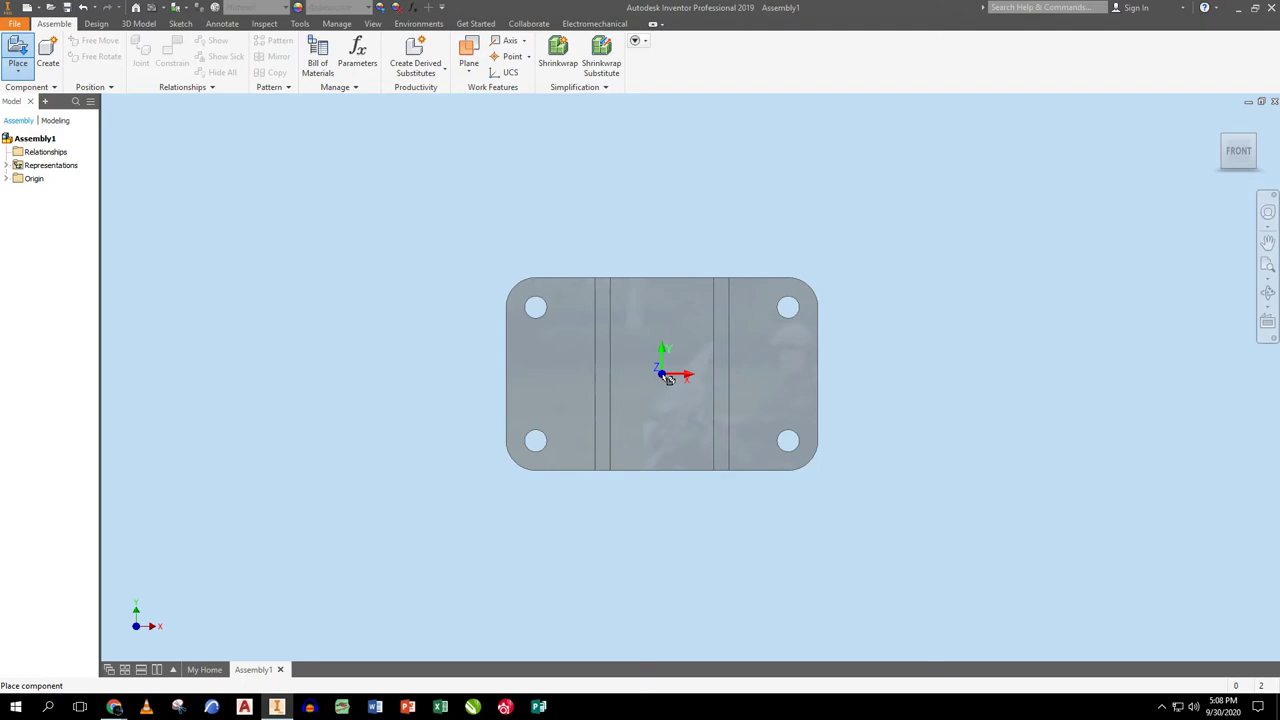
- Rotate the base plate by 90° about X three times, place one instance, and end the placement
{"action": "right_click", "coordinate": [665, 378]}
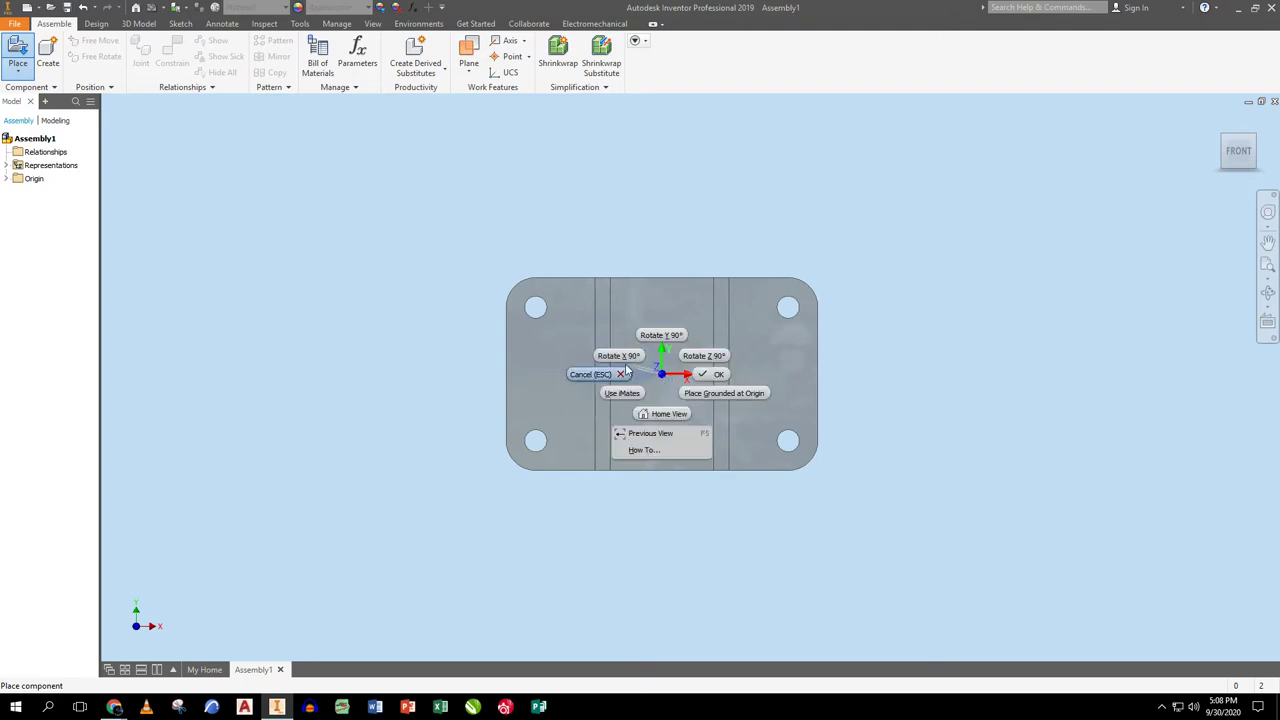
{"action": "left_click", "coordinate": [622, 356]}
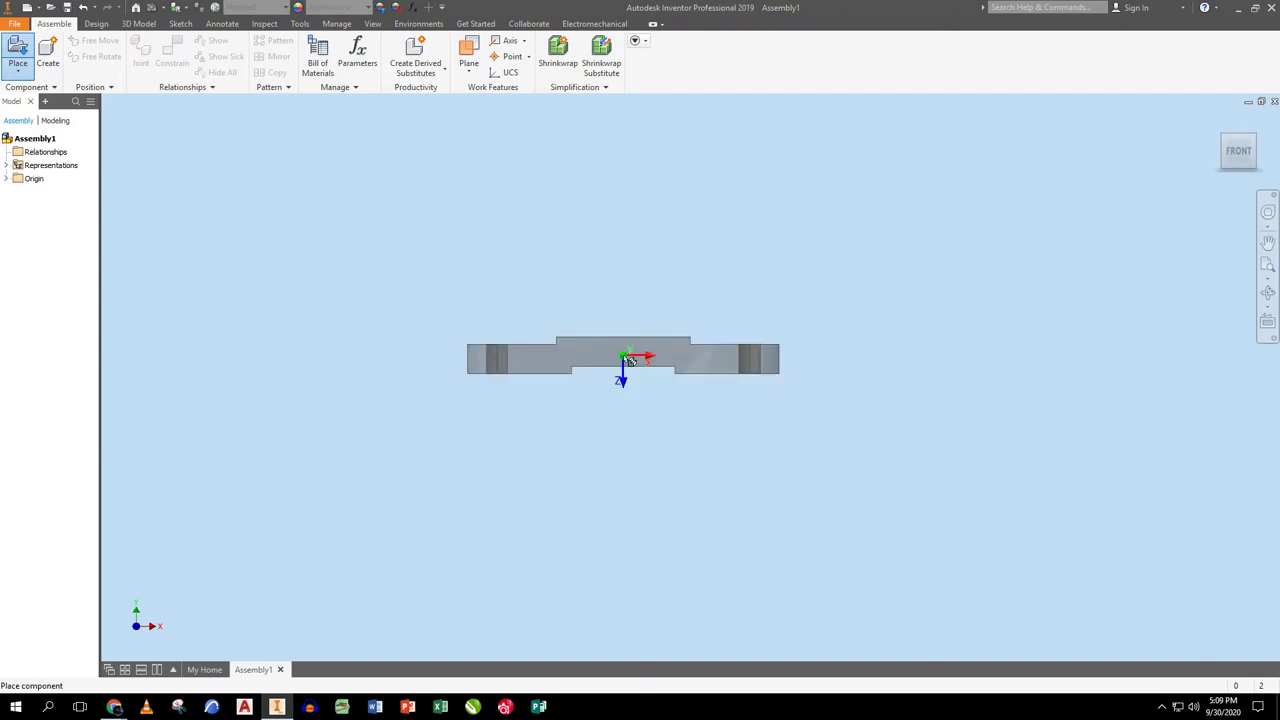
{"action": "right_click", "coordinate": [622, 356]}
{"action": "left_click", "coordinate": [580, 334]}
{"action": "right_click", "coordinate": [623, 355]}
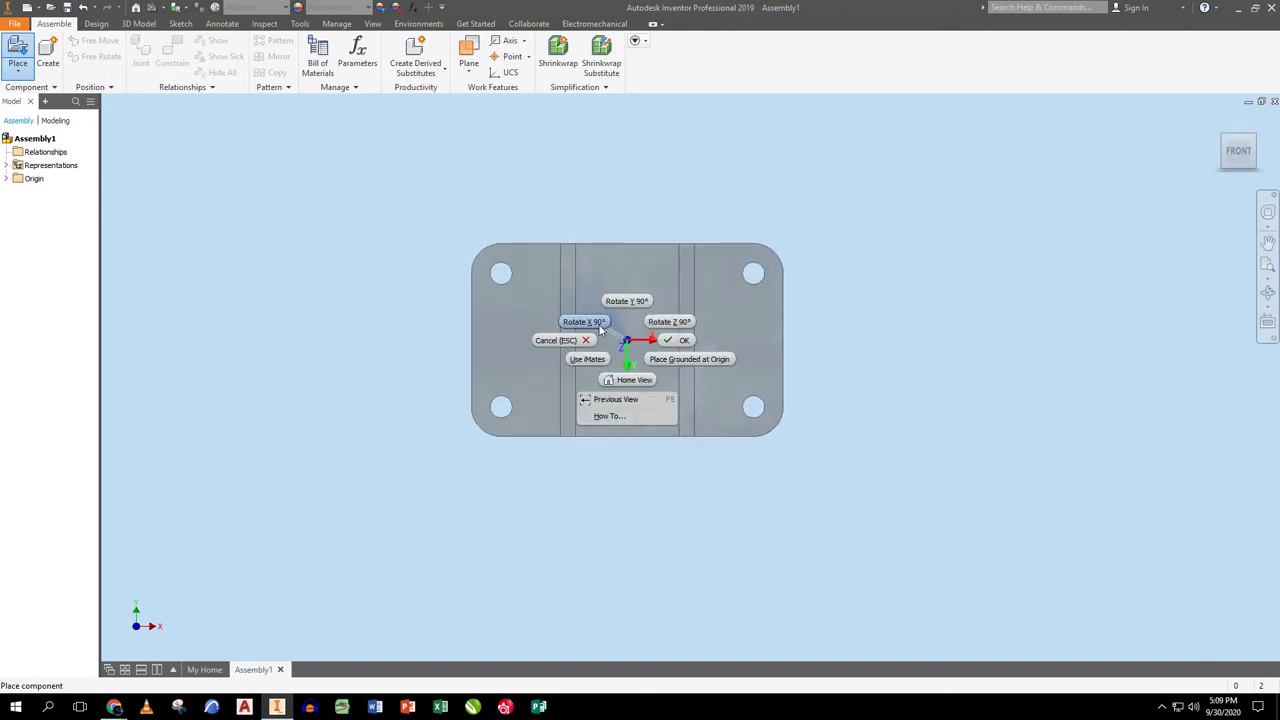
{"action": "left_click", "coordinate": [580, 334]}
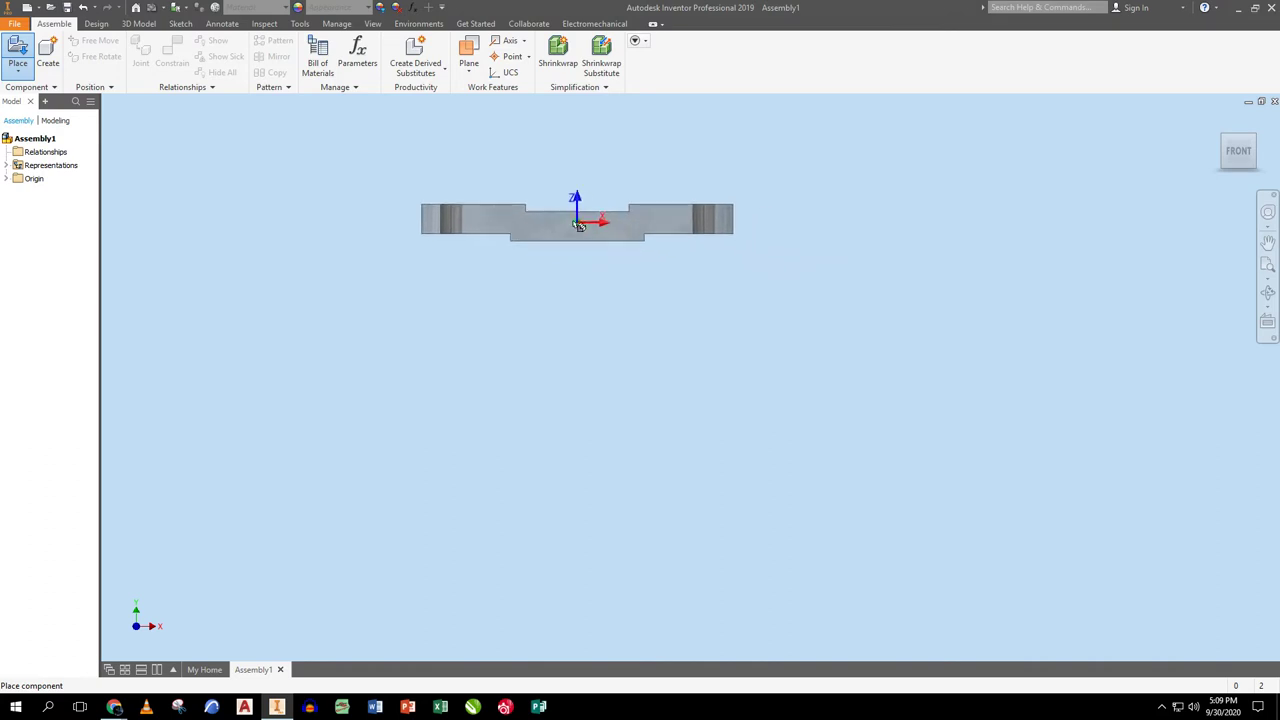
{"action": "left_click", "coordinate": [536, 208]}
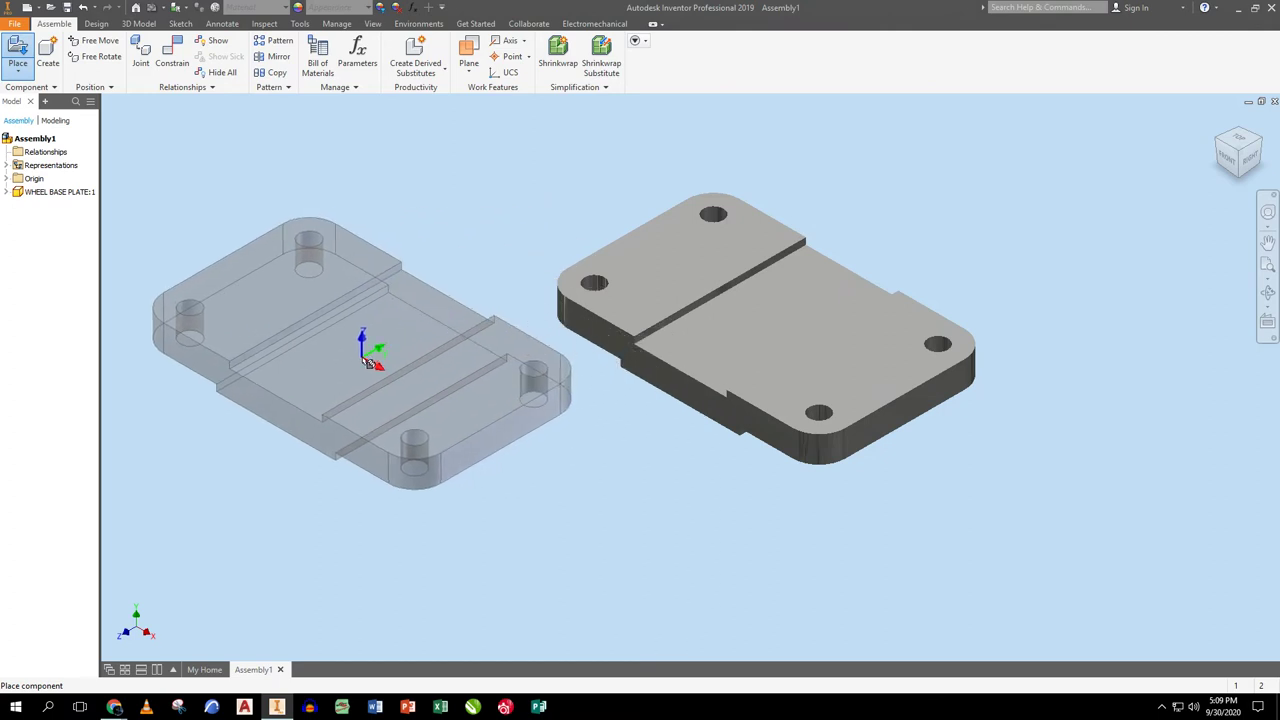
{"action": "right_click", "coordinate": [368, 362]}
{"action": "left_click", "coordinate": [405, 362]}
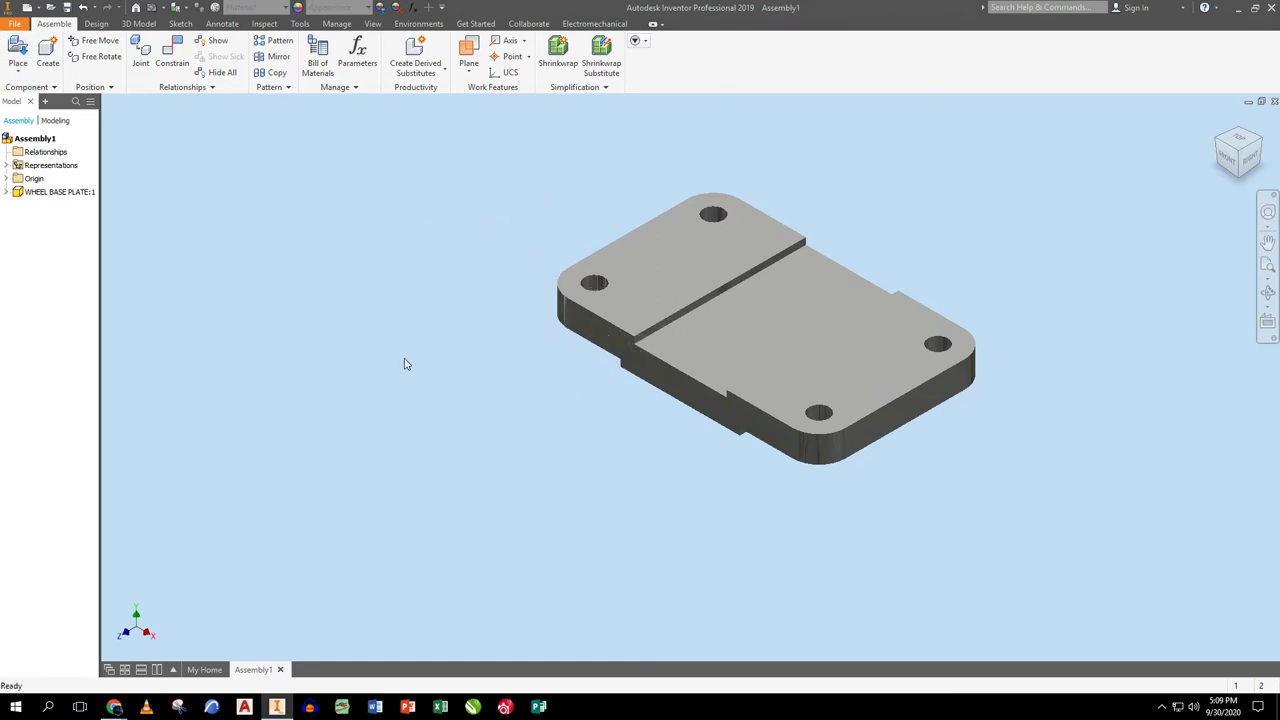
- Ground the base plate in the assembly
{"action": "right_click", "coordinate": [32, 193]}
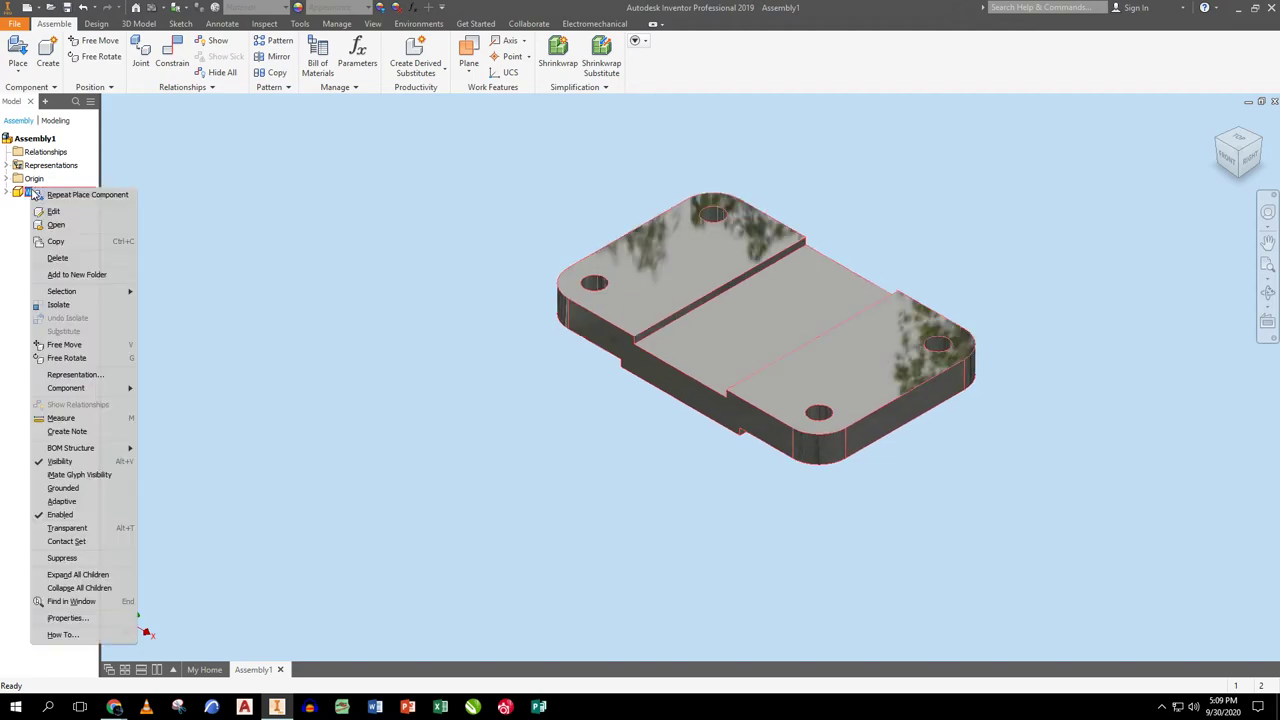
{"action": "left_click", "coordinate": [79, 488]}
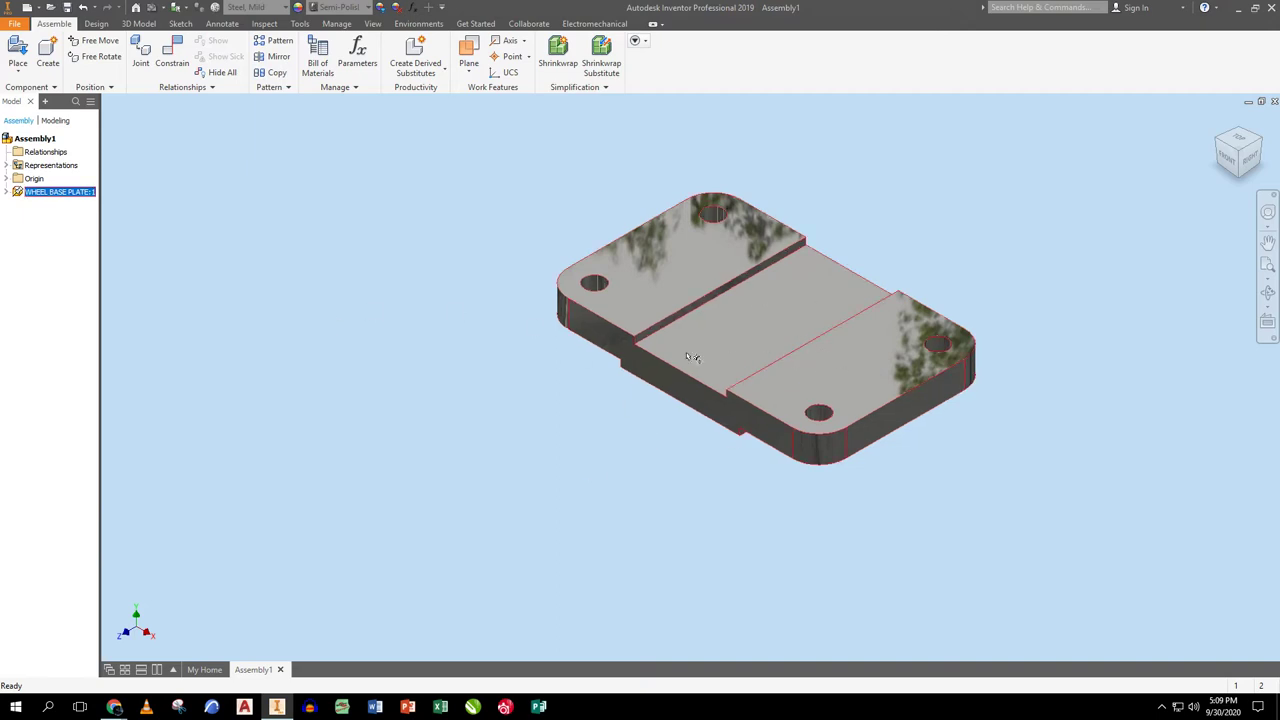
- Load WHEEL SUPPORT from the Wheel Complete folder for placement in the assembly
{"action": "left_click", "coordinate": [18, 52]}
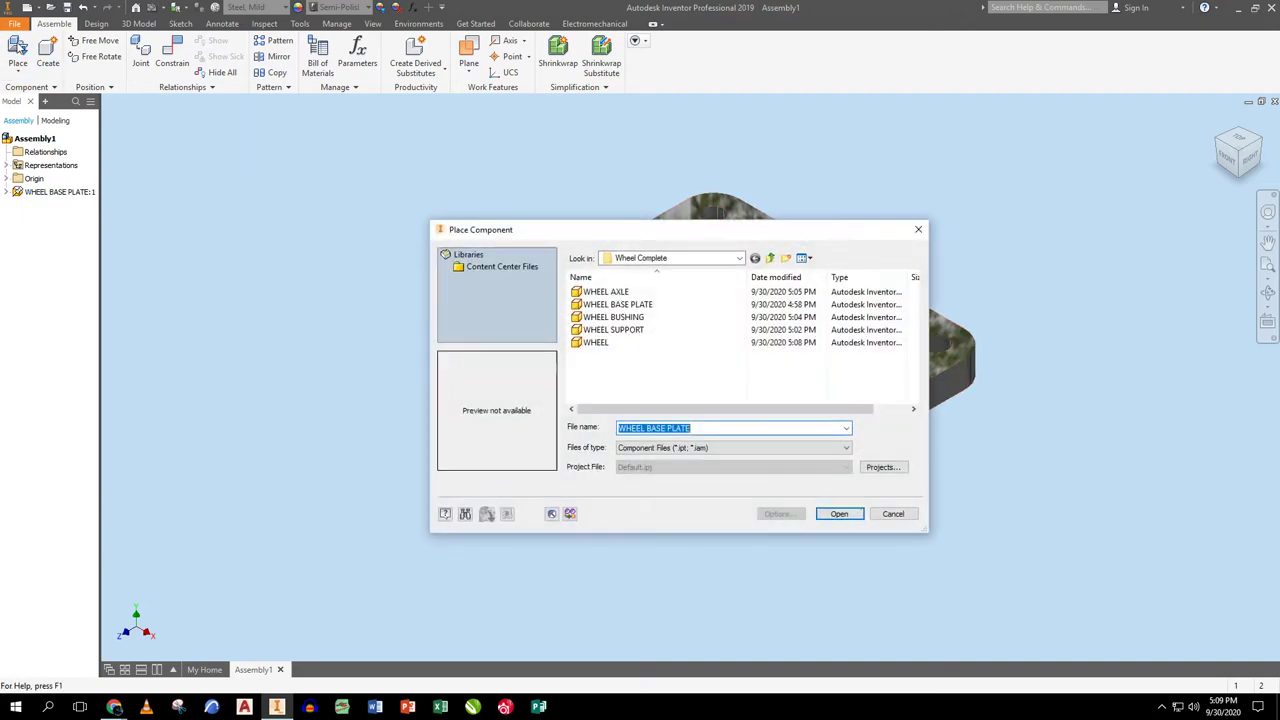
{"action": "left_click", "coordinate": [620, 330]}
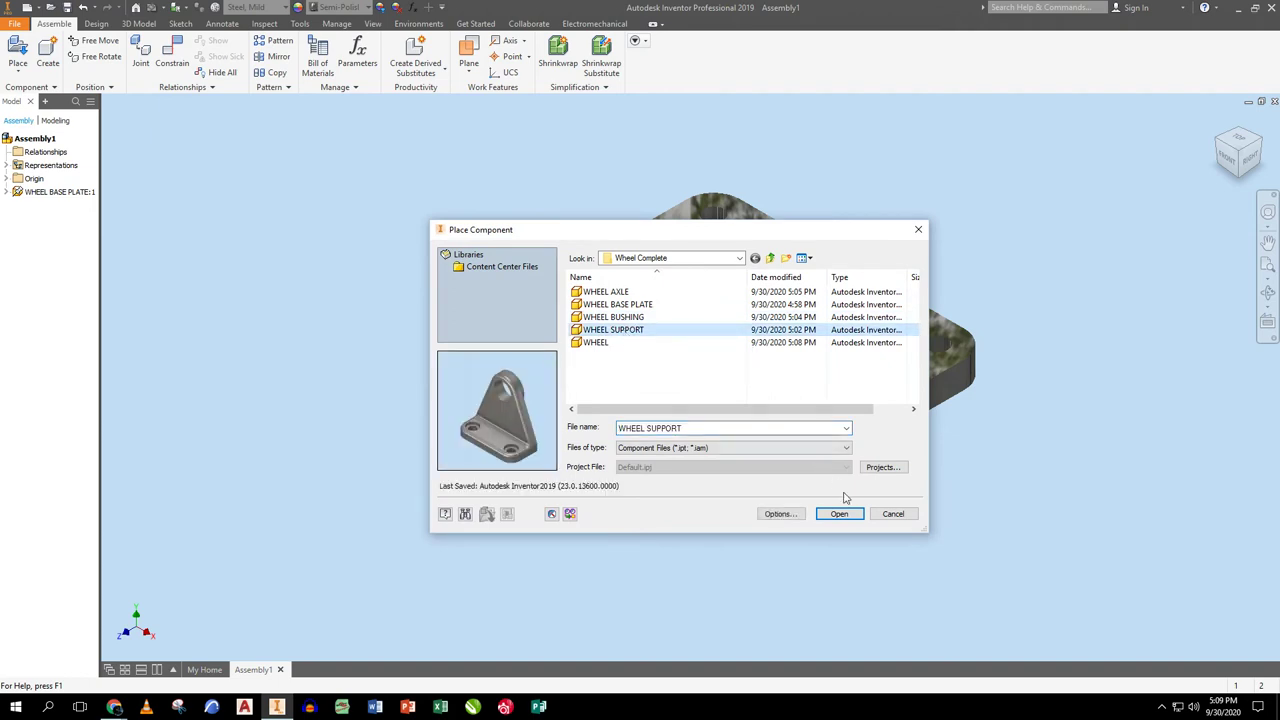
{"action": "left_click", "coordinate": [858, 515]}
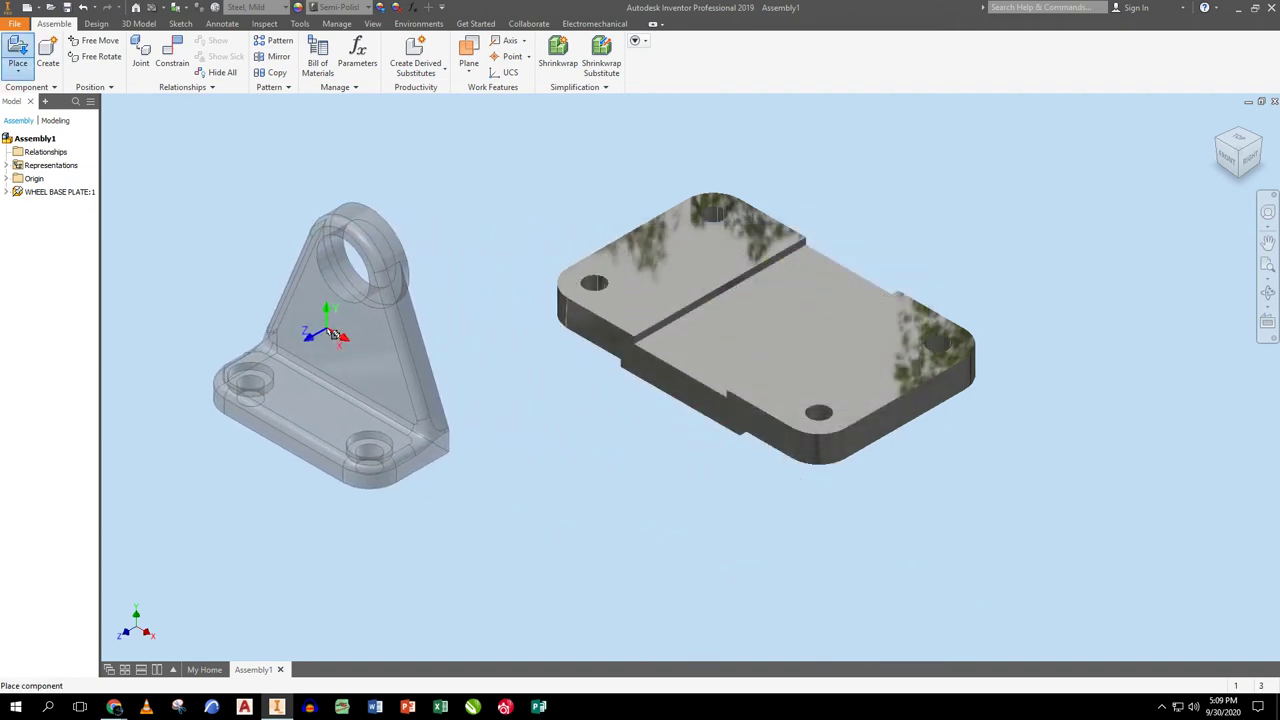
- Rotate the wheel support by 90° about Y three times and about Z twice, place one instance, and end the placement
{"action": "right_click", "coordinate": [330, 333]}
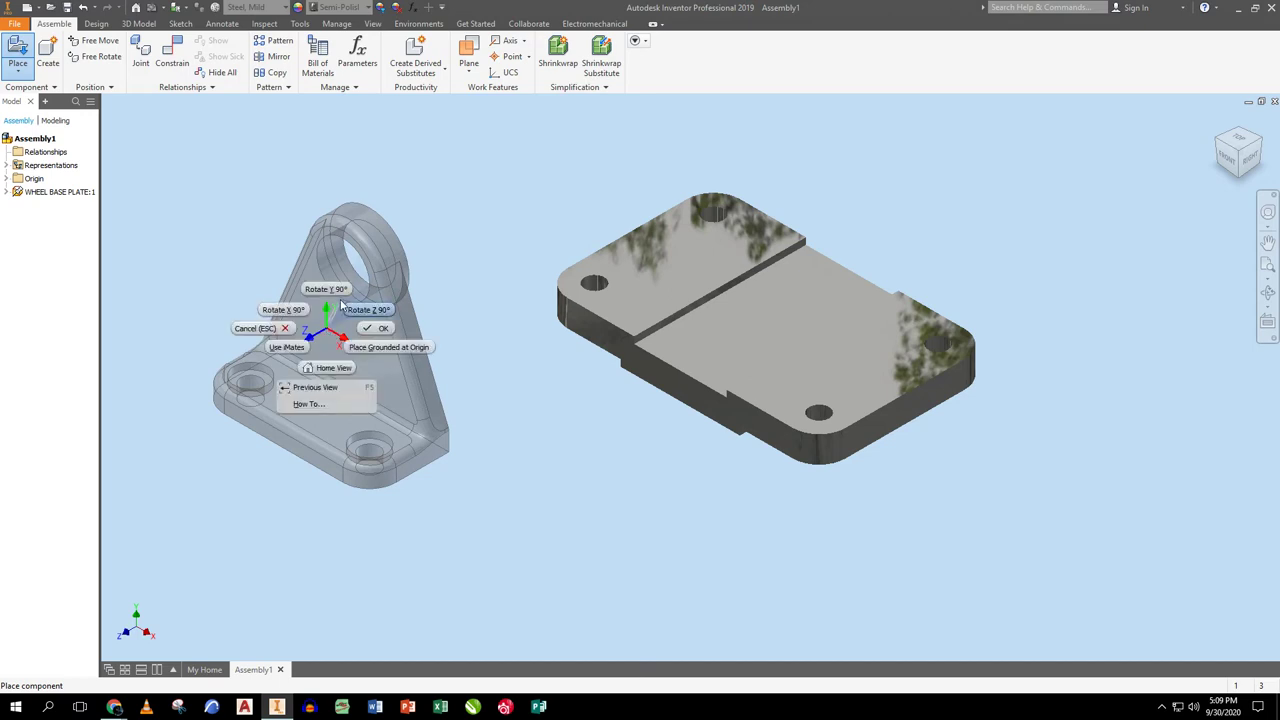
{"action": "left_click", "coordinate": [344, 308]}
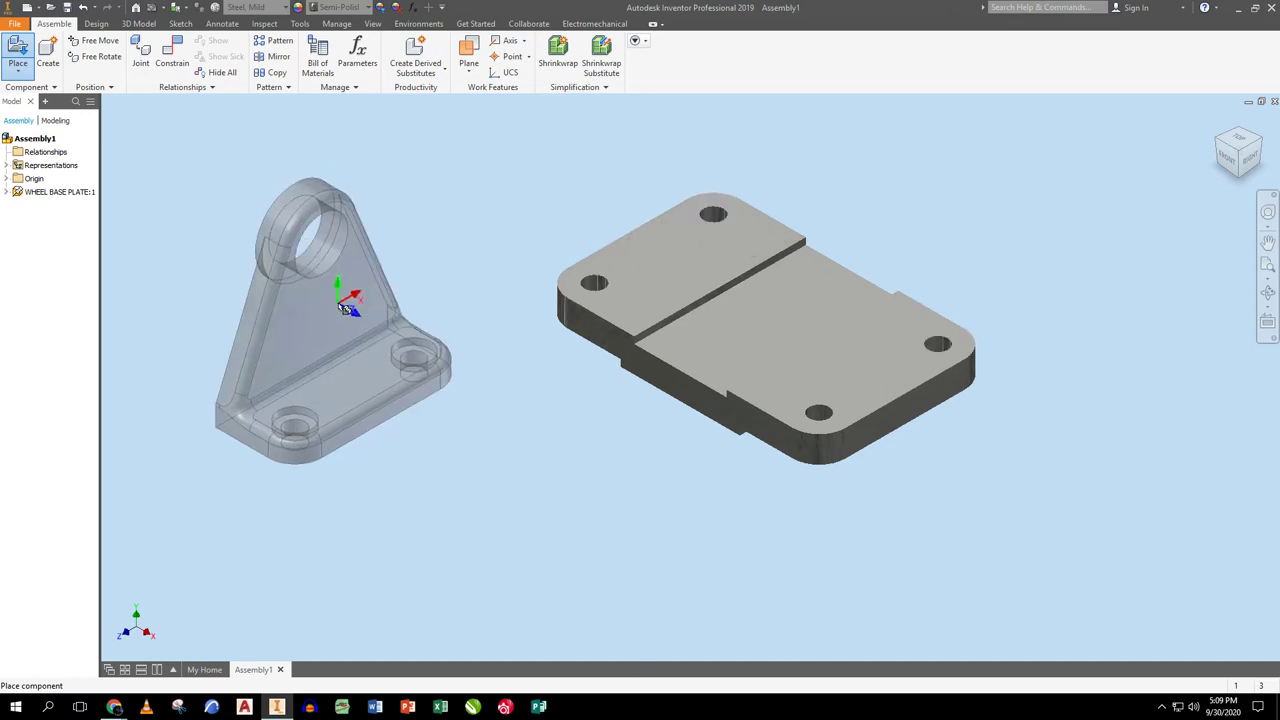
{"action": "right_click", "coordinate": [345, 308]}
{"action": "left_click", "coordinate": [338, 266]}
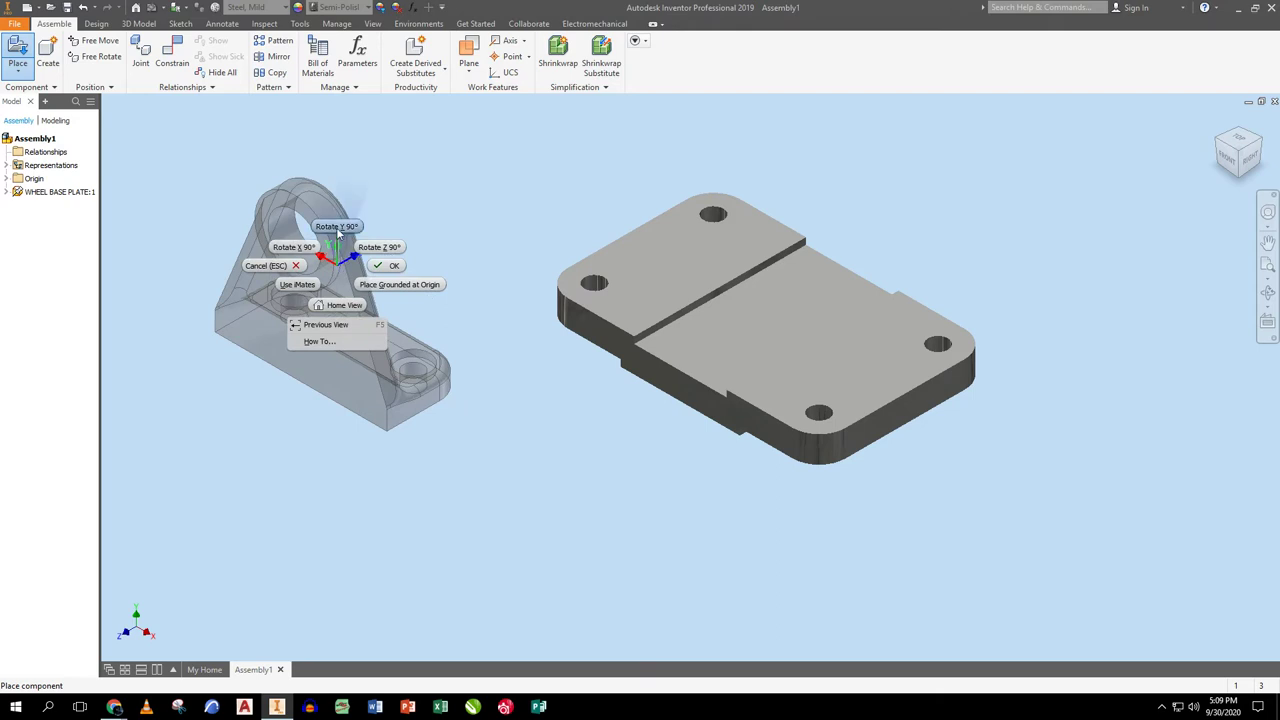
{"action": "left_click", "coordinate": [336, 227]}
{"action": "right_click", "coordinate": [345, 314]}
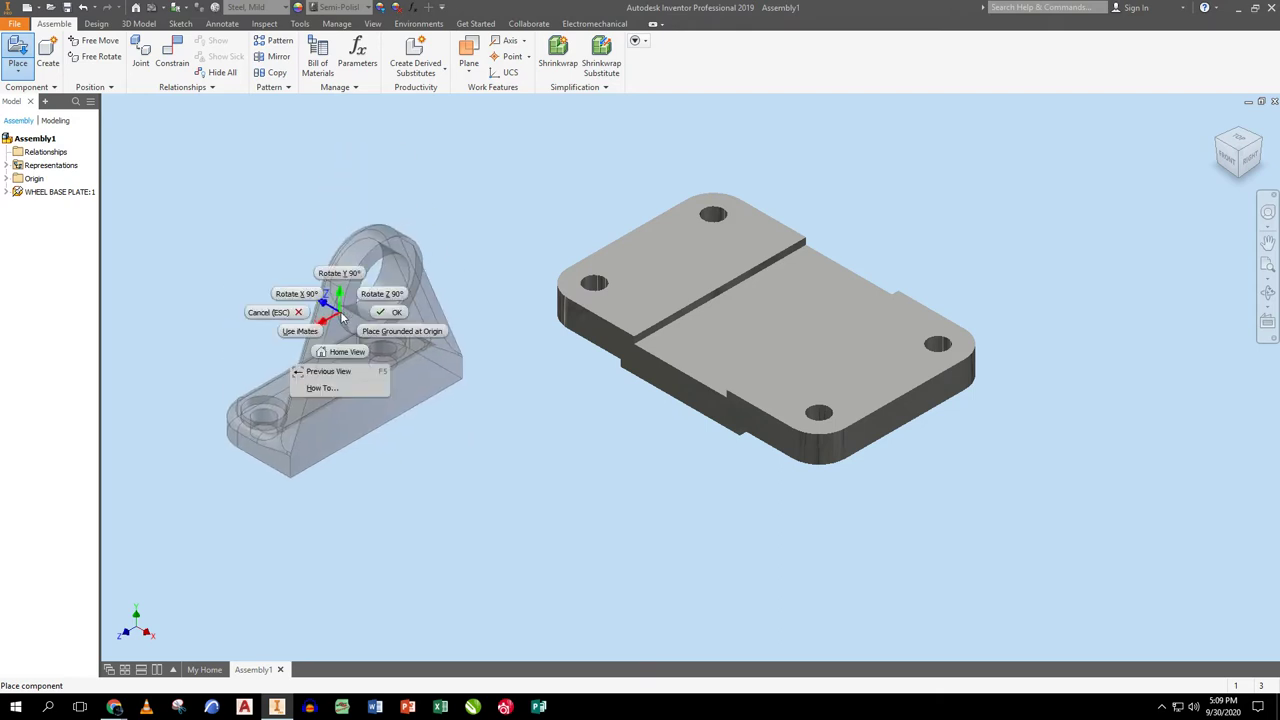
{"action": "left_click", "coordinate": [385, 303]}
{"action": "right_click", "coordinate": [368, 286]}
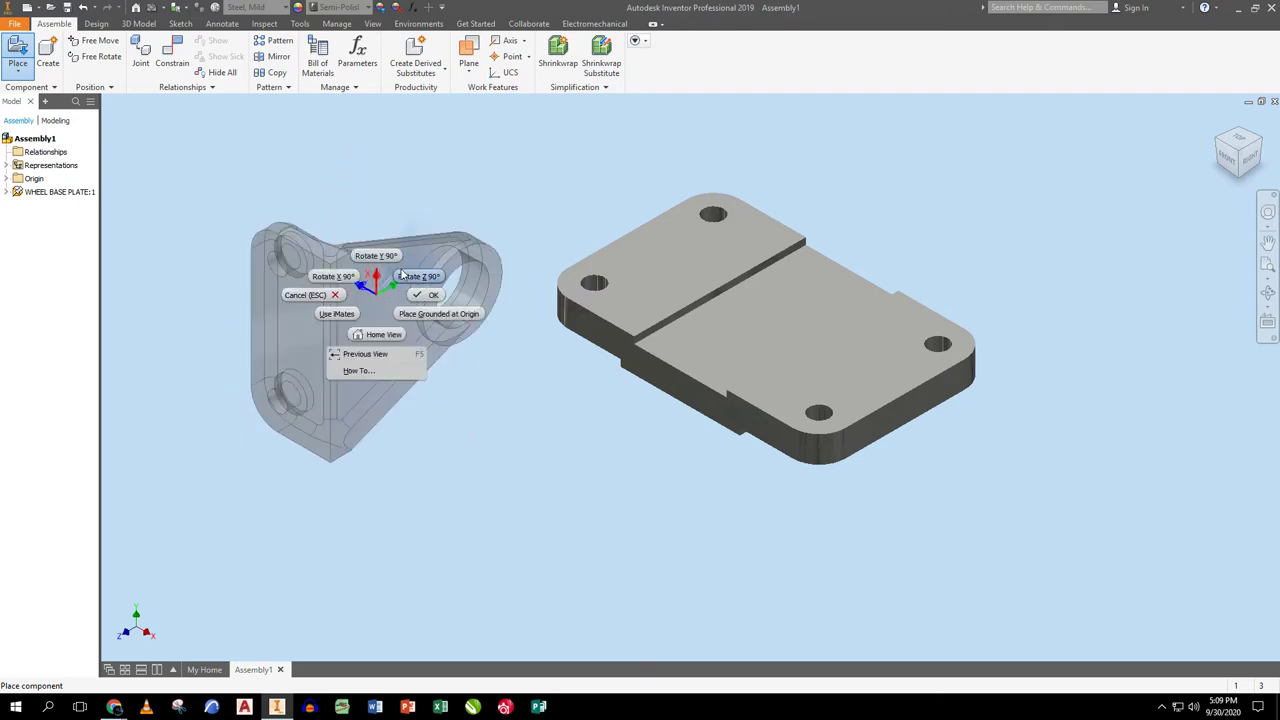
{"action": "left_click", "coordinate": [375, 257]}
{"action": "left_click", "coordinate": [400, 478]}
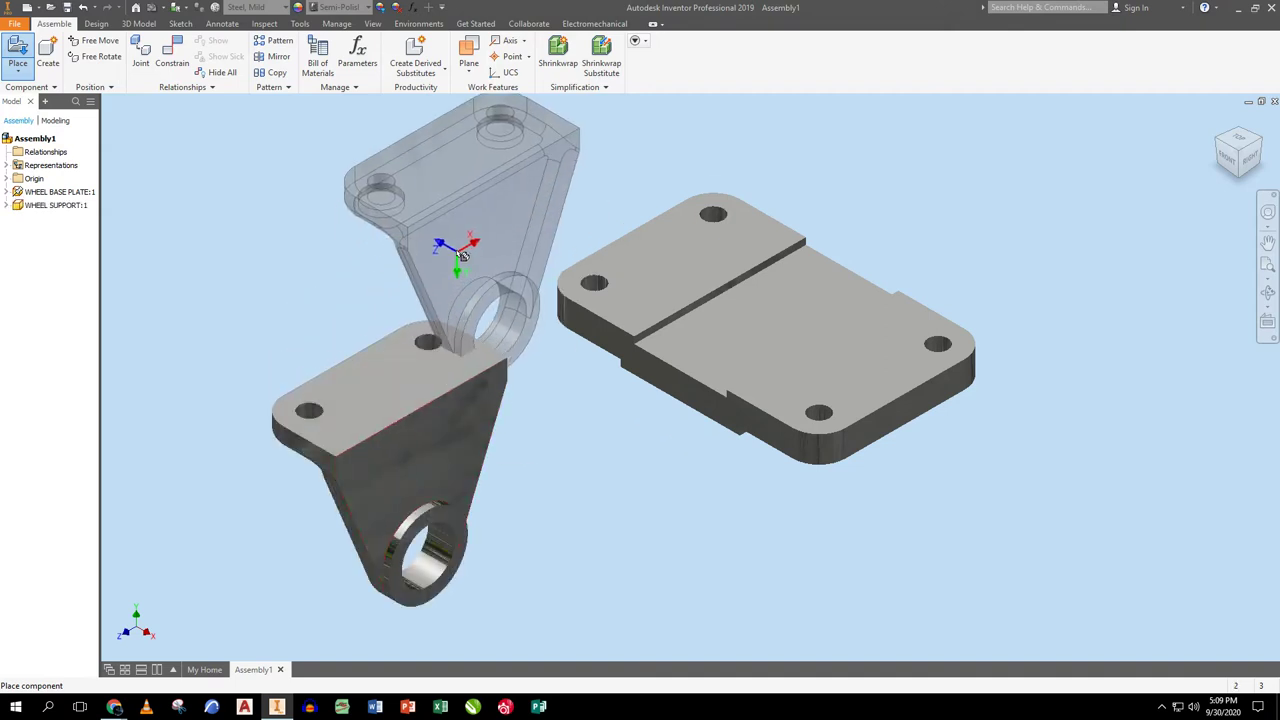
{"action": "right_click", "coordinate": [316, 230]}
{"action": "left_click", "coordinate": [377, 233]}
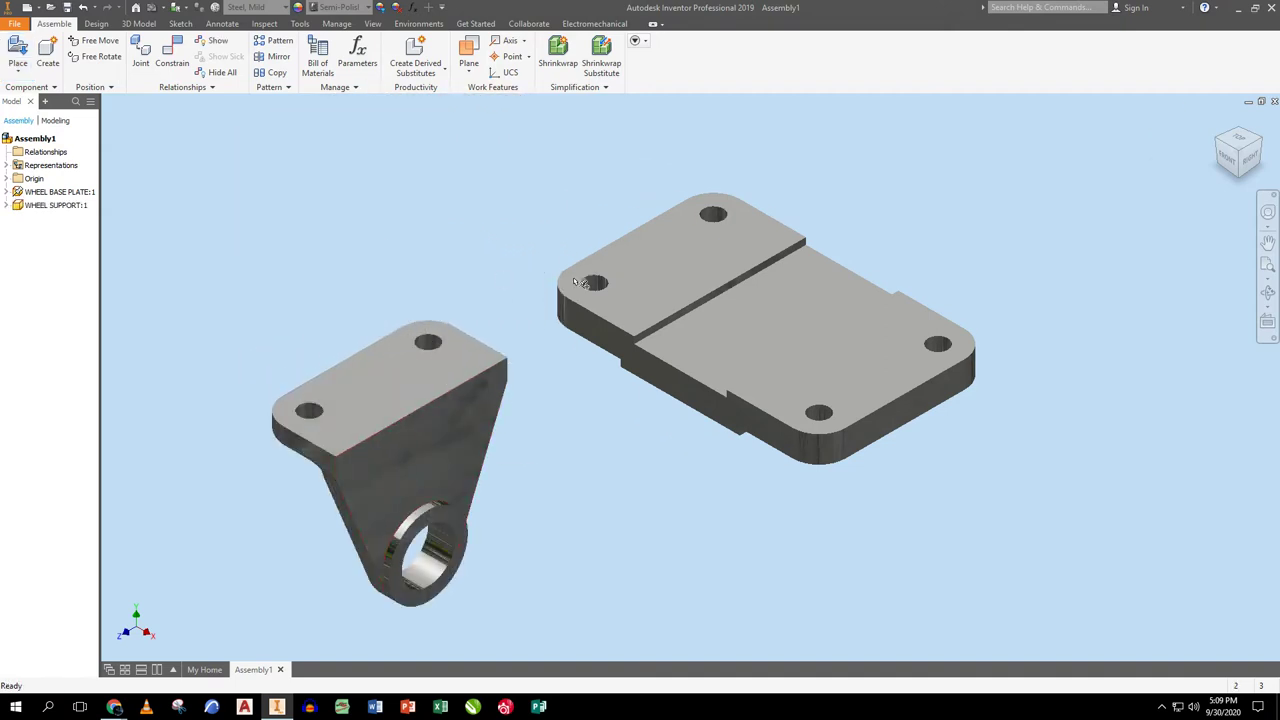
- Mate the upper short edge of the wheel support's flange to the base plate's matching bottom edge with a 0.000 in offset
{"action": "left_click", "coordinate": [172, 55]}
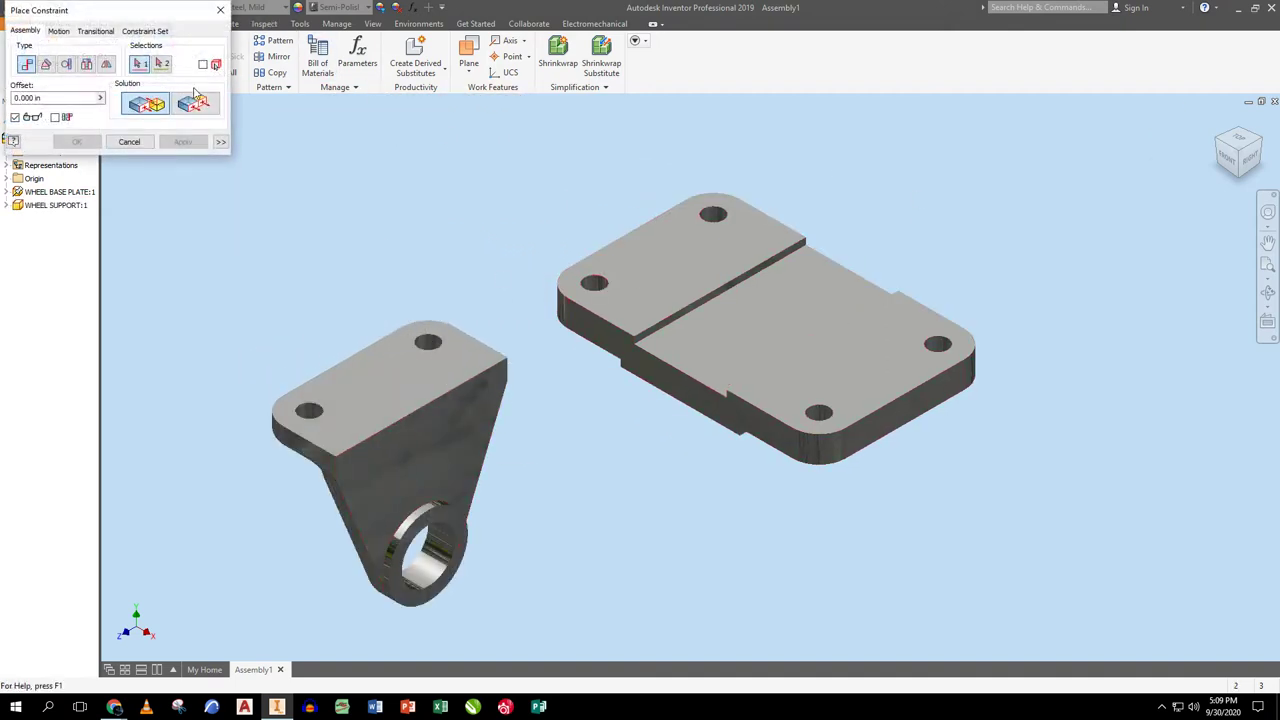
{"action": "left_click", "coordinate": [316, 447]}
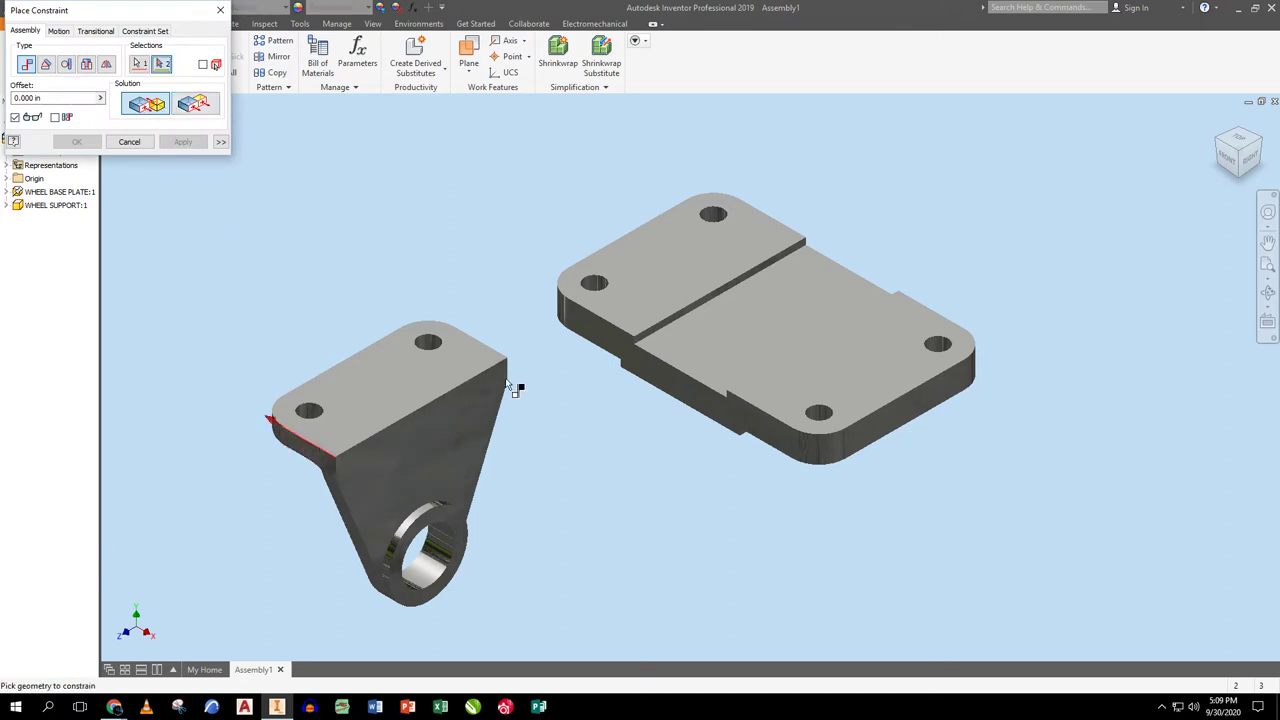
{"action": "left_click", "coordinate": [596, 348]}
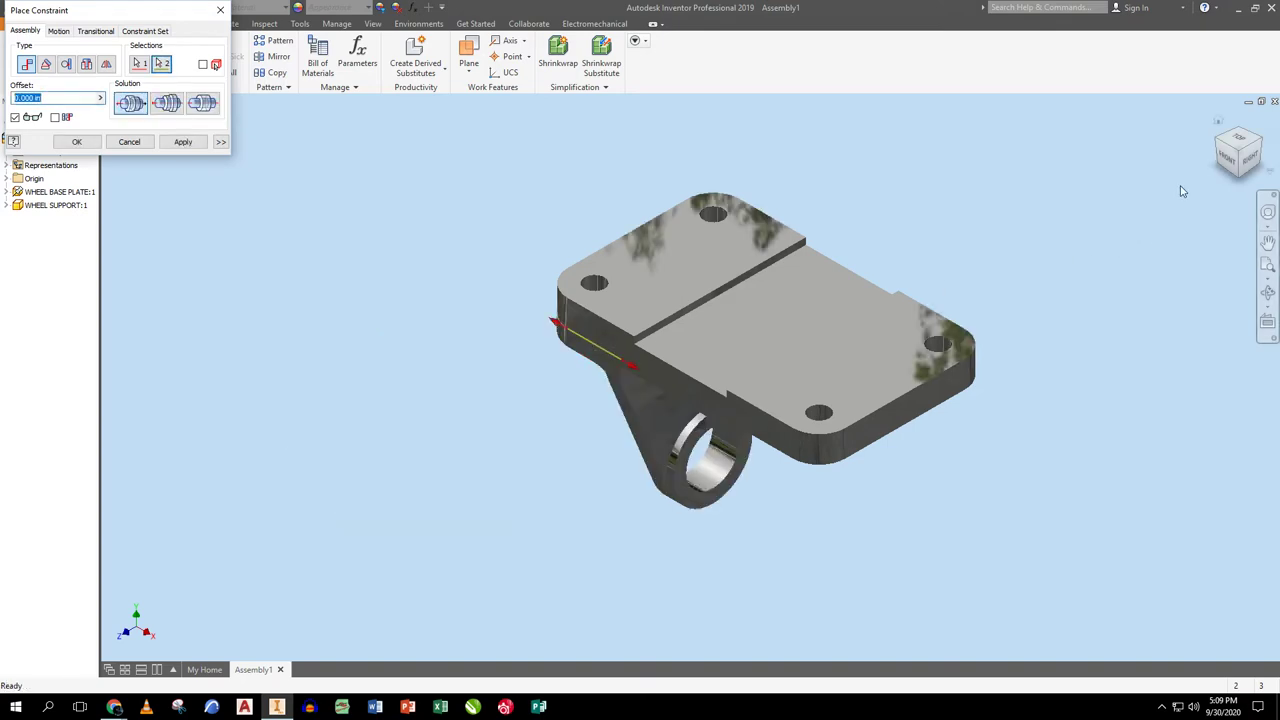
{"action": "left_click_drag", "start_coordinate": [1222, 148], "coordinate": [1238, 156]}
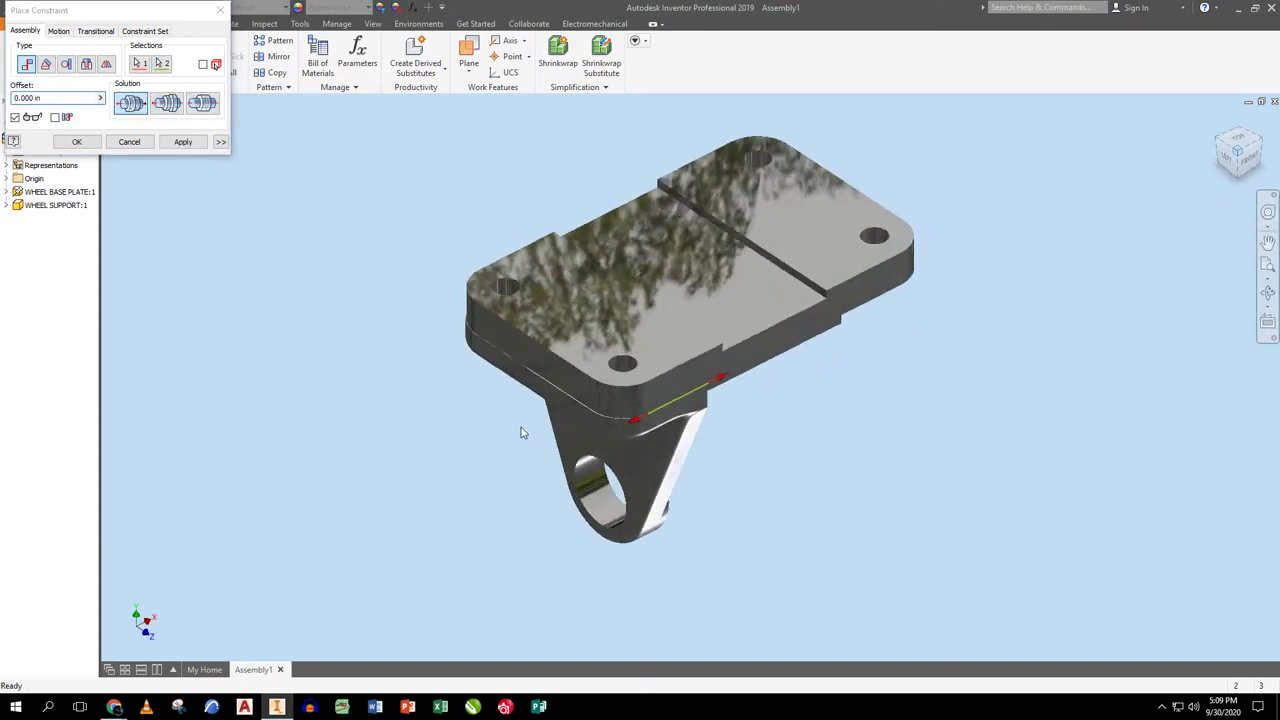
{"action": "scroll", "coordinate": [566, 429], "scroll_direction": "up", "scroll_amount": 5}
{"action": "left_click", "coordinate": [183, 141]}
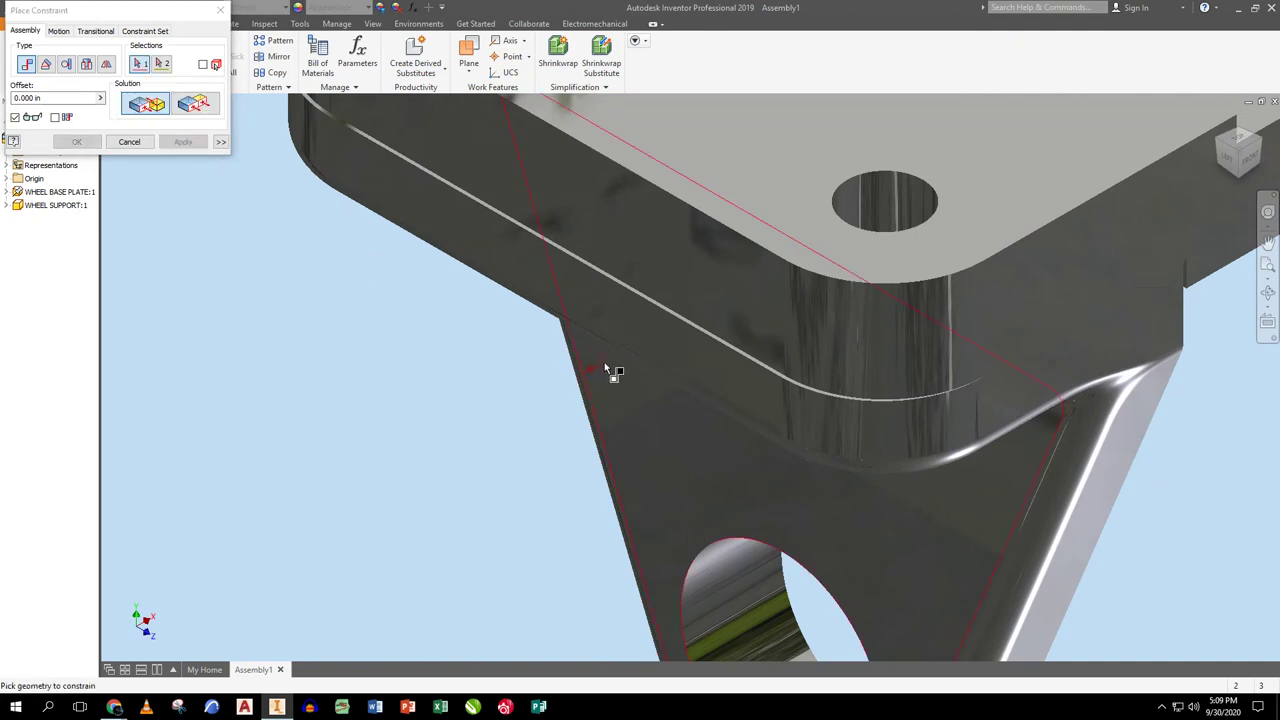
- Mate the support flange's long outer edge to the base plate's bottom end edge with a 0.000 in offset, and finish constraining
{"action": "left_click", "coordinate": [633, 289]}
{"action": "left_click", "coordinate": [183, 141]}
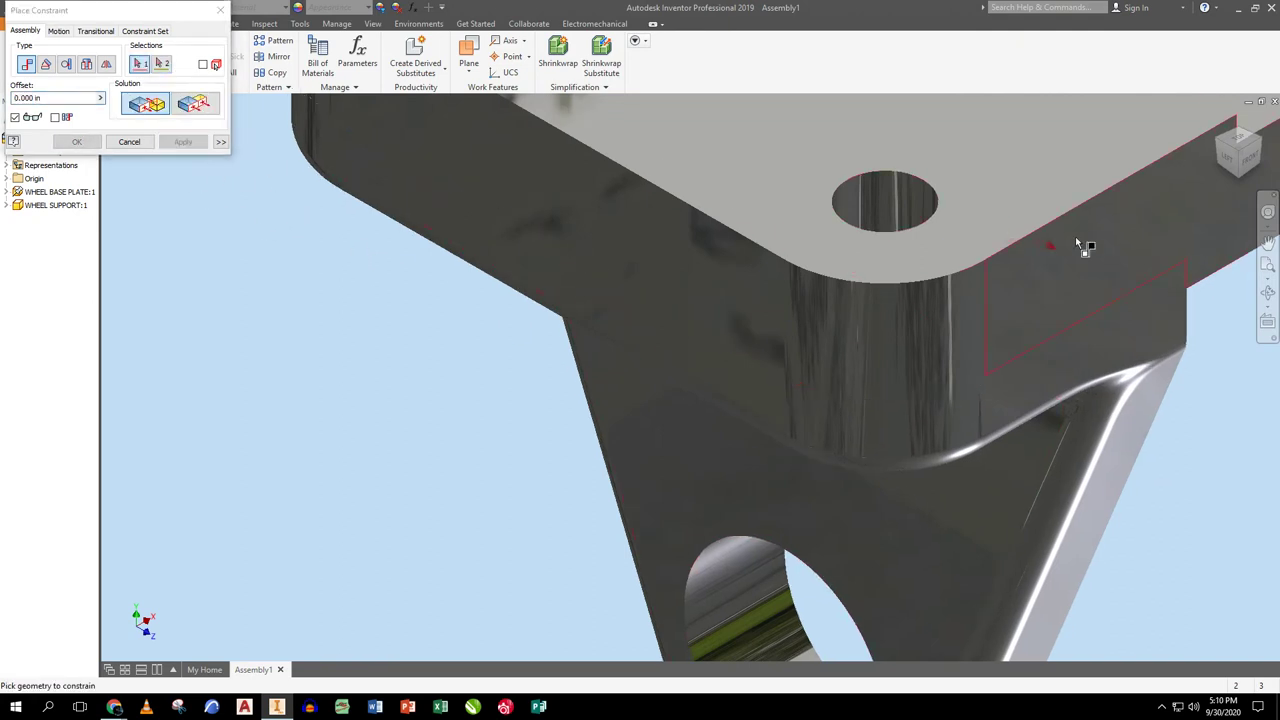
{"action": "left_click", "coordinate": [1226, 160]}
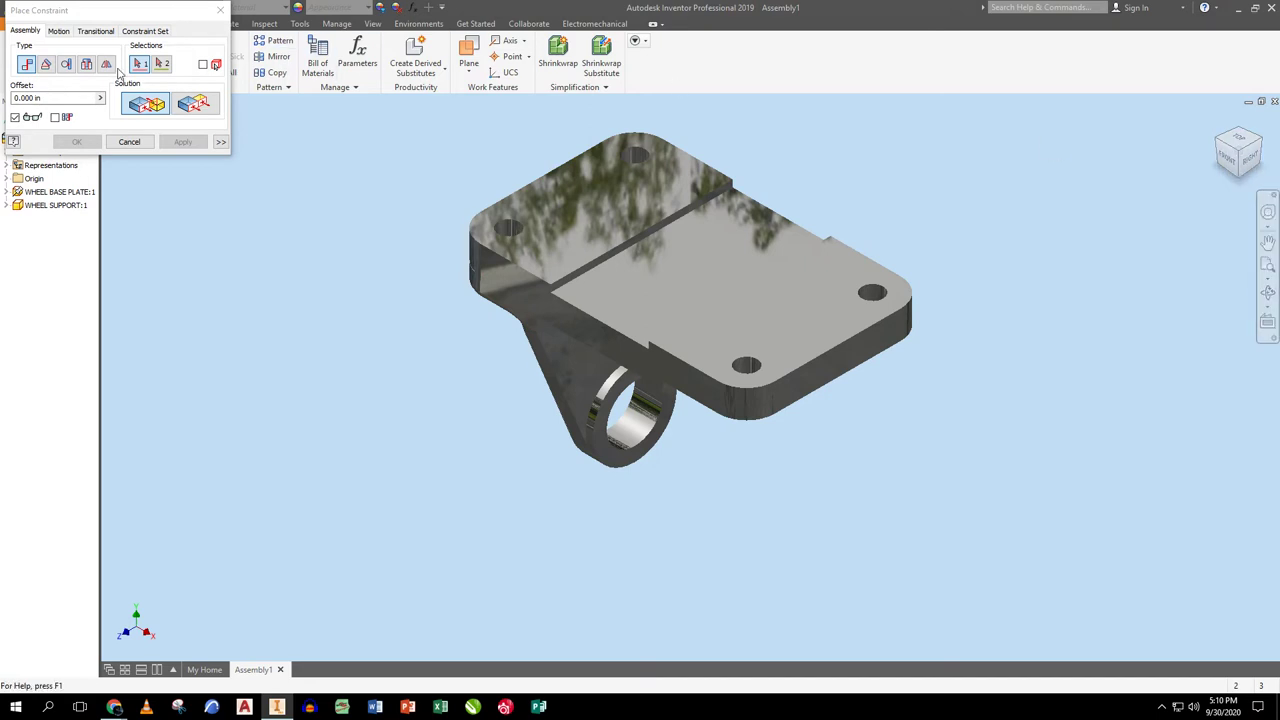
{"action": "left_click", "coordinate": [220, 10]}
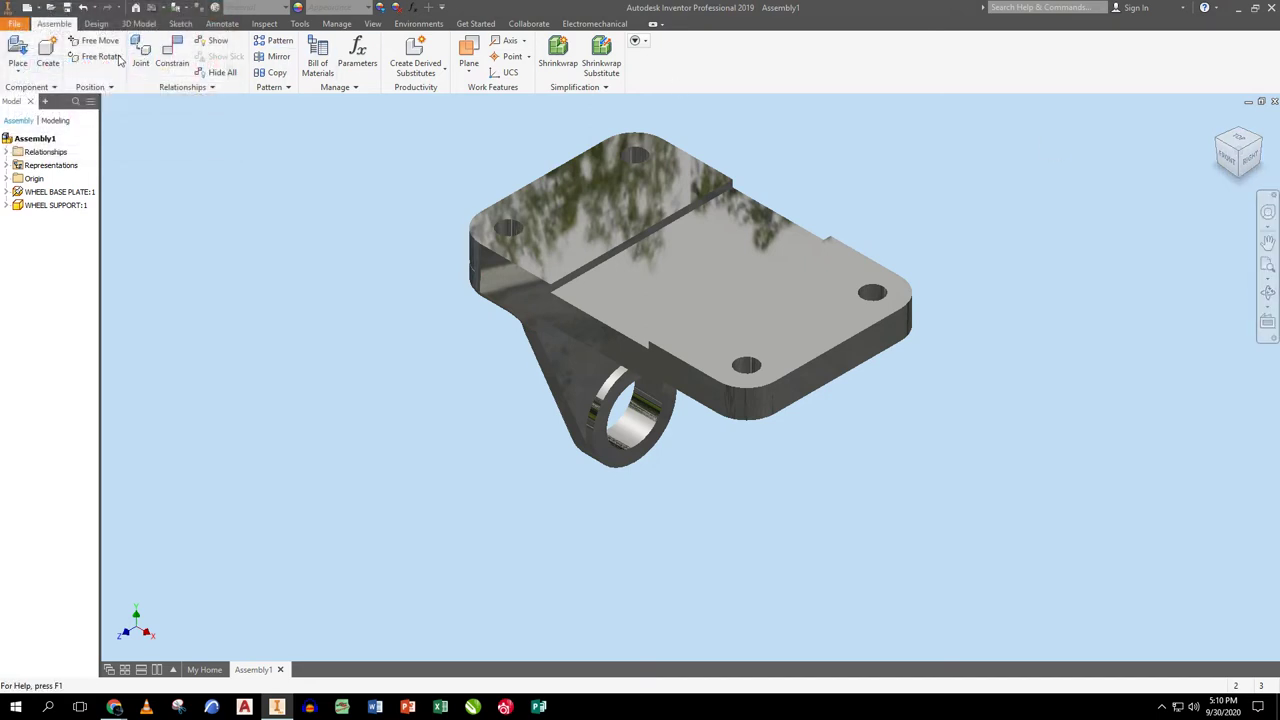
- Place one instance of WHEEL BUSHING beside the wheel support and end the placement
{"action": "left_click", "coordinate": [18, 50]}
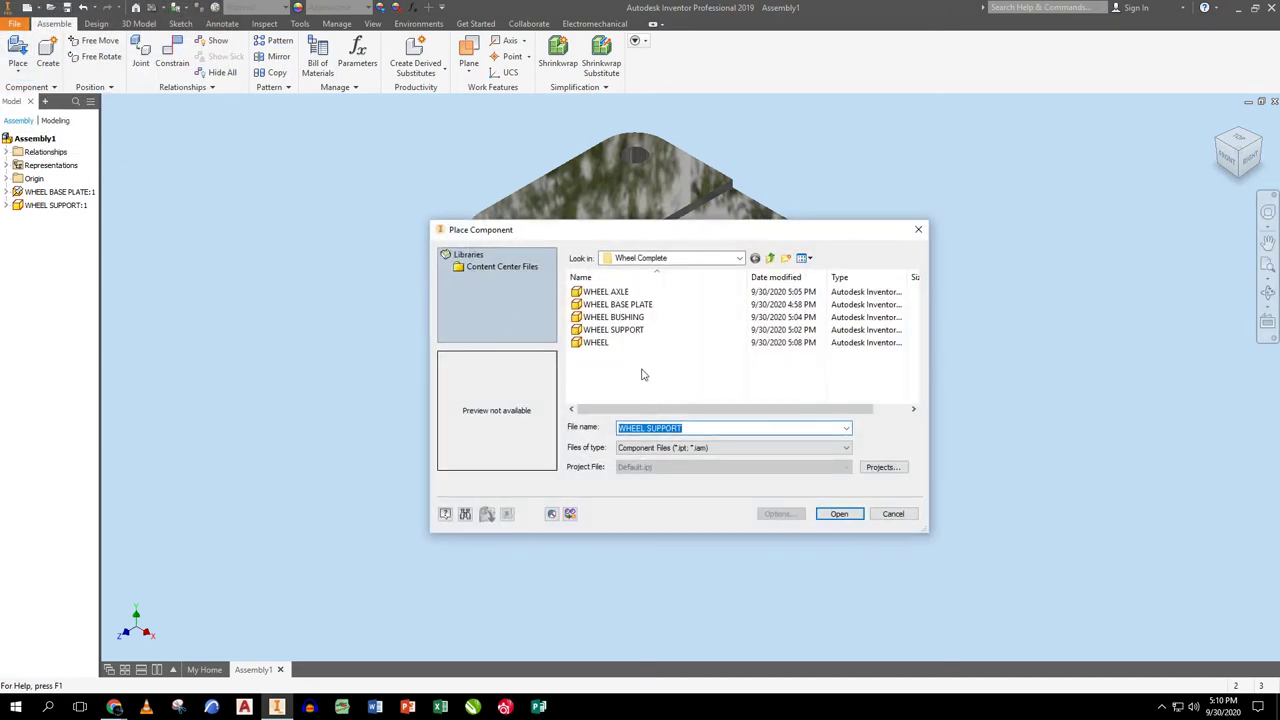
{"action": "left_click", "coordinate": [613, 317]}
{"action": "left_click", "coordinate": [839, 513]}
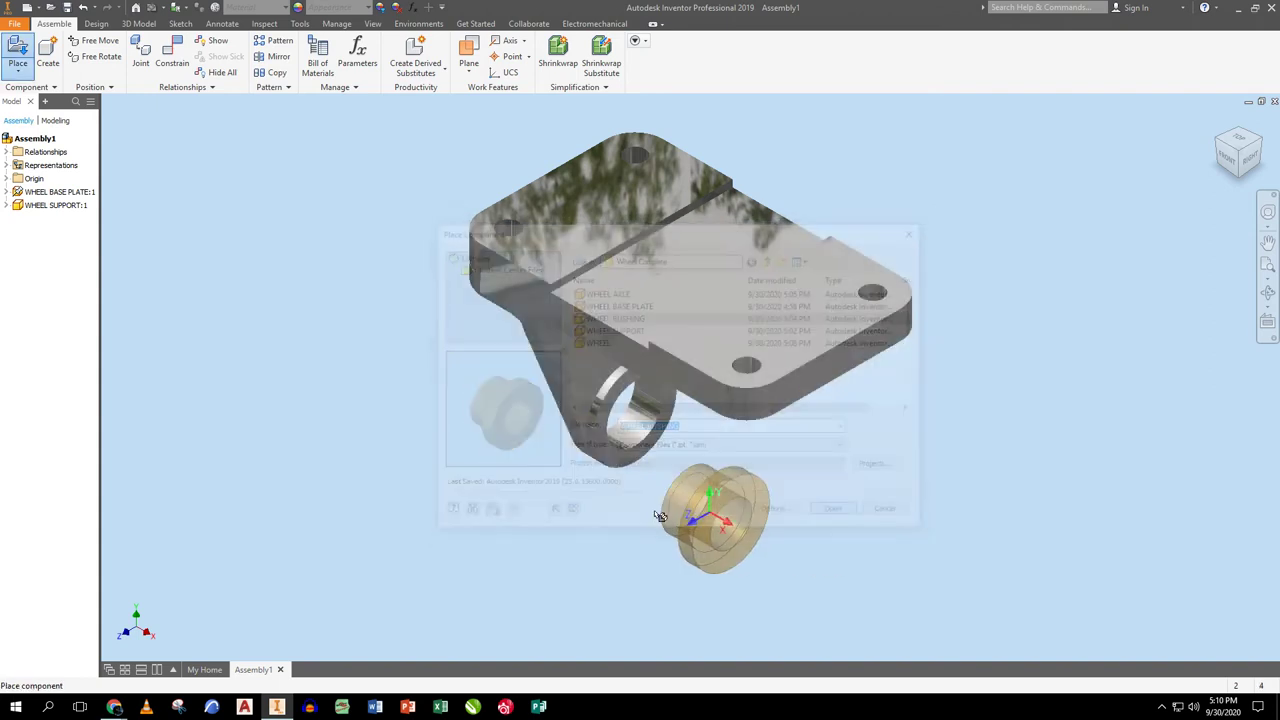
{"action": "left_click", "coordinate": [385, 455]}
{"action": "right_click", "coordinate": [312, 290]}
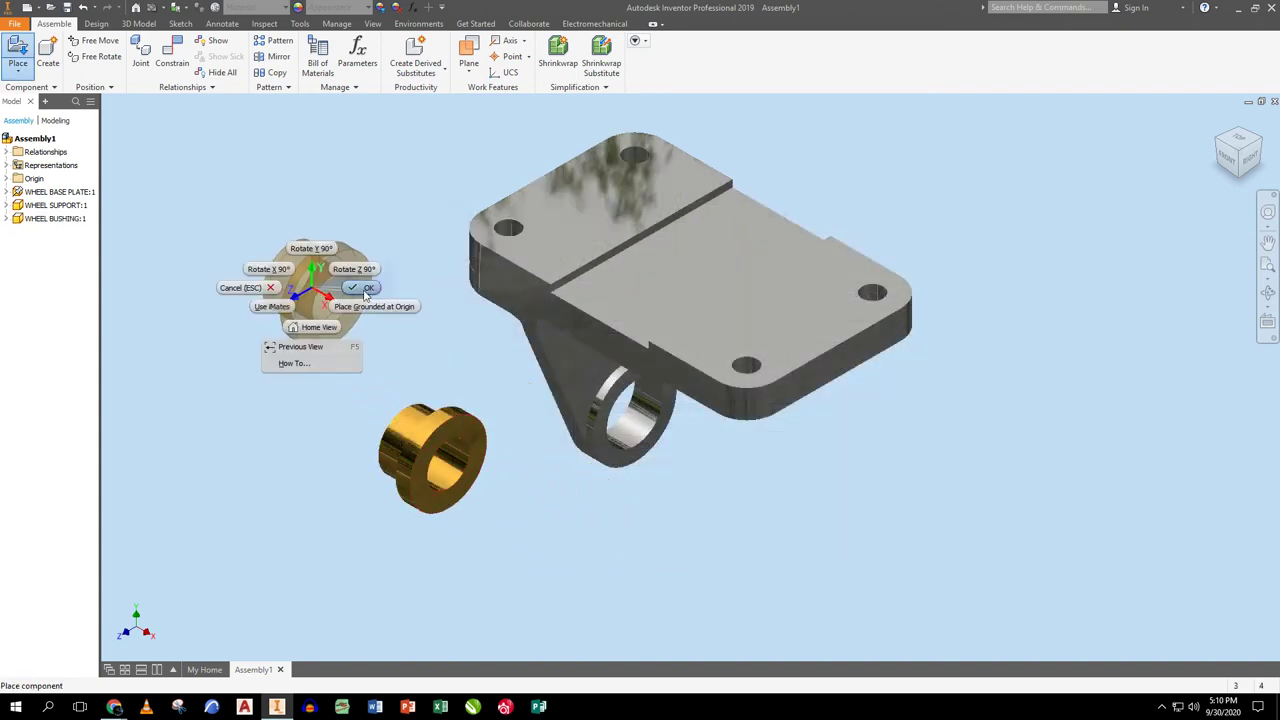
{"action": "left_click", "coordinate": [366, 289]}
- Apply an opposed Insert constraint between the bushing's circular edge and the wheel support's bore with a 0.000 in offset
{"action": "left_click", "coordinate": [172, 55]}
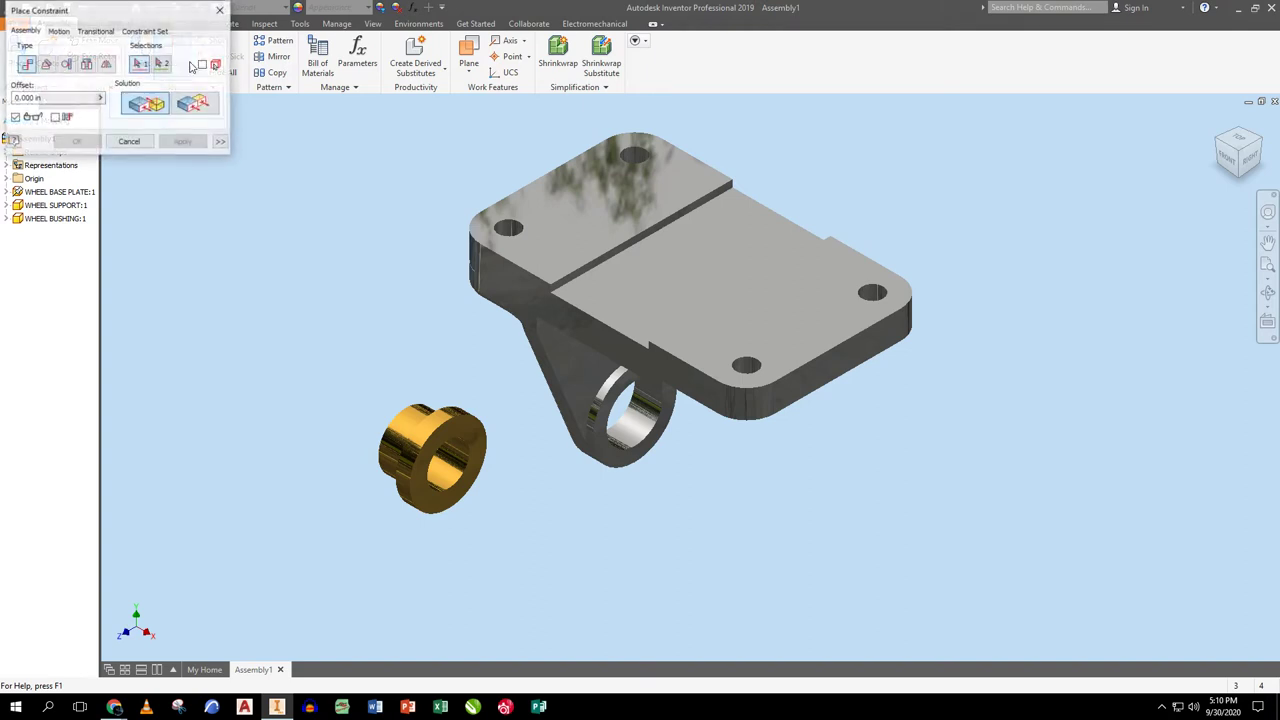
{"action": "left_click", "coordinate": [87, 64]}
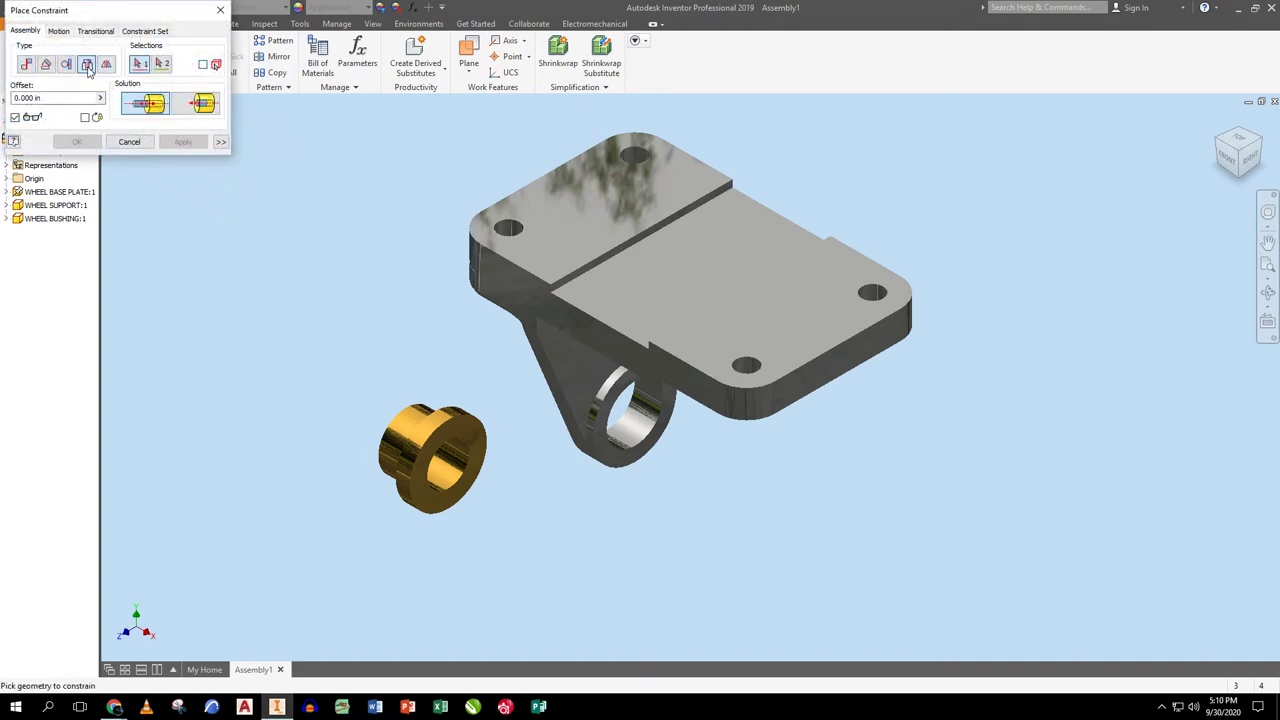
{"action": "left_click", "coordinate": [444, 406]}
{"action": "left_click", "coordinate": [601, 418]}
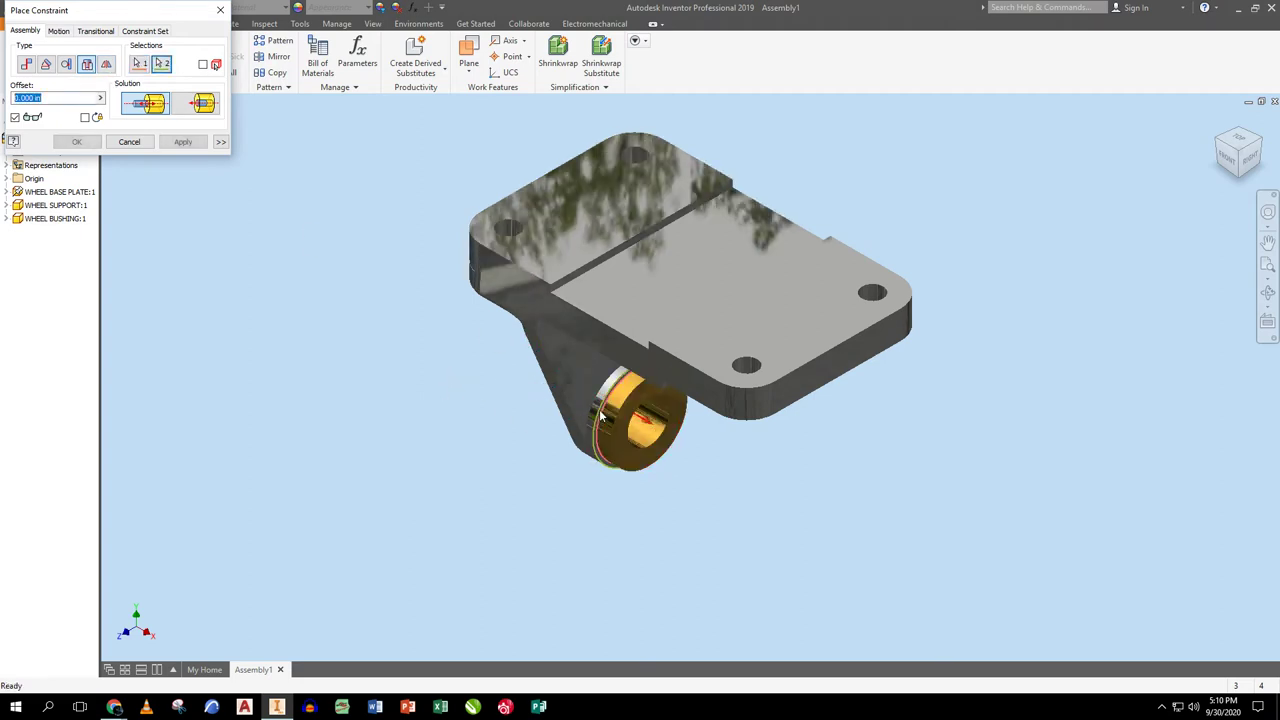
{"action": "left_click", "coordinate": [181, 141]}
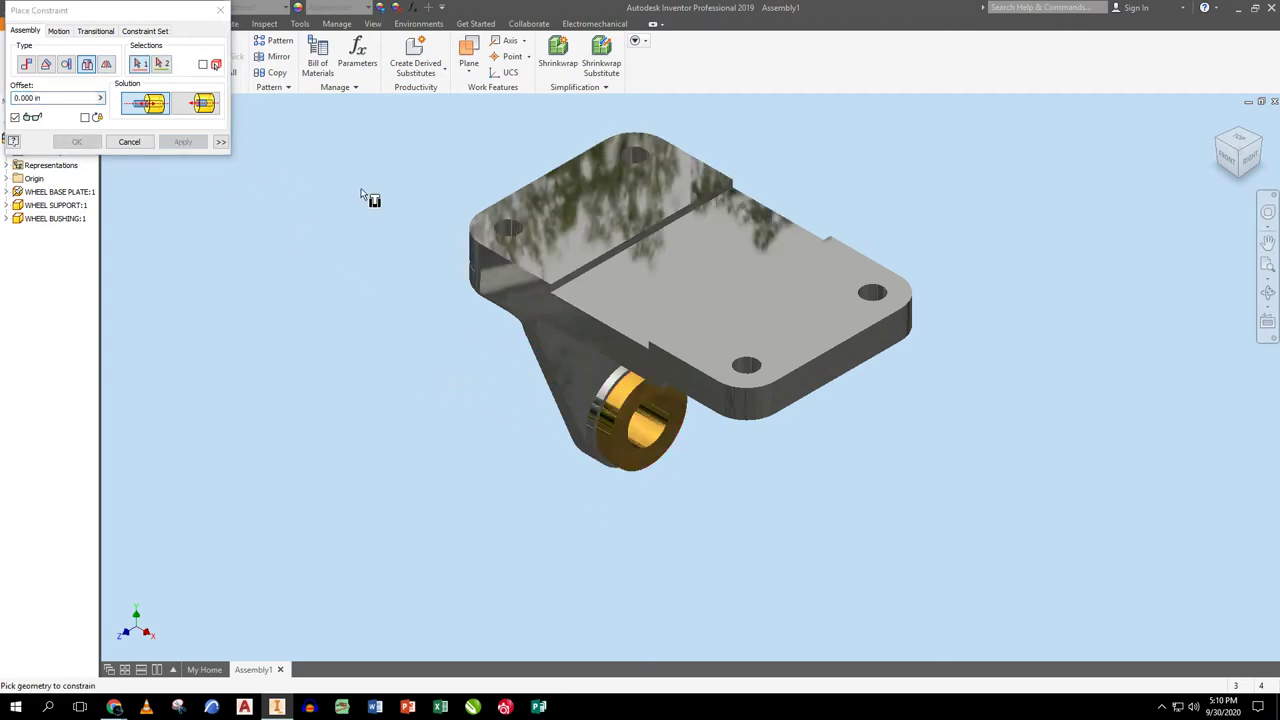
{"action": "left_click", "coordinate": [220, 10]}
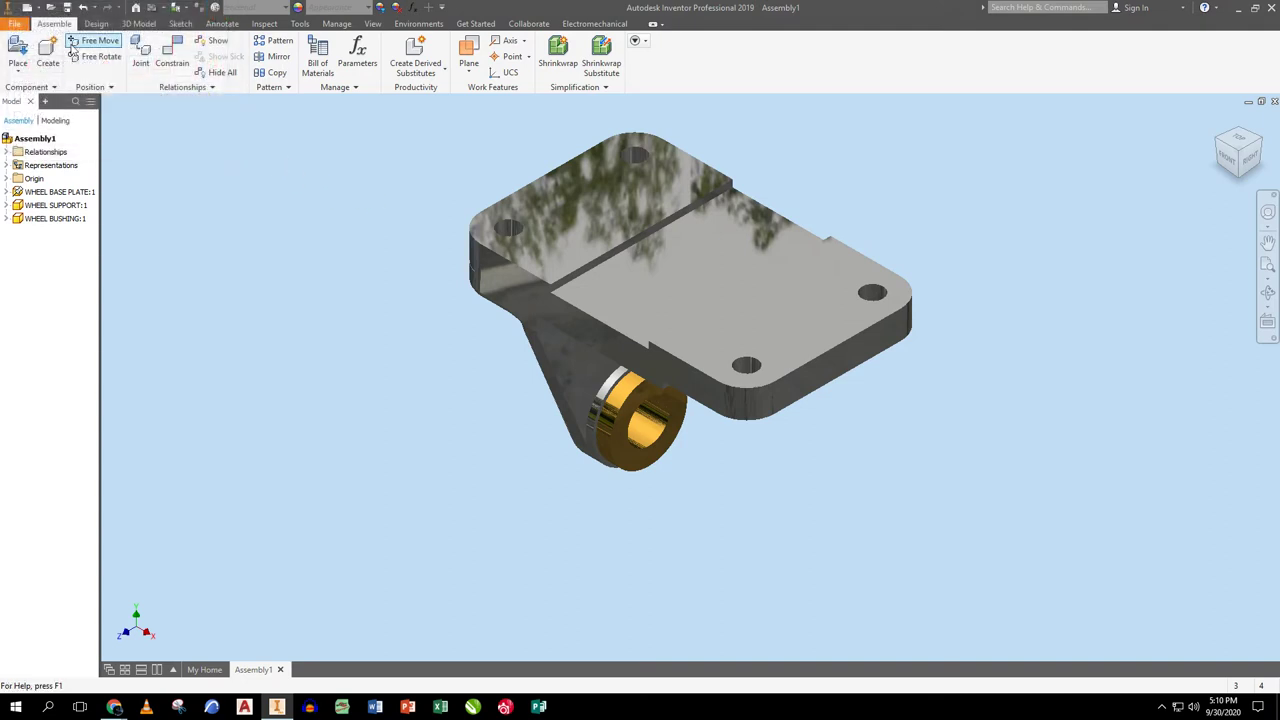
- Place one instance of WHEEL AXLE beside the wheel support and end the placement
{"action": "left_click", "coordinate": [20, 55]}
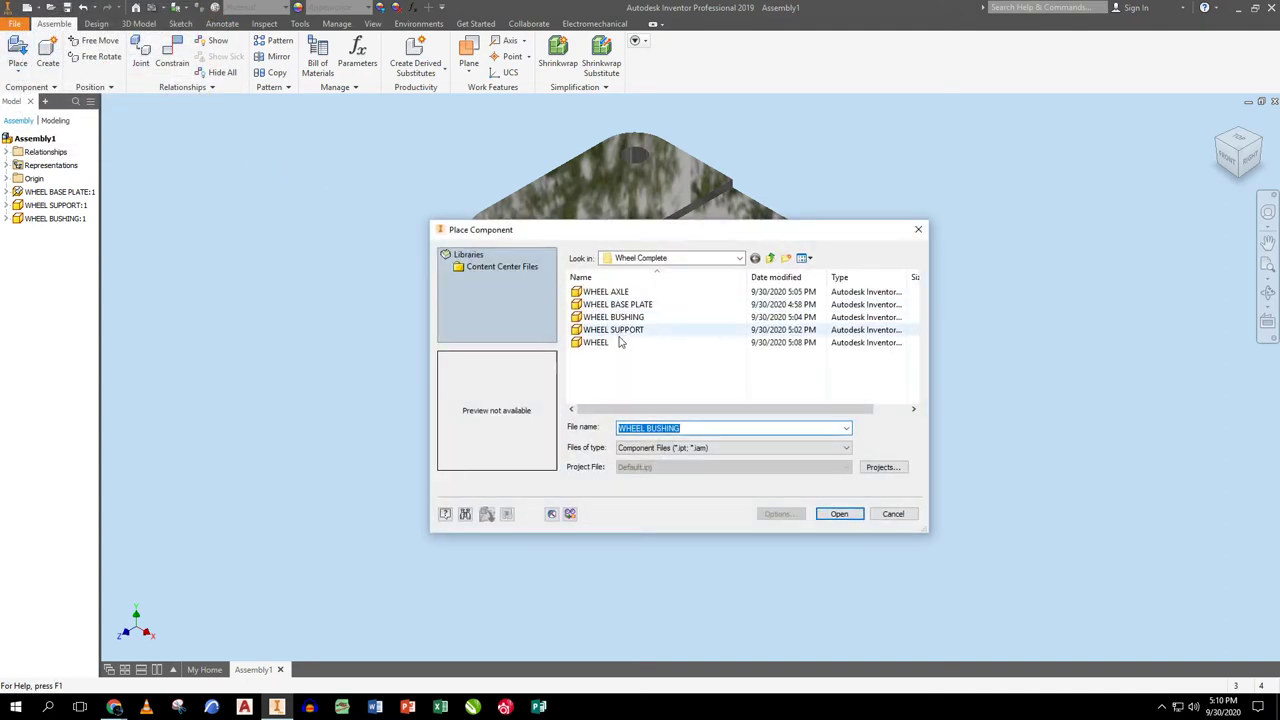
{"action": "left_click", "coordinate": [606, 291]}
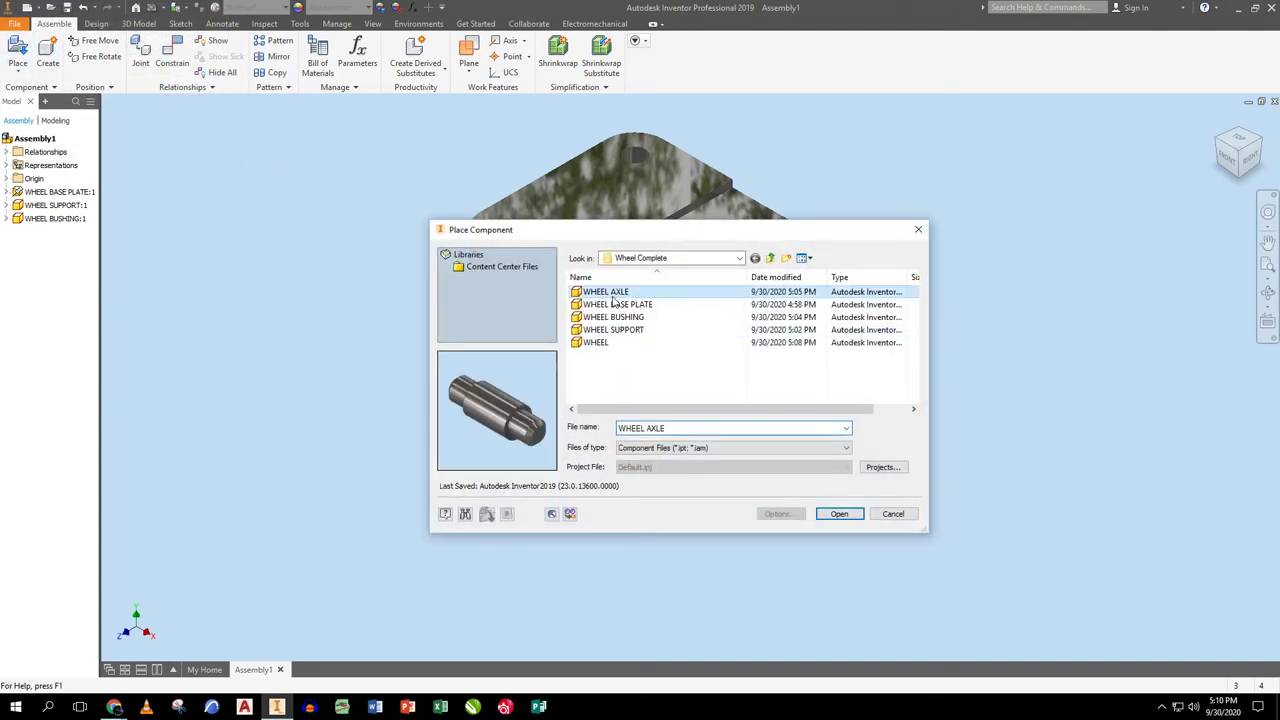
{"action": "left_click", "coordinate": [839, 513]}
{"action": "left_click", "coordinate": [430, 462]}
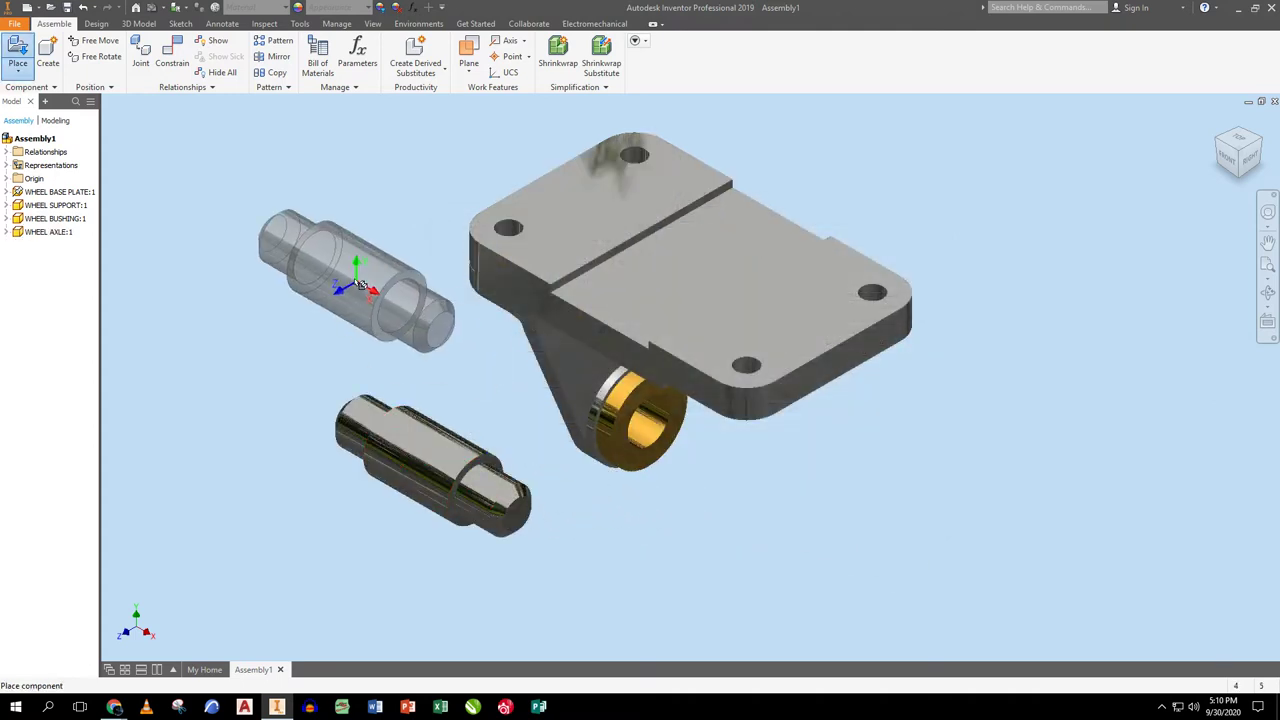
{"action": "right_click", "coordinate": [330, 248]}
{"action": "left_click", "coordinate": [330, 205]}
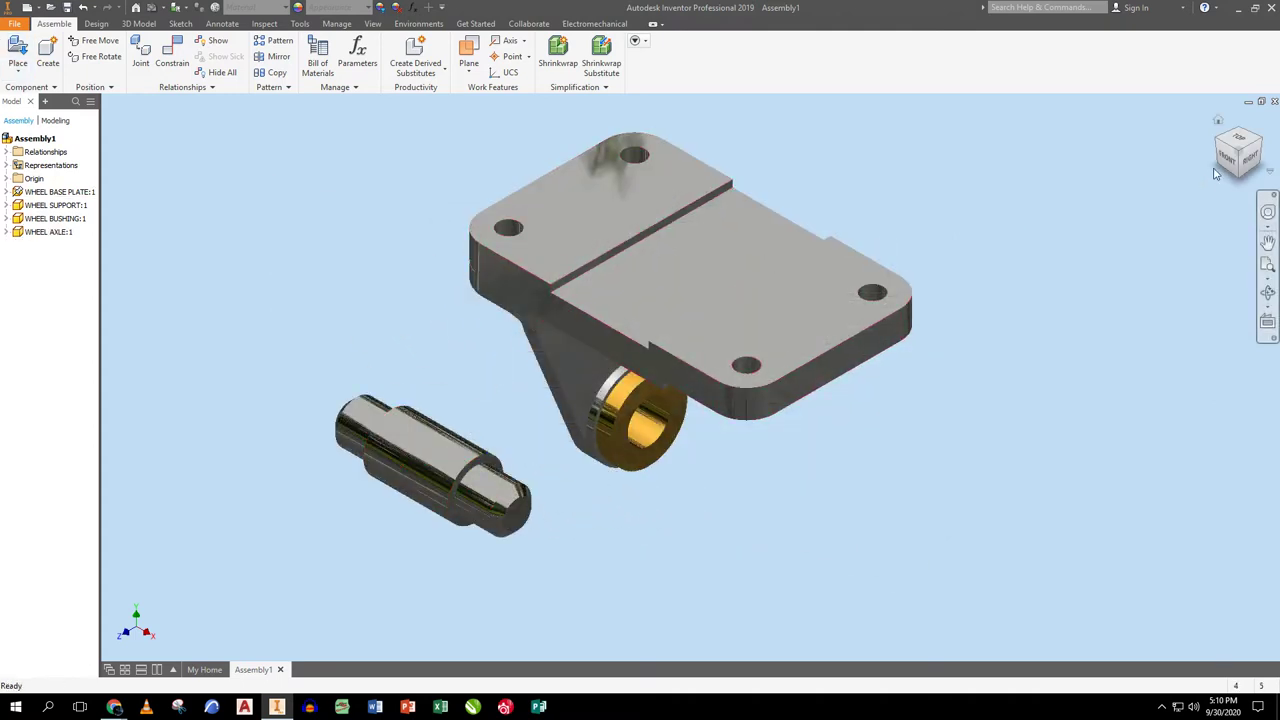
- Apply an aligned Insert constraint between the axle's end edge and the bushing's bore edge with a 0.000 in offset, and finish constraining
{"action": "left_click_drag", "start_coordinate": [1222, 143], "coordinate": [719, 453]}
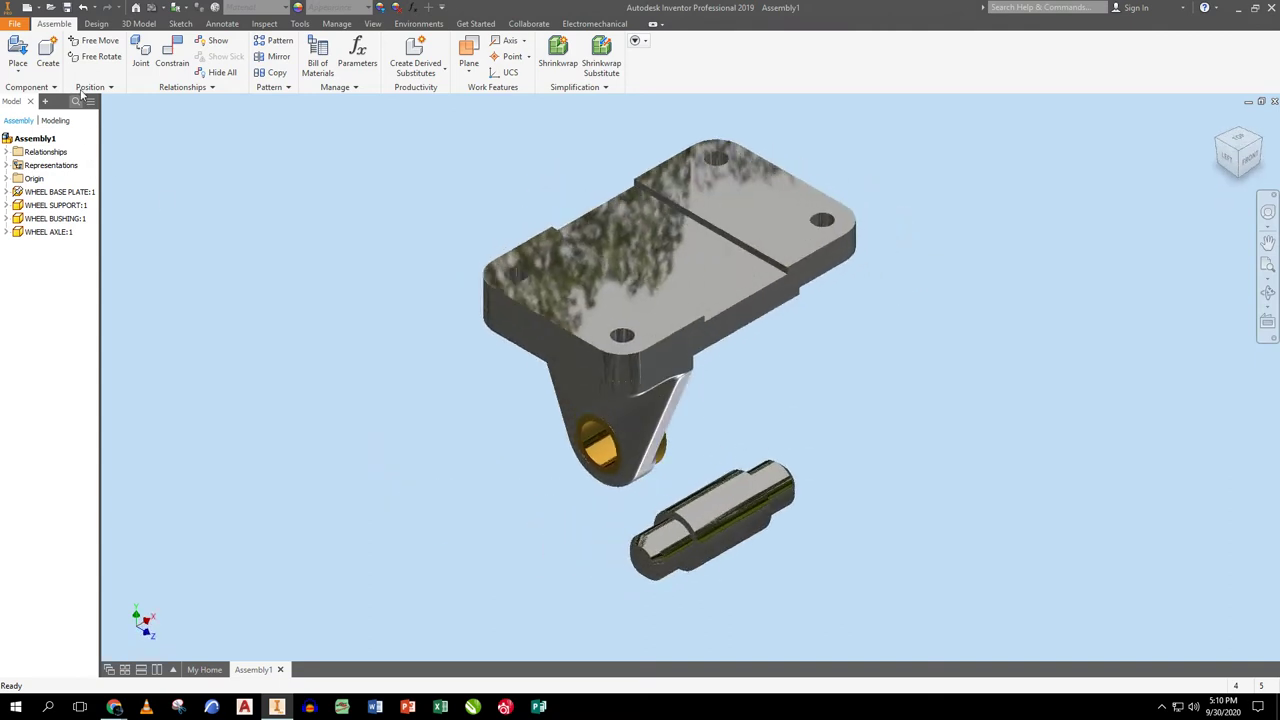
{"action": "left_click", "coordinate": [172, 55]}
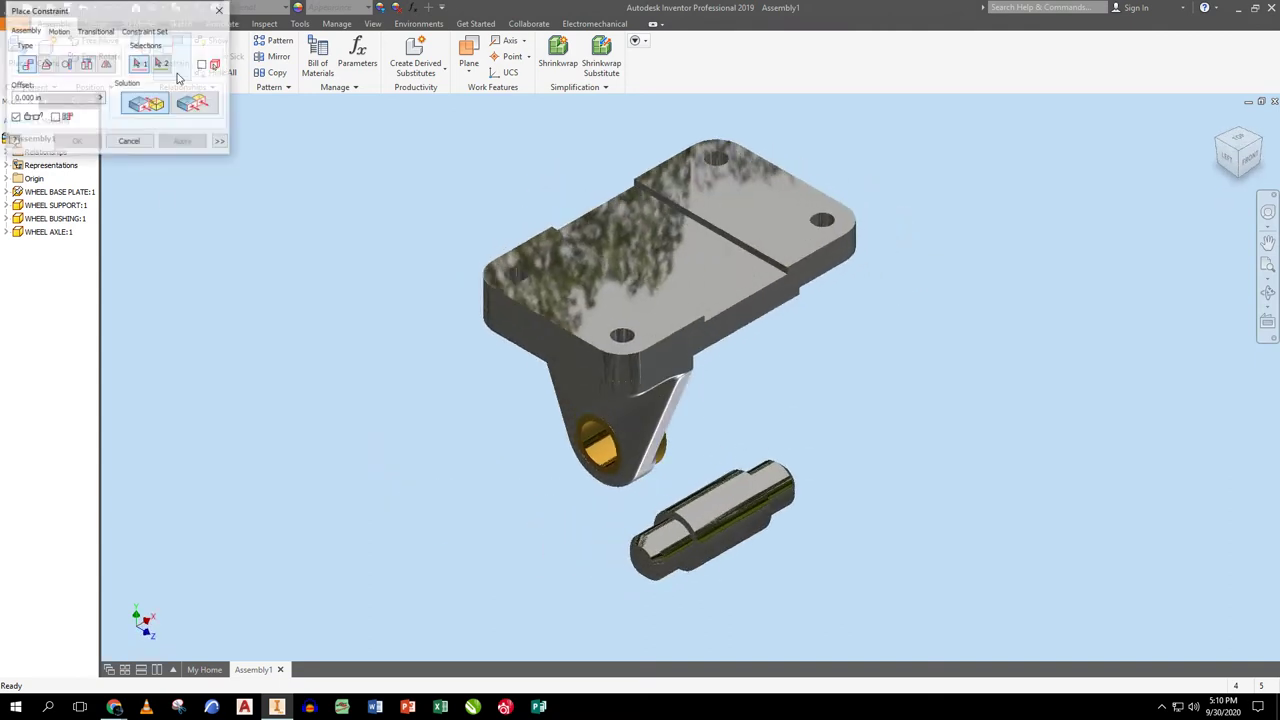
{"action": "left_click", "coordinate": [87, 64]}
{"action": "left_click", "coordinate": [641, 558]}
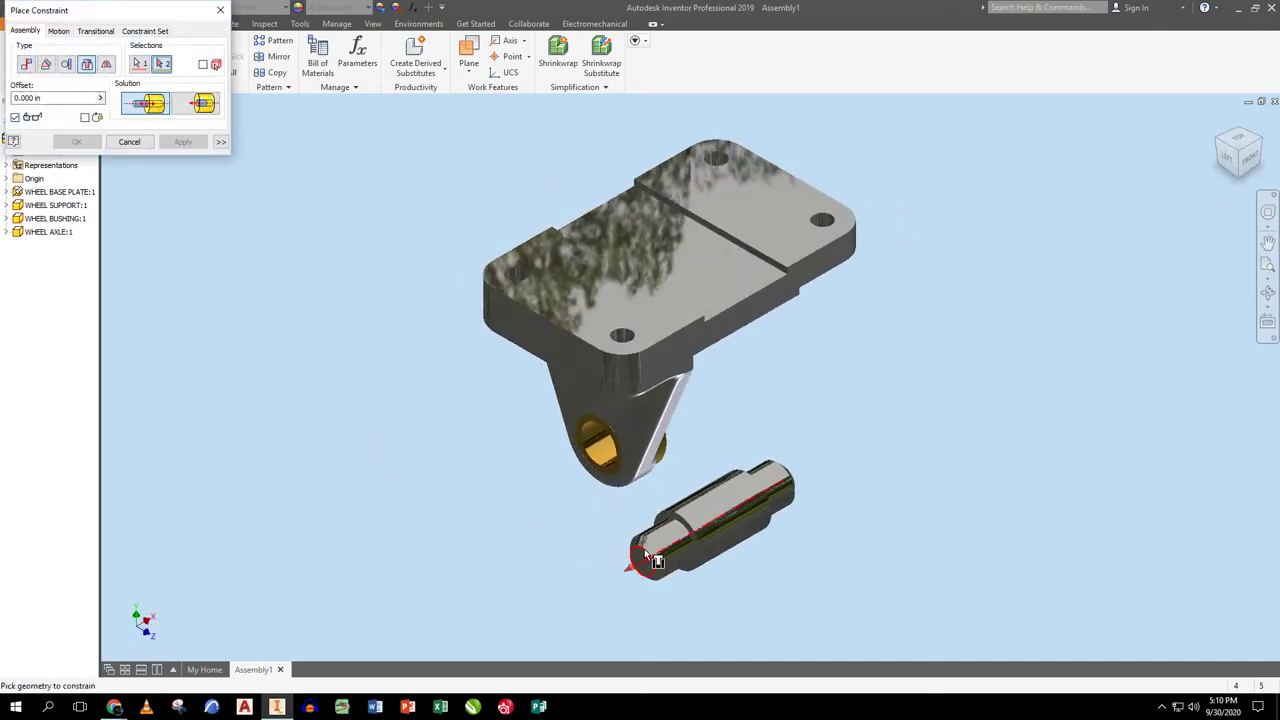
{"action": "left_click", "coordinate": [614, 463]}
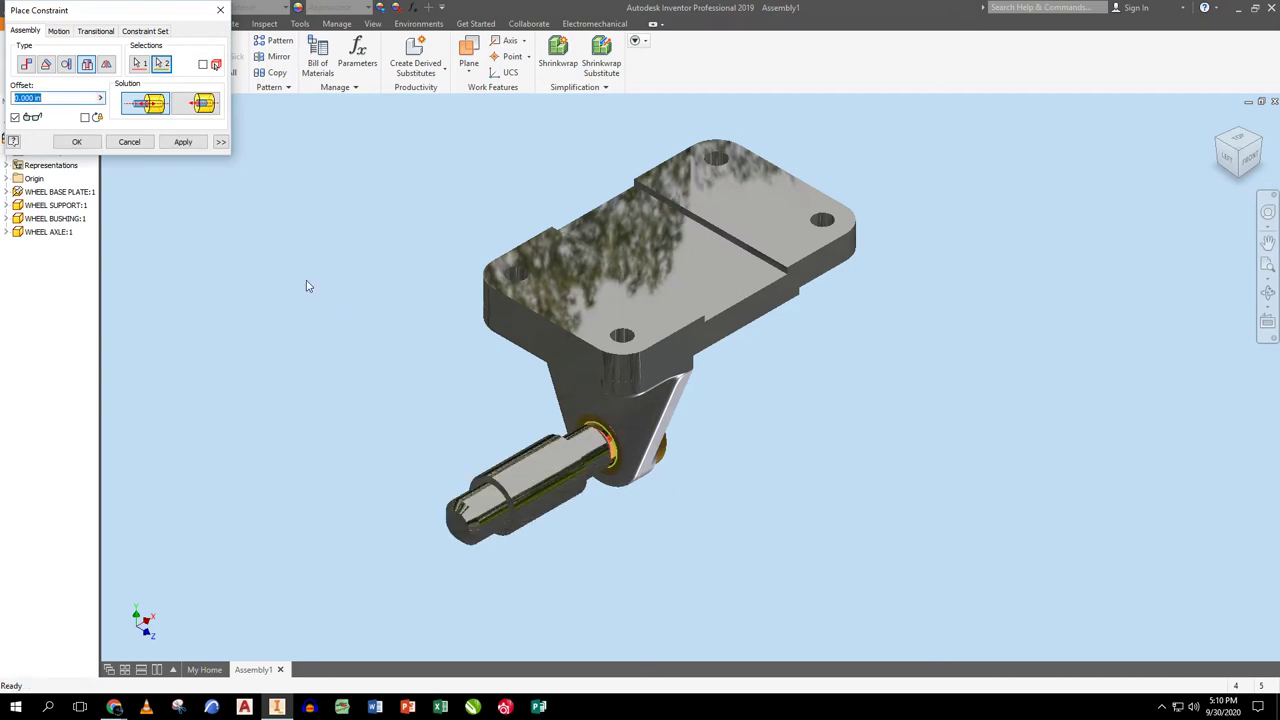
{"action": "left_click", "coordinate": [196, 104]}
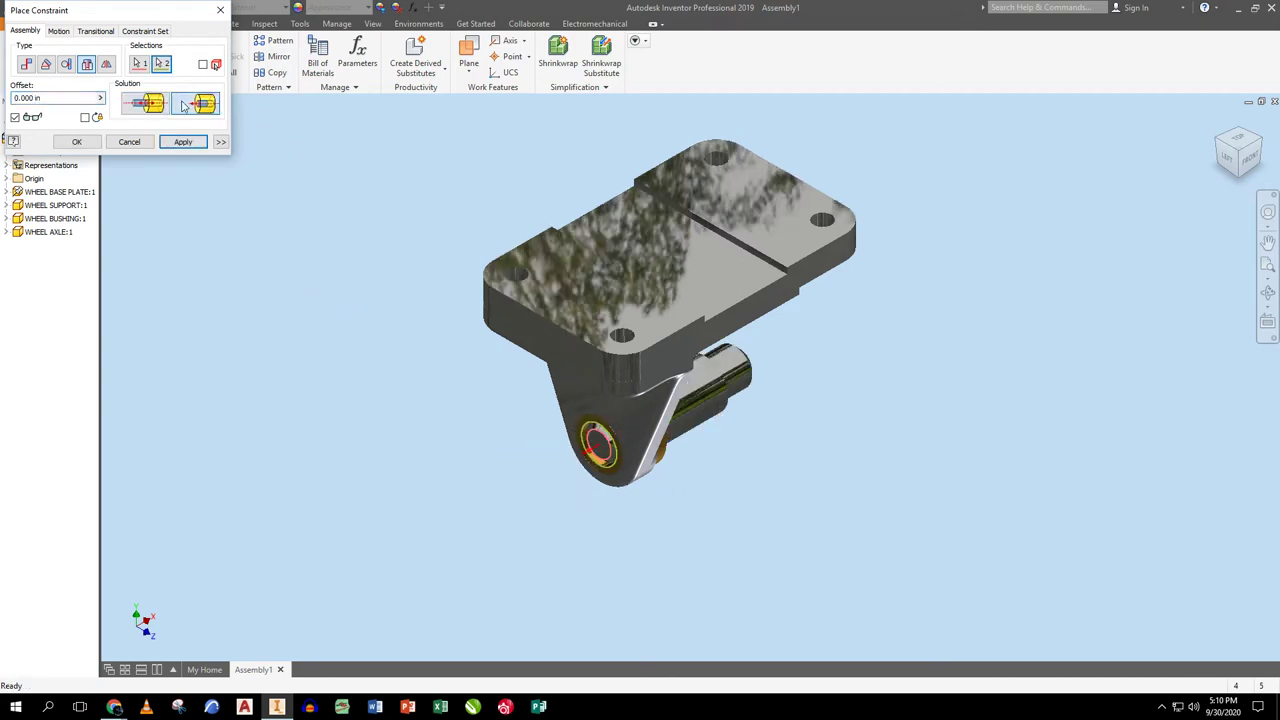
{"action": "left_click", "coordinate": [194, 141]}
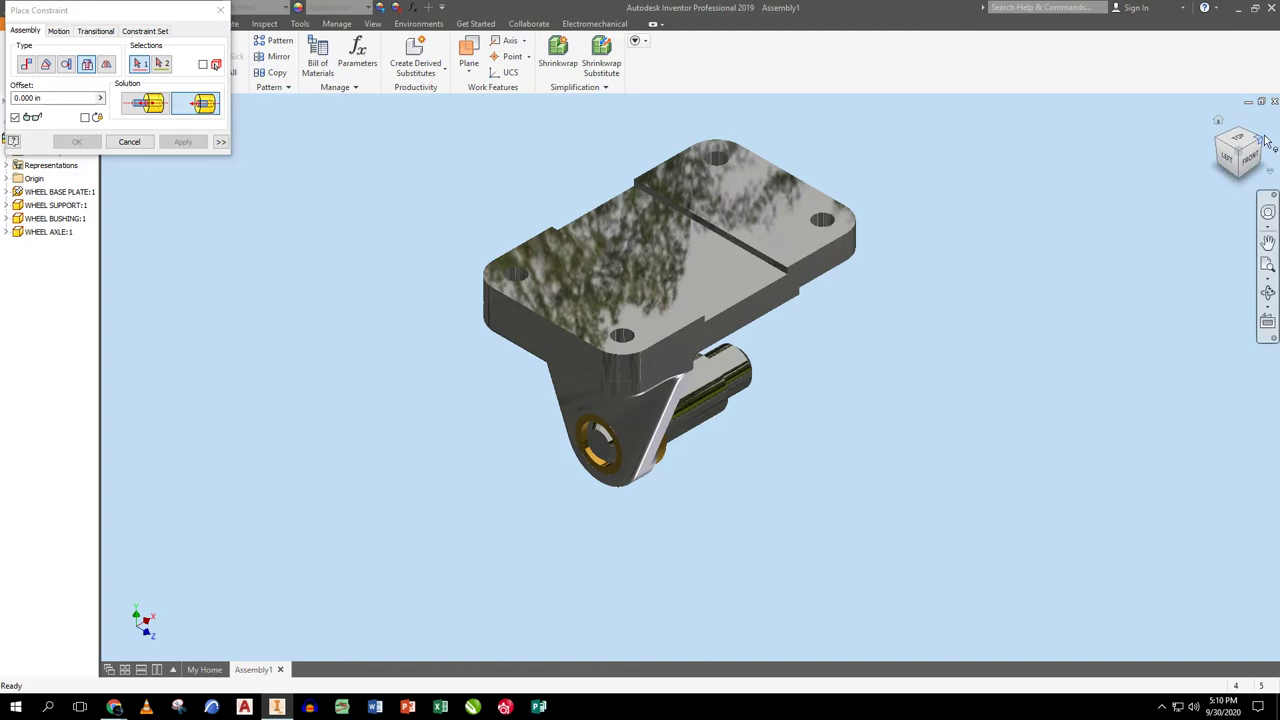
{"action": "left_click_drag", "start_coordinate": [1260, 147], "coordinate": [820, 320]}
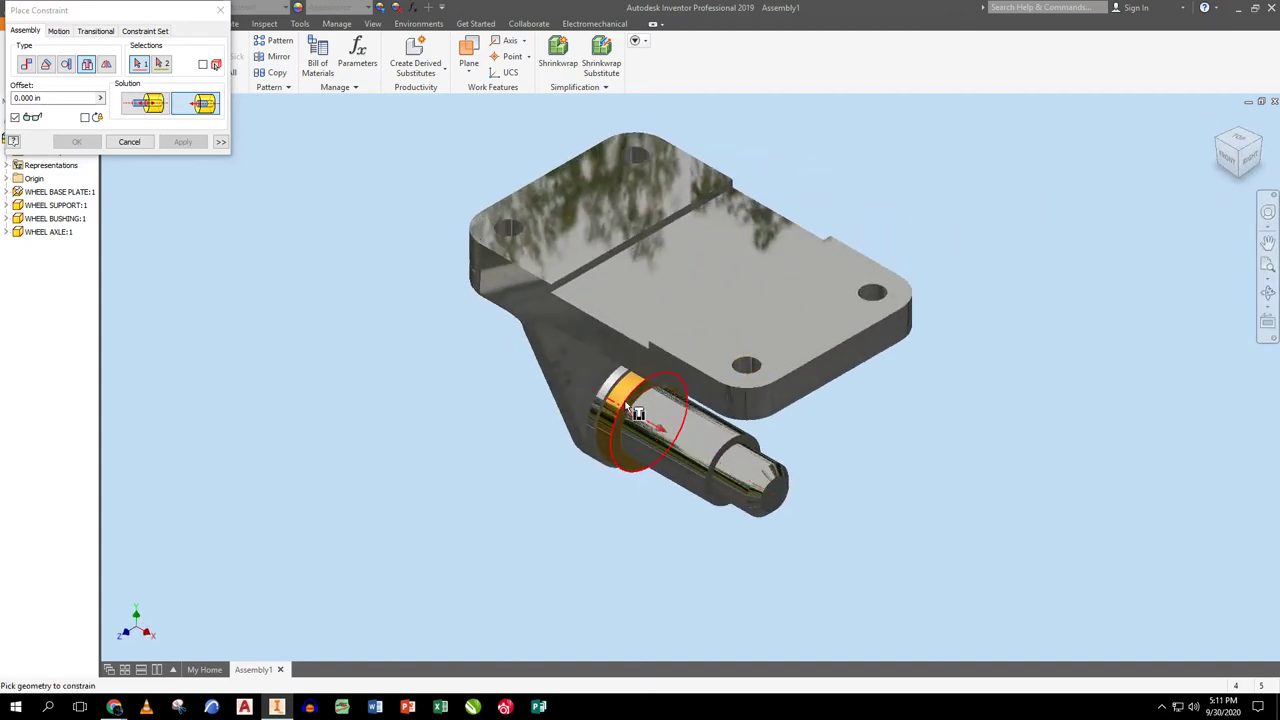
{"action": "left_click", "coordinate": [220, 10]}
- Place one instance of WHEEL beside the wheel support and end the placement
{"action": "left_click", "coordinate": [18, 58]}
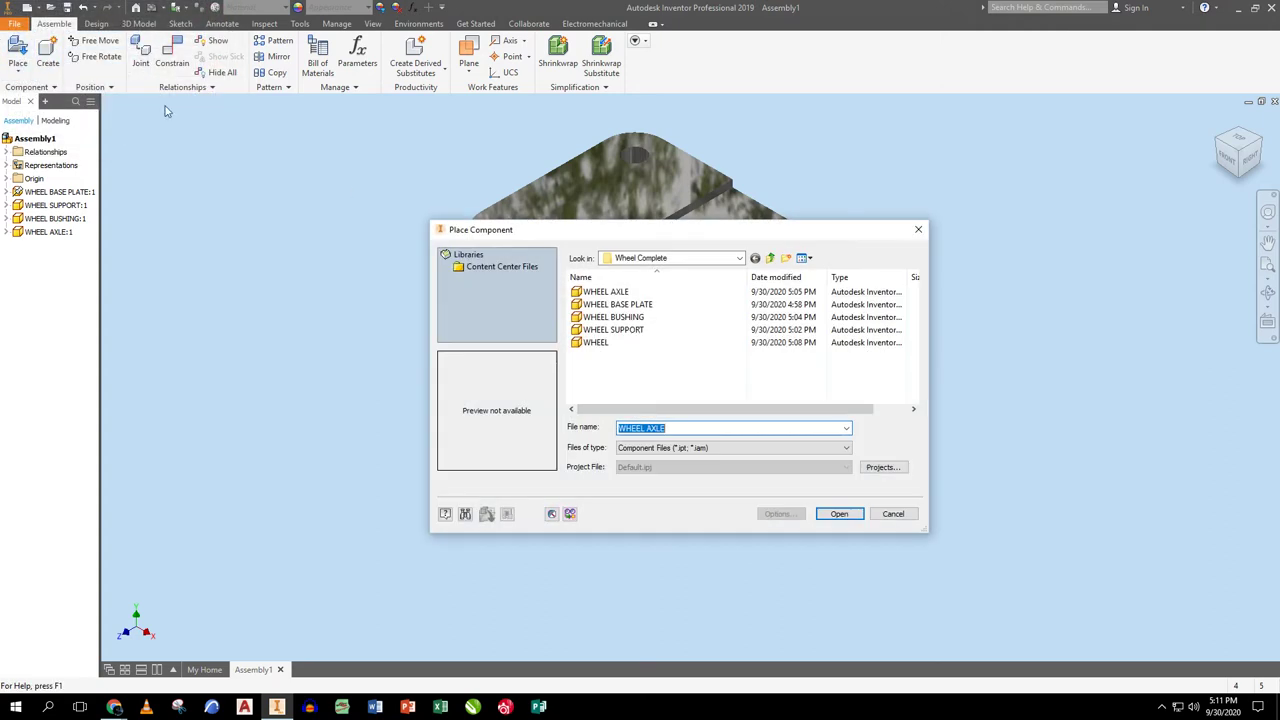
{"action": "left_click", "coordinate": [596, 342]}
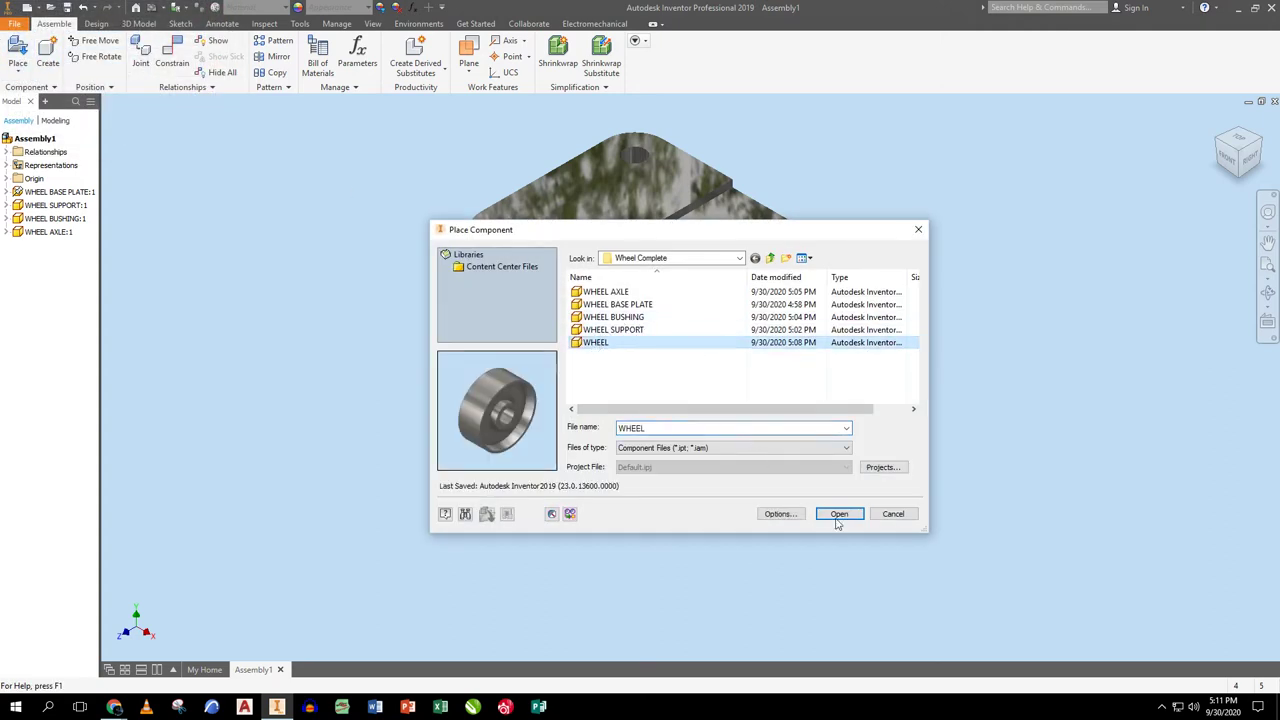
{"action": "left_click", "coordinate": [838, 514]}
{"action": "left_click", "coordinate": [314, 429]}
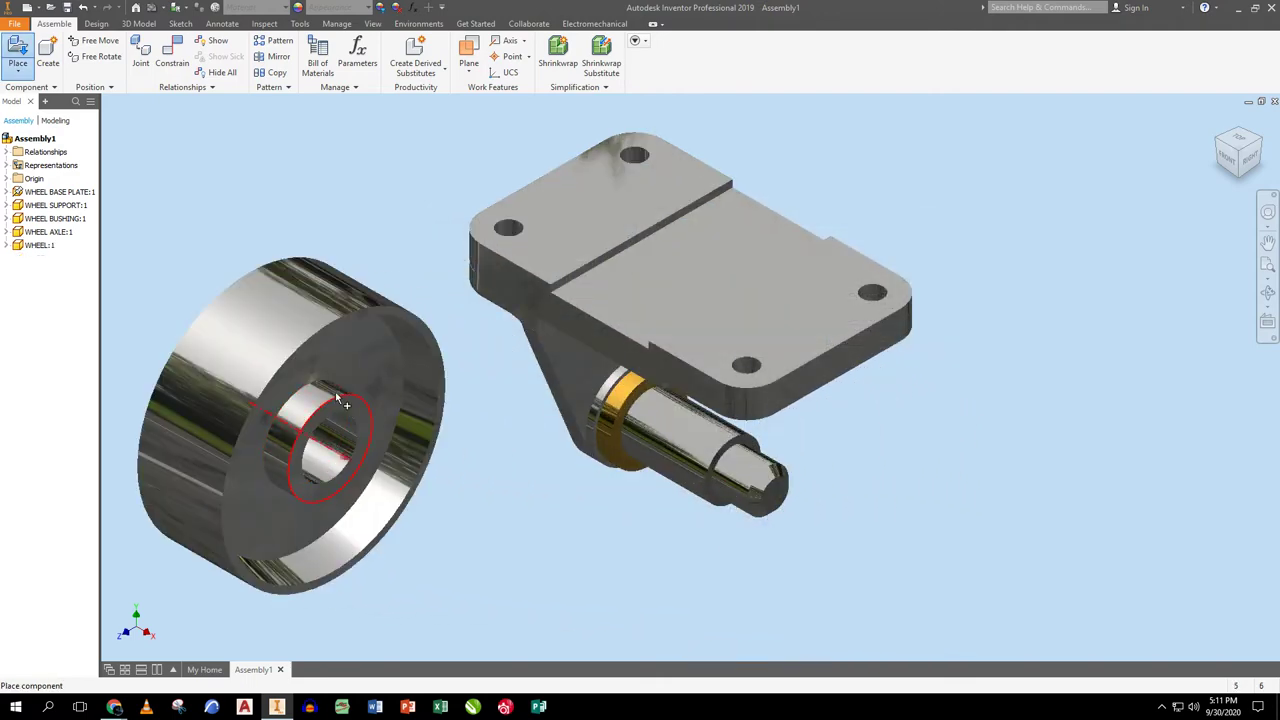
{"action": "right_click", "coordinate": [330, 255]}
{"action": "left_click", "coordinate": [376, 258]}
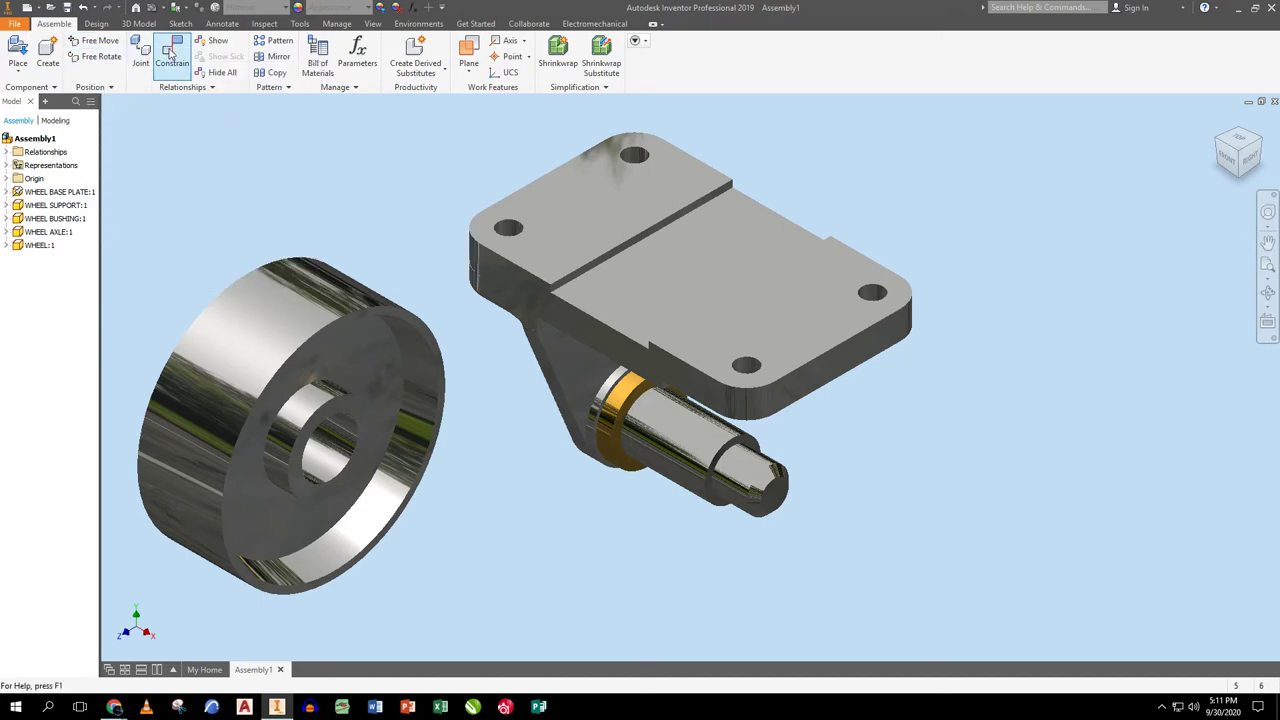
- Apply an aligned Insert constraint between the wheel's hub bore edge and the axle's outer shoulder with a 0.000 in offset, and finish constraining
{"action": "left_click", "coordinate": [172, 55]}
{"action": "left_click", "coordinate": [86, 63]}
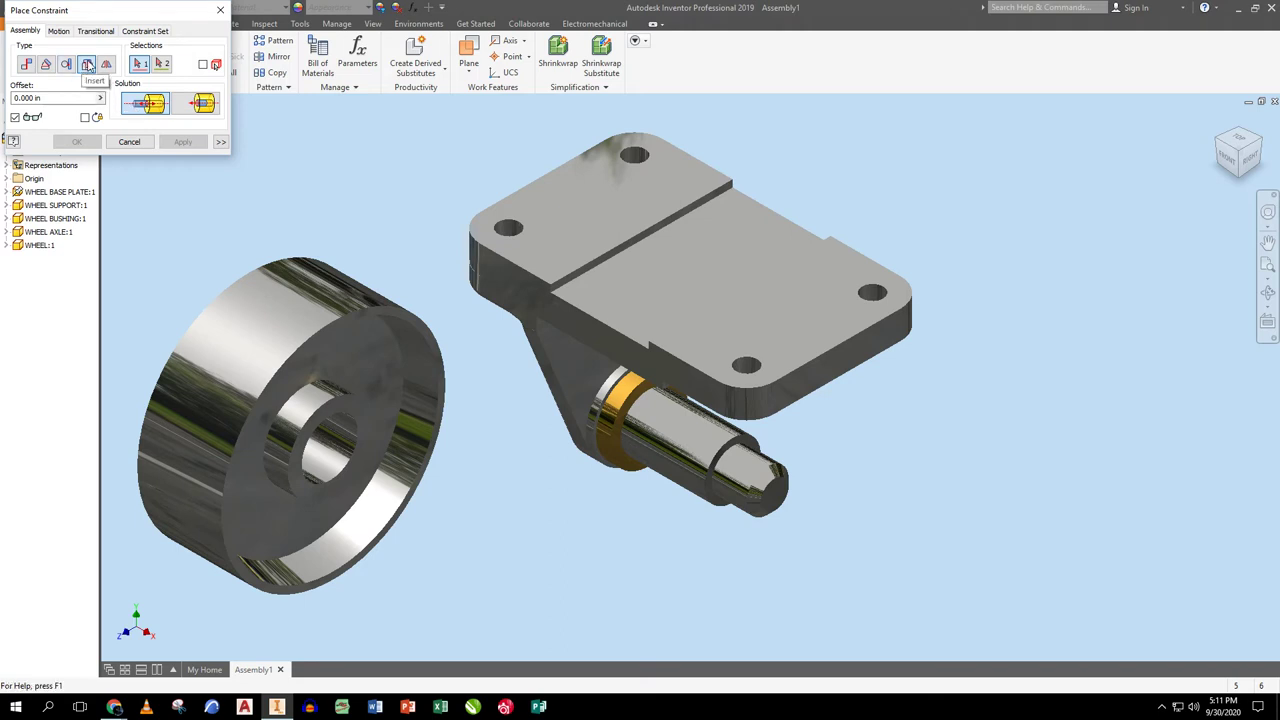
{"action": "left_click", "coordinate": [88, 66]}
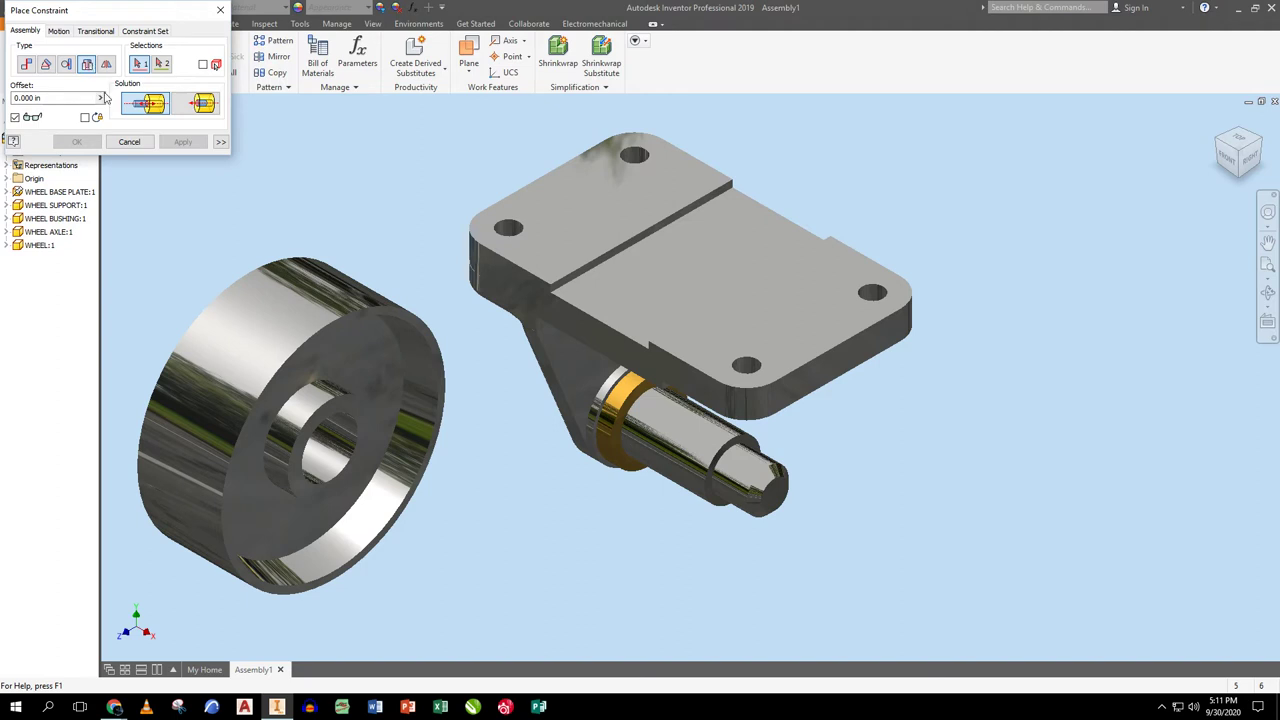
{"action": "left_click", "coordinate": [358, 437]}
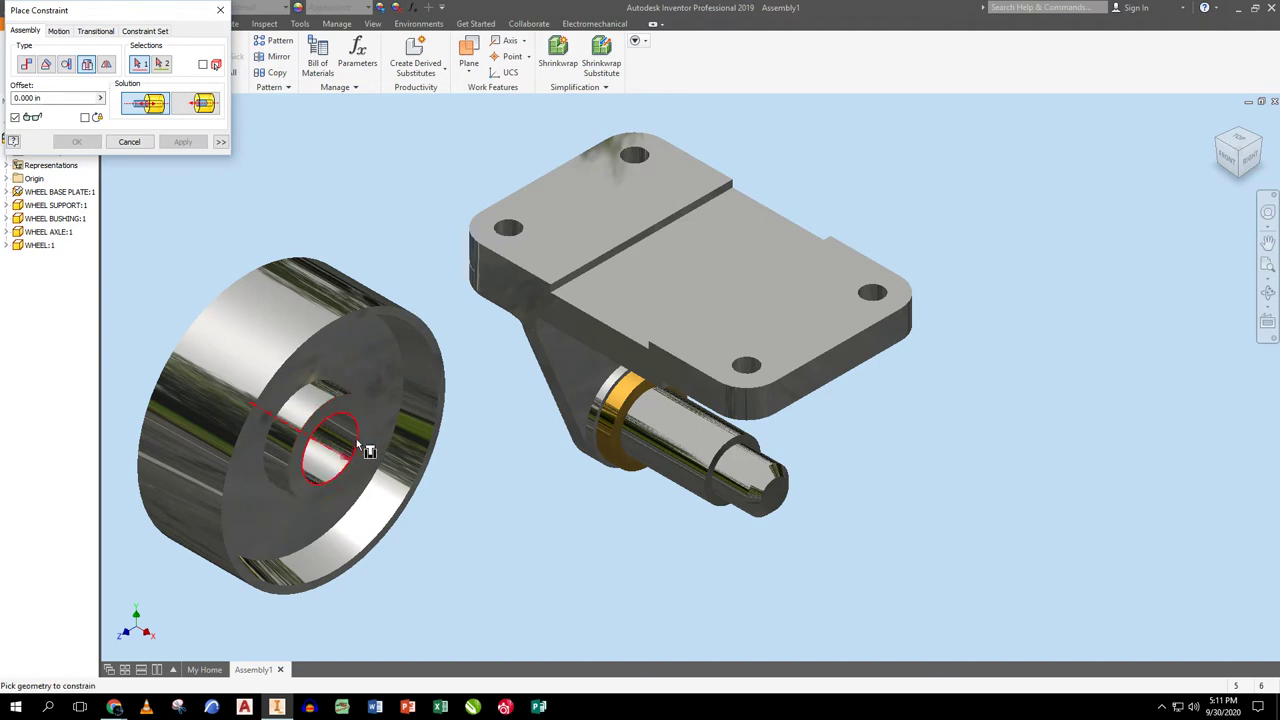
{"action": "left_click", "coordinate": [722, 459]}
{"action": "left_click", "coordinate": [201, 104]}
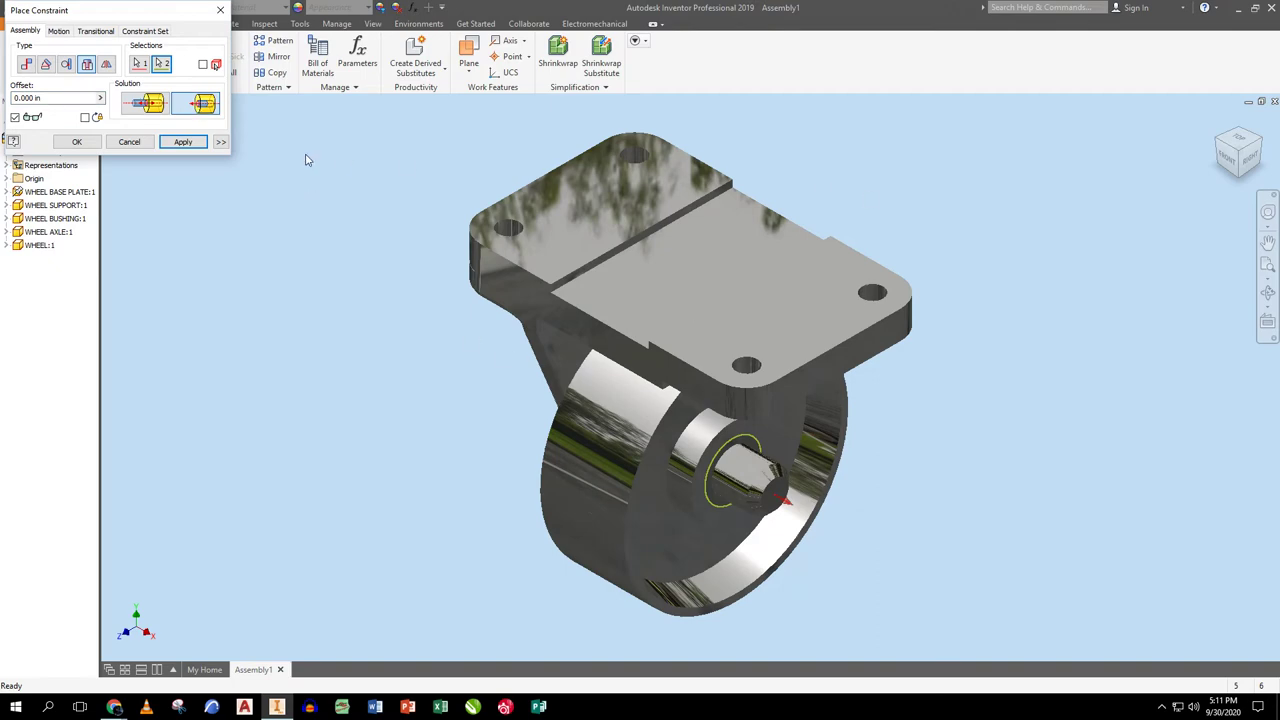
{"action": "left_click", "coordinate": [184, 141]}
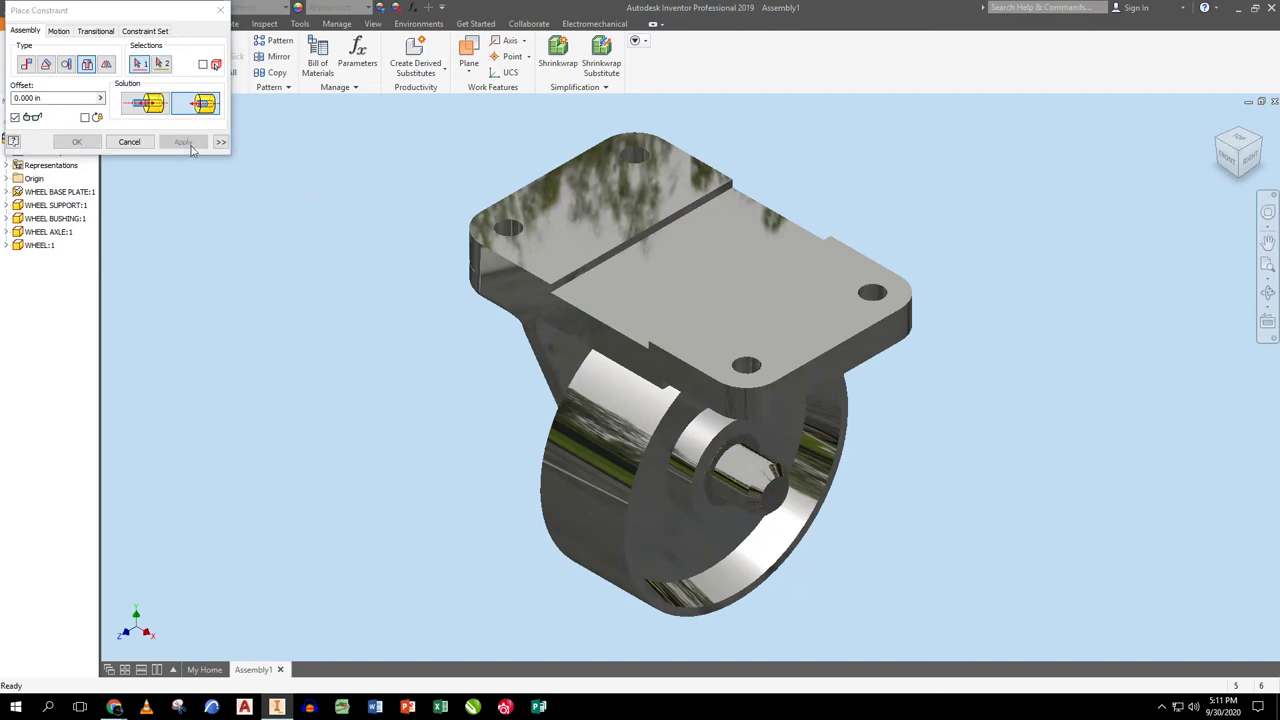
{"action": "left_click", "coordinate": [1222, 148]}
{"action": "scroll", "coordinate": [737, 437], "scroll_direction": "up", "scroll_amount": 5}
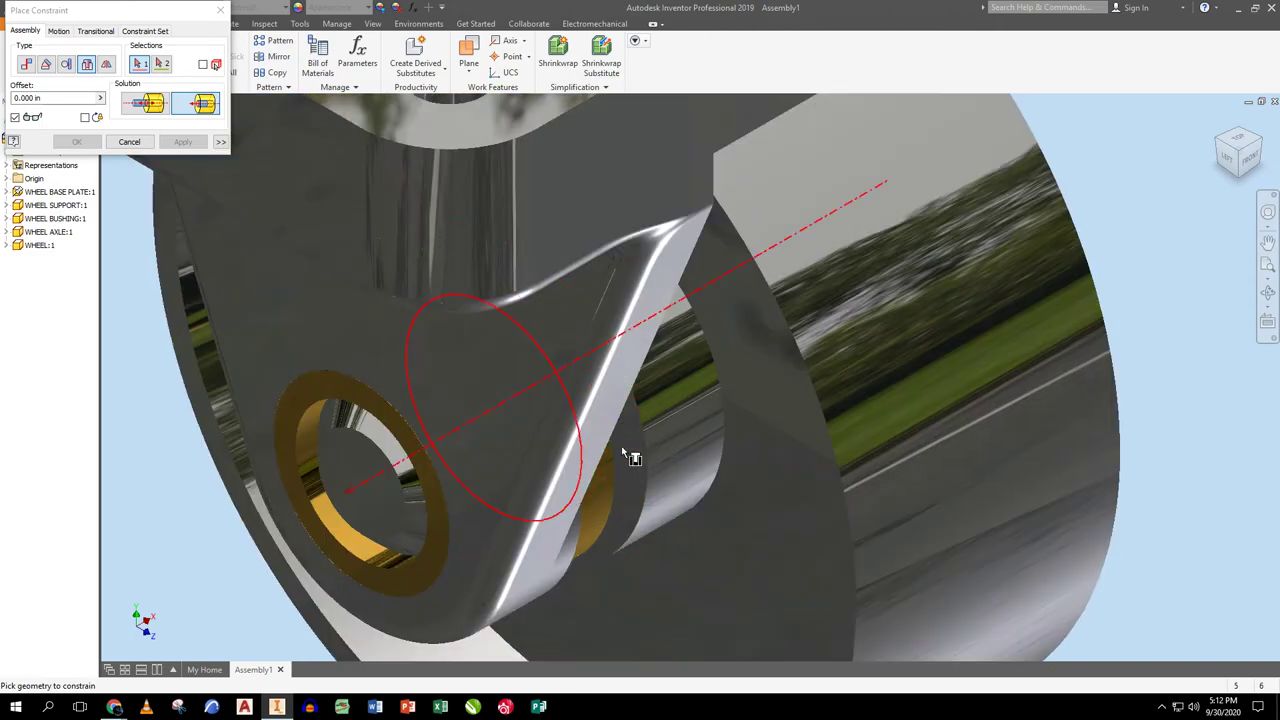
{"action": "left_click", "coordinate": [1244, 155]}
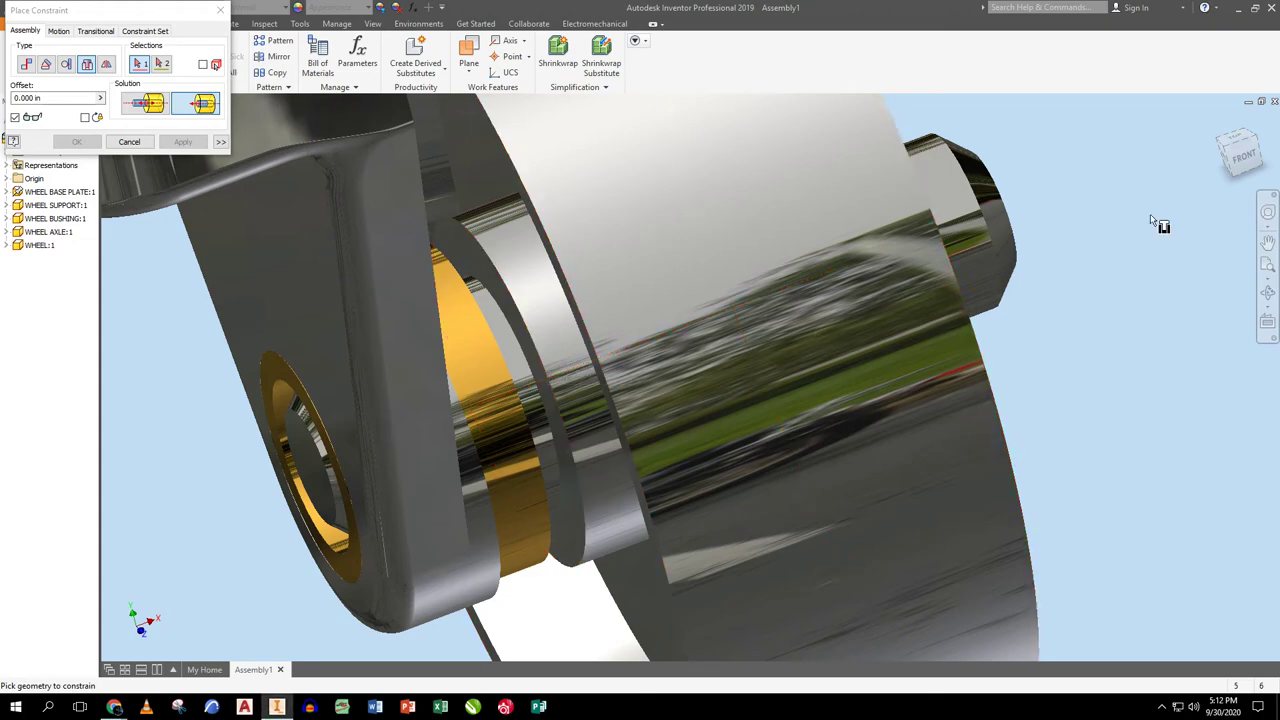
{"action": "left_click", "coordinate": [1218, 120]}
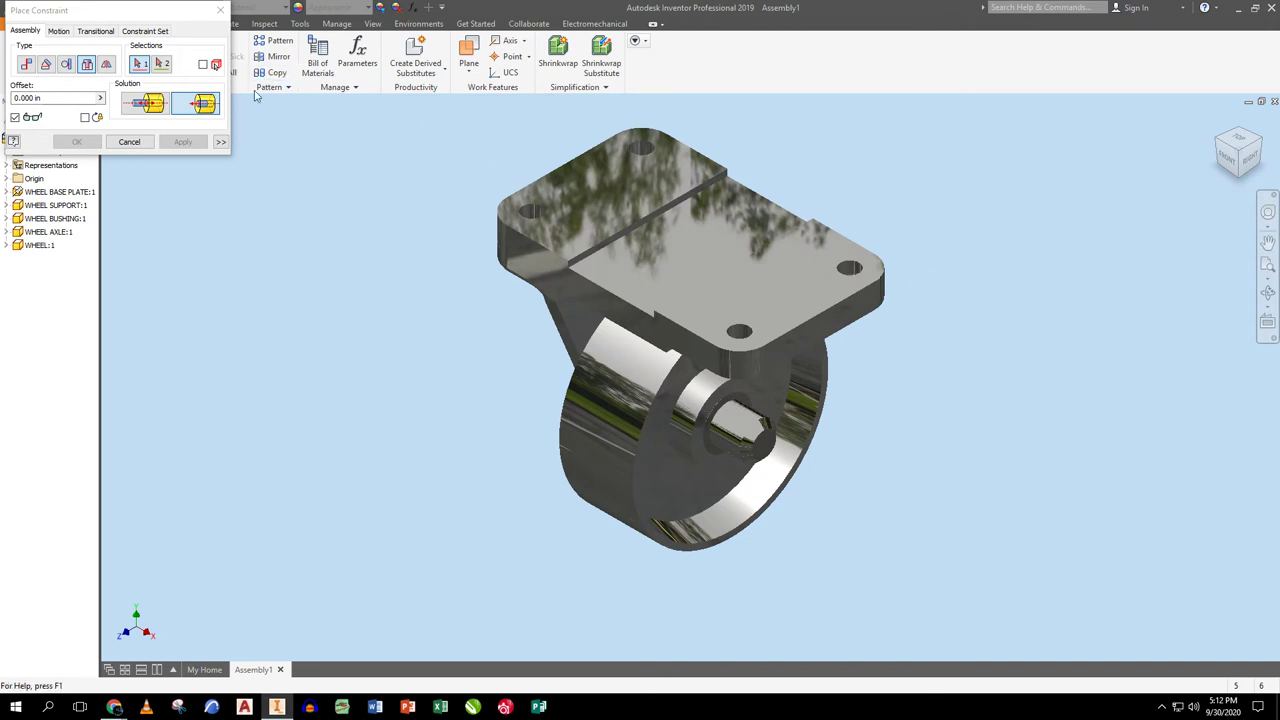
{"action": "left_click", "coordinate": [221, 11]}
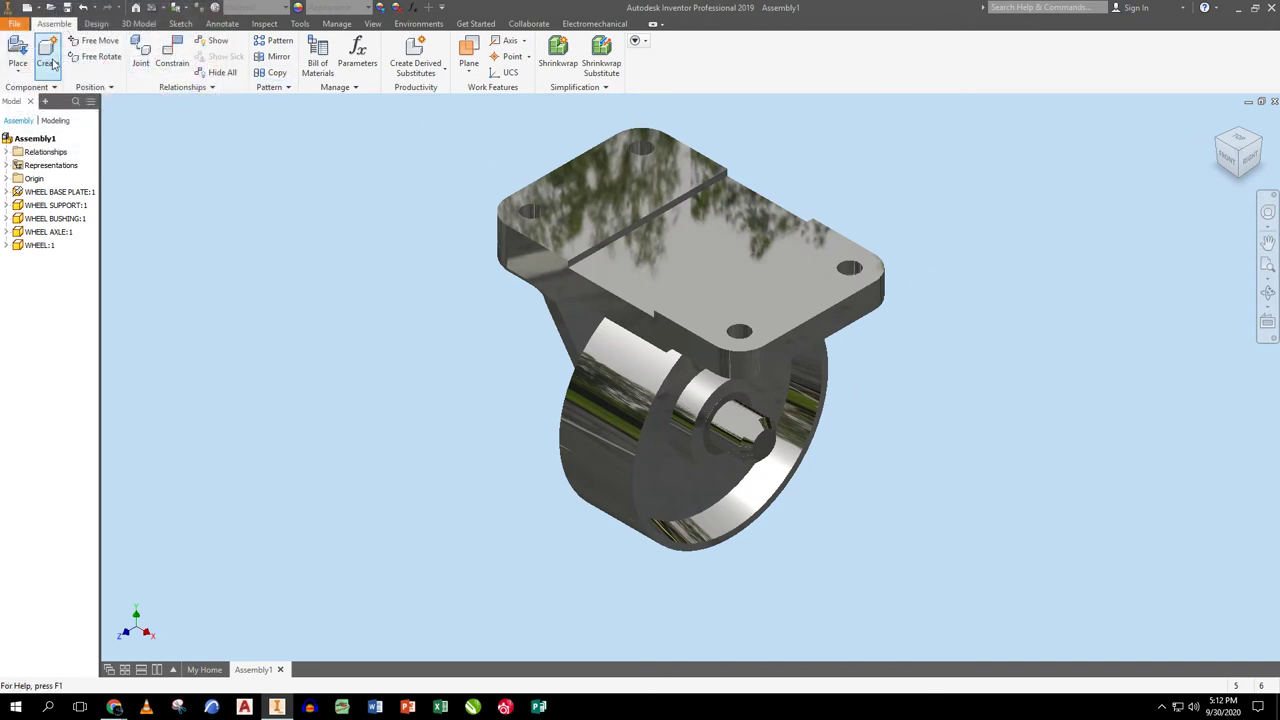
- Place a second WHEEL BUSHING beside the wheel, rotated 180° about Y, and end the placement
{"action": "left_click", "coordinate": [18, 52]}
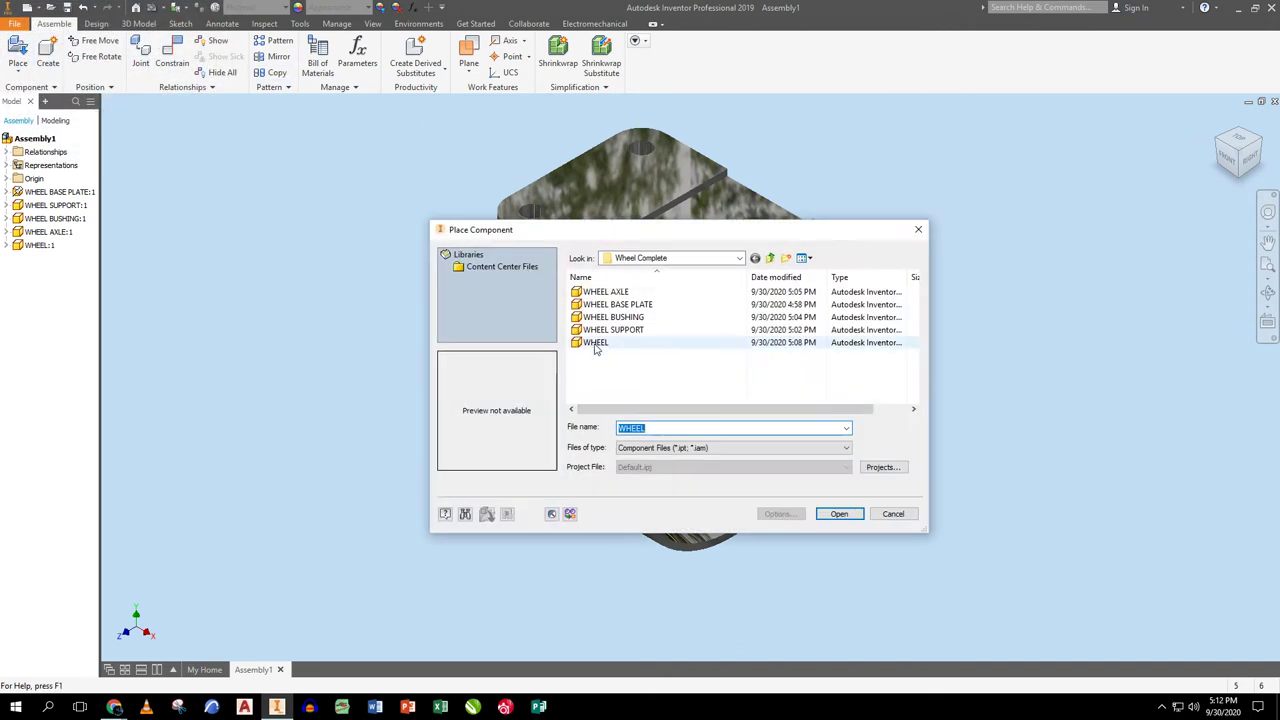
{"action": "left_click", "coordinate": [630, 318]}
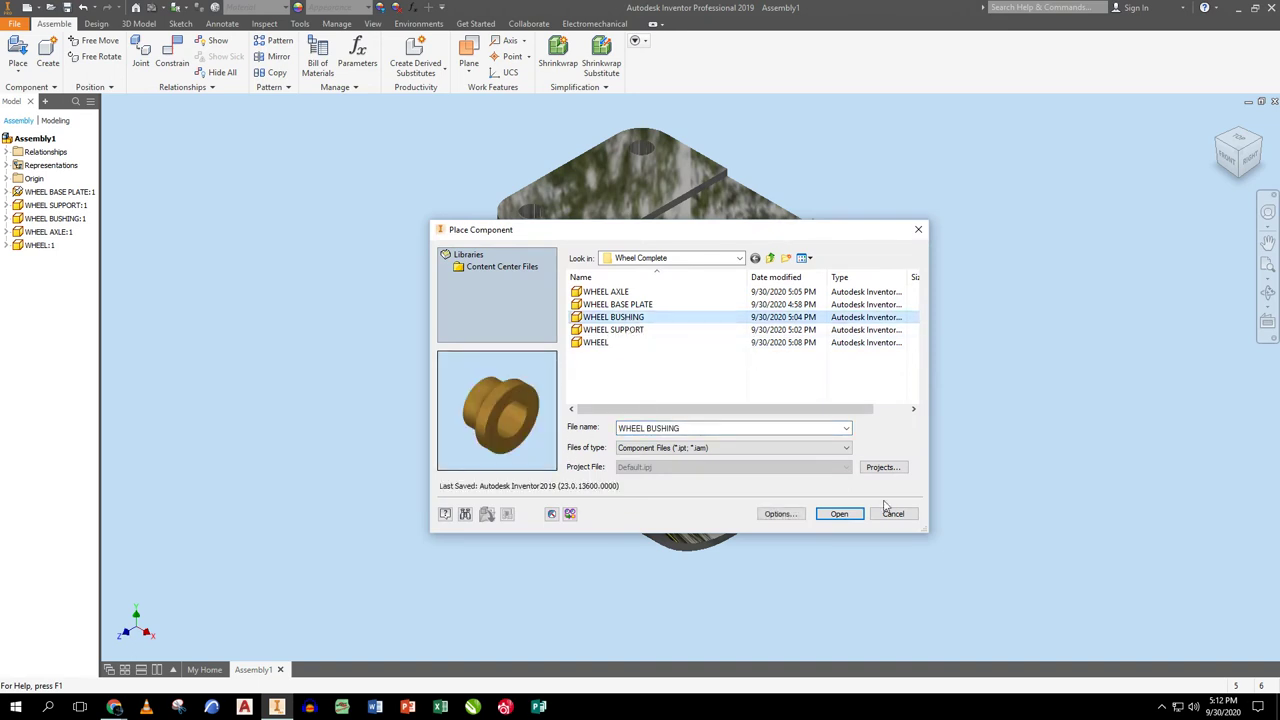
{"action": "left_click", "coordinate": [839, 514]}
{"action": "right_click", "coordinate": [364, 402]}
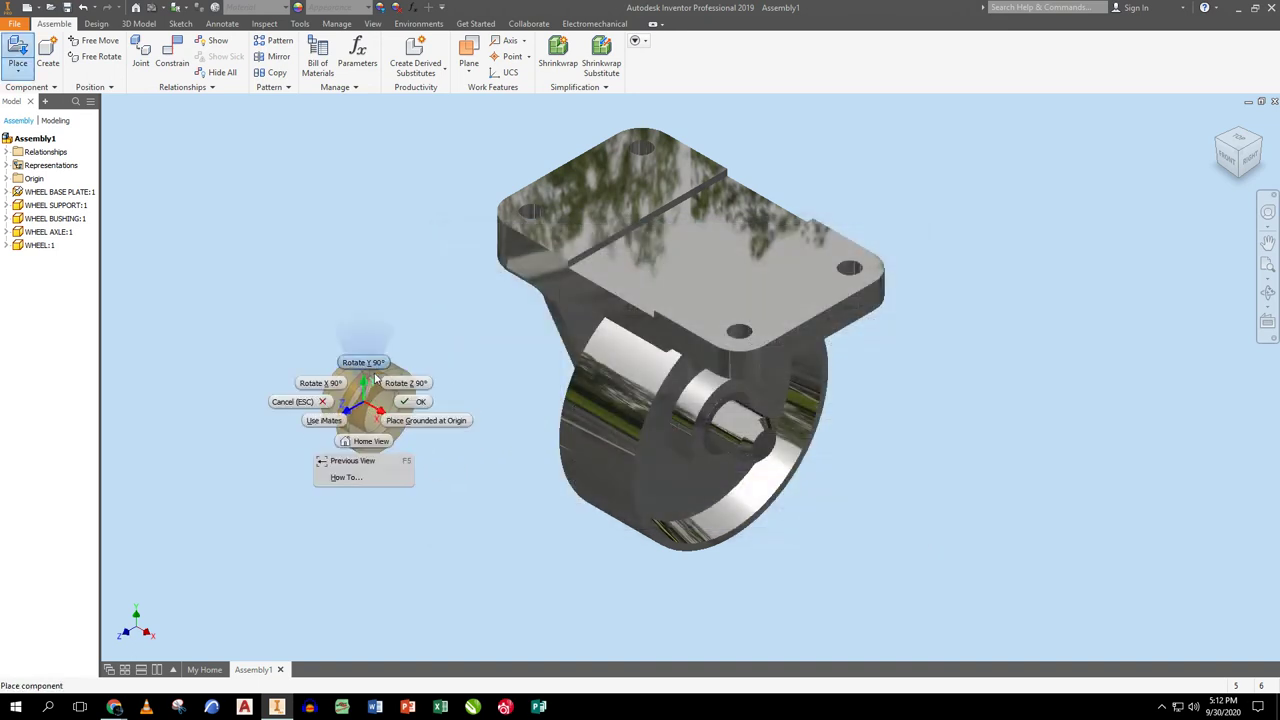
{"action": "left_click", "coordinate": [365, 363]}
{"action": "right_click", "coordinate": [372, 380]}
{"action": "left_click", "coordinate": [357, 338]}
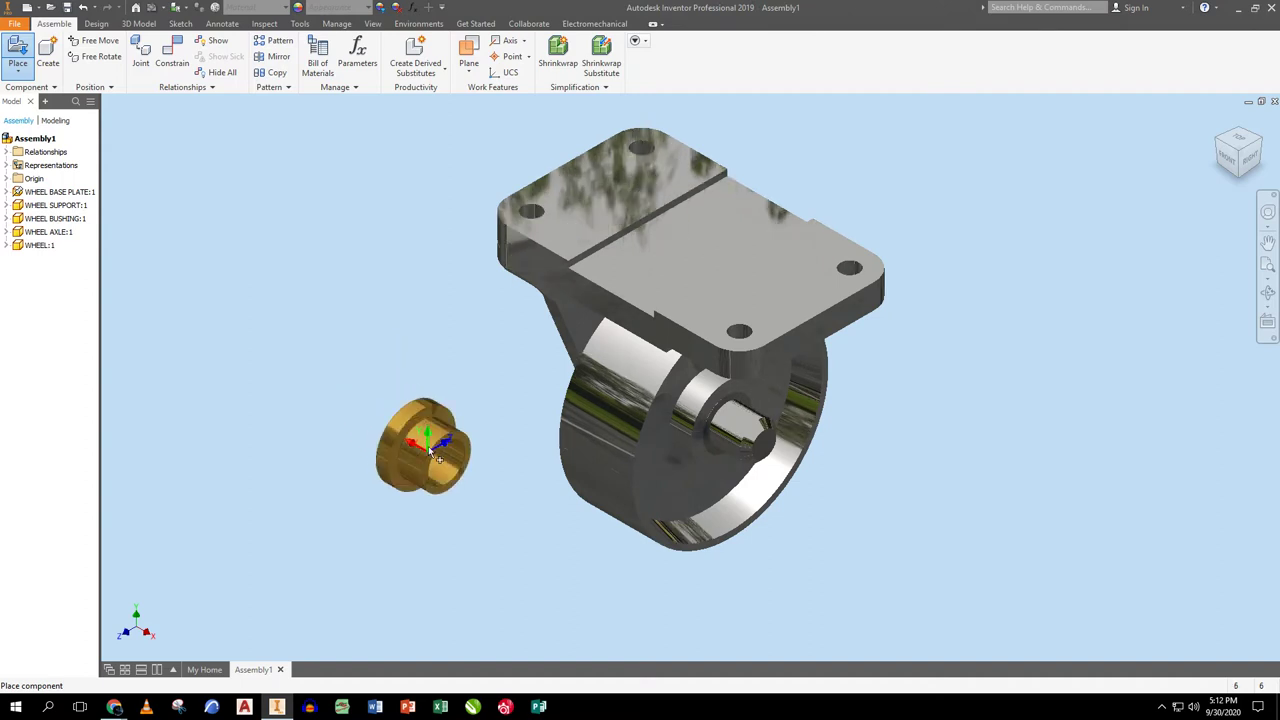
{"action": "left_click", "coordinate": [432, 452]}
{"action": "right_click", "coordinate": [366, 271]}
{"action": "left_click", "coordinate": [420, 272]}
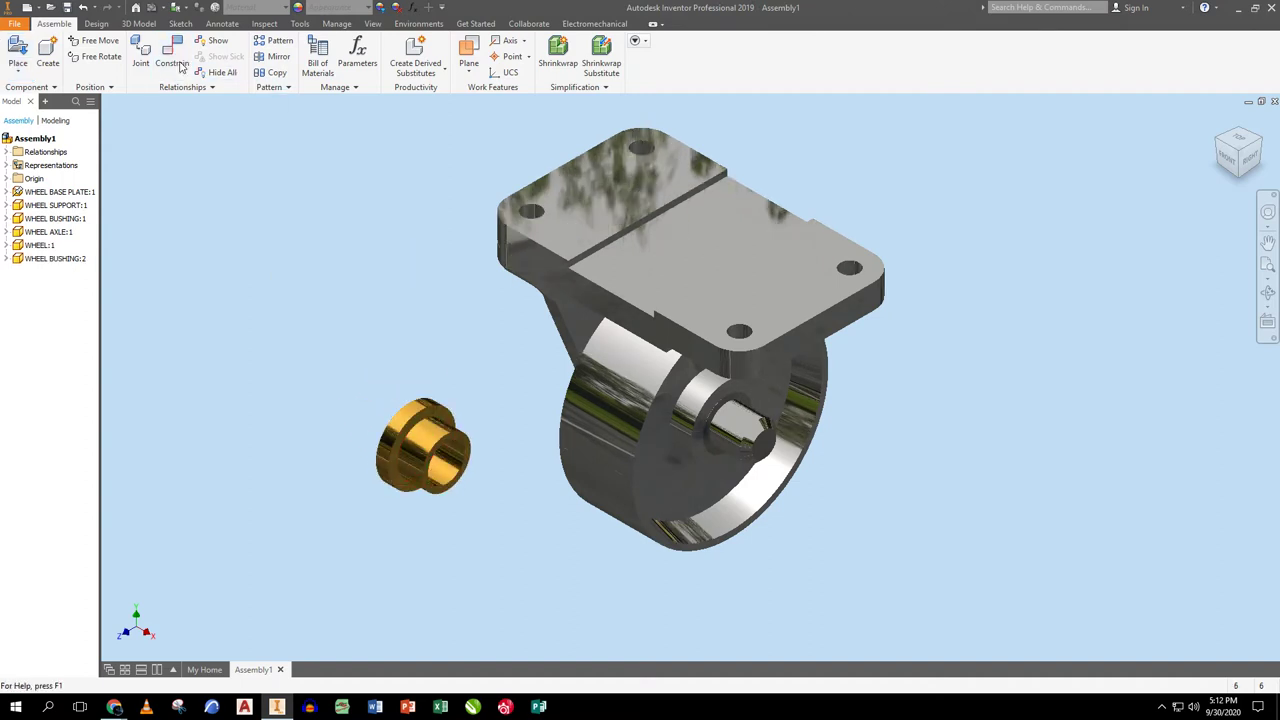
- Apply an opposed Insert constraint between the second bushing's flange edge and the wheel hub with a 0.000 in offset, and finish constraining
{"action": "left_click", "coordinate": [175, 62]}
{"action": "left_click", "coordinate": [87, 63]}
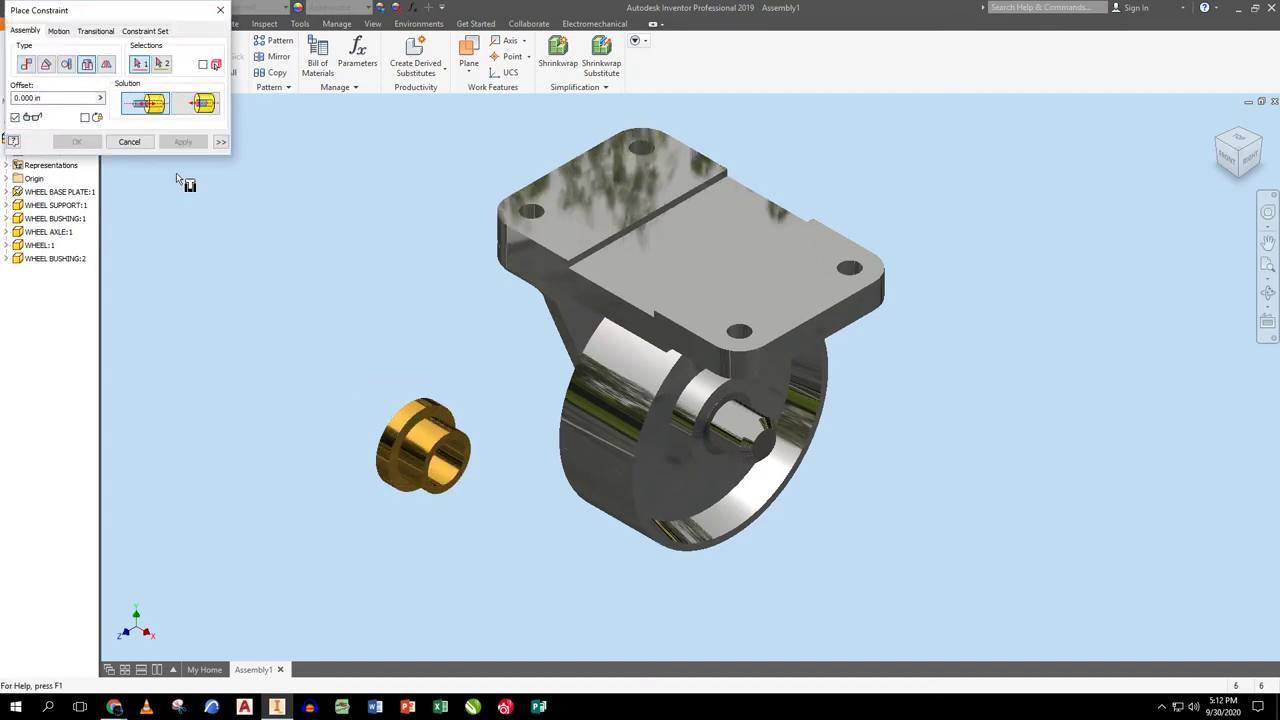
{"action": "left_click", "coordinate": [401, 406]}
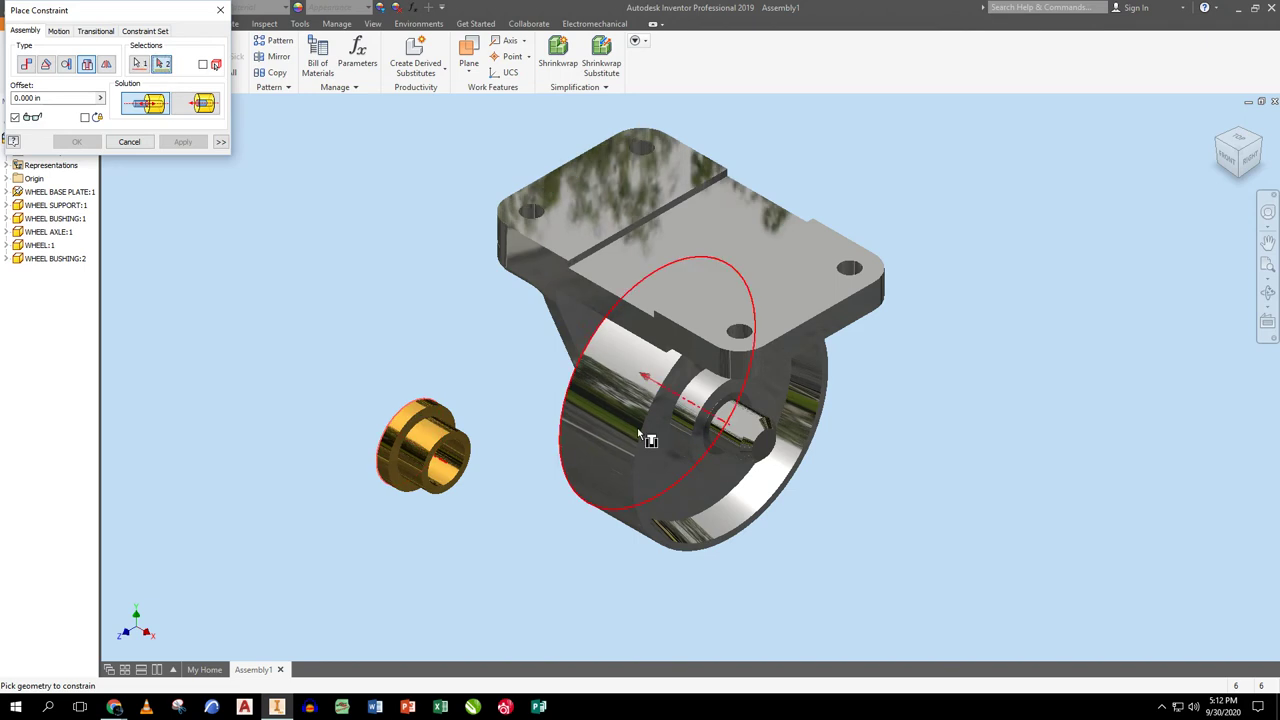
{"action": "left_click", "coordinate": [714, 418]}
{"action": "left_click", "coordinate": [185, 143]}
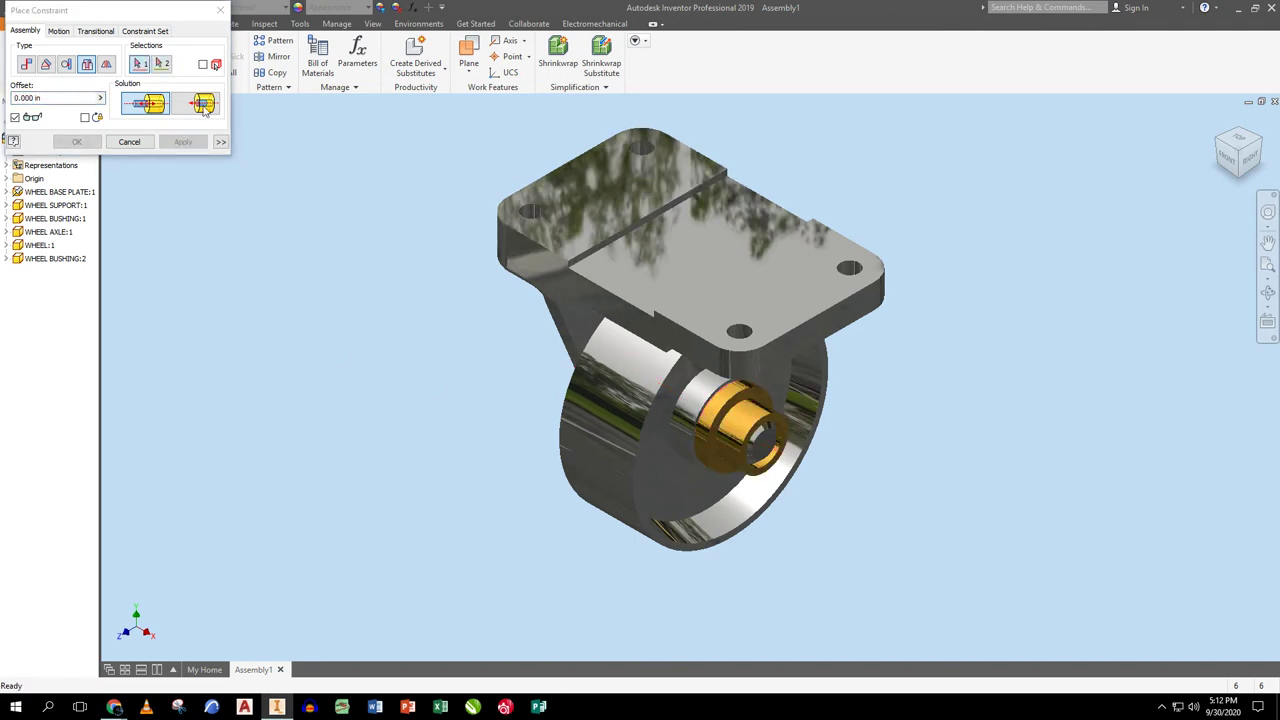
{"action": "left_click", "coordinate": [221, 10]}
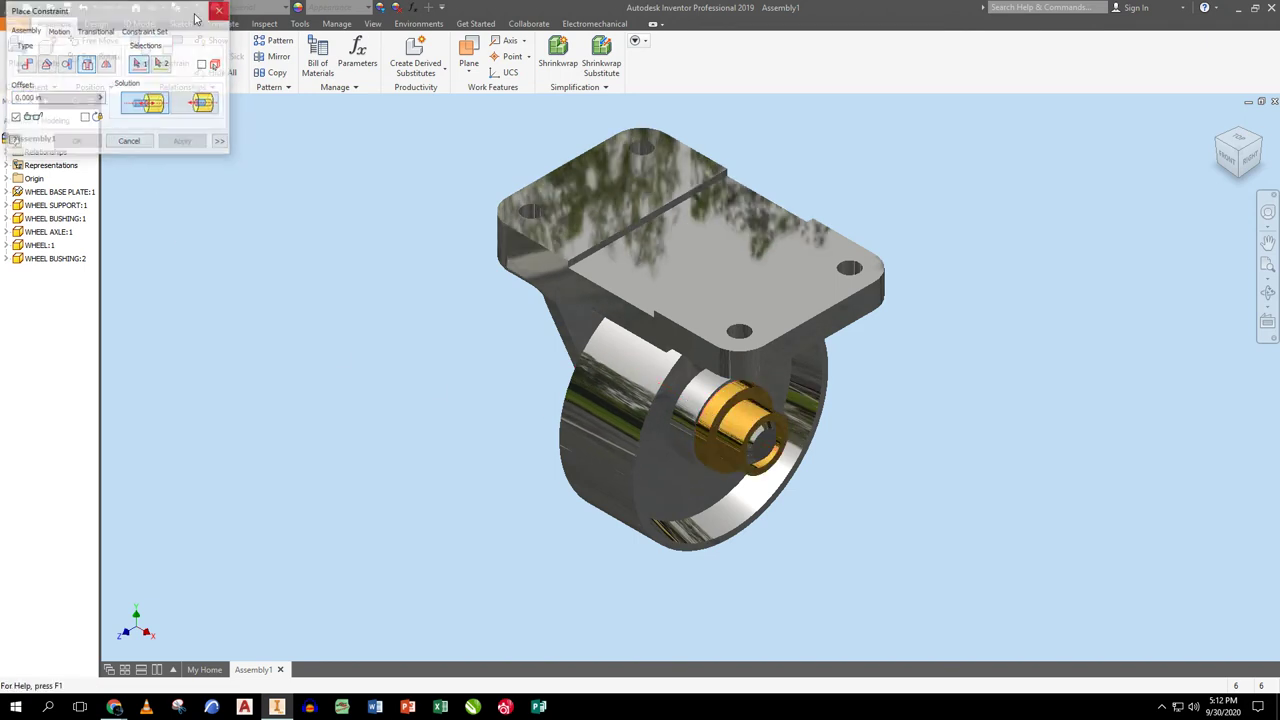
- Place a second WHEEL SUPPORT beside the wheel, rotated 90° about Y and 180° about Z, and end the placement
{"action": "left_click", "coordinate": [17, 60]}
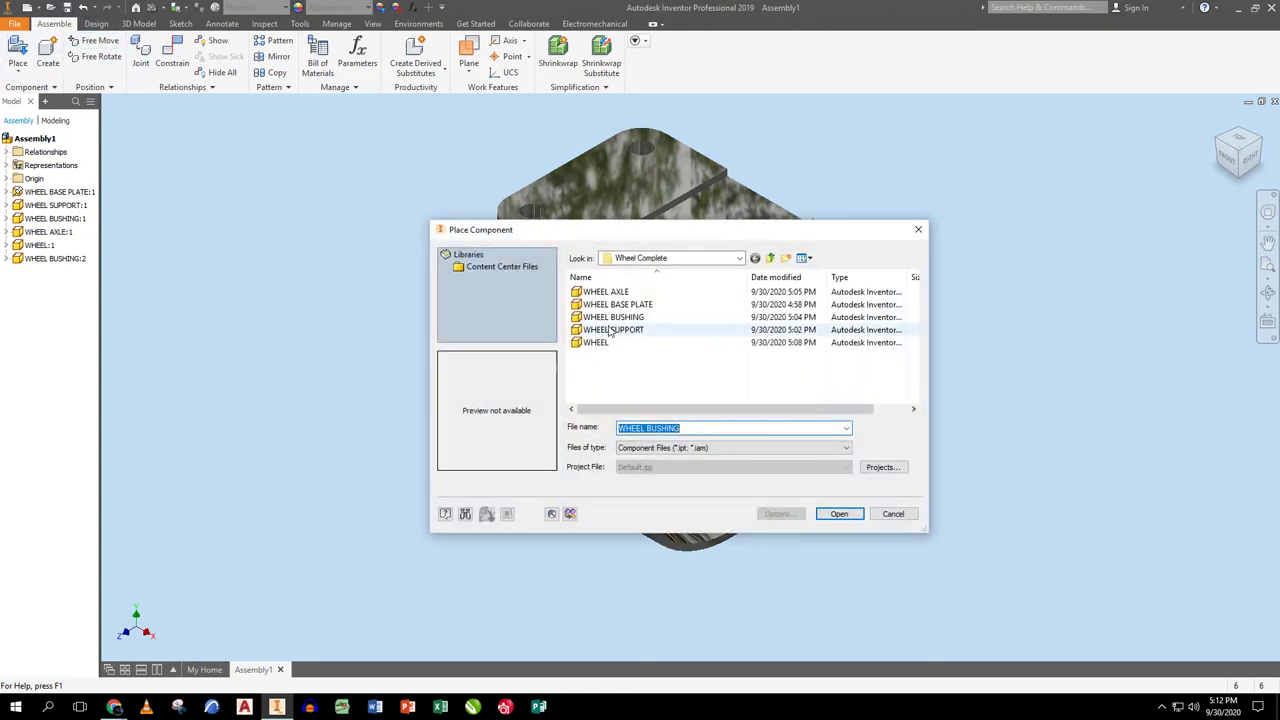
{"action": "left_click", "coordinate": [610, 330]}
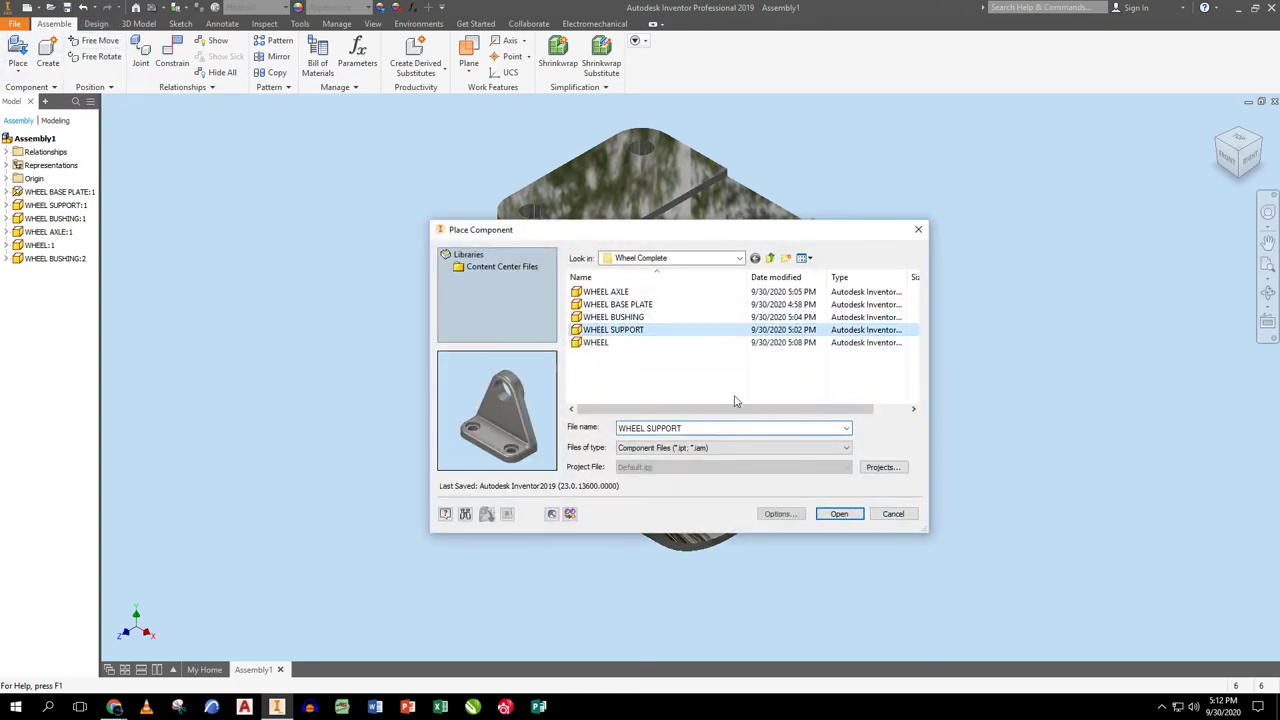
{"action": "left_click", "coordinate": [839, 513]}
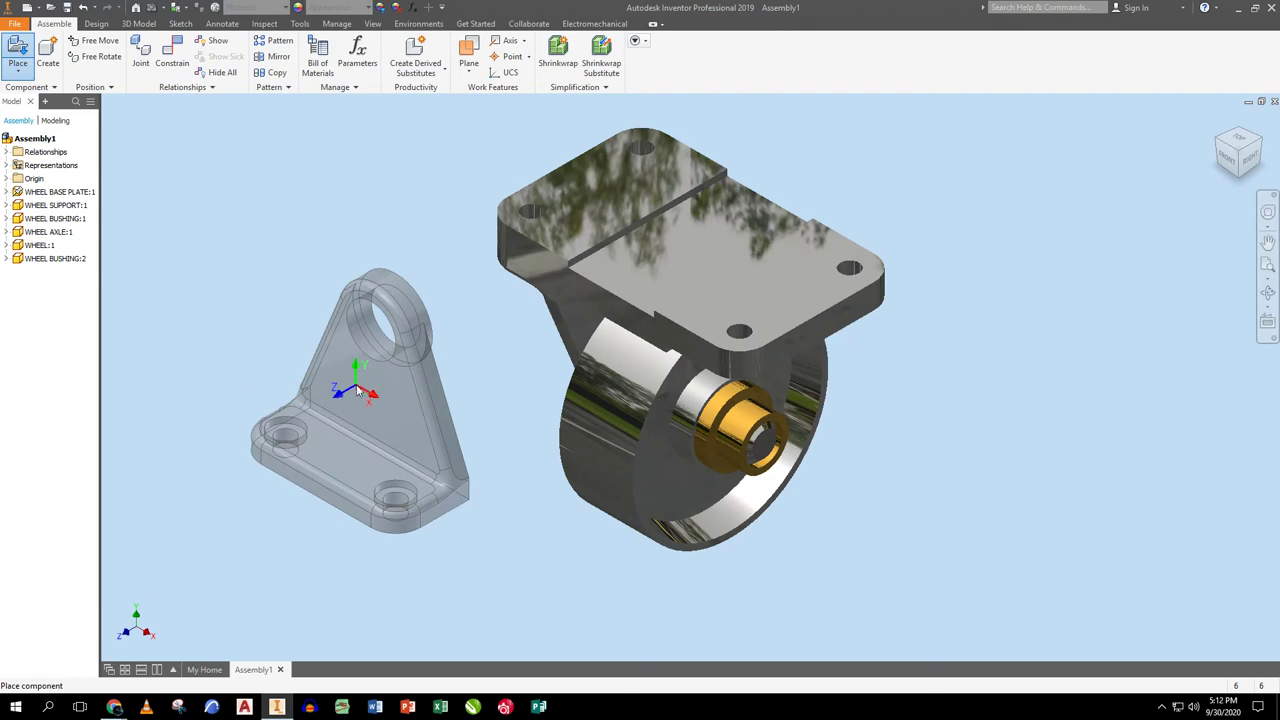
{"action": "right_click", "coordinate": [358, 390]}
{"action": "right_click", "coordinate": [372, 348]}
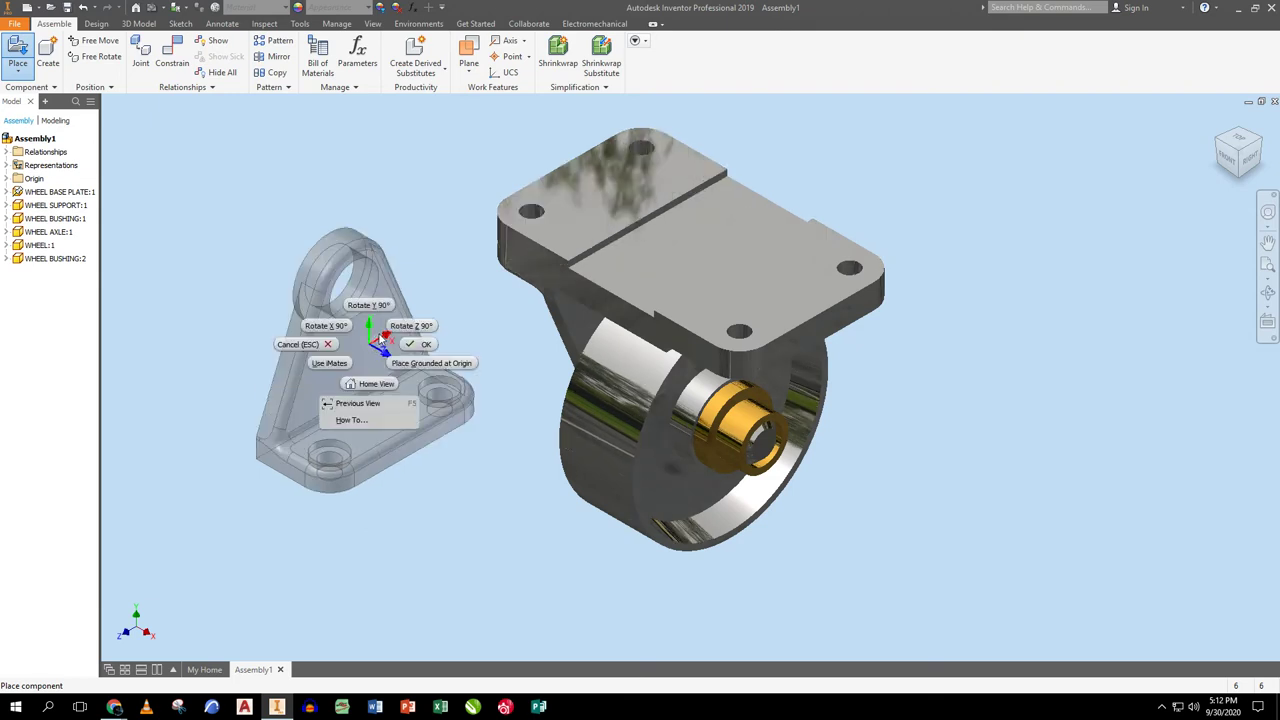
{"action": "left_click", "coordinate": [411, 326]}
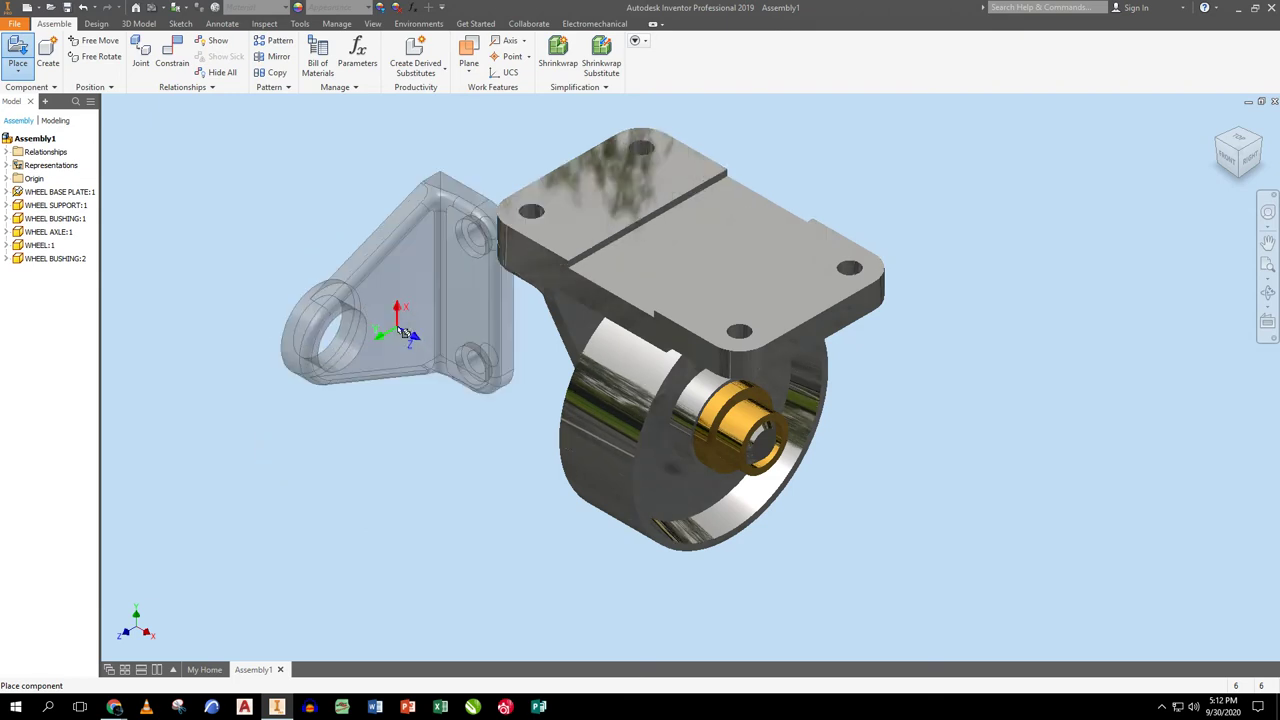
{"action": "right_click", "coordinate": [390, 338]}
{"action": "left_click", "coordinate": [418, 326]}
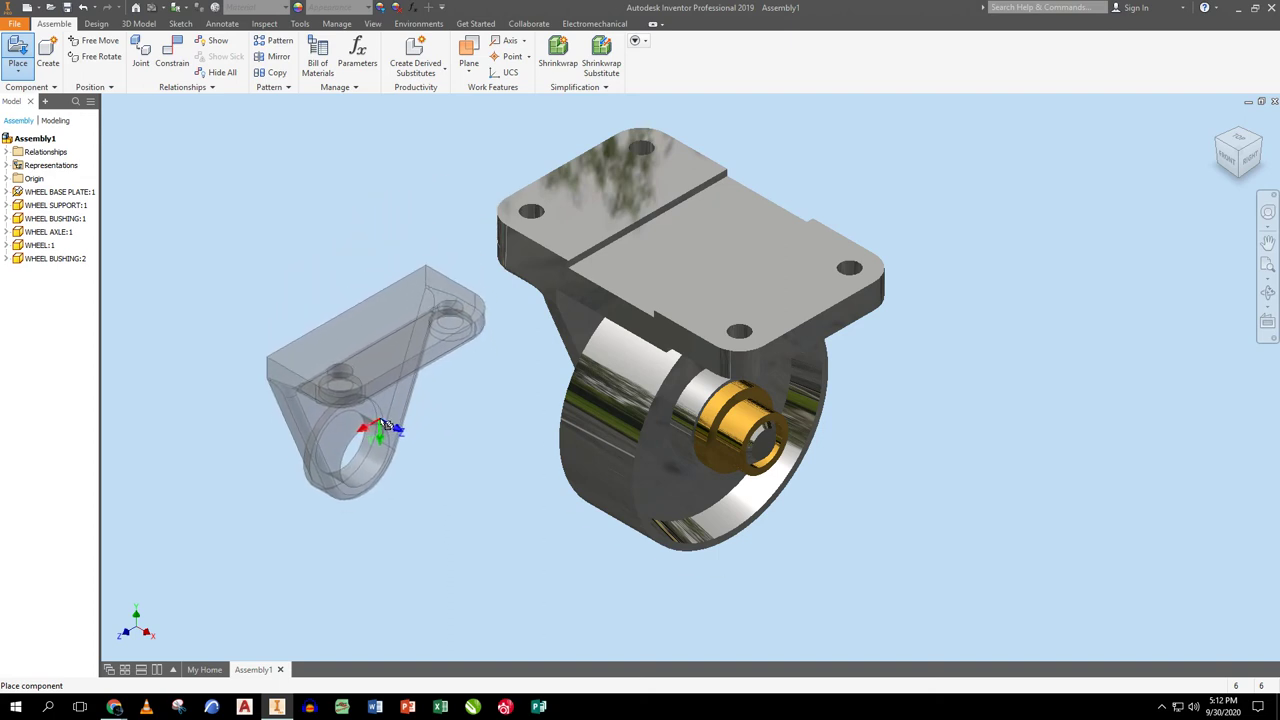
{"action": "left_click", "coordinate": [365, 448]}
{"action": "right_click", "coordinate": [294, 236]}
{"action": "left_click", "coordinate": [348, 225]}
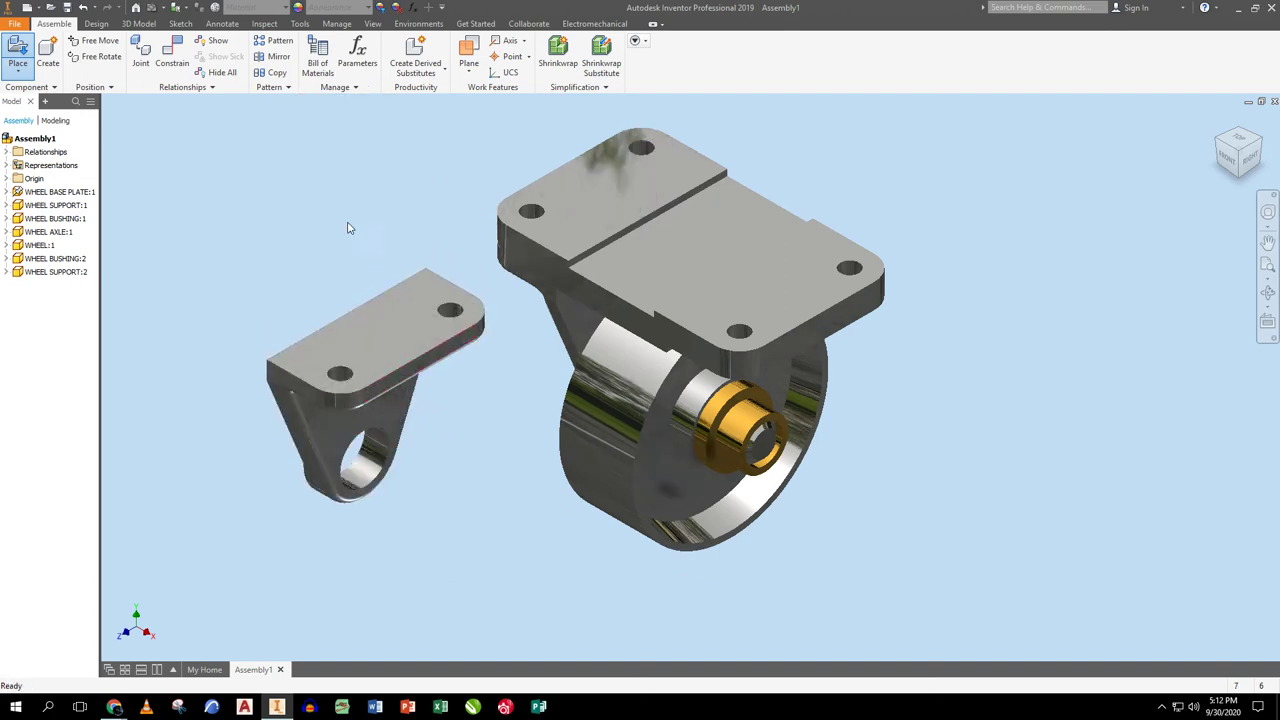
- Apply an aligned Mate constraint between the second support's flange side edge and the base plate's step edge with a 0.000 in offset
{"action": "left_click", "coordinate": [172, 55]}
{"action": "left_click", "coordinate": [290, 372]}
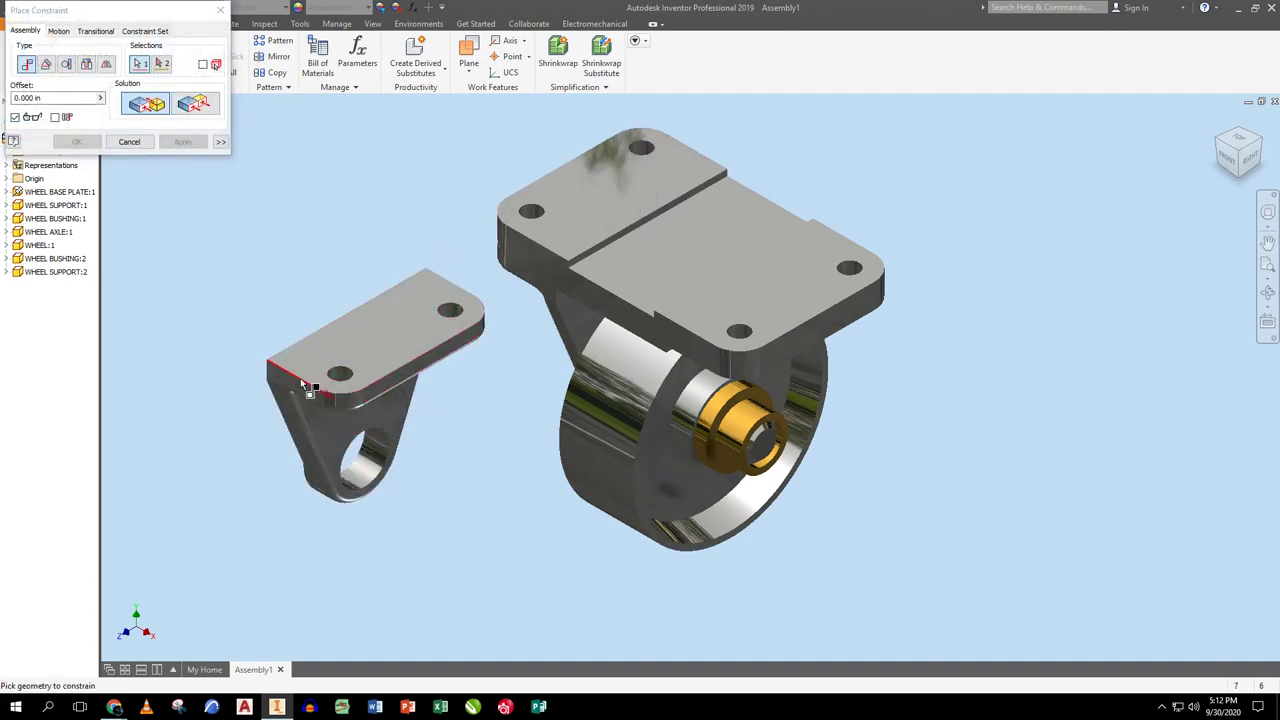
{"action": "left_click", "coordinate": [690, 362]}
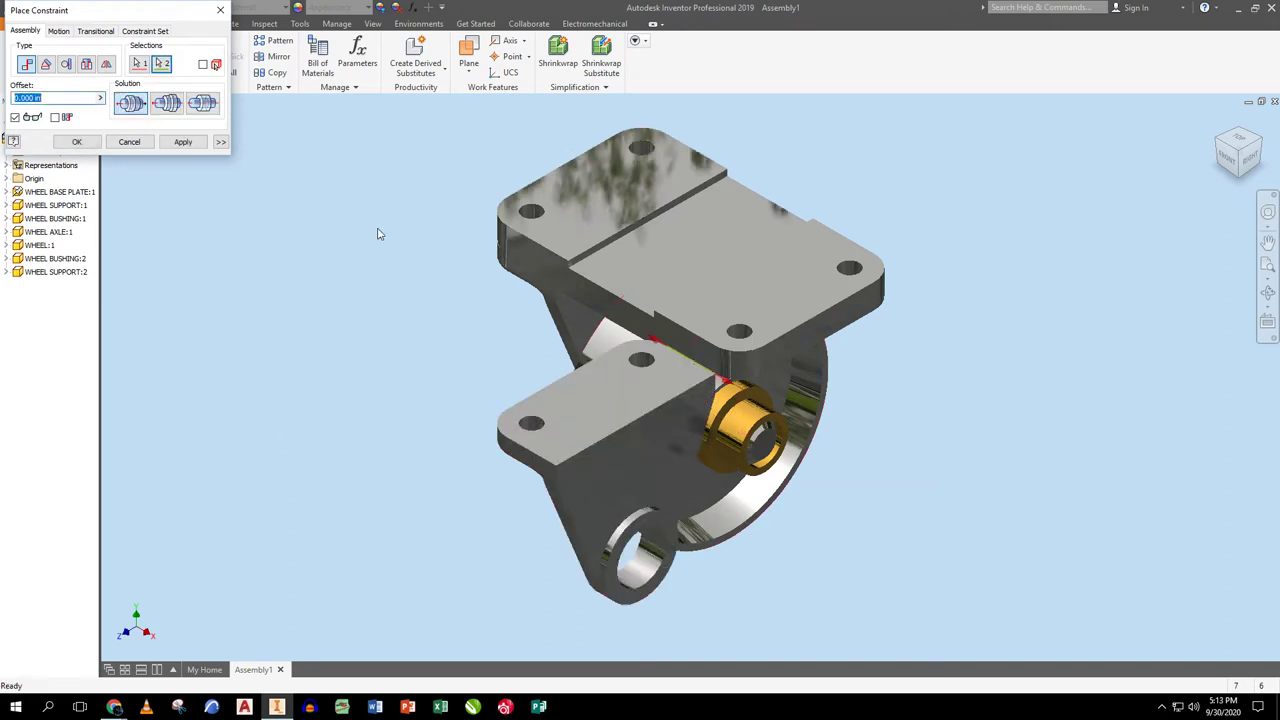
{"action": "left_click", "coordinate": [170, 104]}
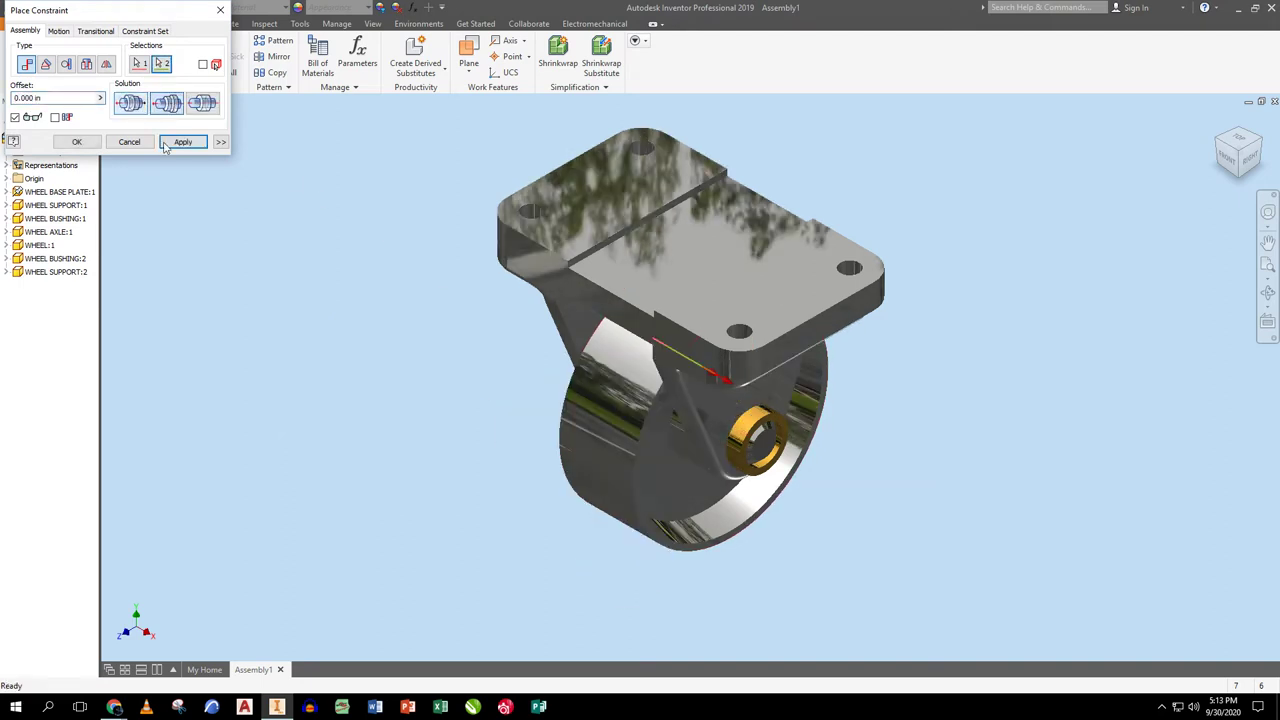
{"action": "left_click", "coordinate": [182, 142]}
- Apply an opposed Mate constraint between the second support's outer flange edge and the base plate's lower end edge, offset 0.000 in, and finish constraining
{"action": "left_click", "coordinate": [1237, 181]}
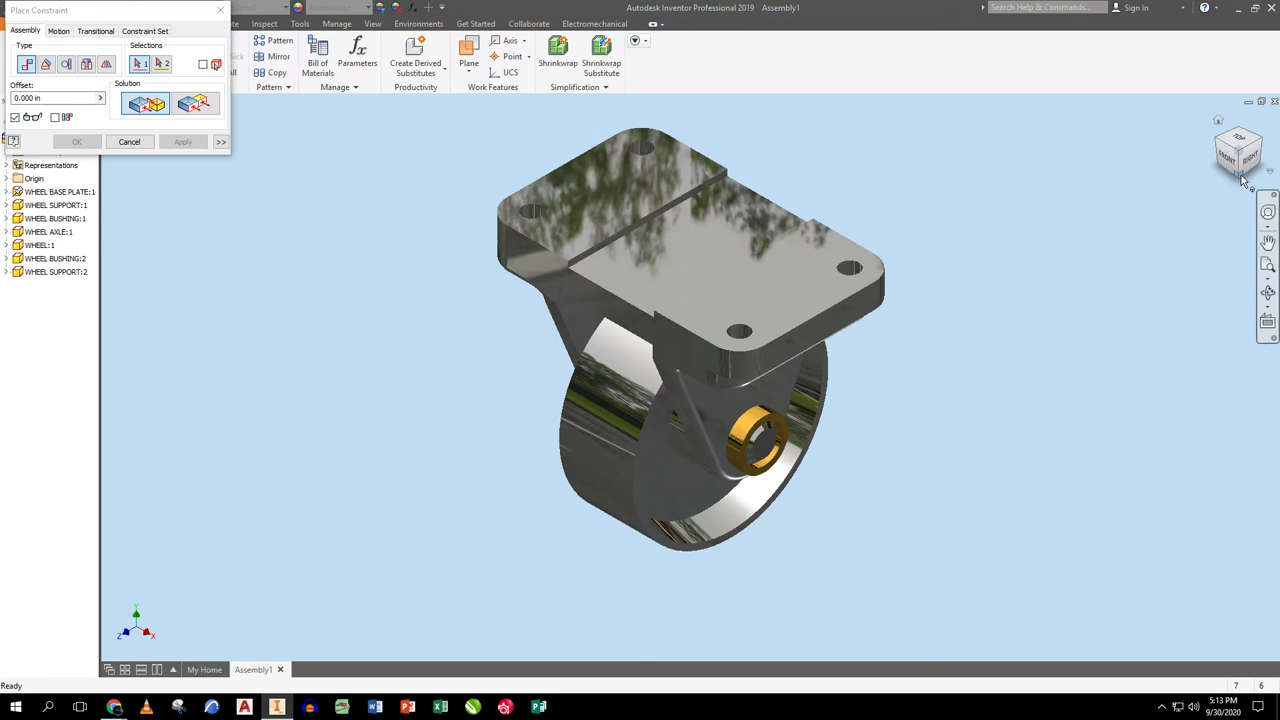
{"action": "scroll", "coordinate": [900, 196], "scroll_direction": "up", "scroll_amount": 5}
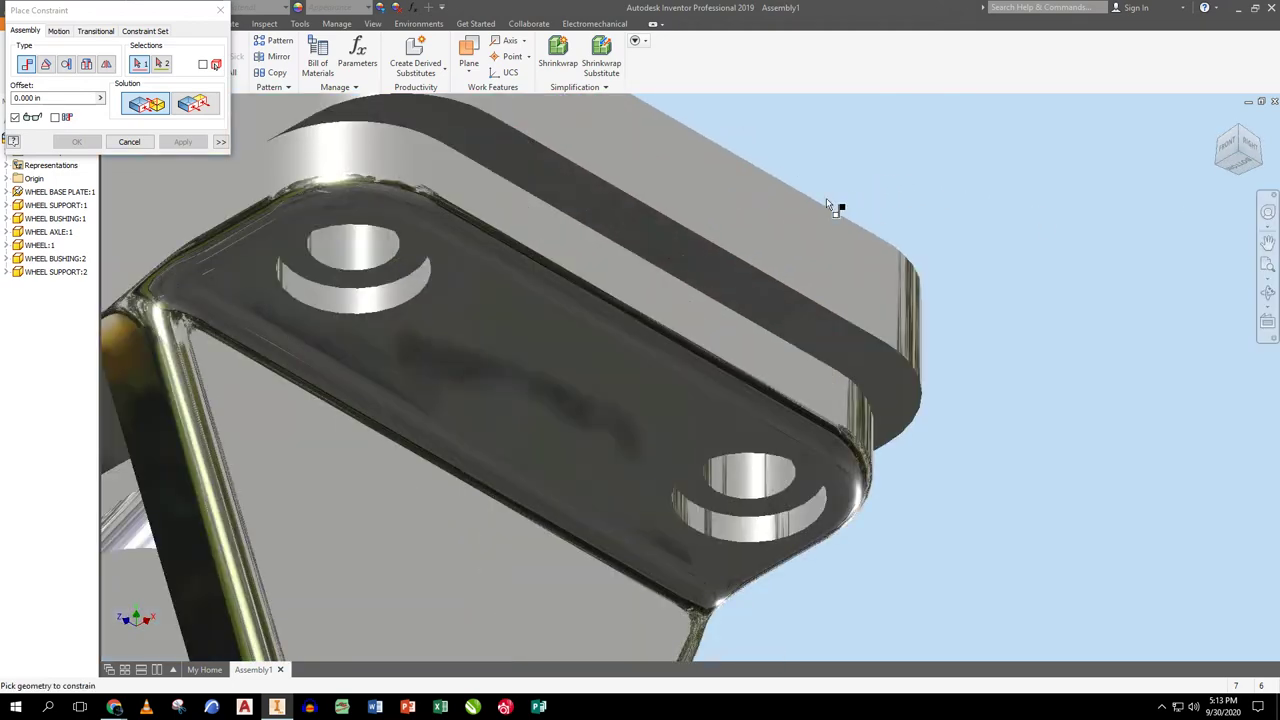
{"action": "left_click", "coordinate": [660, 266]}
{"action": "left_click", "coordinate": [682, 228]}
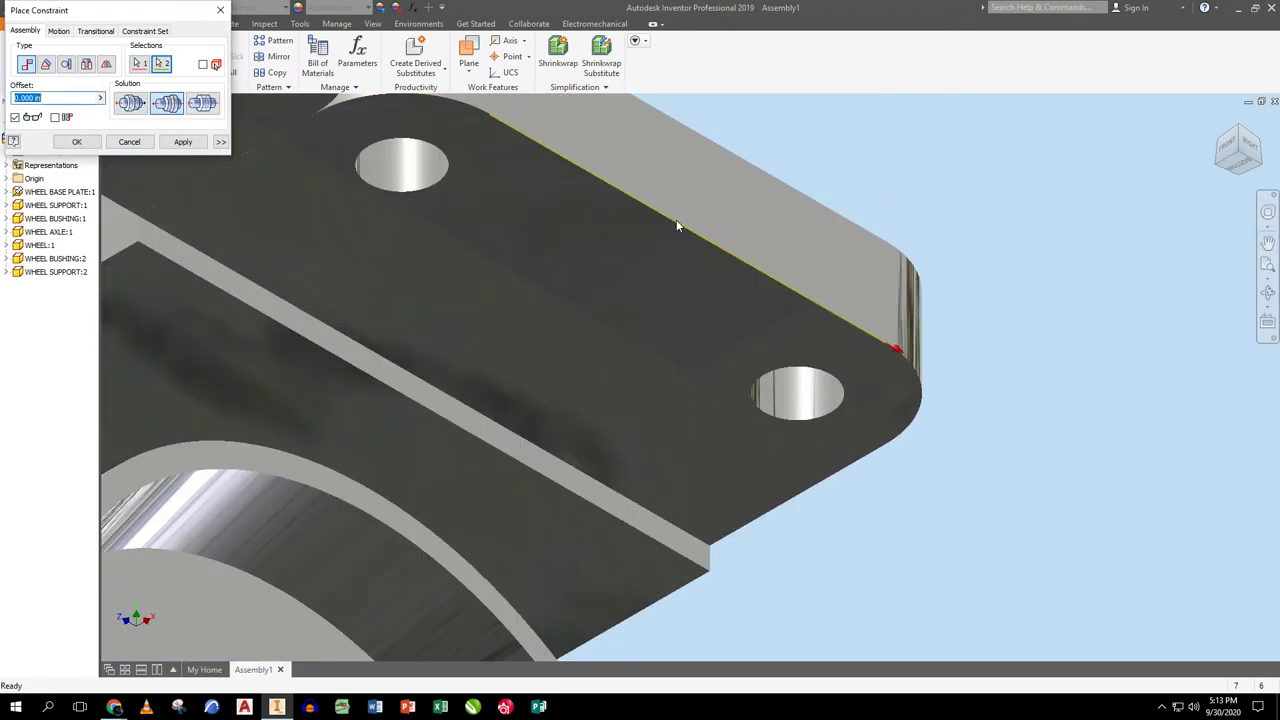
{"action": "left_click", "coordinate": [130, 104]}
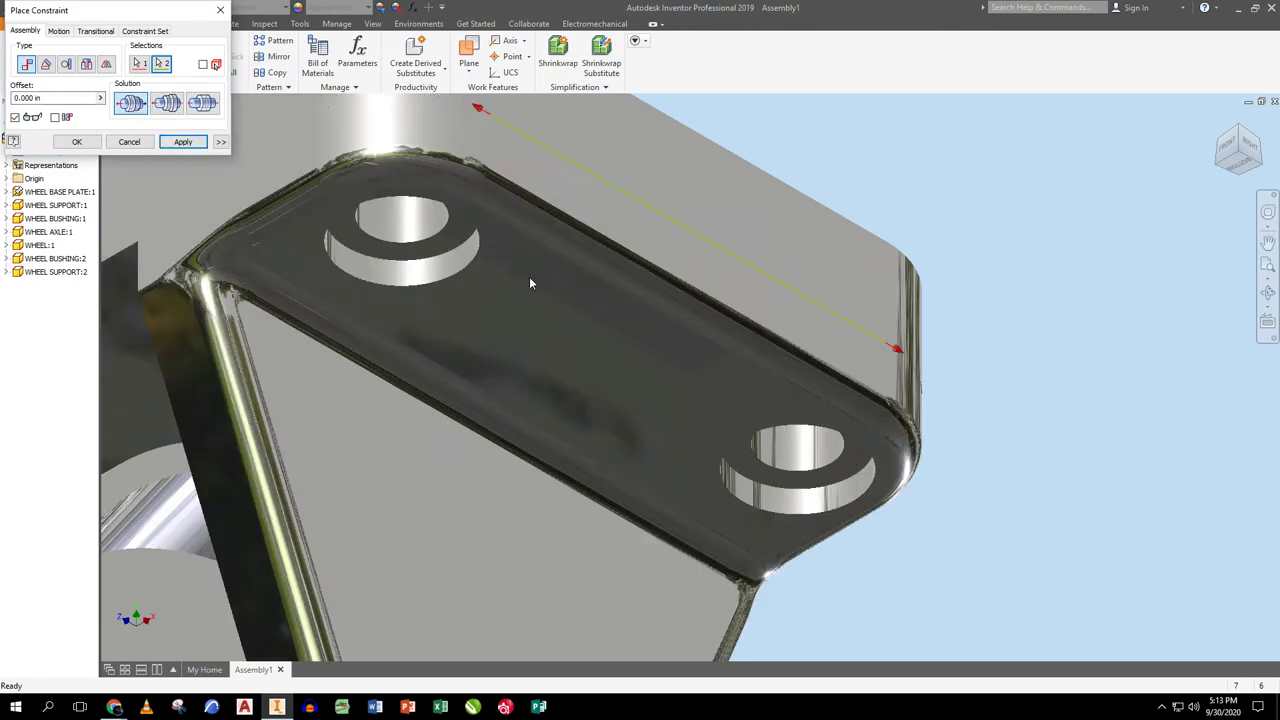
{"action": "left_click", "coordinate": [1217, 127]}
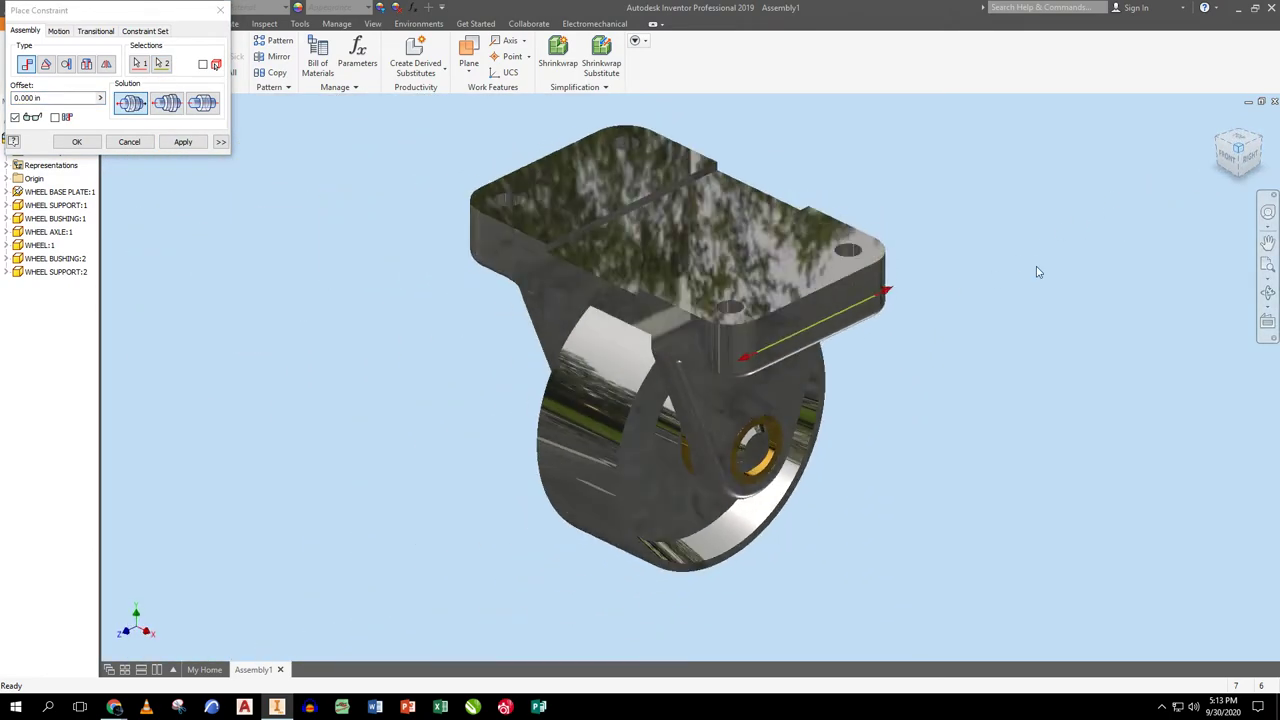
{"action": "left_click", "coordinate": [178, 141]}
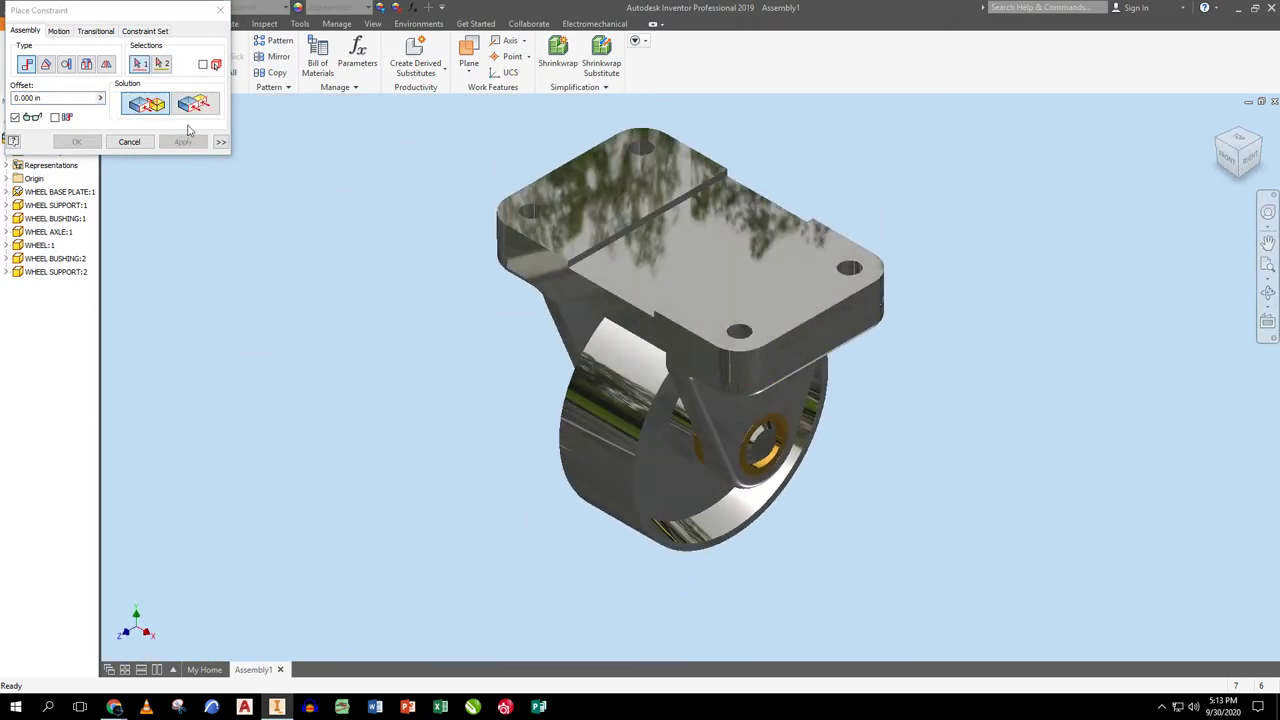
{"action": "key", "text": "Escape"}
- Save the assembly as WHEEL ASSEMBLY in the Wheel Complete folder
{"action": "left_click", "coordinate": [67, 8]}
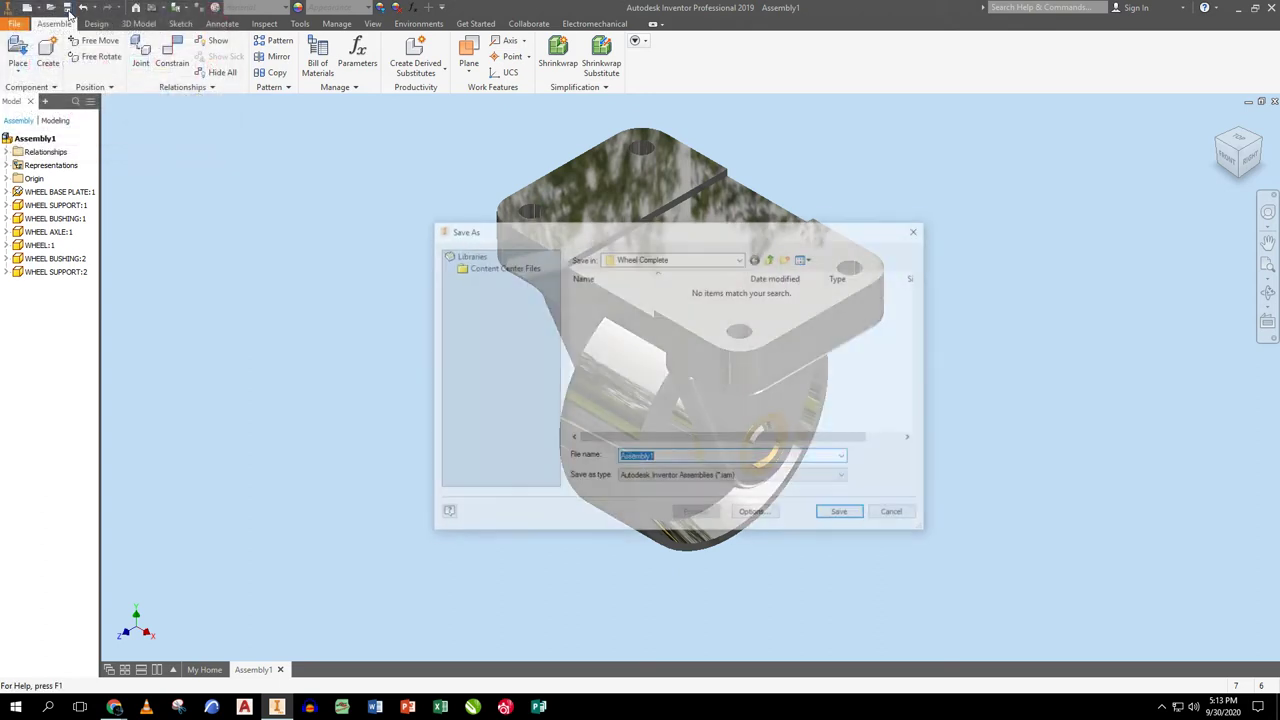
{"action": "type", "text": "w"}
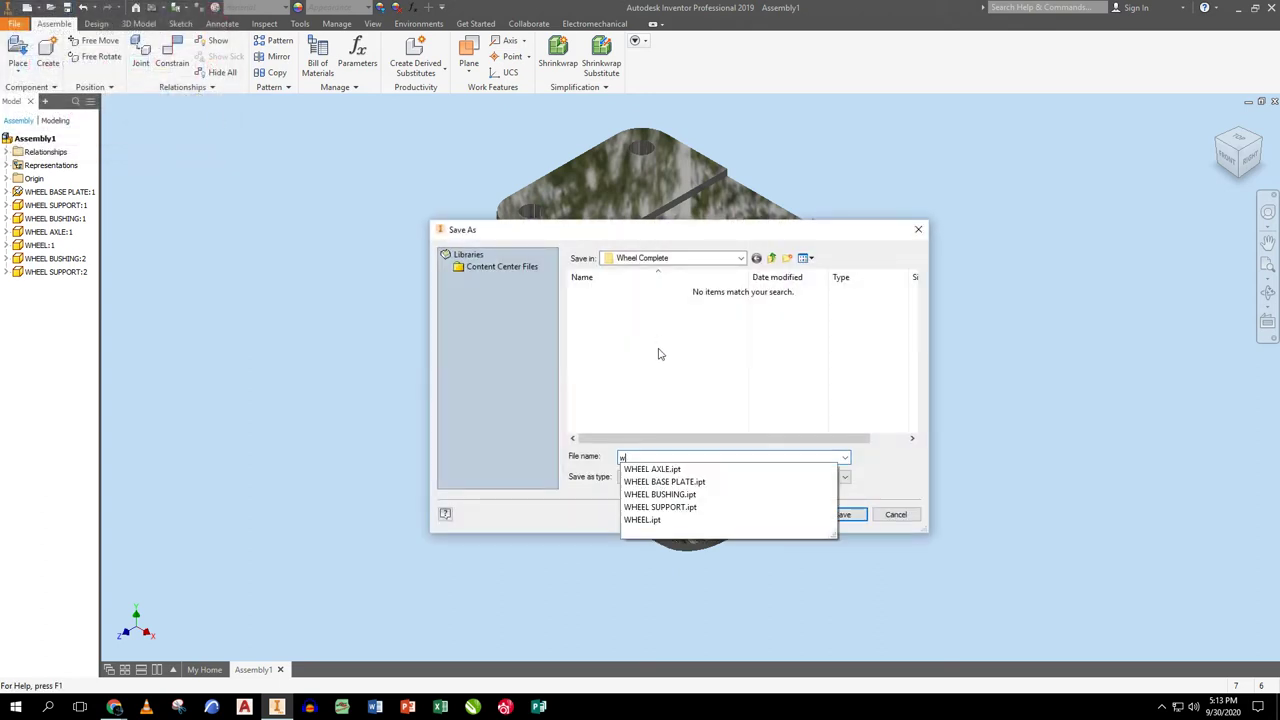
{"action": "type", "text": "hEEL"}
{"action": "key", "text": "BackSpace"}
{"action": "key", "text": "BackSpace"}
{"action": "key", "text": "BackSpace"}
{"action": "key", "text": "BackSpace"}
{"action": "key", "text": "BackSpace"}
{"action": "key", "text": "BackSpace"}
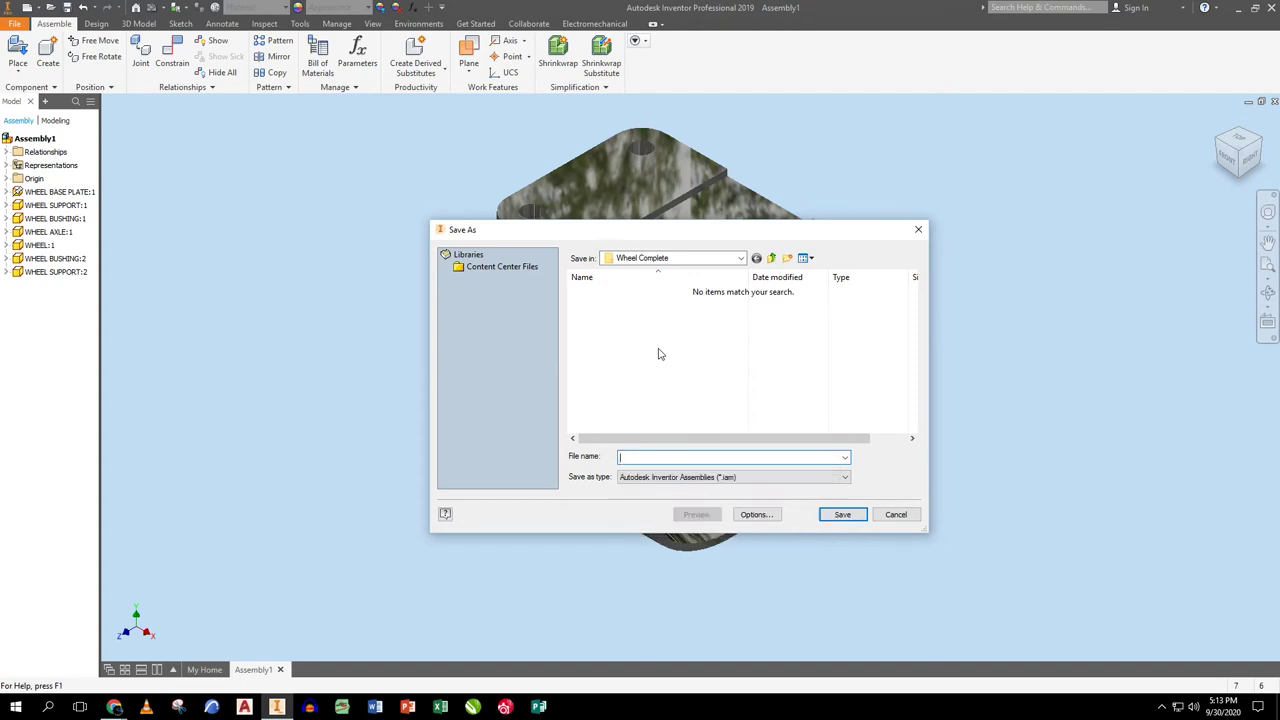
{"action": "type", "text": "WHEEL"}
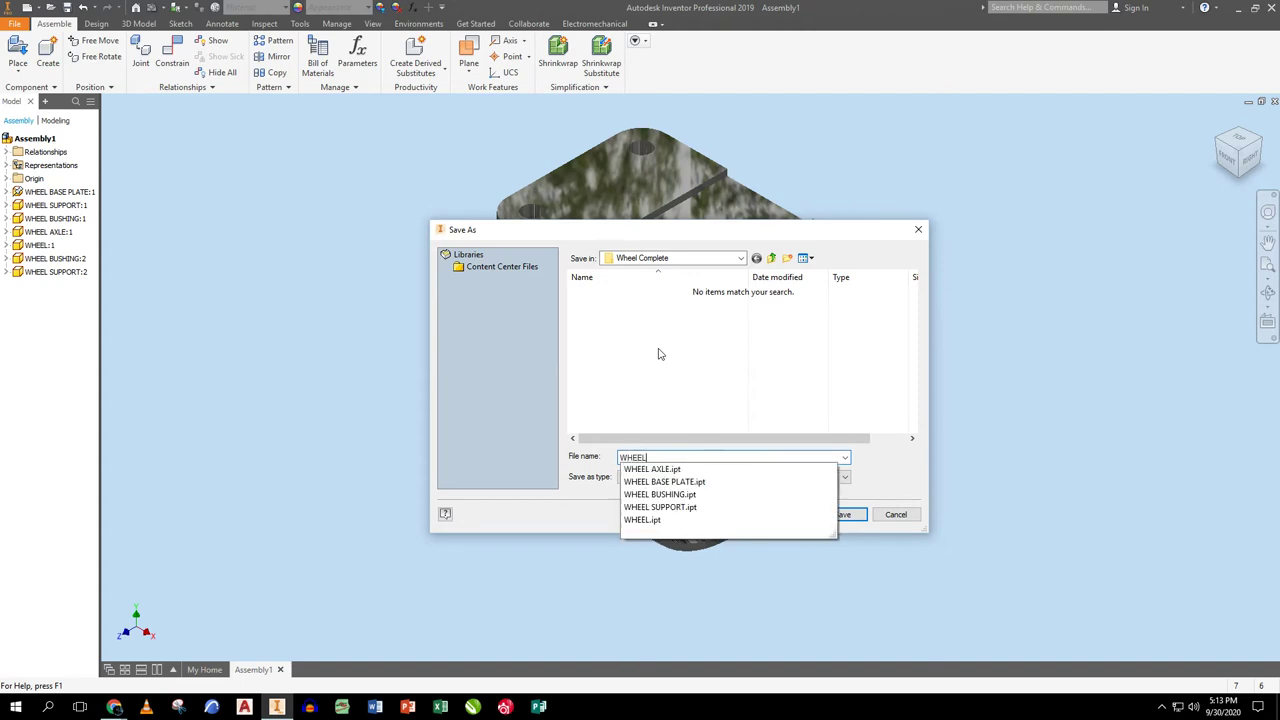
{"action": "type", "text": " ASSEMB"}
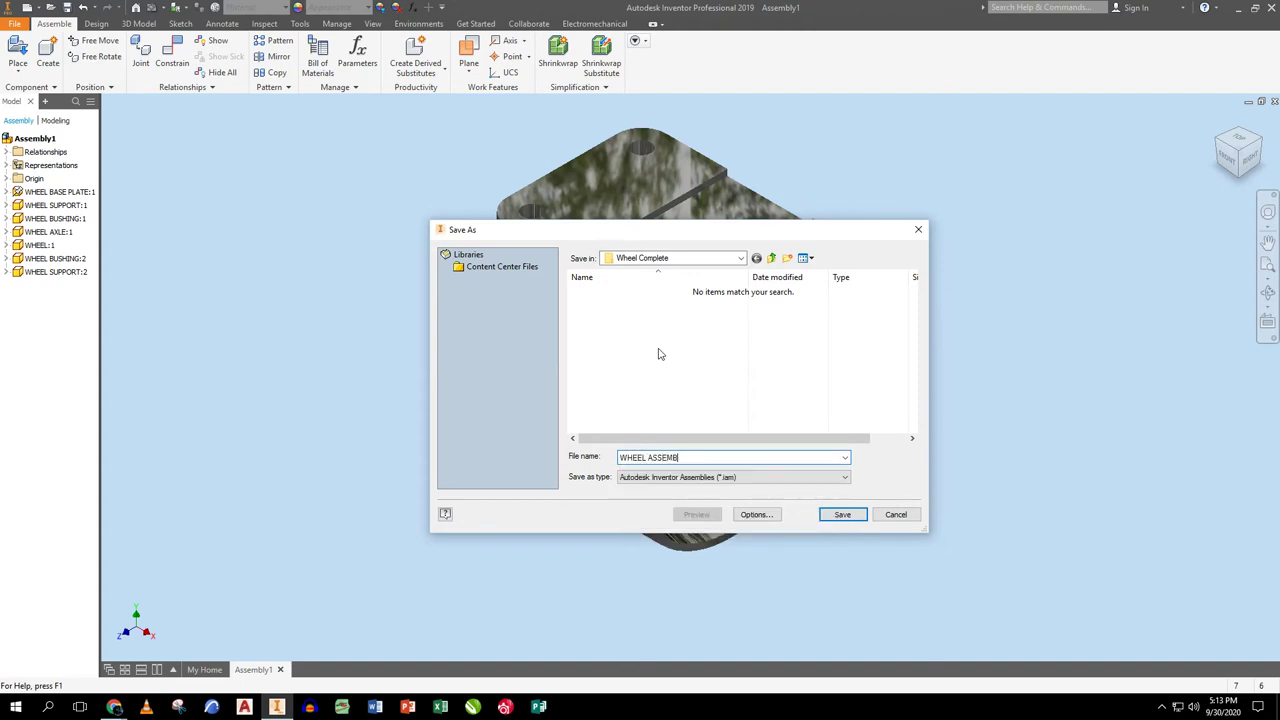
{"action": "type", "text": "LY"}
{"action": "key", "text": "Return"}
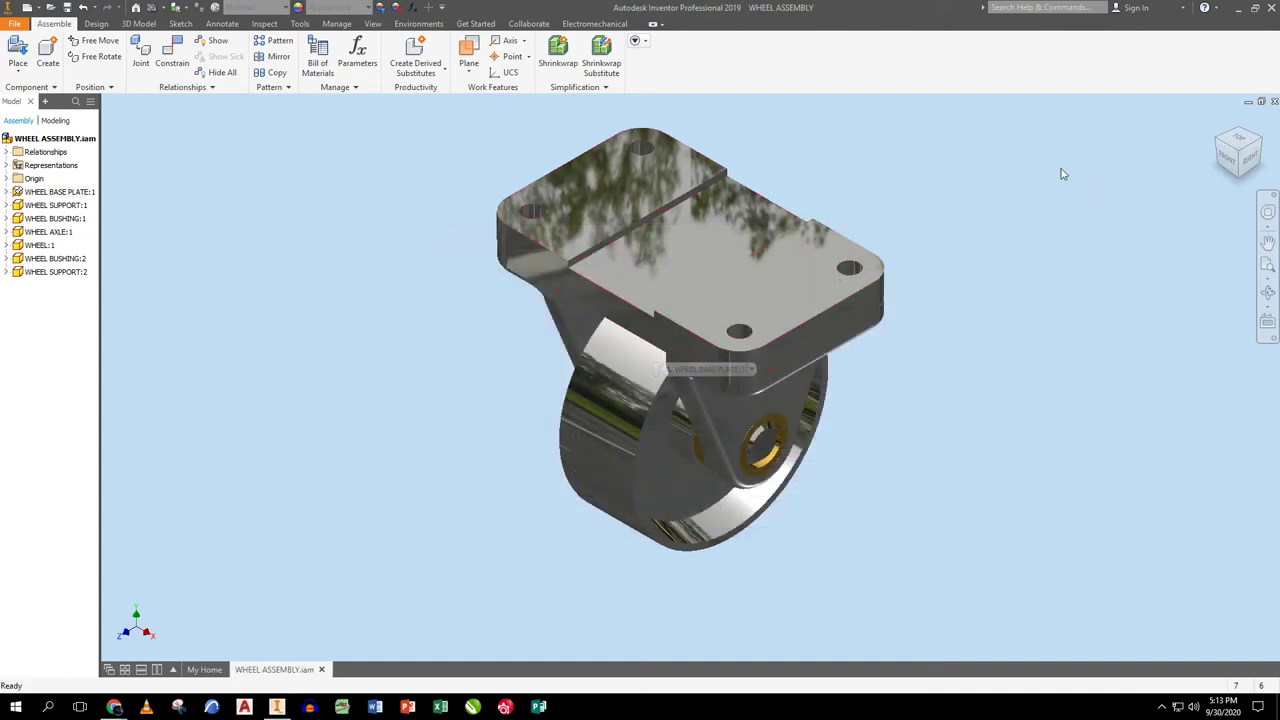
- Create a new presentation and insert the WHEEL ASSEMBLY model from the Wheel Complete folder on the desktop
{"action": "key", "text": "ctrl+Tab"}
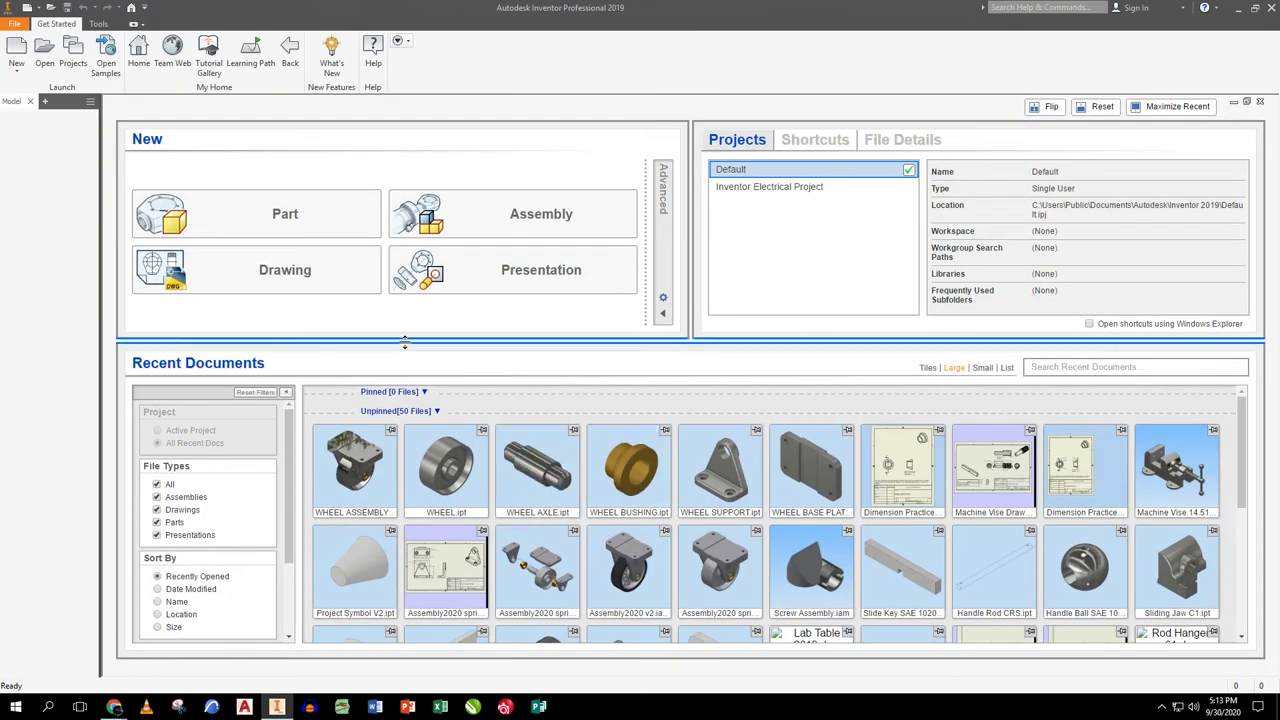
{"action": "left_click", "coordinate": [503, 270]}
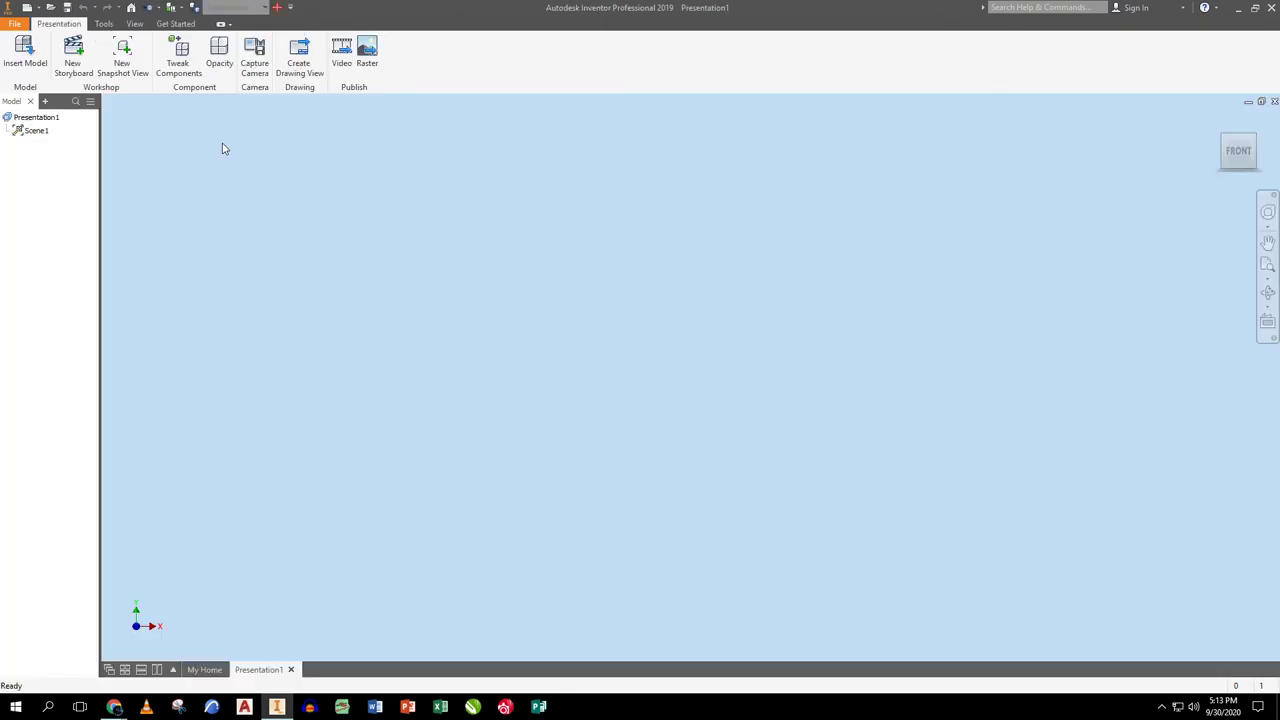
{"action": "left_click", "coordinate": [672, 258]}
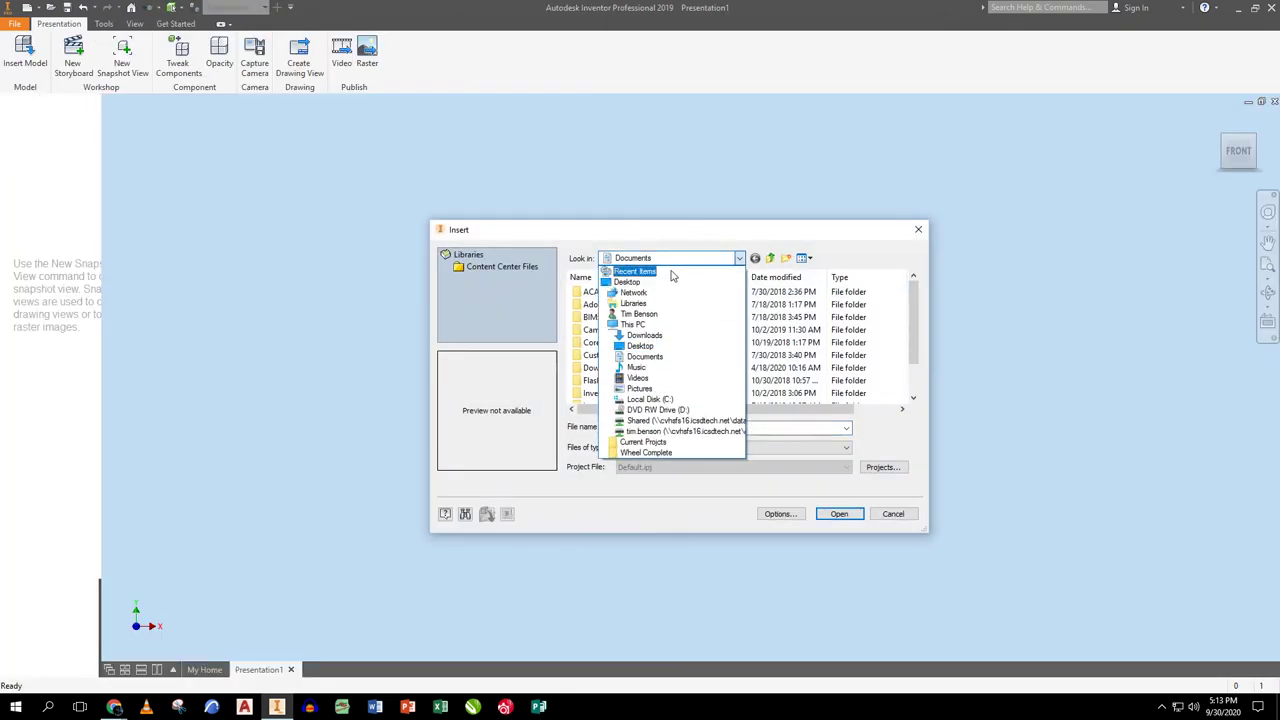
{"action": "left_click", "coordinate": [650, 290]}
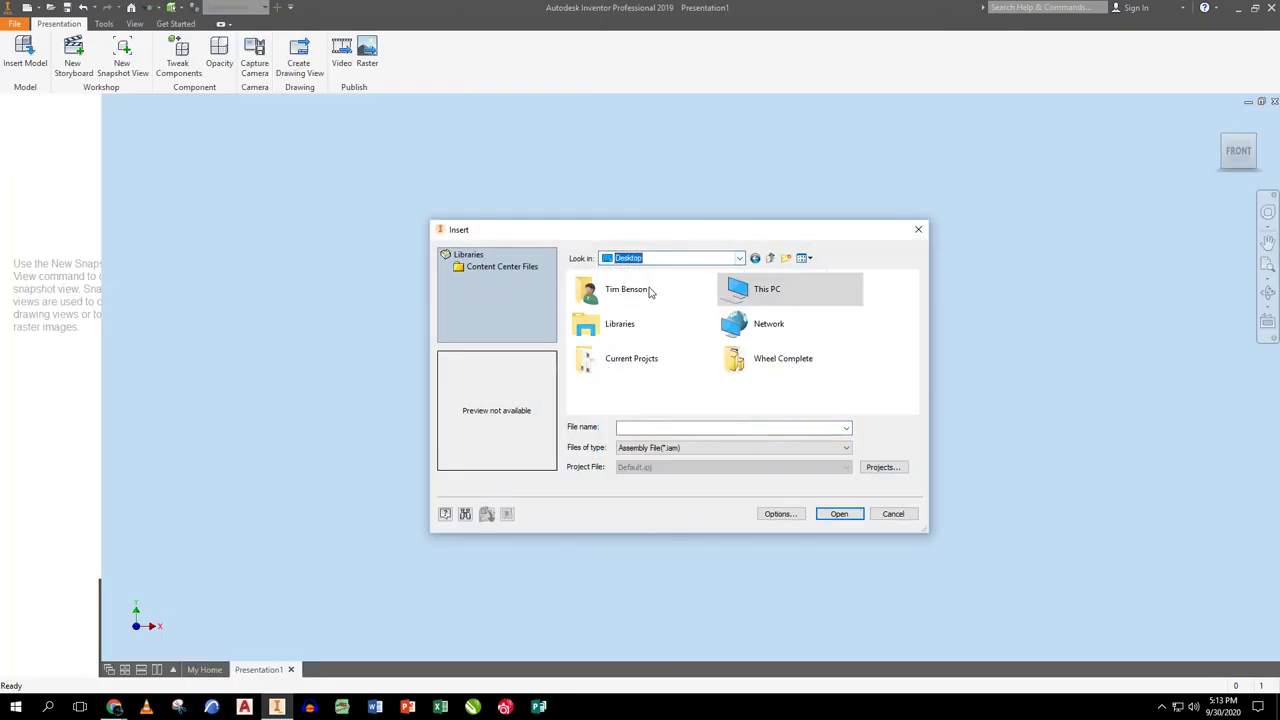
{"action": "left_click", "coordinate": [734, 360]}
{"action": "left_click", "coordinate": [838, 514]}
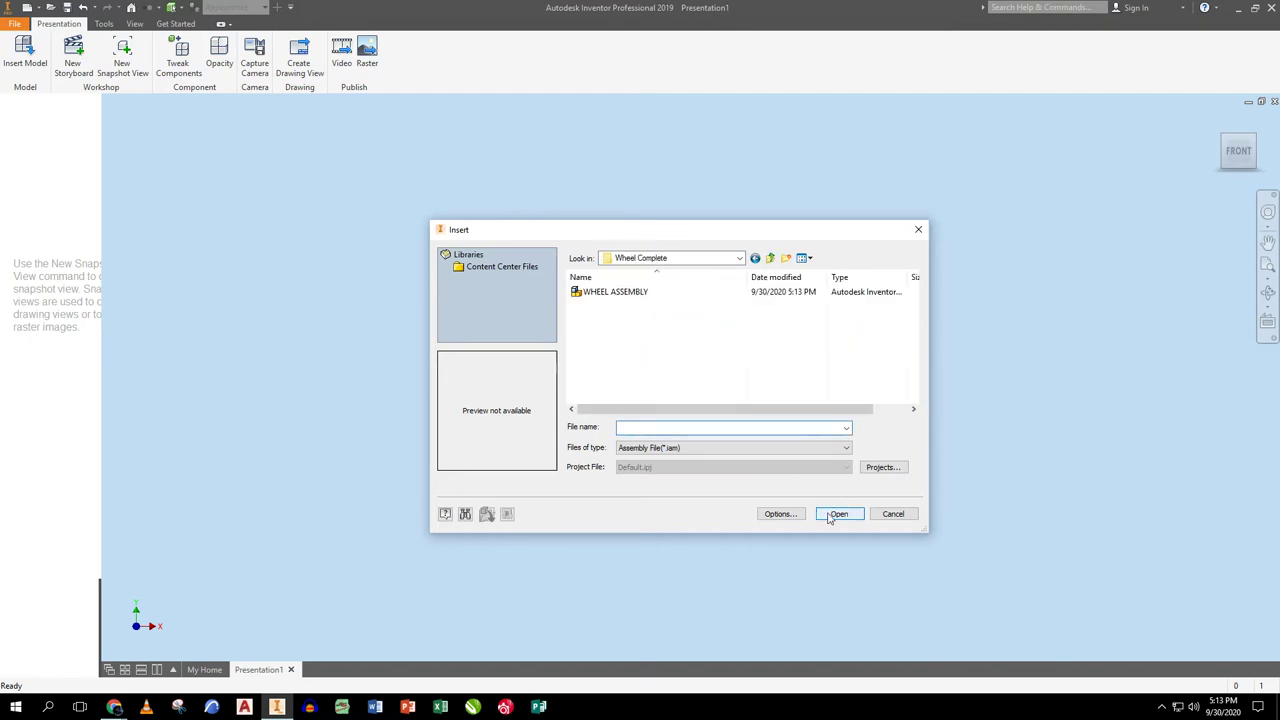
{"action": "left_click", "coordinate": [597, 293]}
{"action": "left_click", "coordinate": [840, 516]}
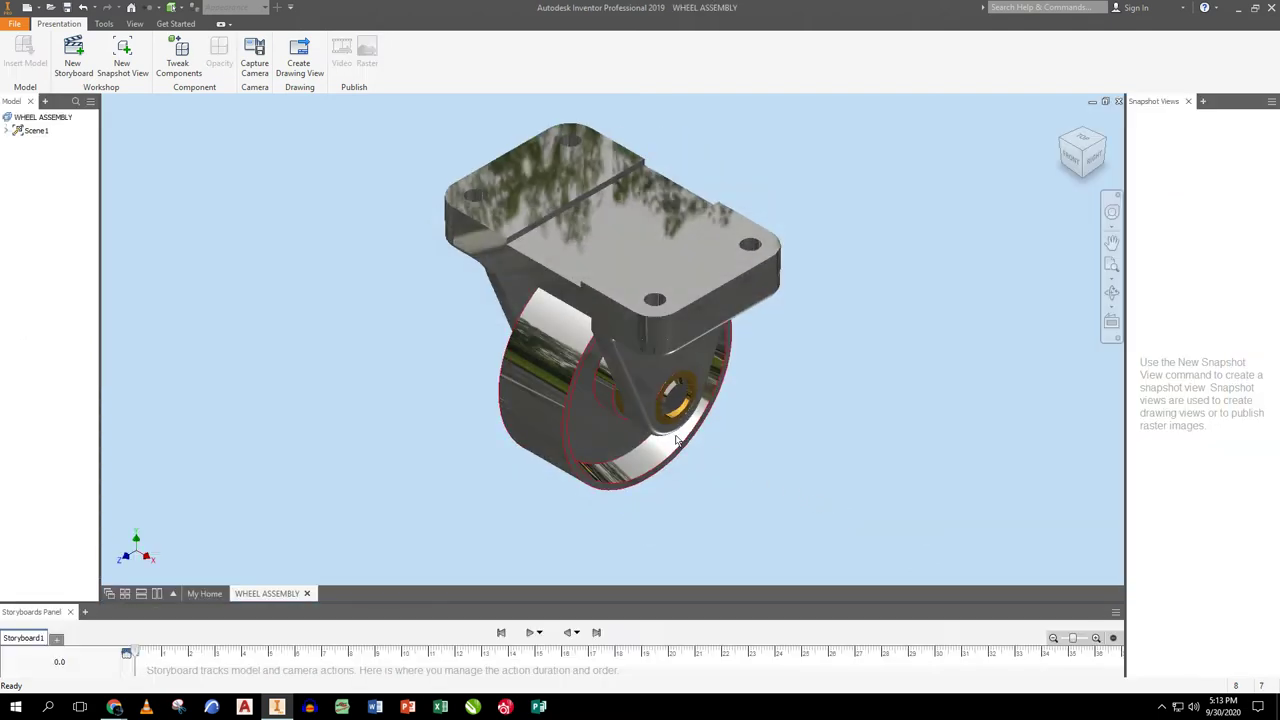
- Tweak the base plate by moving it 2.5 in along Z, upward away from the wheel
{"action": "left_click", "coordinate": [1061, 143]}
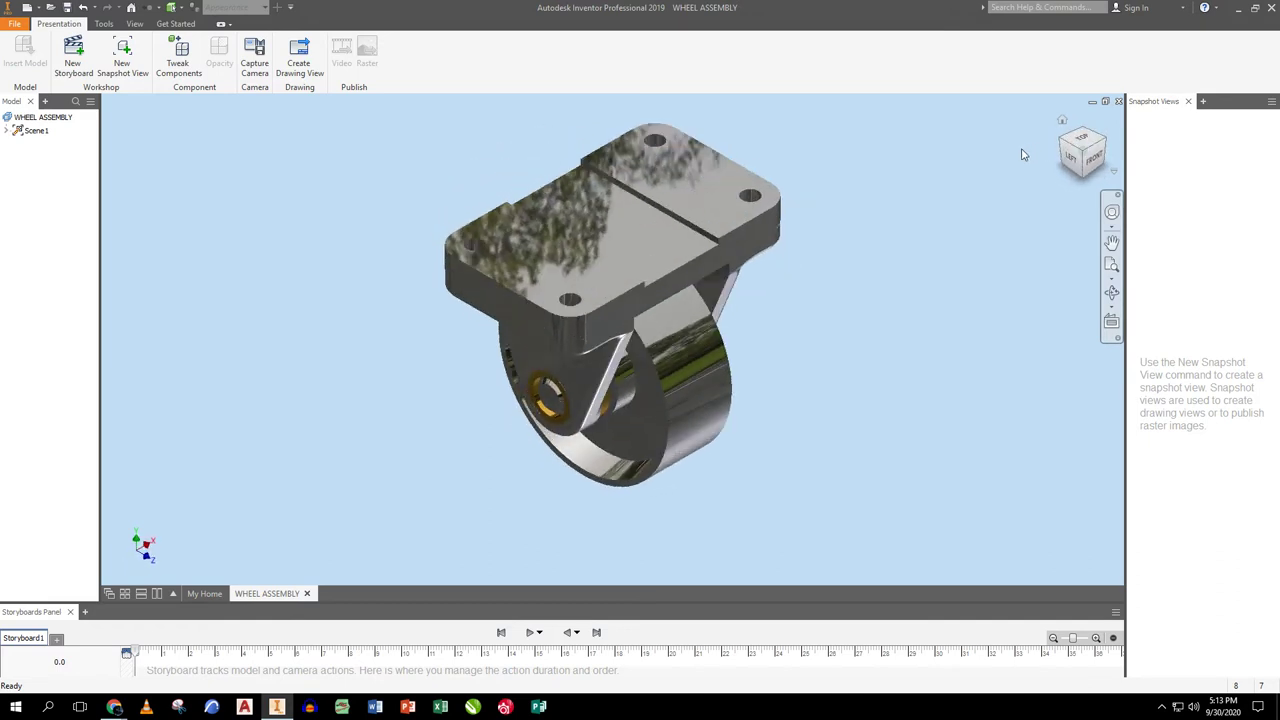
{"action": "middle_click_drag", "start_coordinate": [766, 309], "coordinate": [547, 342], "text": "shift"}
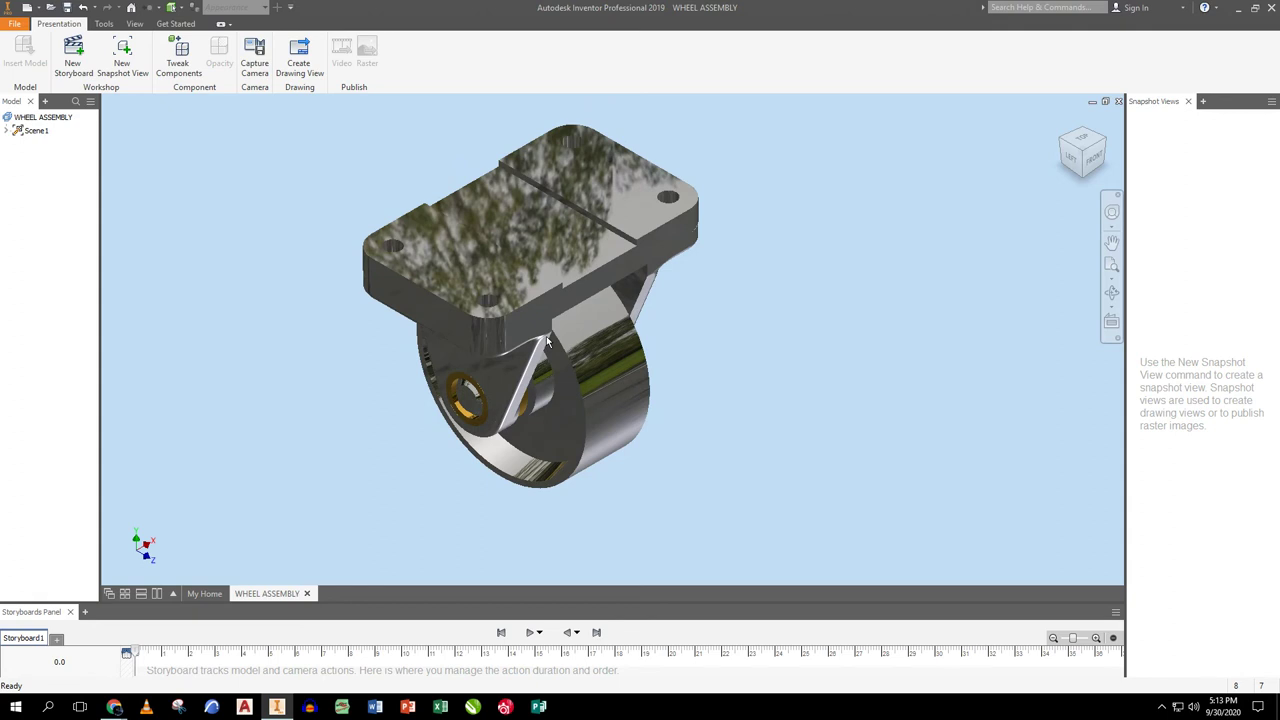
{"action": "left_click", "coordinate": [183, 55]}
{"action": "left_click", "coordinate": [472, 258]}
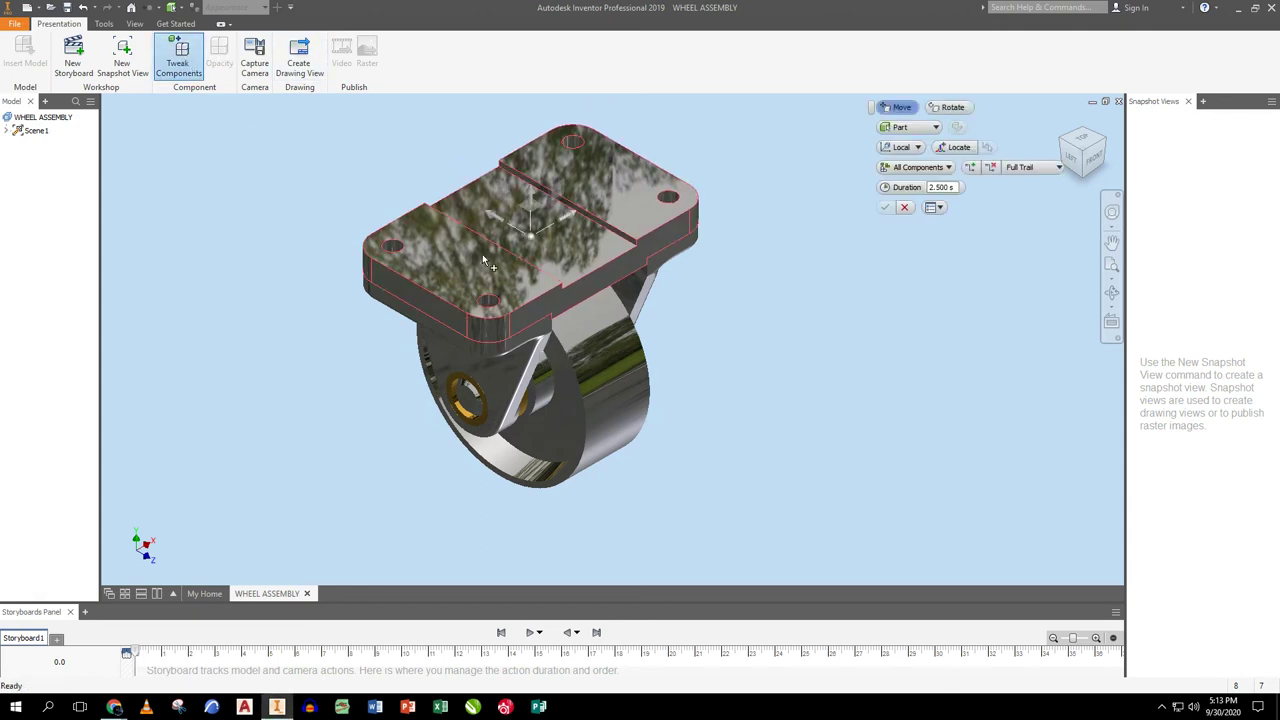
{"action": "left_click_drag", "start_coordinate": [543, 196], "coordinate": [538, 128]}
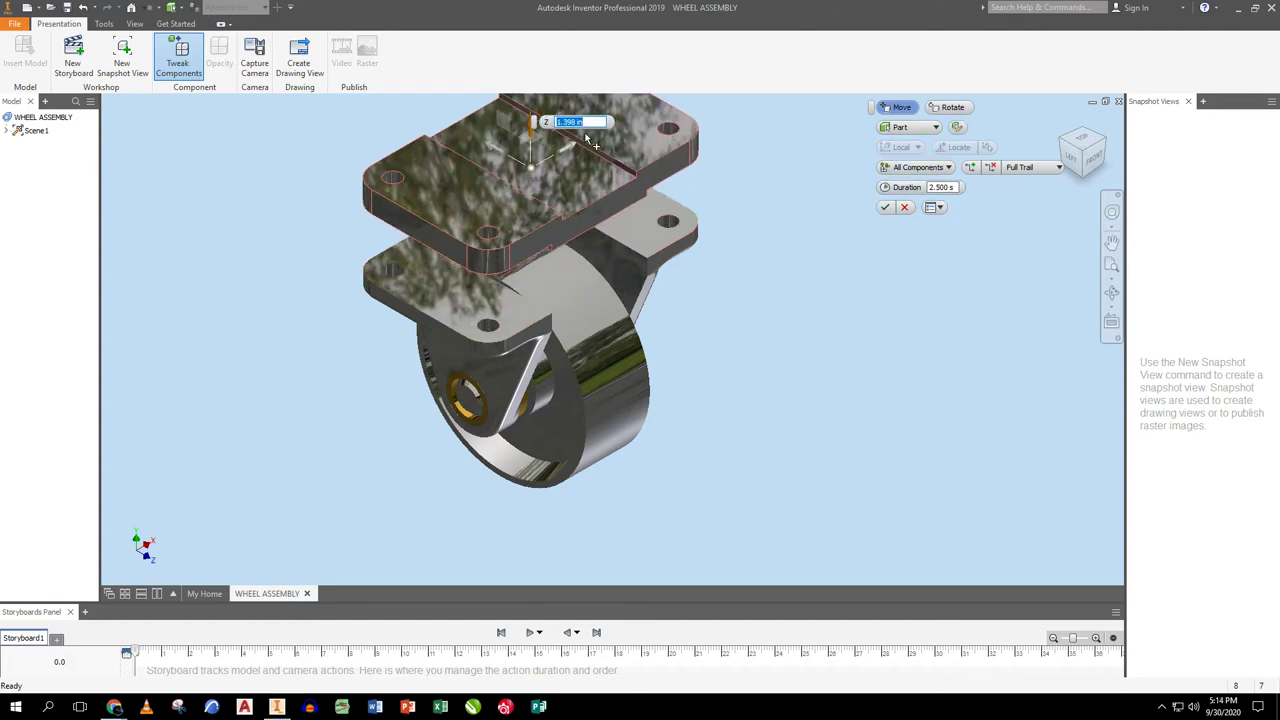
{"action": "type", "text": "2.5"}
{"action": "key", "text": "Return"}
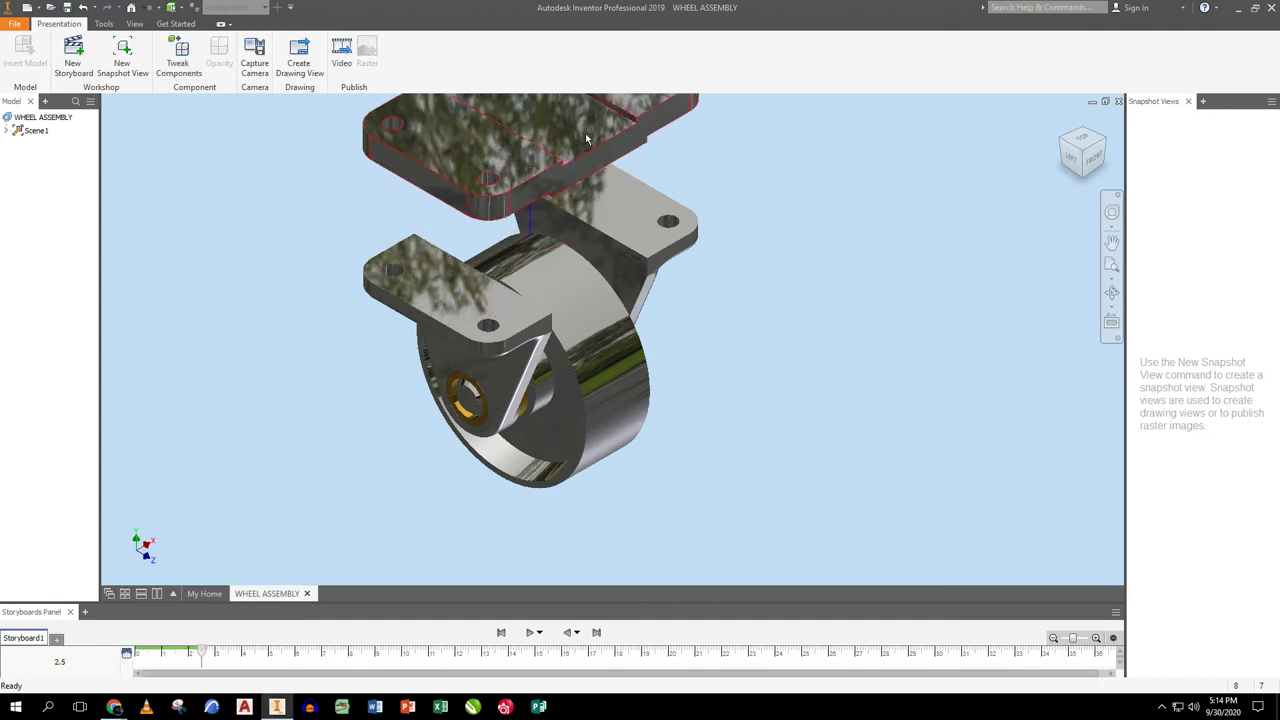
- Tweak the first support by moving it along Z, outward from the wheel and clear of the bushing
{"action": "key", "text": "t"}
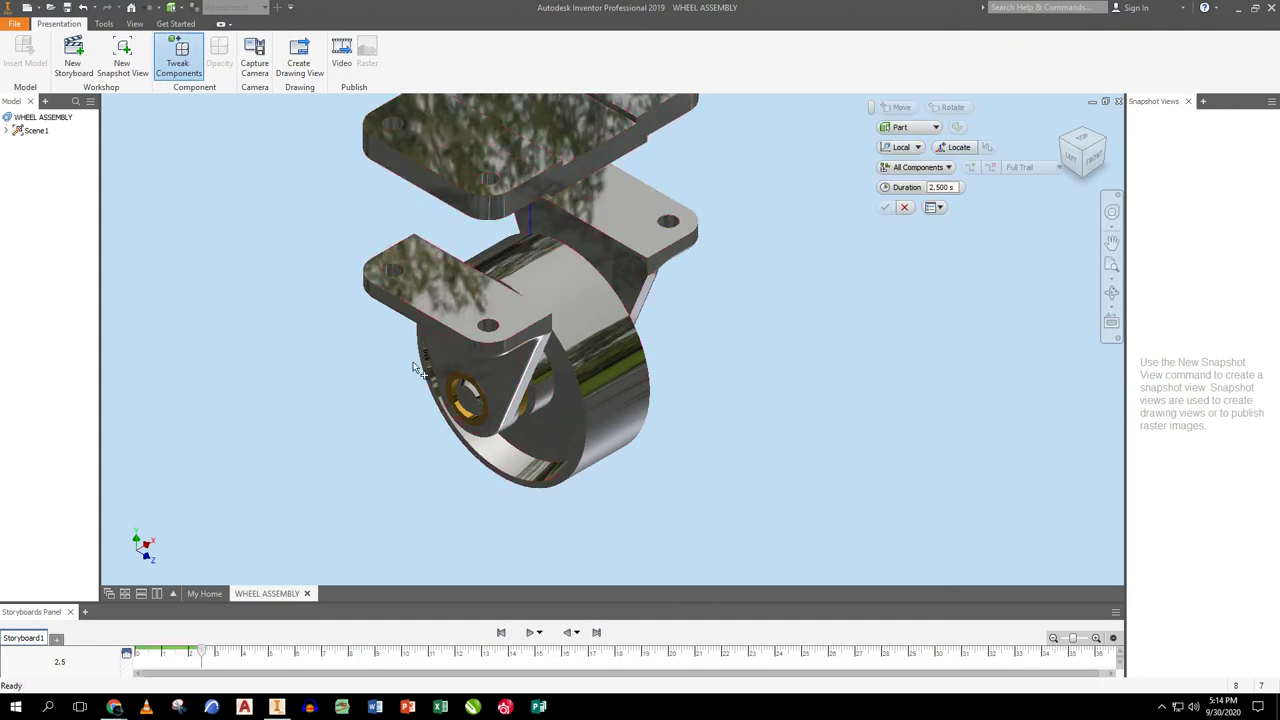
{"action": "left_click", "coordinate": [466, 358]}
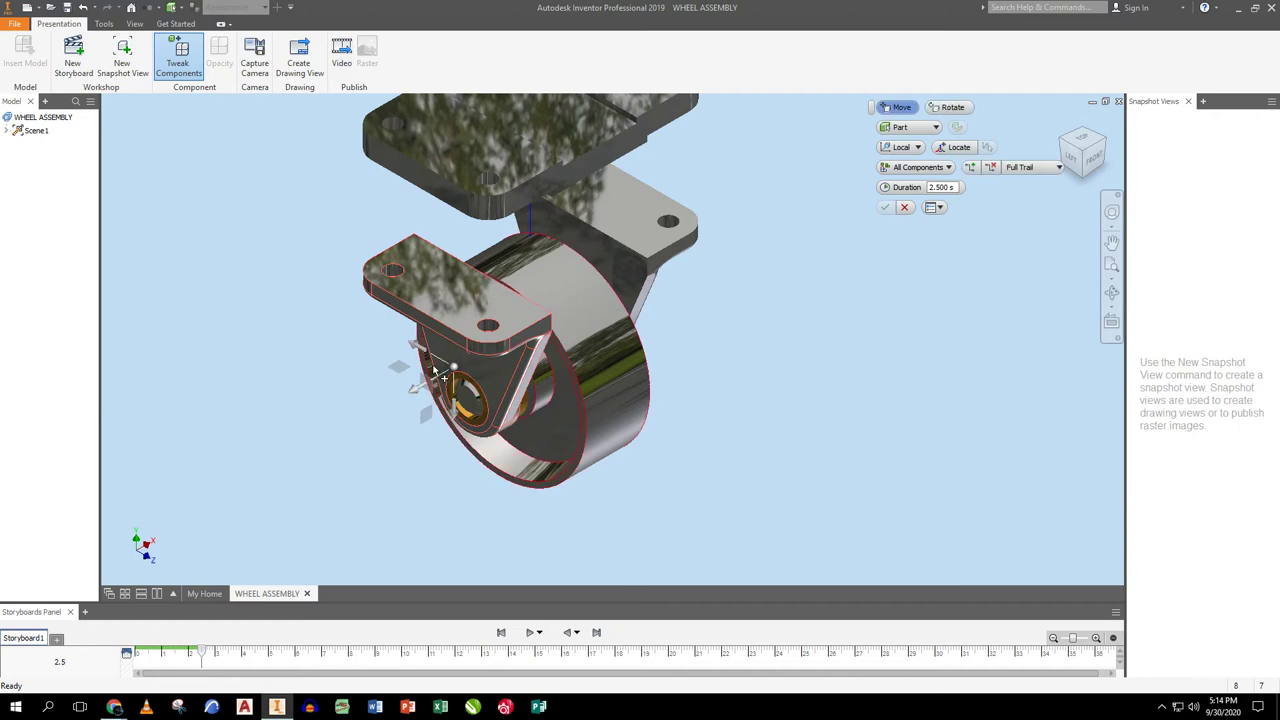
{"action": "left_click_drag", "start_coordinate": [418, 396], "coordinate": [225, 462]}
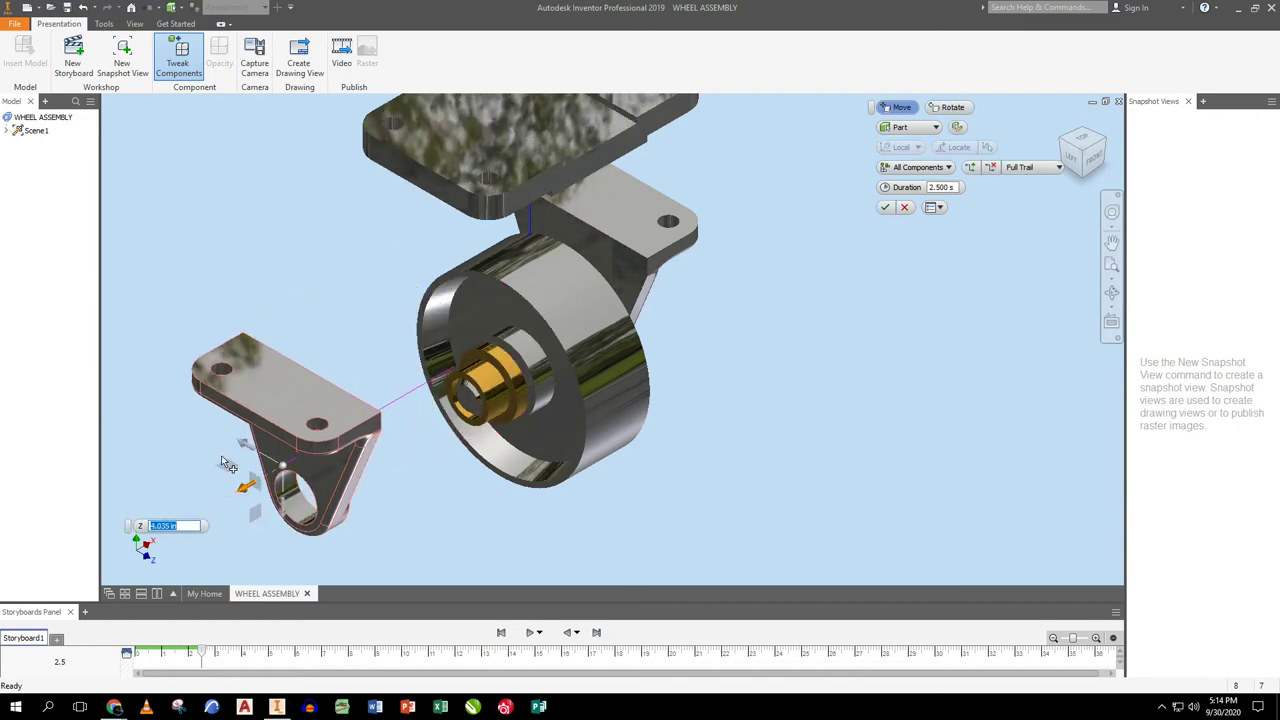
{"action": "type", "text": "1.25"}
{"action": "key", "text": "Return"}
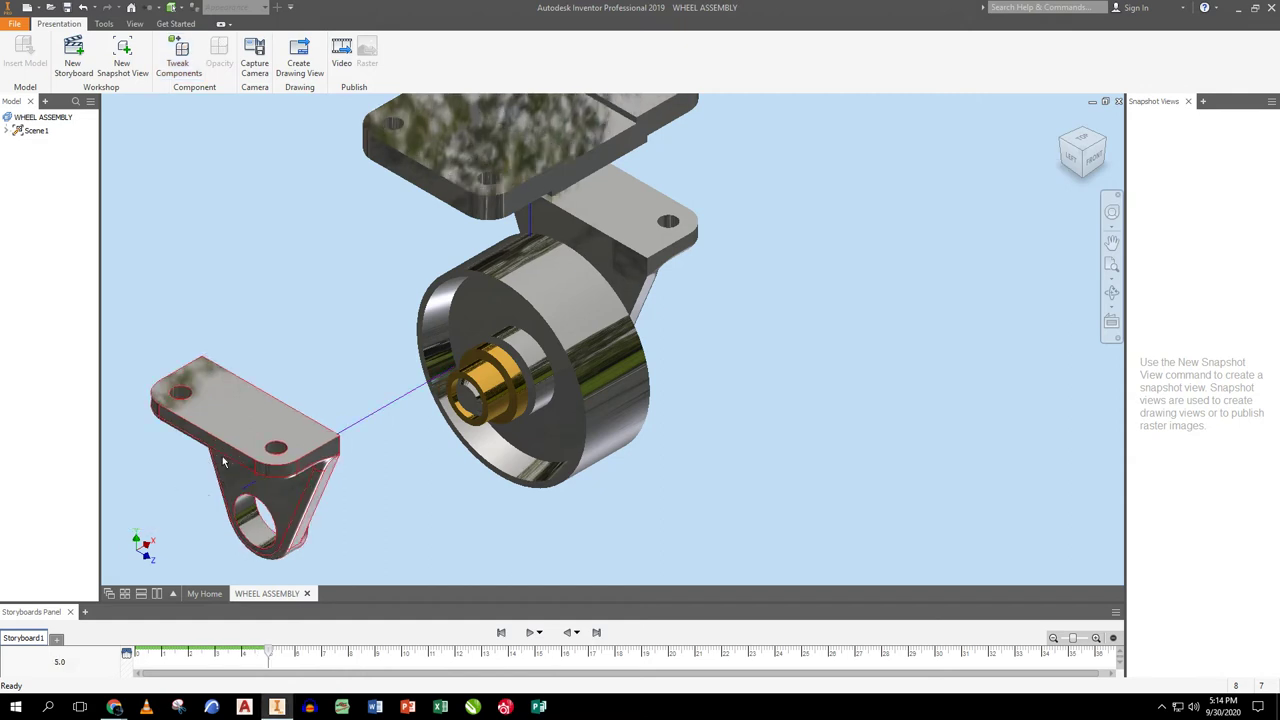
- Tweak the exposed bushing by moving it about 2.4 in along X, off the axle toward the first support
{"action": "left_click", "coordinate": [177, 55]}
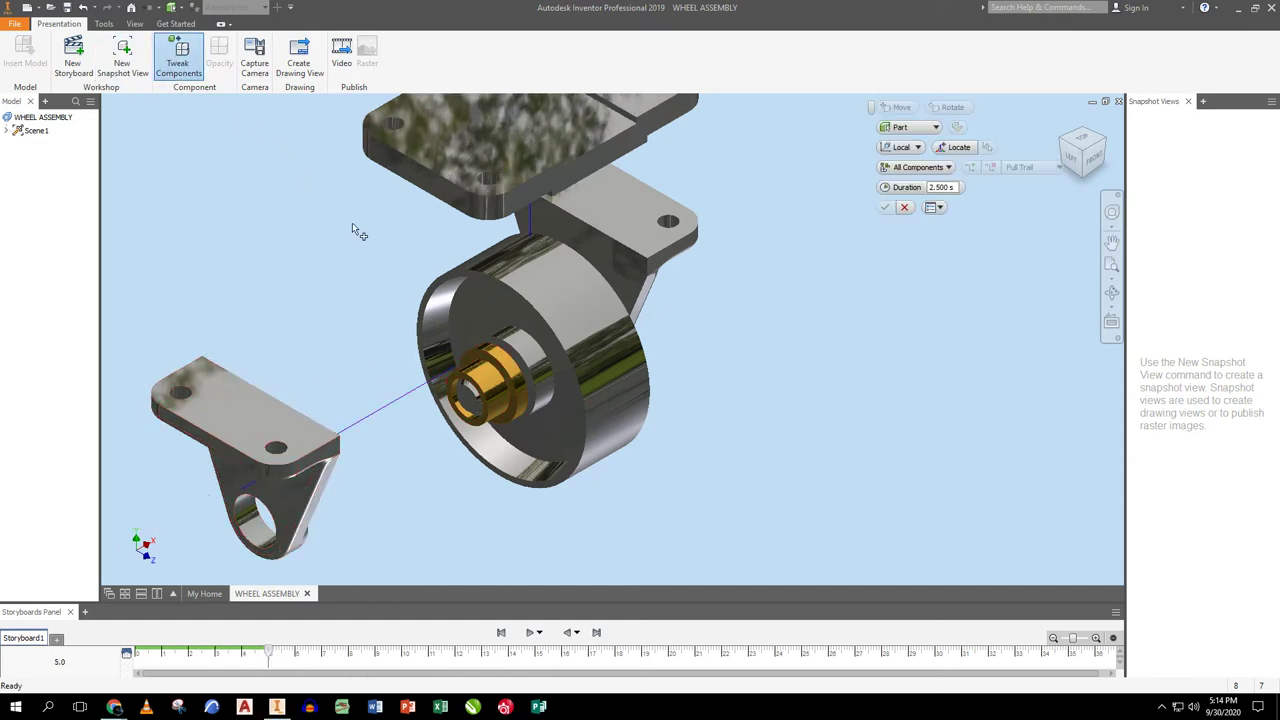
{"action": "left_click", "coordinate": [488, 390]}
{"action": "left_click_drag", "start_coordinate": [533, 375], "coordinate": [423, 424]}
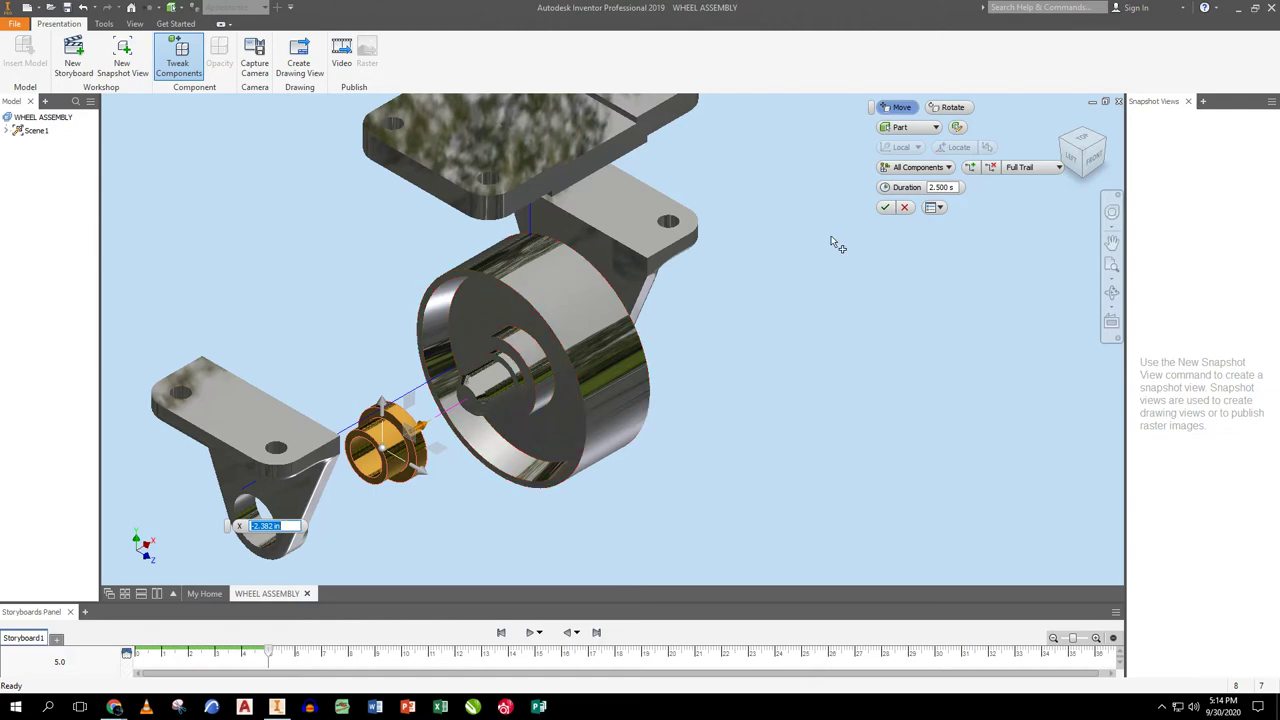
{"action": "key", "text": "Return"}
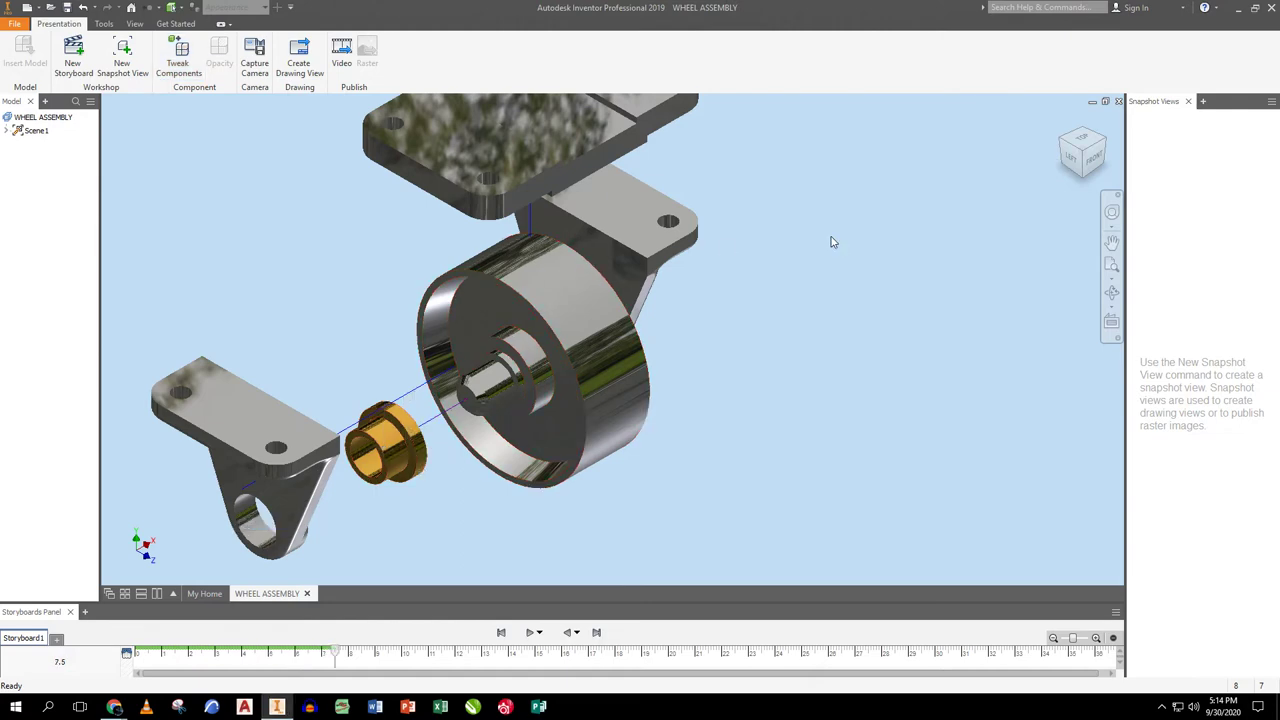
- Tweak the second support on the opposite side by moving it 6.5 in along Z, outward from the wheel
{"action": "left_click", "coordinate": [1104, 146]}
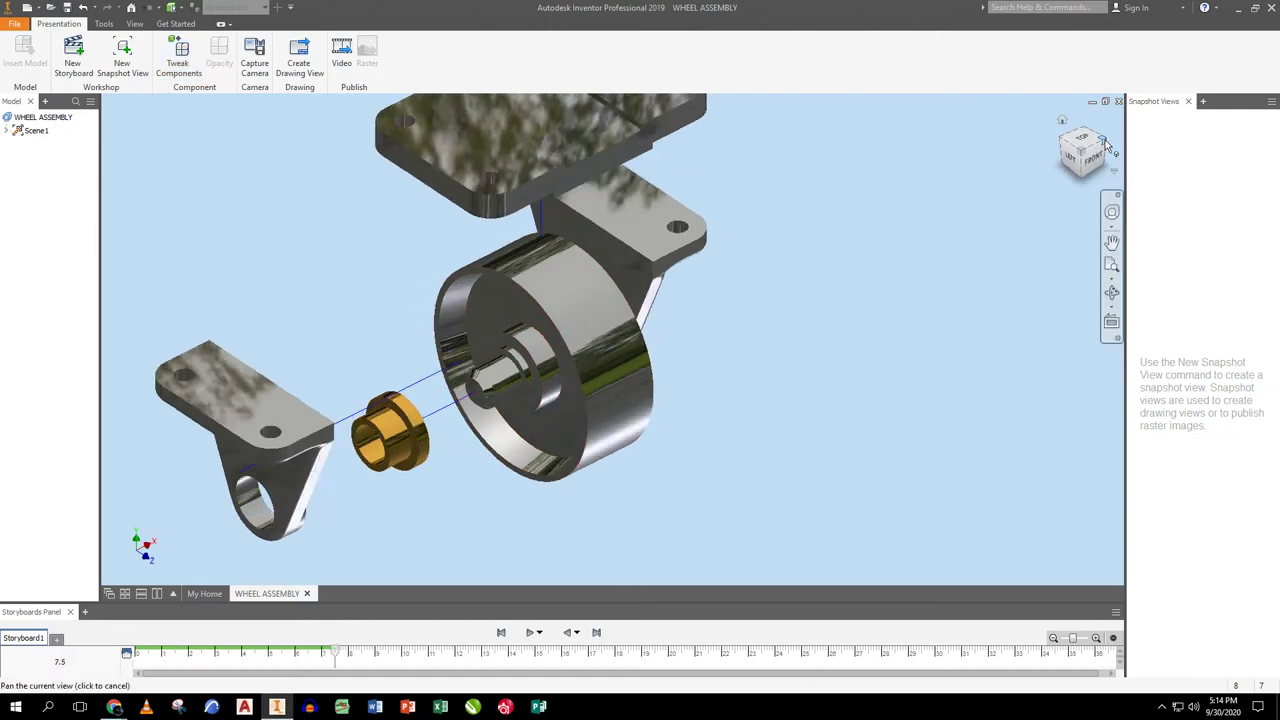
{"action": "left_click_drag", "start_coordinate": [578, 333], "coordinate": [508, 273]}
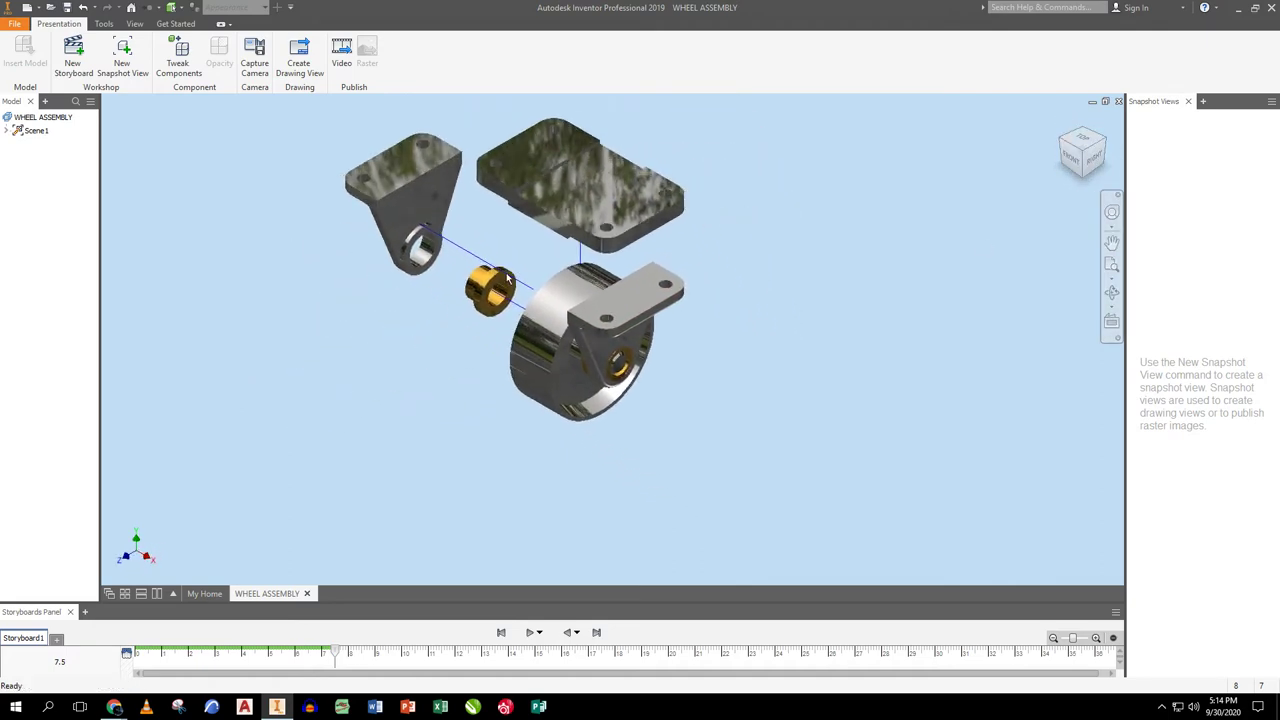
{"action": "left_click", "coordinate": [178, 56]}
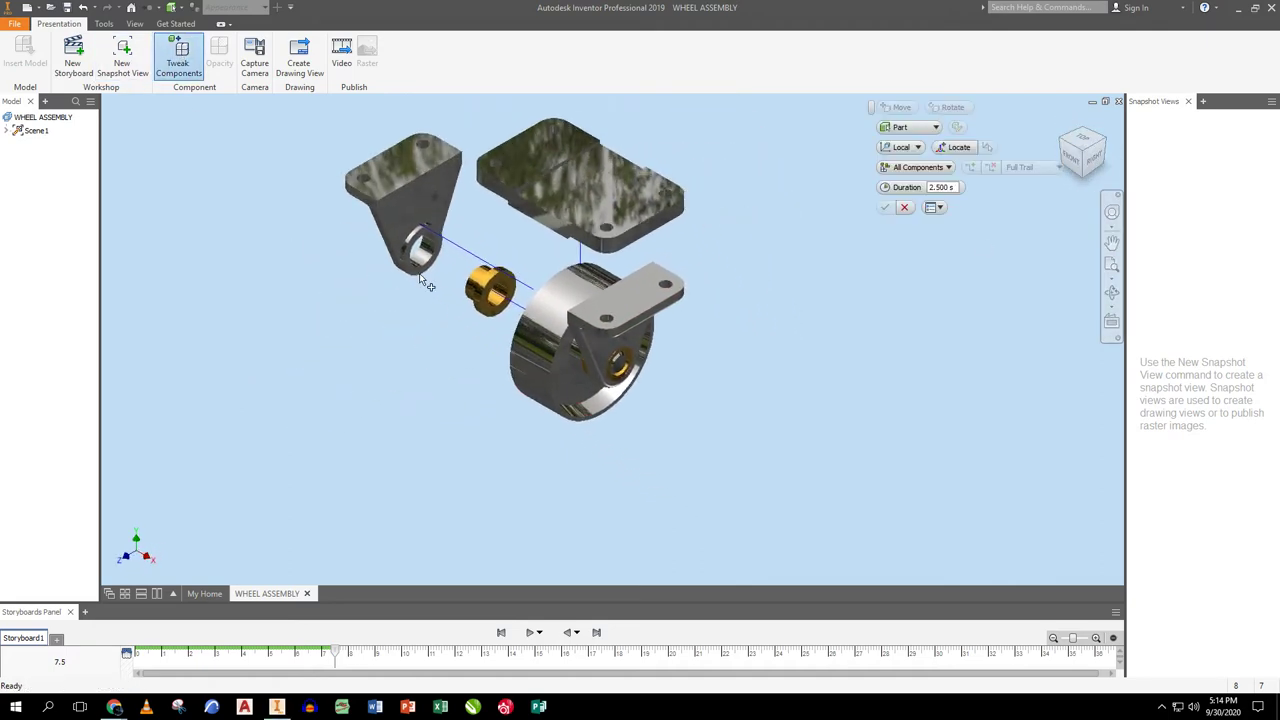
{"action": "left_click", "coordinate": [600, 362]}
{"action": "left_click_drag", "start_coordinate": [668, 372], "coordinate": [833, 427]}
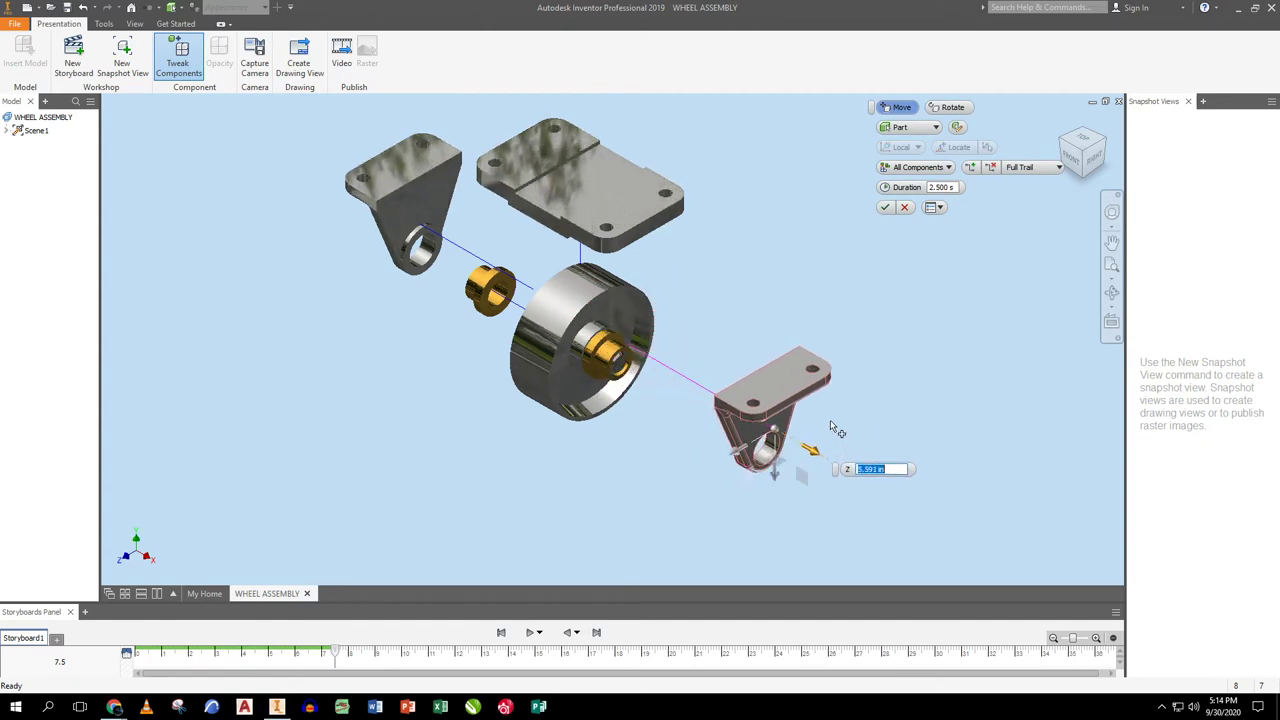
{"action": "type", "text": "6.5"}
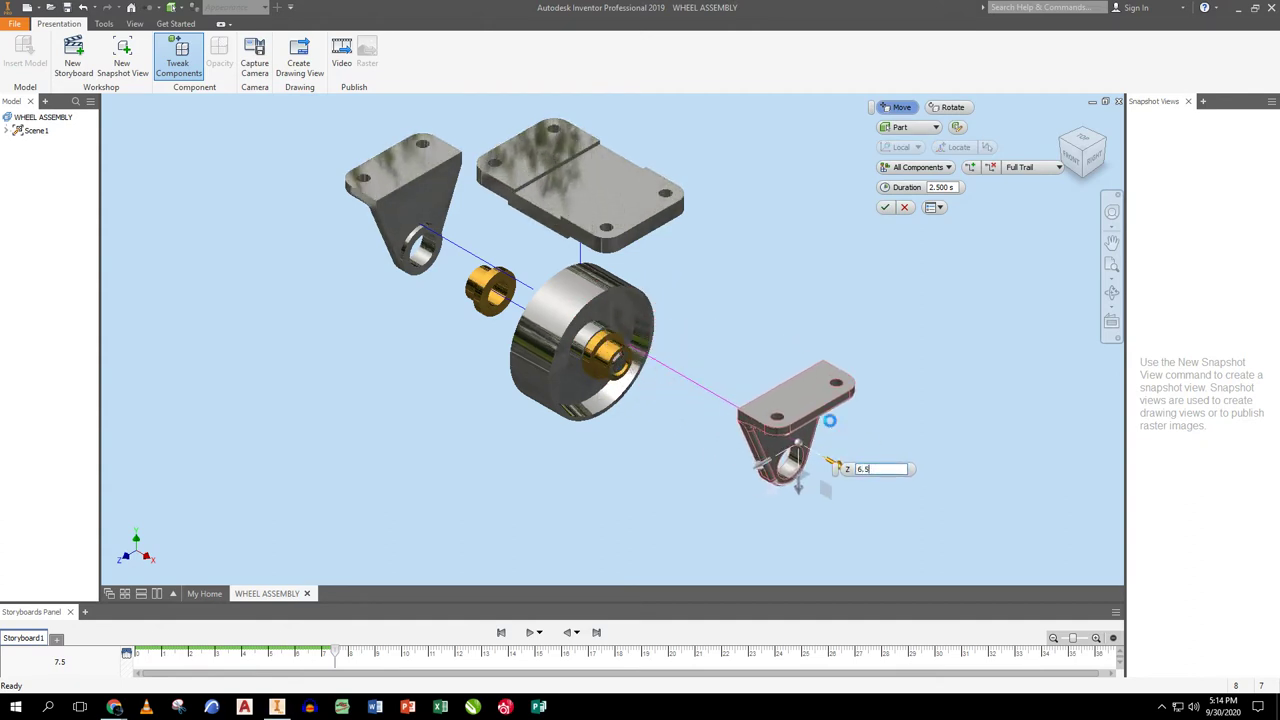
{"action": "key", "text": "Return"}
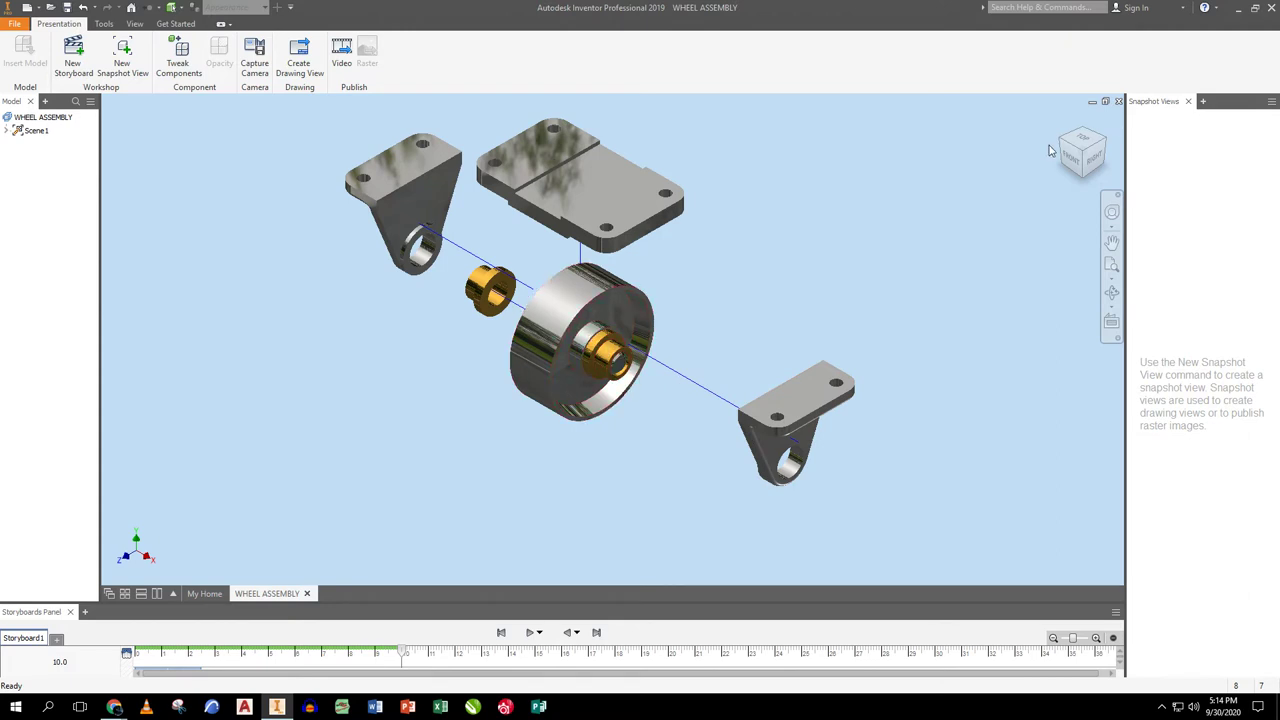
- Tweak the second bushing outward from the wheel toward the second support
{"action": "left_click", "coordinate": [178, 57]}
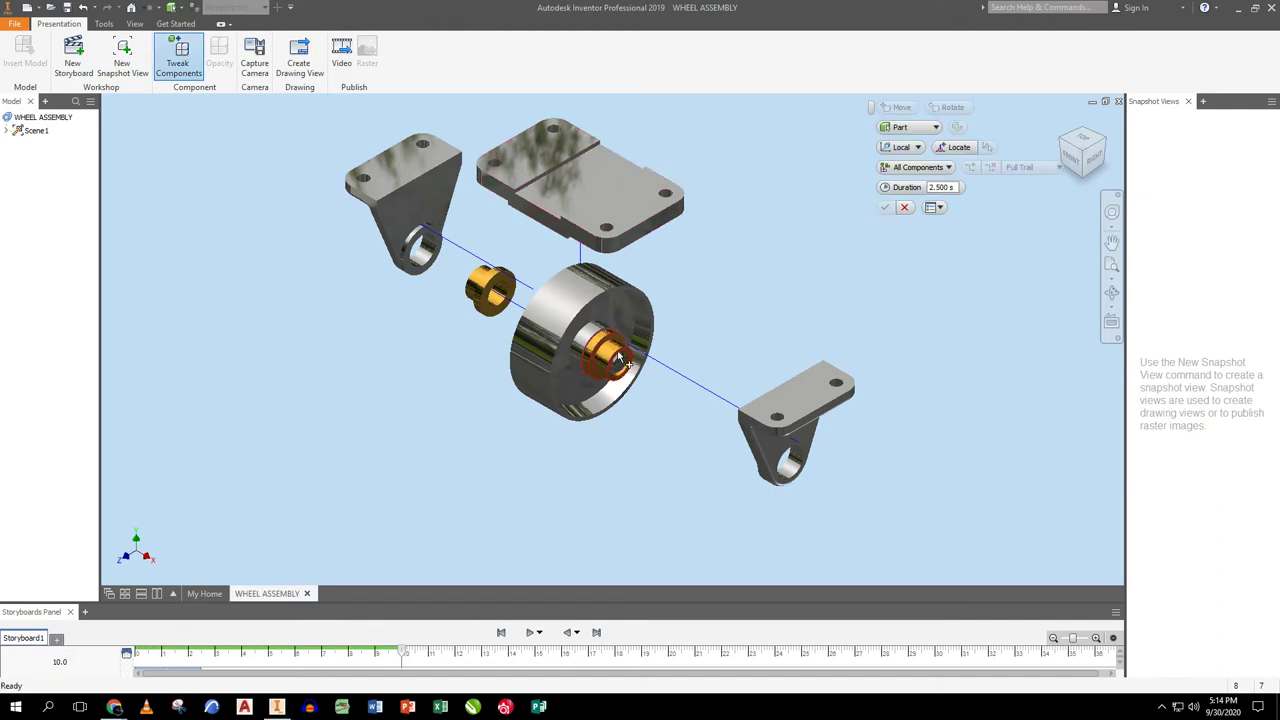